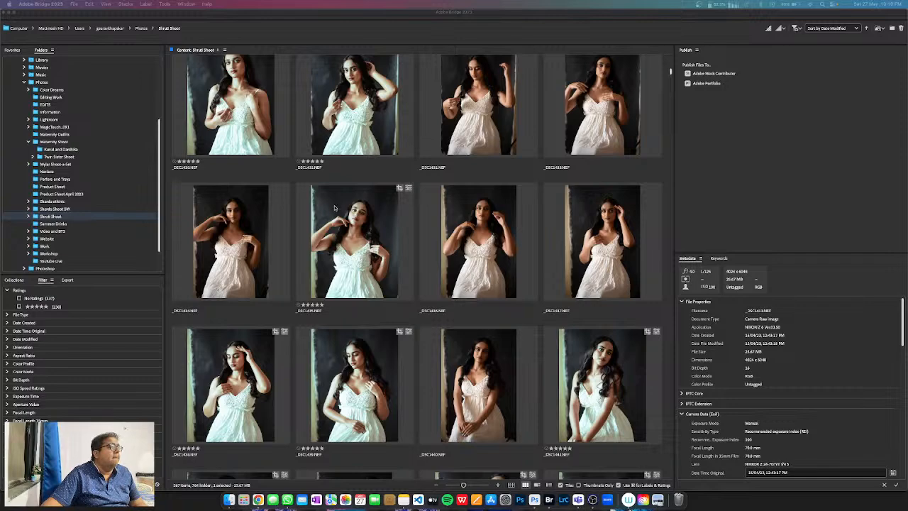
Step: Look through the opening white-dress portraits in the open shoot folder, comparing the edited and unedited raw files
scroll(303, 190, "up", 5)
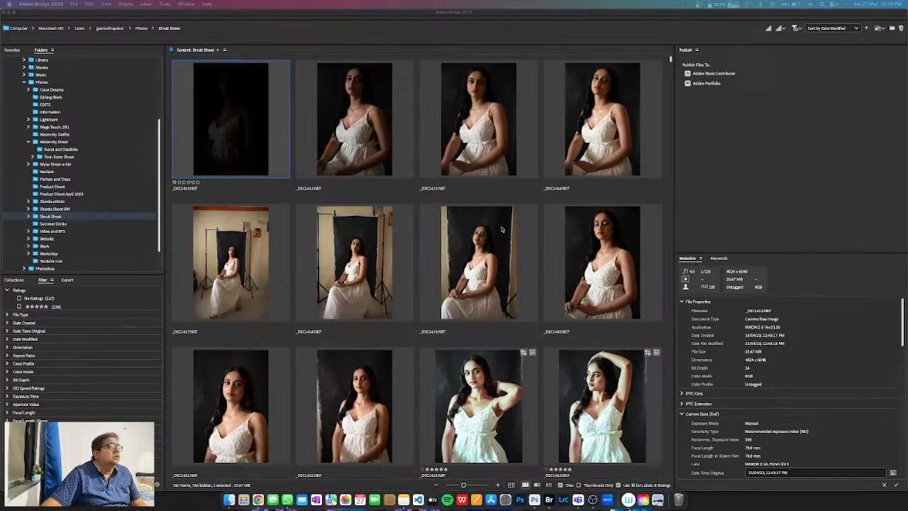
scroll(434, 230, "down", 5)
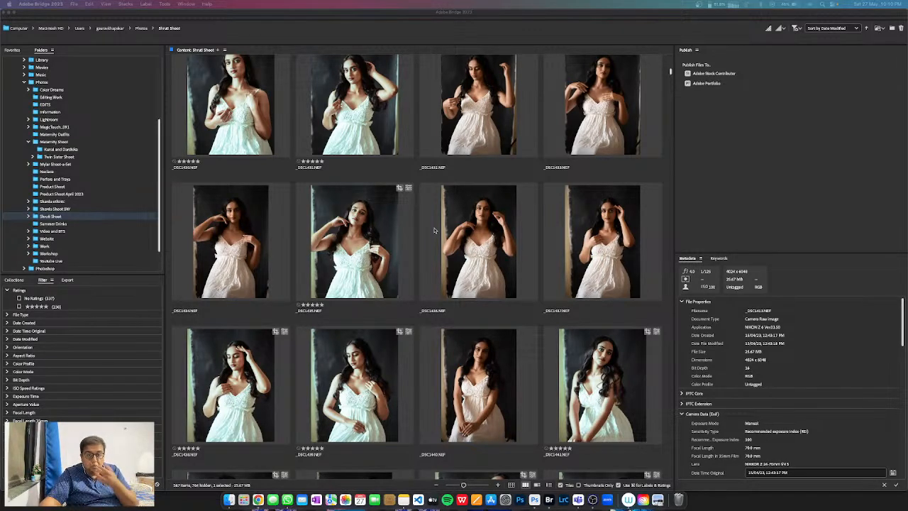
scroll(410, 305, "down", 3)
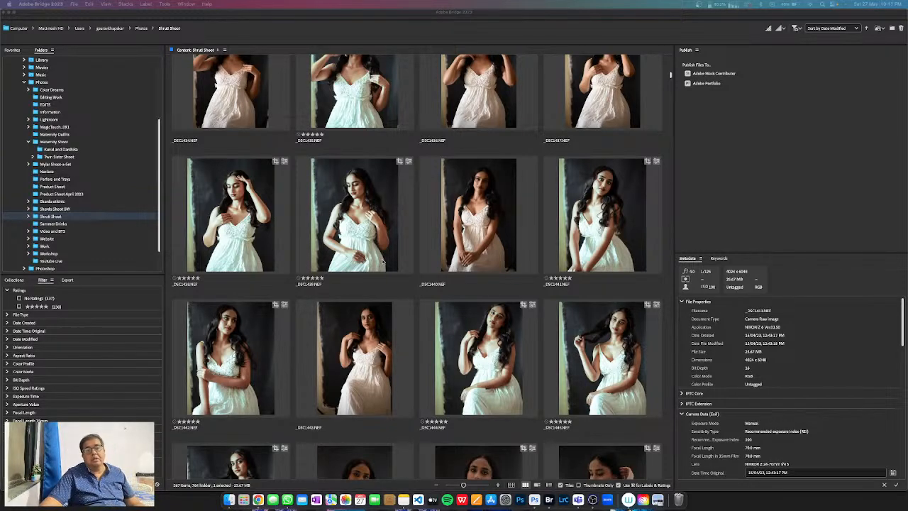
scroll(383, 263, "down", 3)
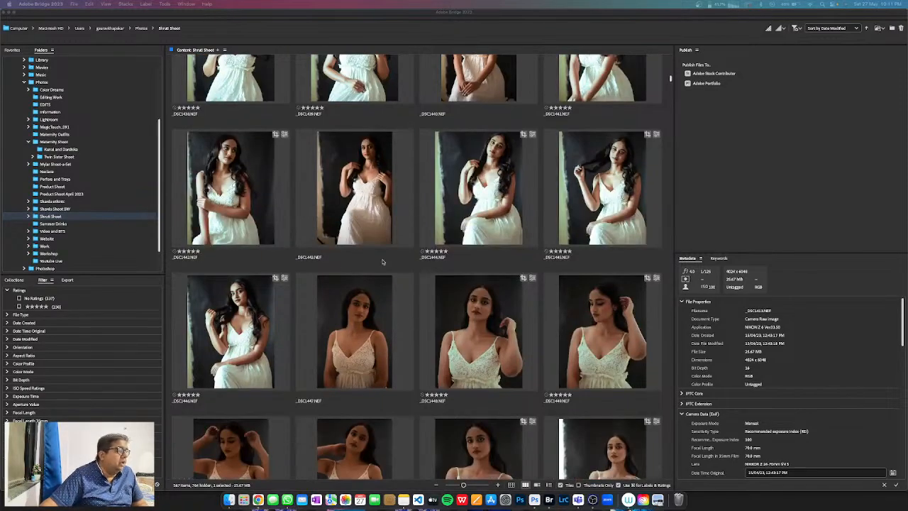
scroll(327, 311, "up", 3)
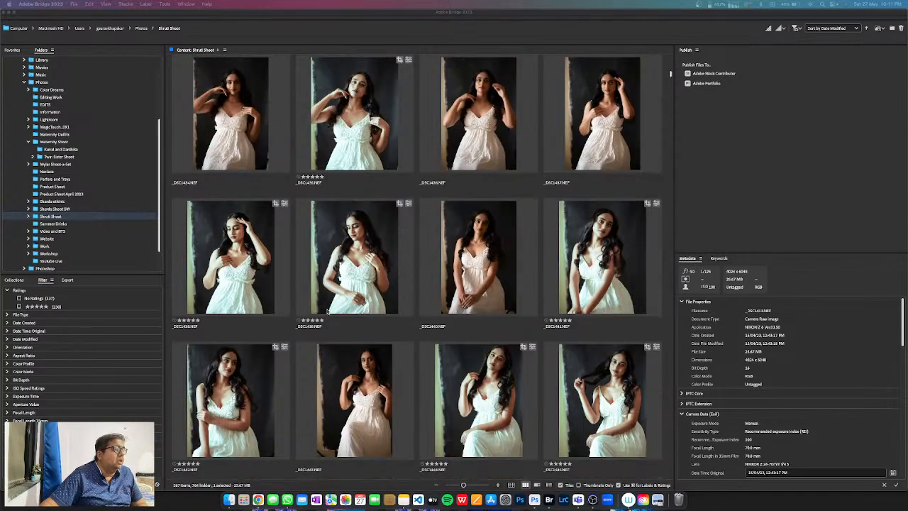
scroll(327, 311, "down", 3)
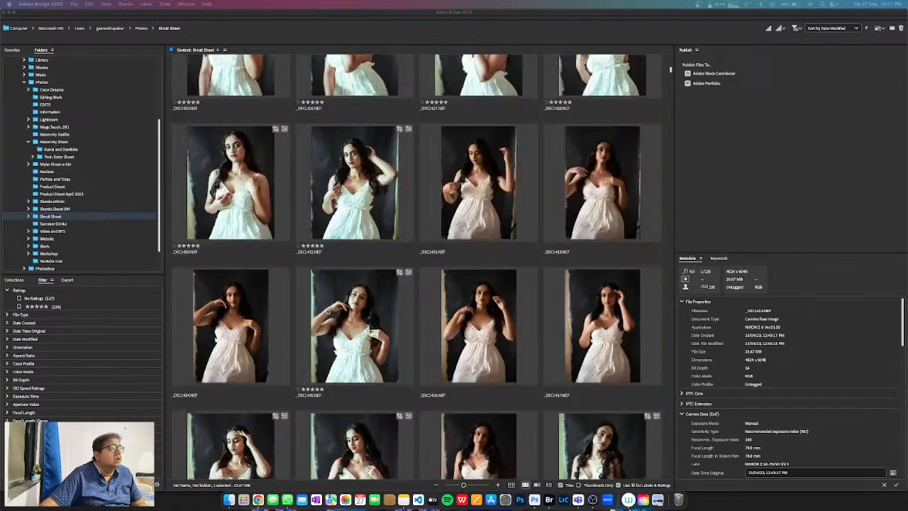
scroll(327, 312, "down", 5)
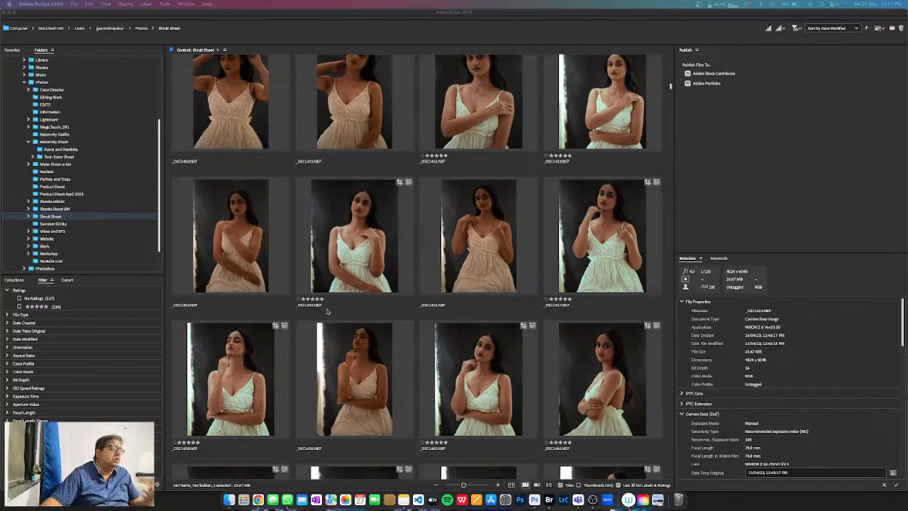
Step: Select the portrait _DSC1463.NEF and check it in the full-screen preview, returning to the thumbnails
scroll(327, 312, "down", 3)
left_click(339, 325)
left_click(355, 329)
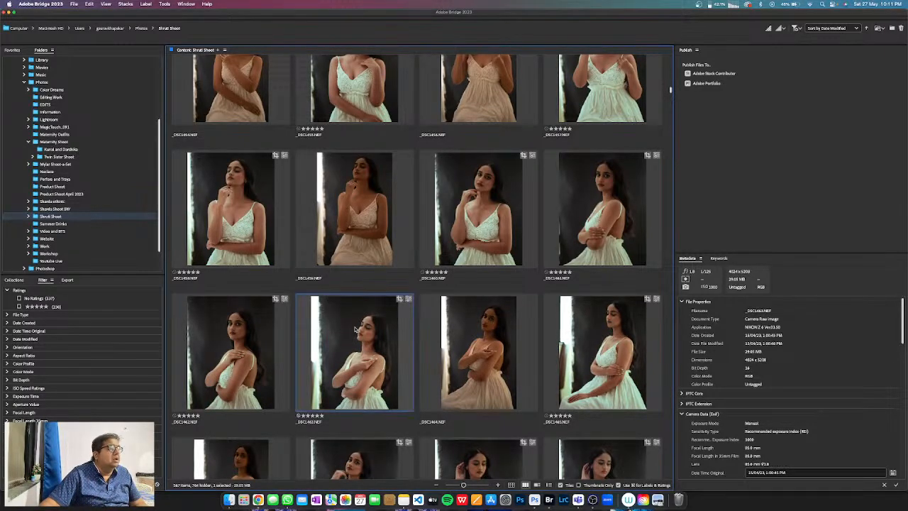
key("space")
key("space")
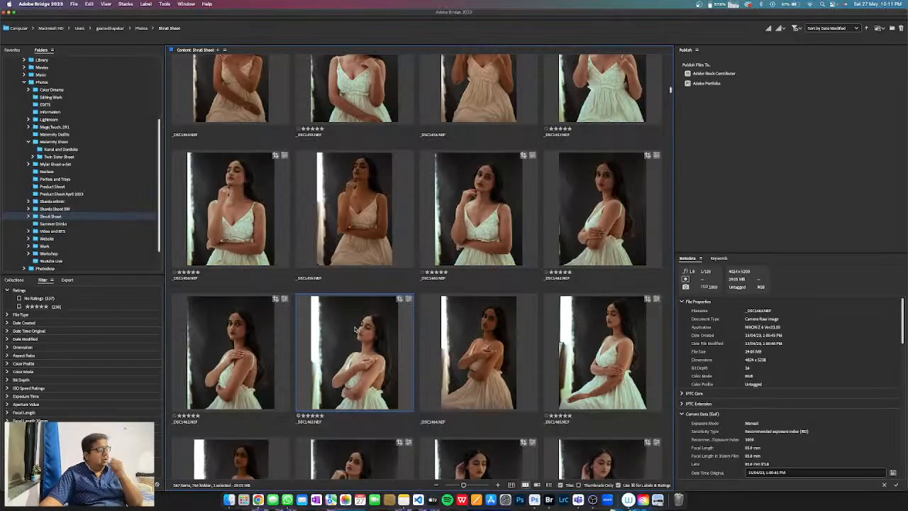
Step: Delete the two landscape photos of the man in the maroon shirt that follow _DSC1654.NEF
scroll(355, 329, "down", 15)
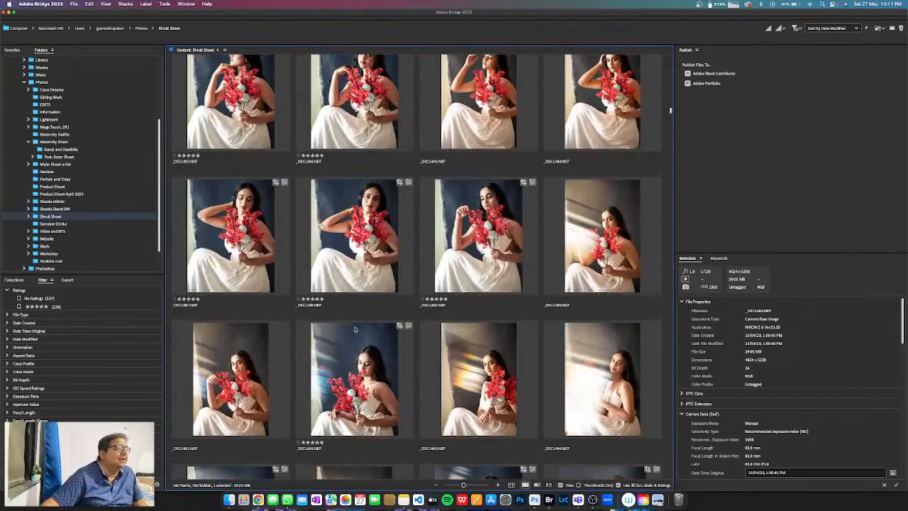
scroll(355, 329, "down", 20)
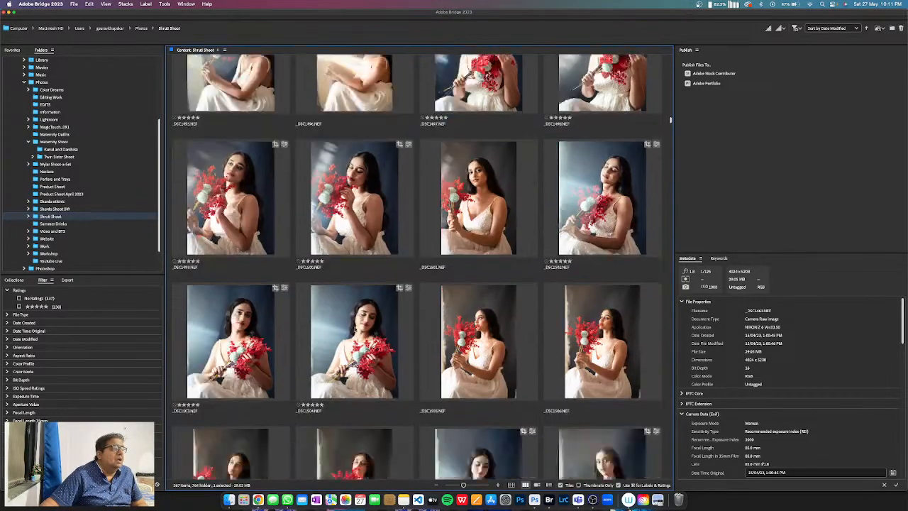
scroll(355, 329, "down", 15)
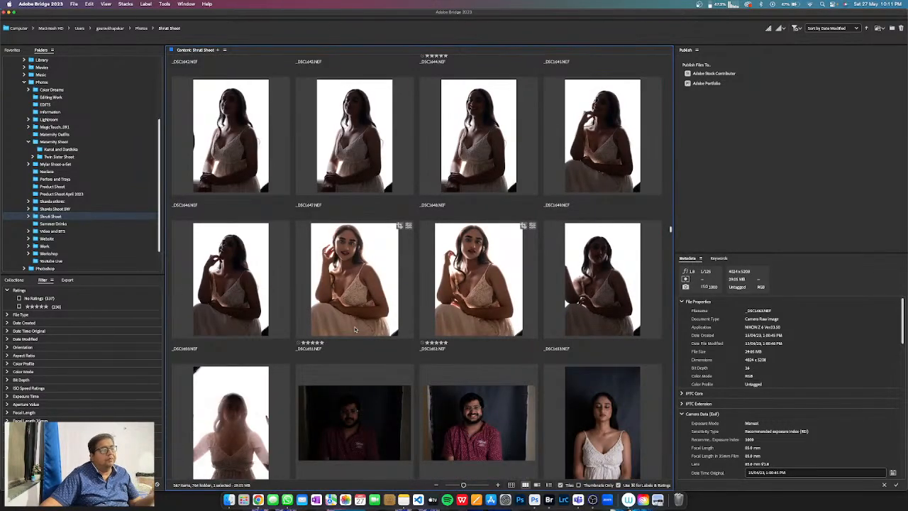
scroll(355, 329, "up", 2)
scroll(355, 329, "down", 2)
left_click(321, 438)
left_click(479, 412, "shift")
key("super+BackSpace")
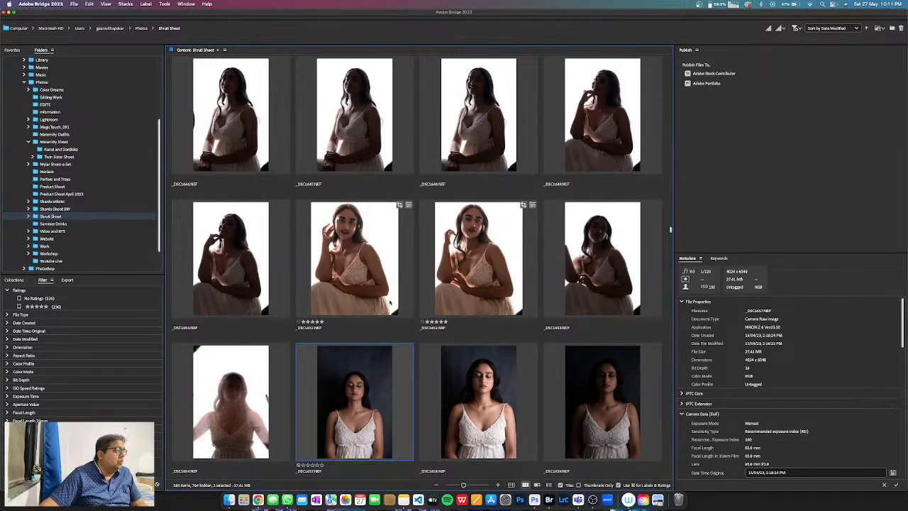
Step: View the backlit portrait _DSC1654.NEF in full-screen preview and return to the thumbnails
left_click(280, 419)
key("space")
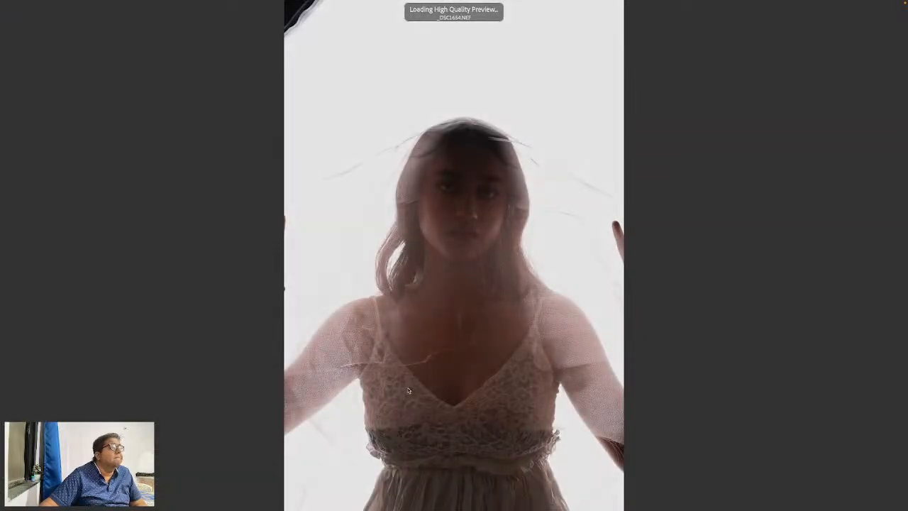
key("space")
Step: Review the shoot in reverse, from the backlit portraits through the red-flower set to the first dark-backdrop portraits
scroll(421, 305, "up", 1)
scroll(421, 305, "up", 20)
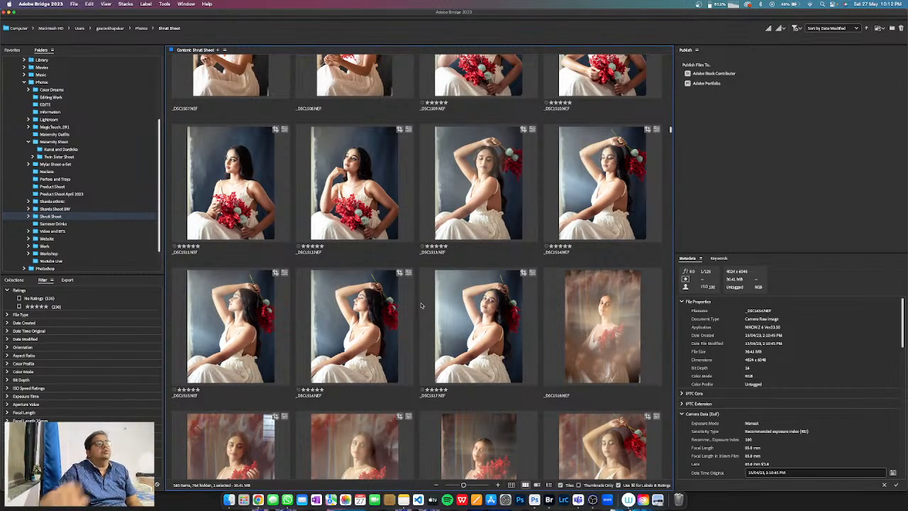
scroll(446, 237, "up", 5)
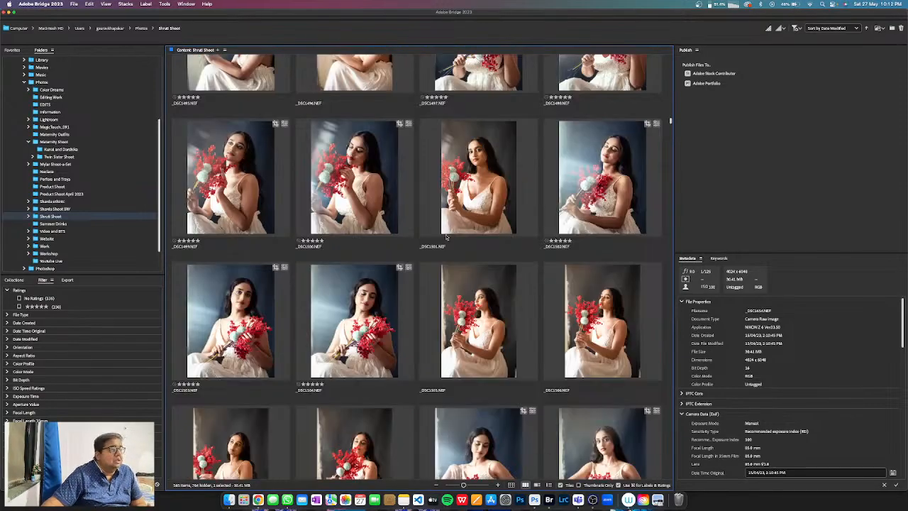
scroll(447, 237, "up", 5)
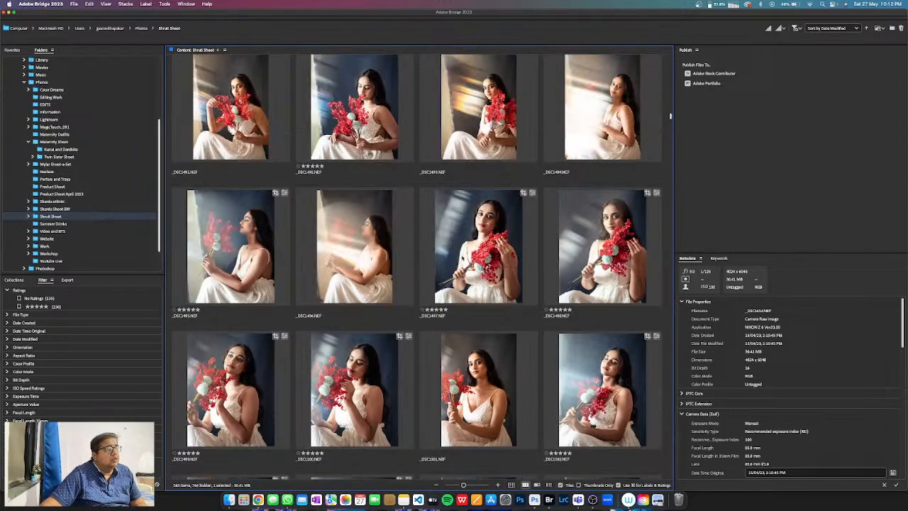
scroll(463, 258, "up", 2)
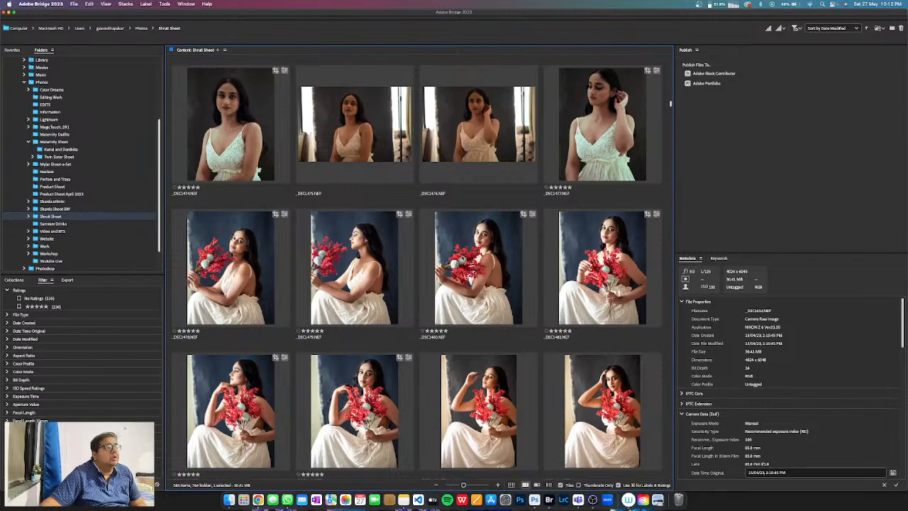
scroll(462, 257, "up", 6)
scroll(462, 257, "up", 5)
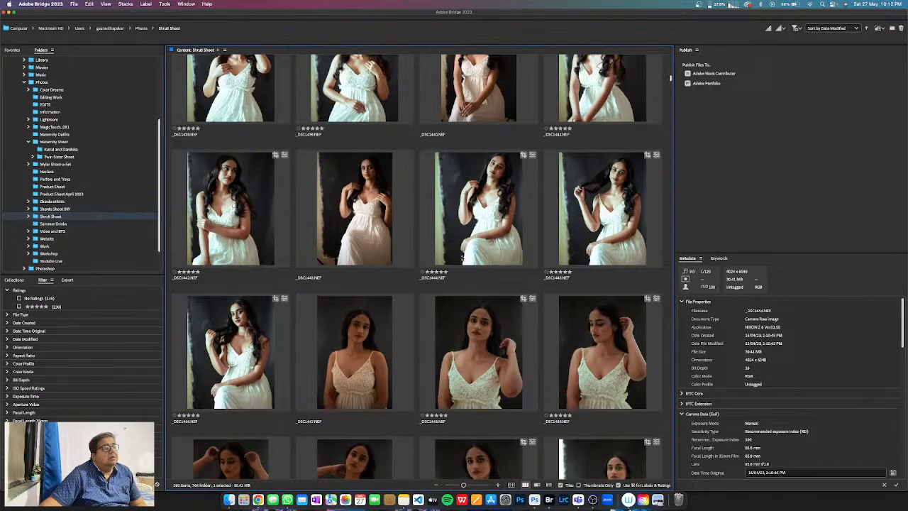
scroll(462, 257, "up", 5)
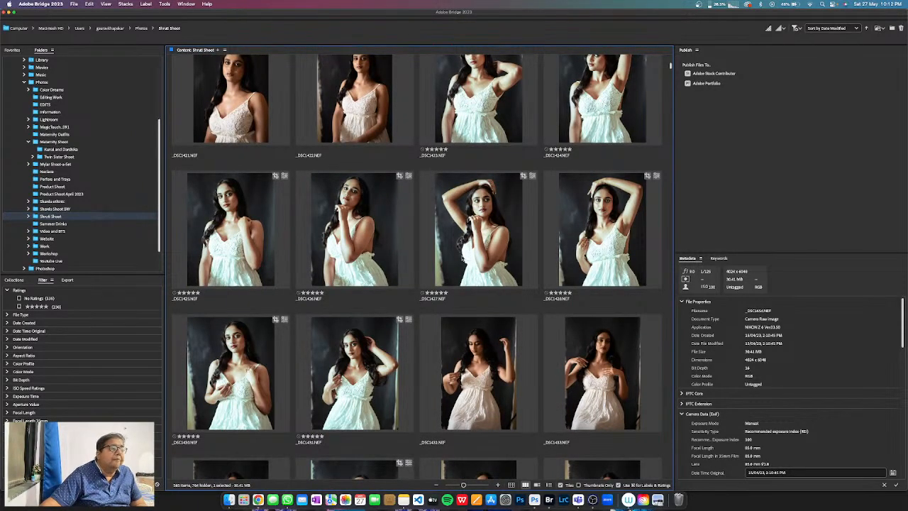
scroll(487, 213, "up", 2)
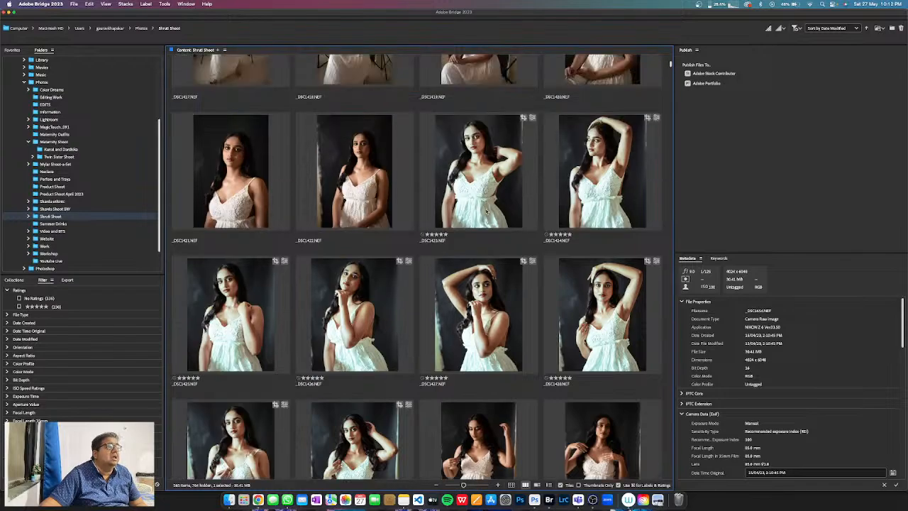
scroll(487, 212, "up", 3)
Step: Examine the sets in shooting order, from the dark-backdrop portraits through the backlit and veil shots to the blue-backdrop series
scroll(487, 211, "down", 20)
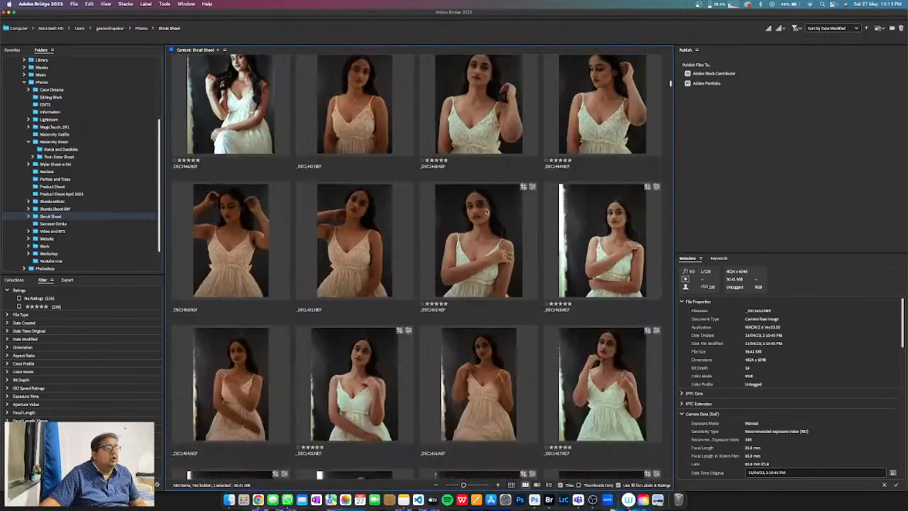
scroll(486, 212, "down", 20)
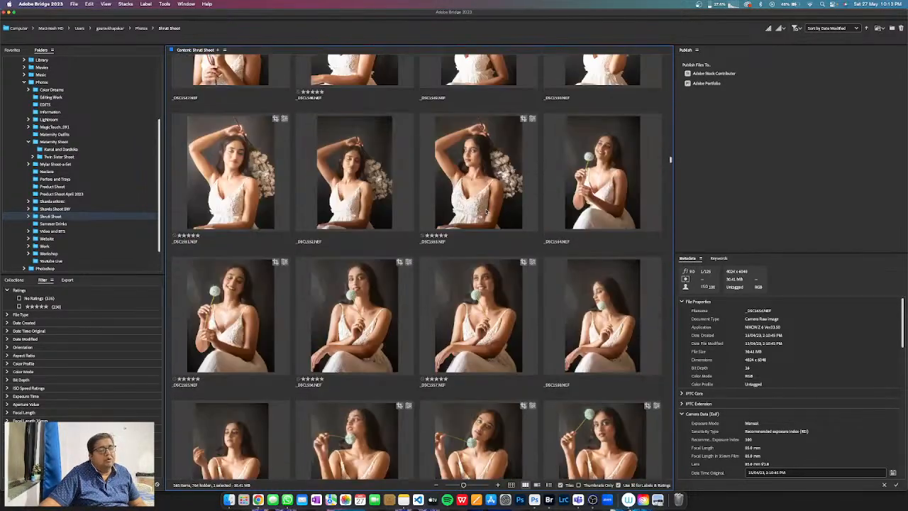
scroll(487, 211, "down", 20)
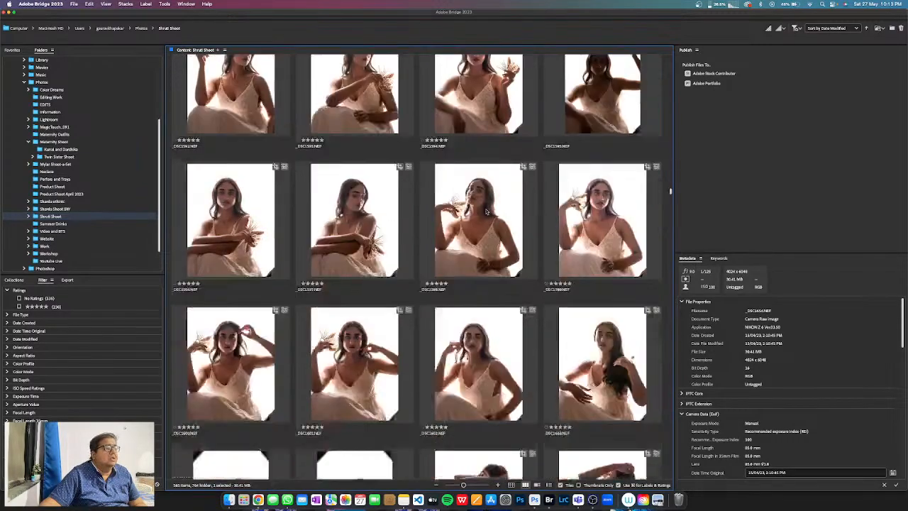
scroll(486, 212, "down", 20)
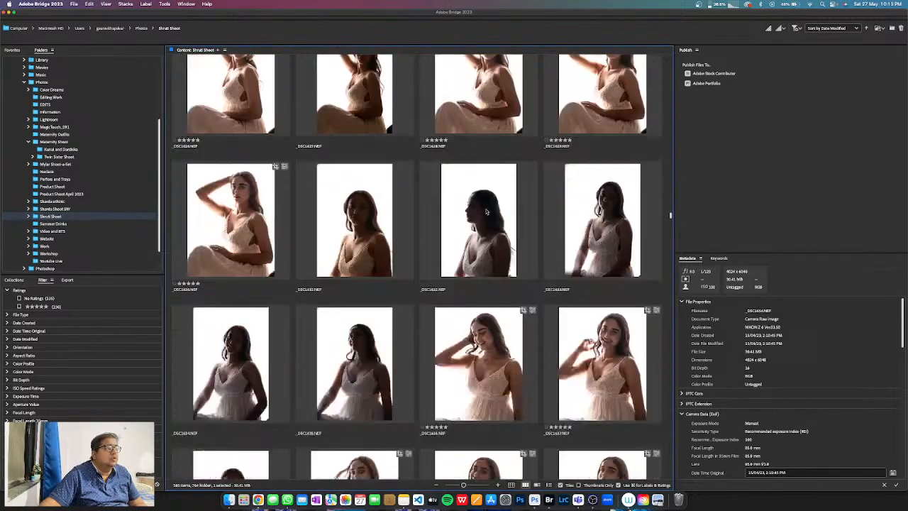
scroll(487, 212, "down", 20)
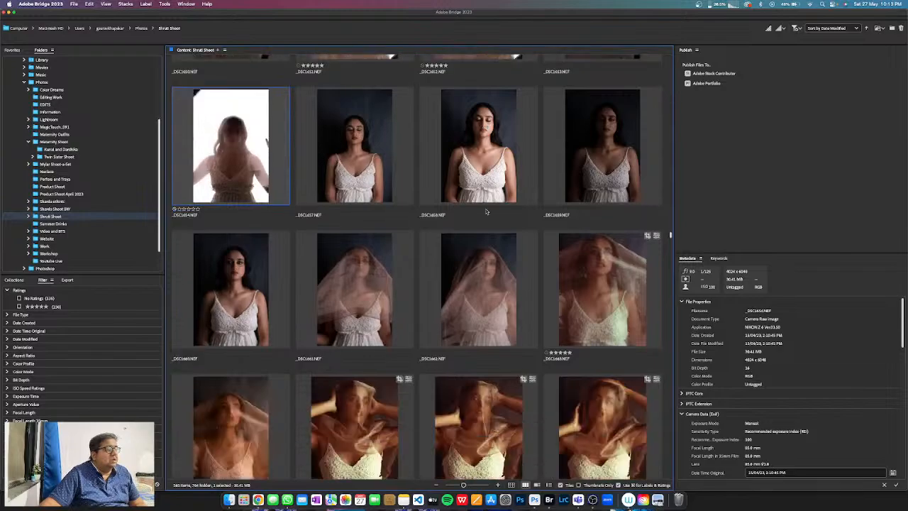
scroll(486, 211, "down", 20)
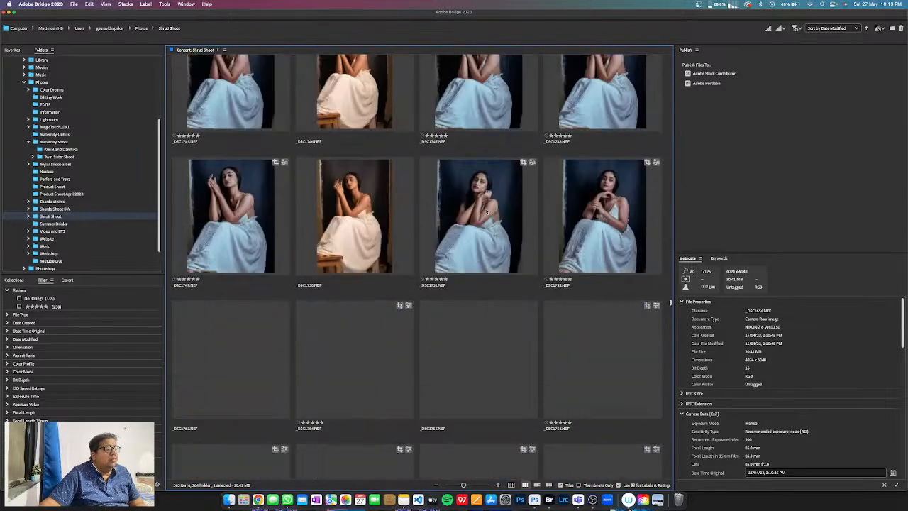
scroll(487, 211, "up", 10)
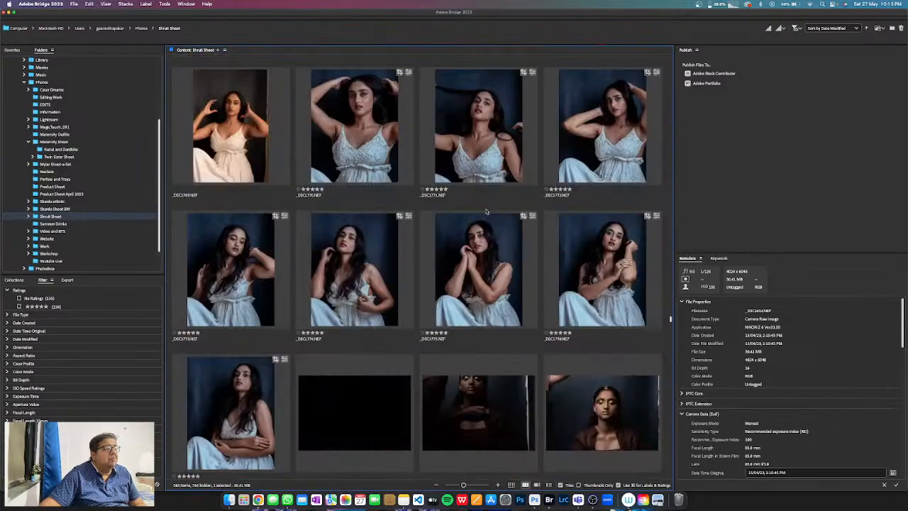
scroll(487, 211, "up", 3)
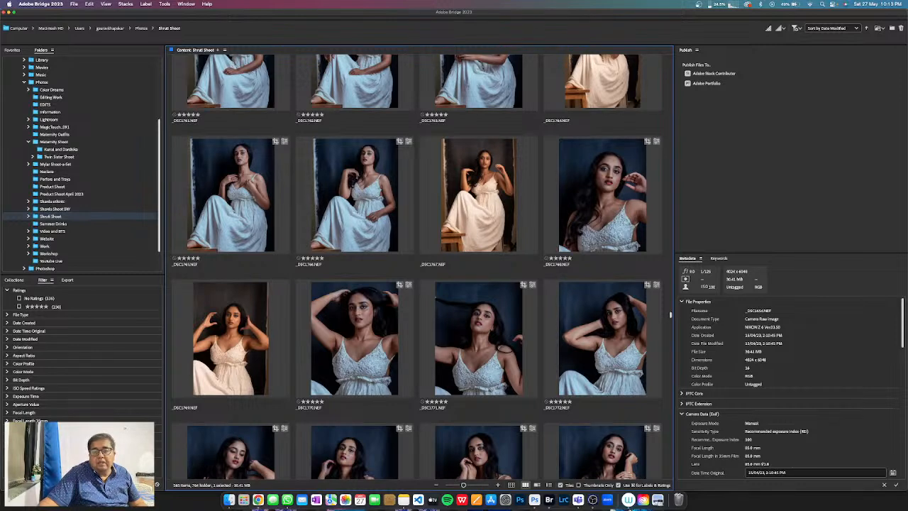
key("super+Tab")
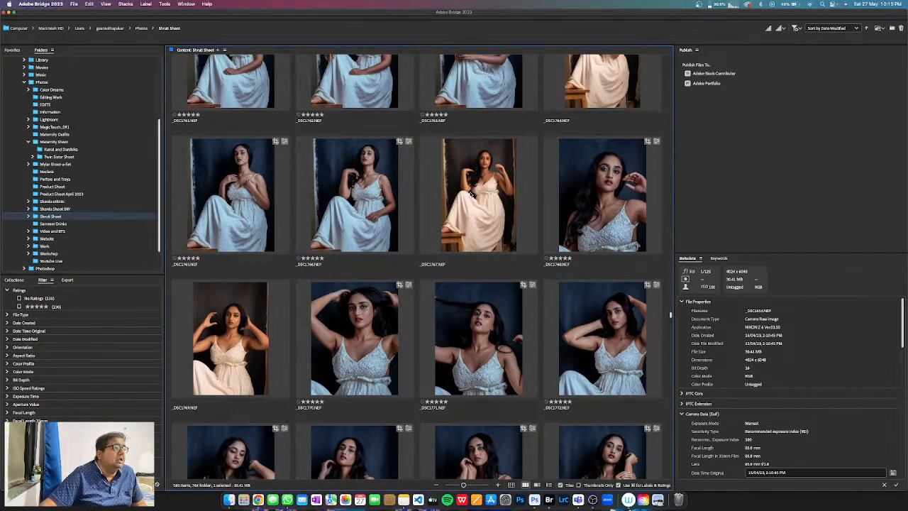
Step: Find _DSC1423.NEF near the start of the folder and inspect it in full-screen preview, returning to the thumbnails
scroll(469, 192, "up", 20)
scroll(470, 194, "up", 20)
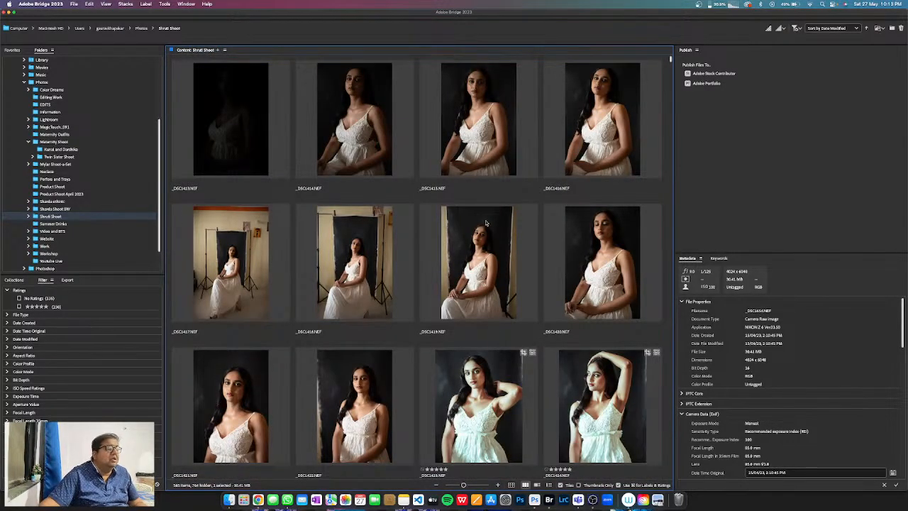
scroll(492, 241, "down", 3)
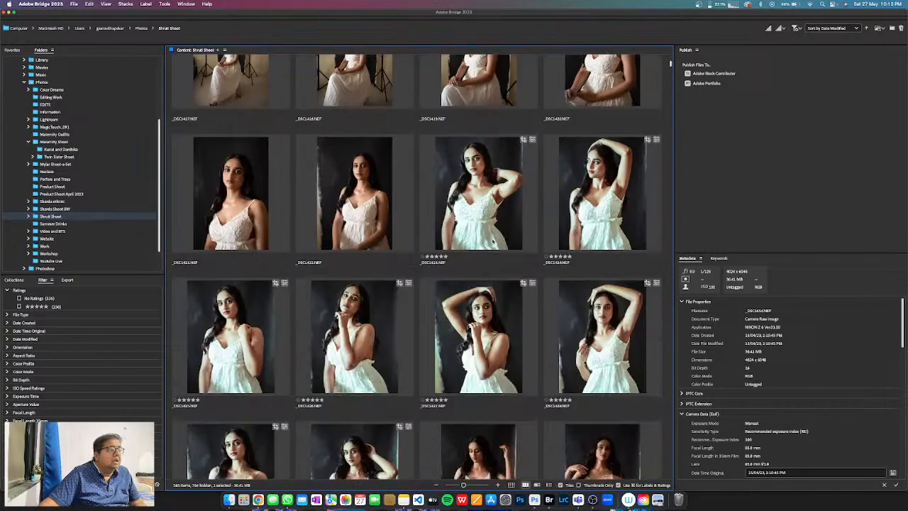
left_click(466, 200)
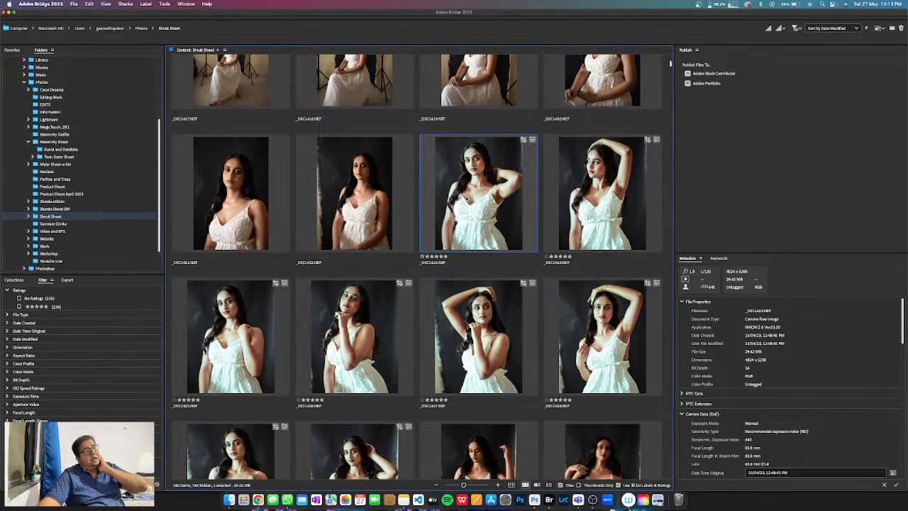
key("space")
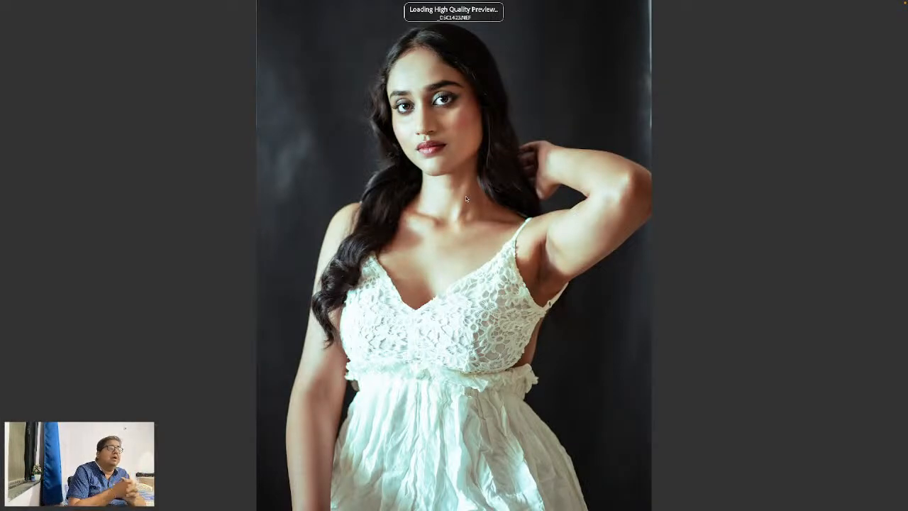
key("space")
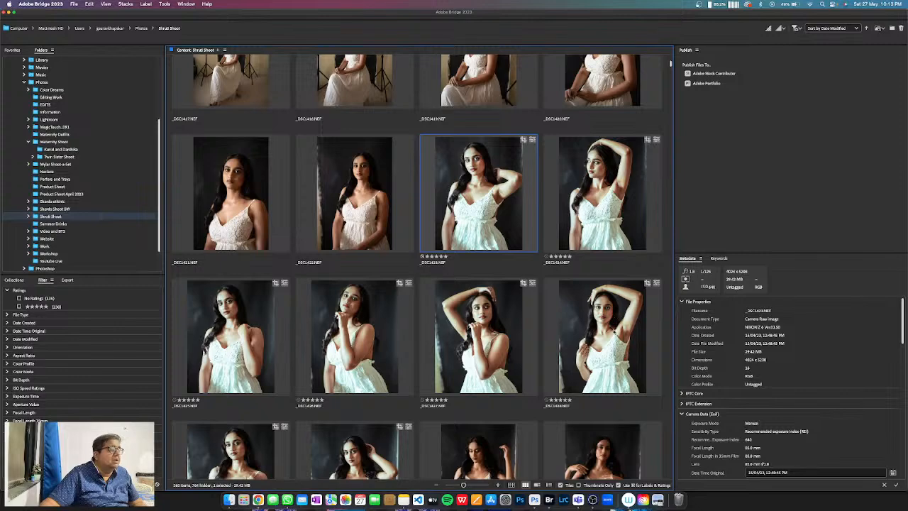
Step: Open the six portraits from _DSC1423.NEF through _DSC1428.NEF together in Camera Raw
scroll(611, 312, "down", 5)
scroll(603, 307, "up", 5)
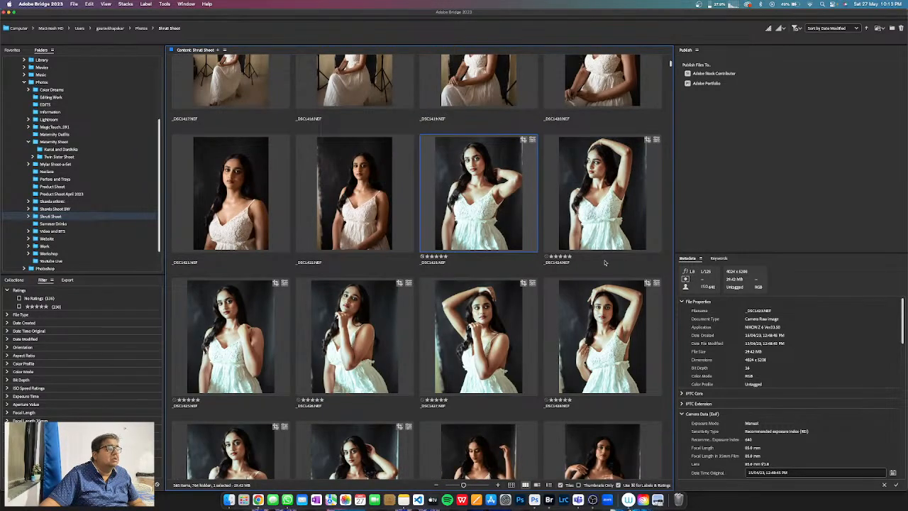
left_click(617, 306, "shift")
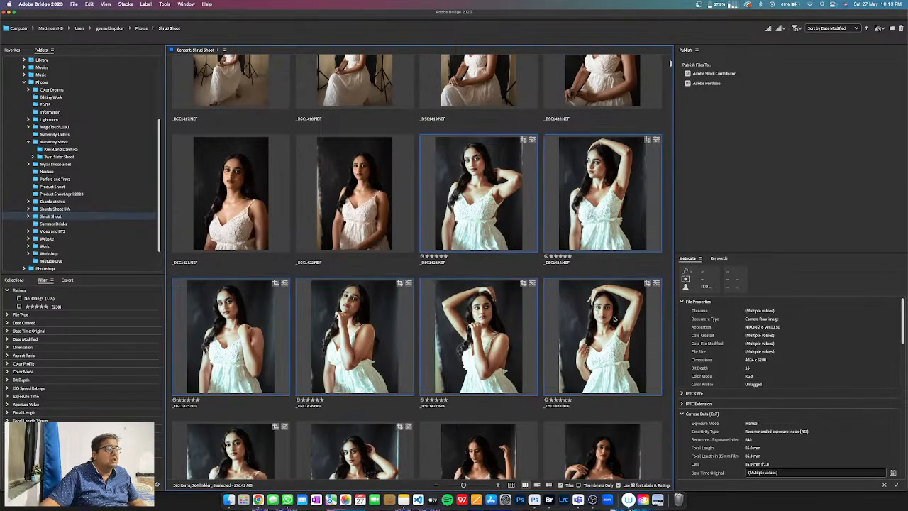
right_click(596, 319)
left_click(631, 268)
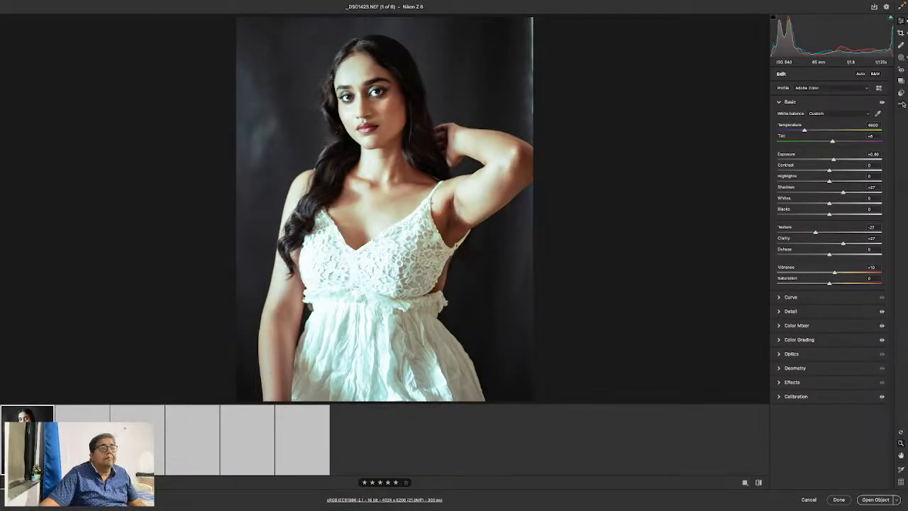
Step: Reset _DSC1423.NEF to its default raw settings and save the change back to the thumbnails
left_click(901, 103)
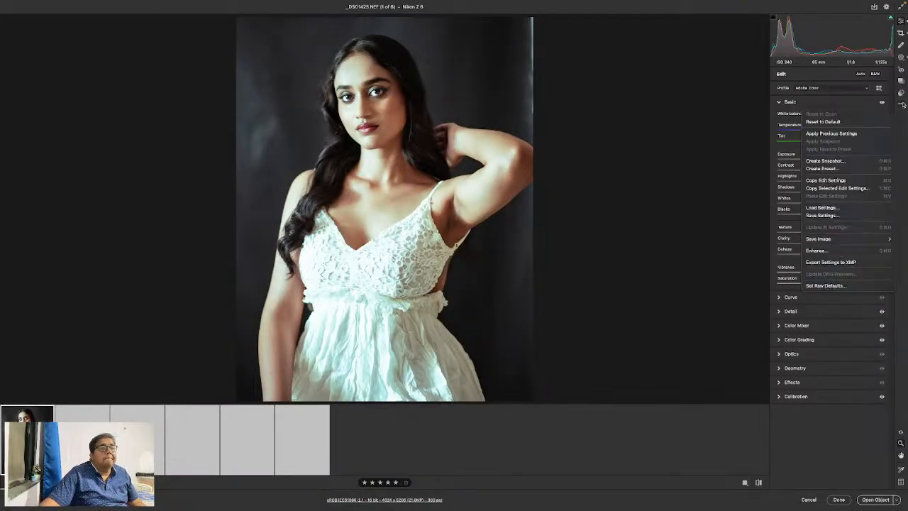
left_click(829, 122)
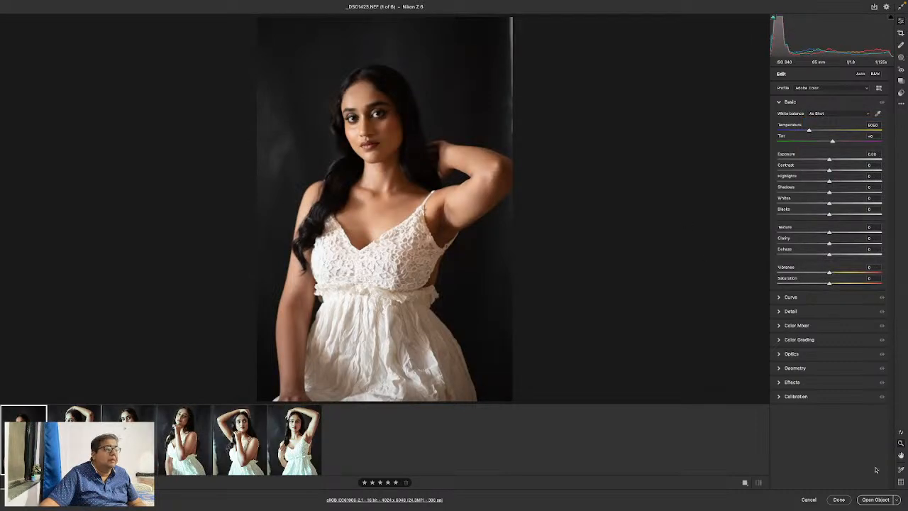
left_click(839, 499)
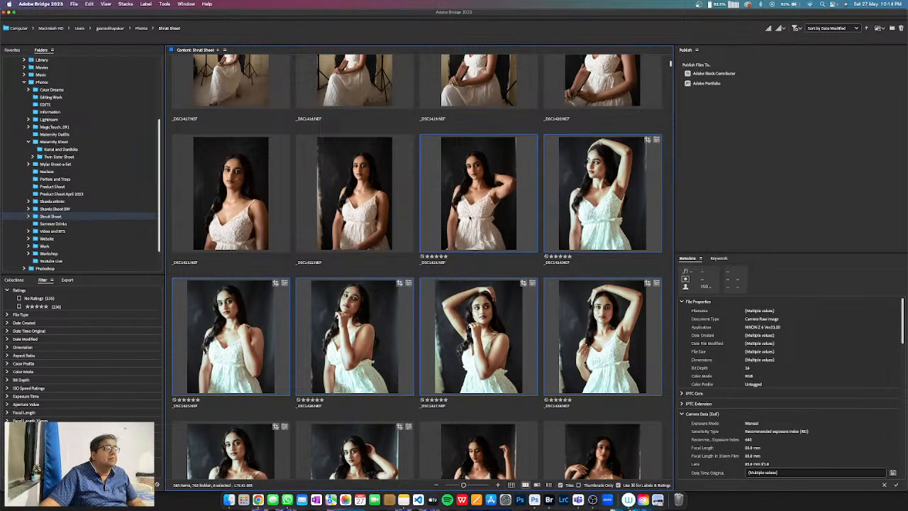
Step: Reopen the whole group from _DSC1423.NEF through _DSC1428.NEF in Camera Raw
left_click(468, 195)
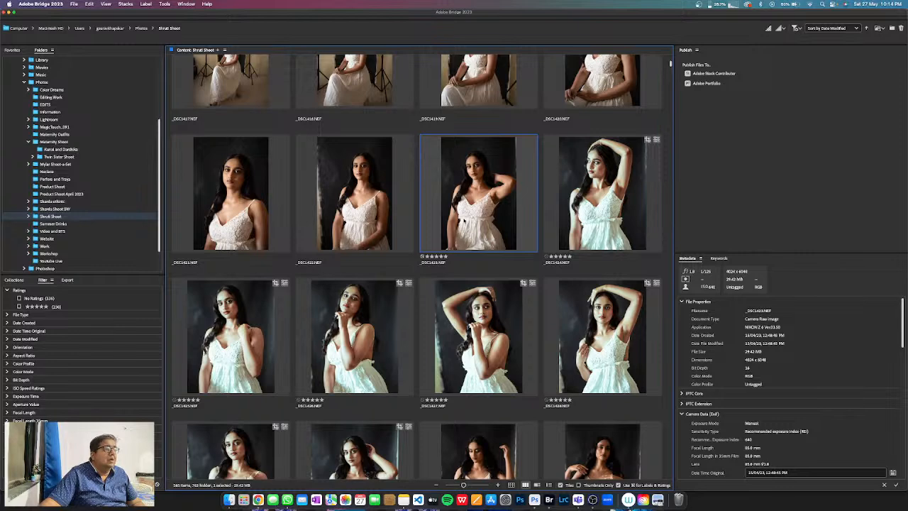
left_click(633, 375, "shift")
right_click(607, 351)
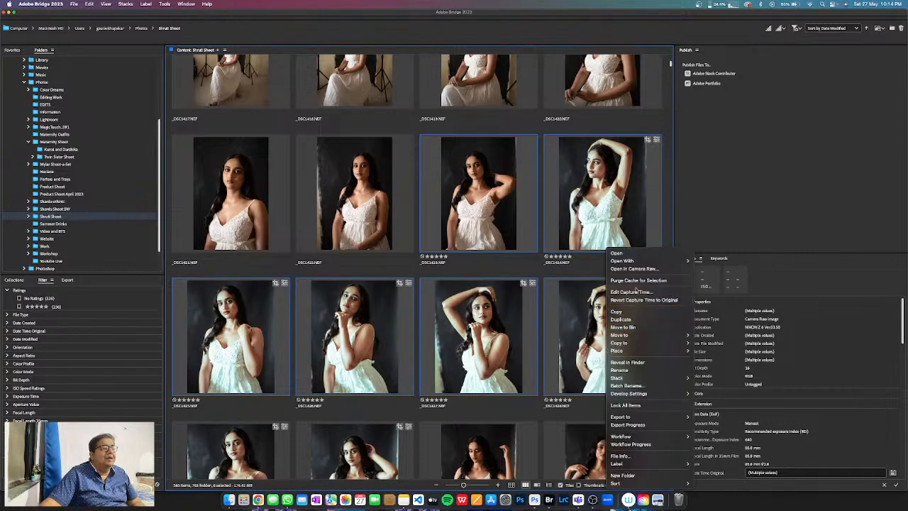
left_click(635, 269)
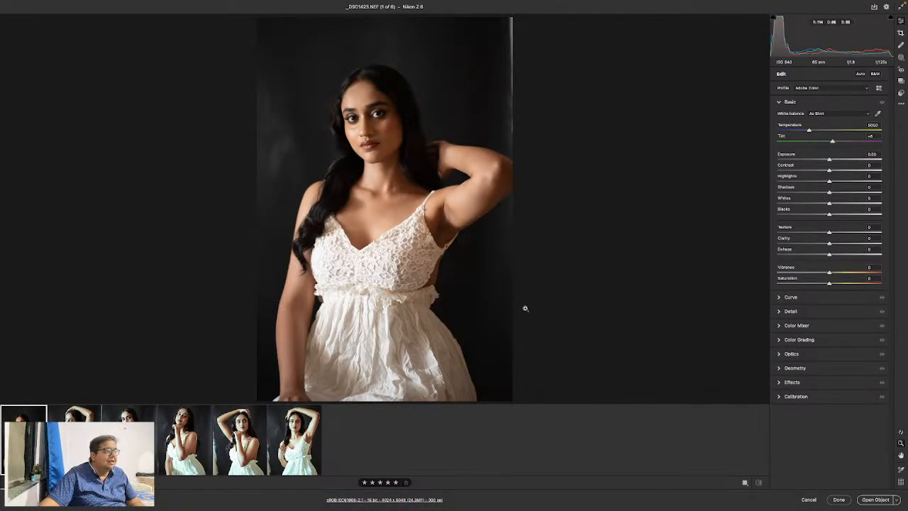
Step: Reset all six opened portraits to their default raw settings at once and save them
left_click(300, 451)
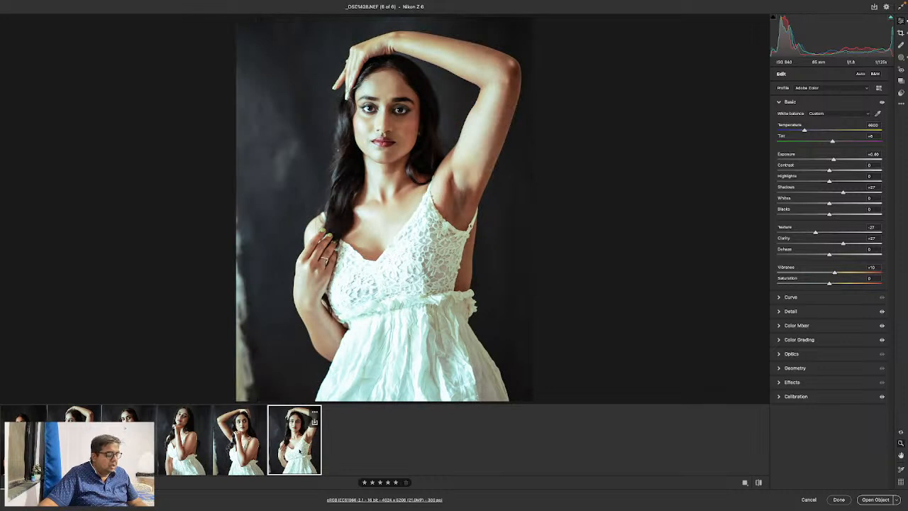
key("ctrl+a")
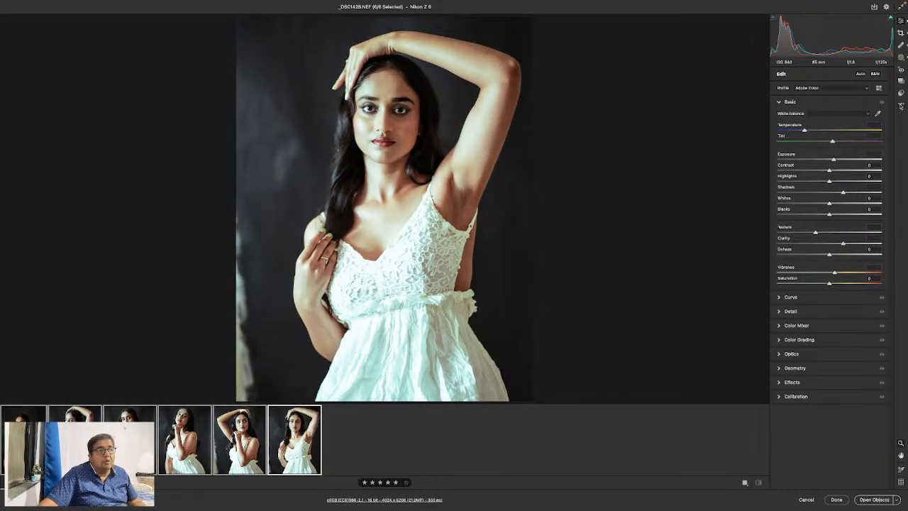
left_click(901, 105)
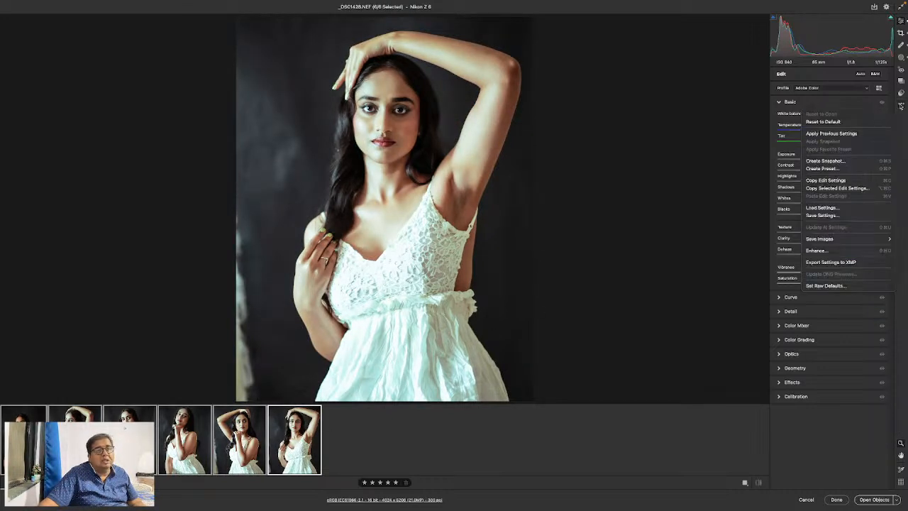
left_click(856, 123)
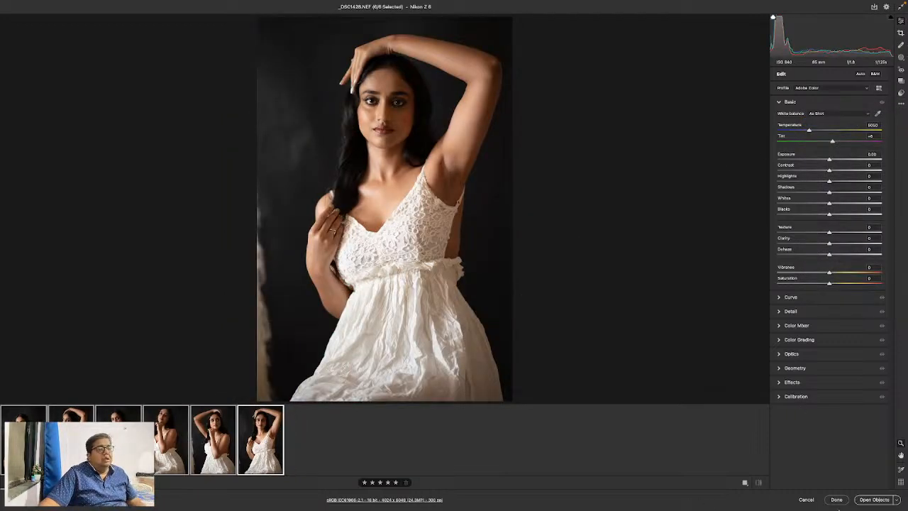
left_click(836, 500)
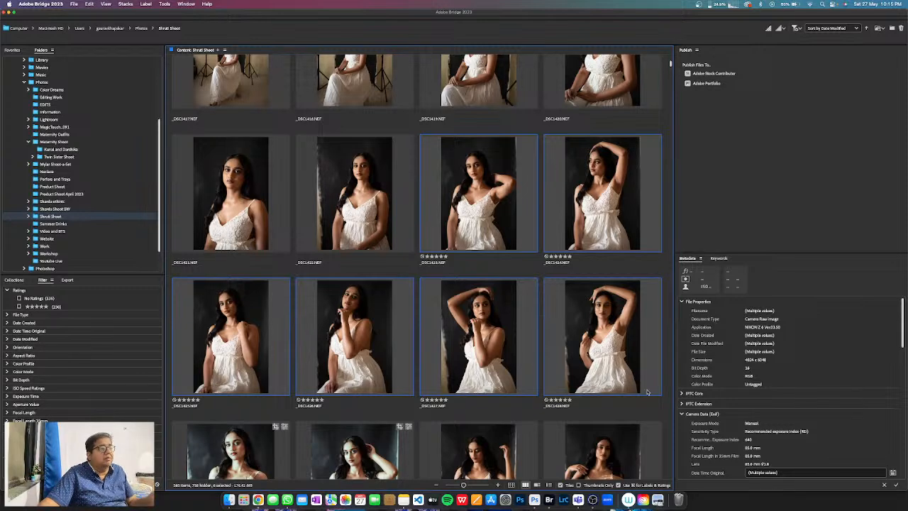
Step: Inspect the face in _DSC1423.NEF at 100% in full-screen preview and return to the thumbnails
left_click(504, 214)
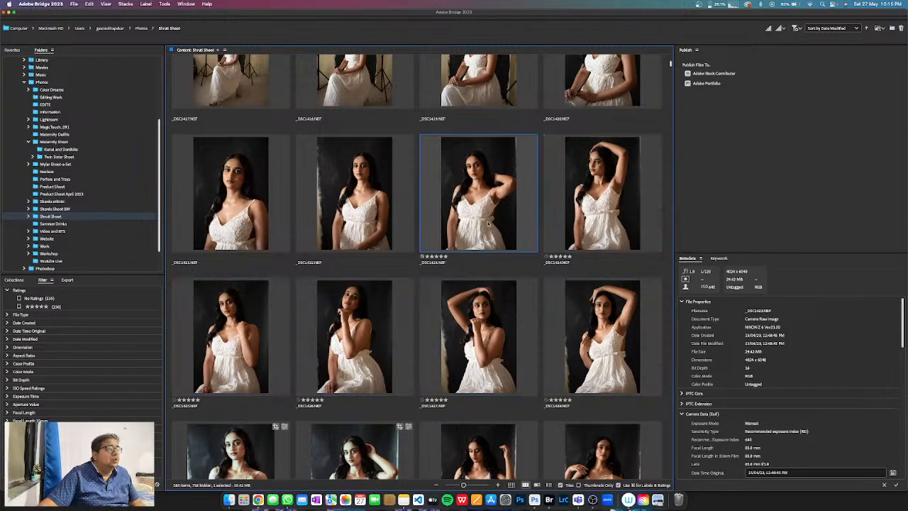
key("space")
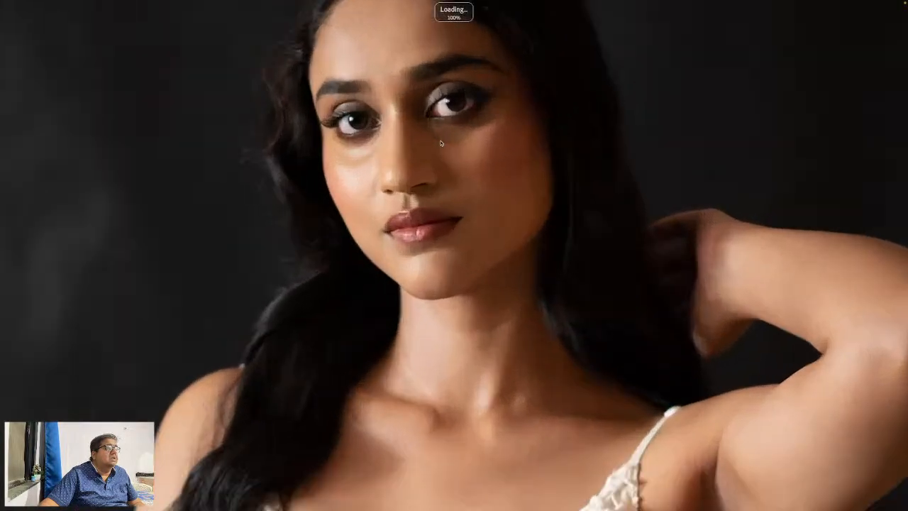
left_click(441, 144)
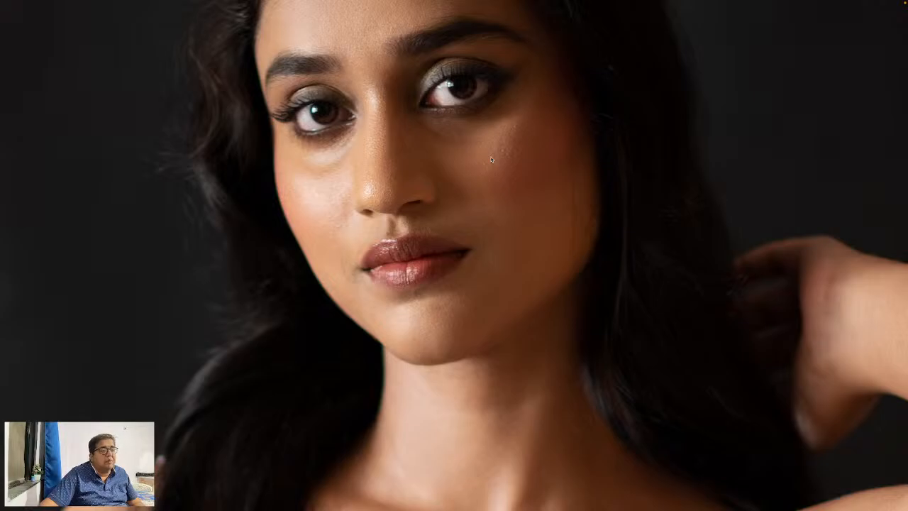
key("space")
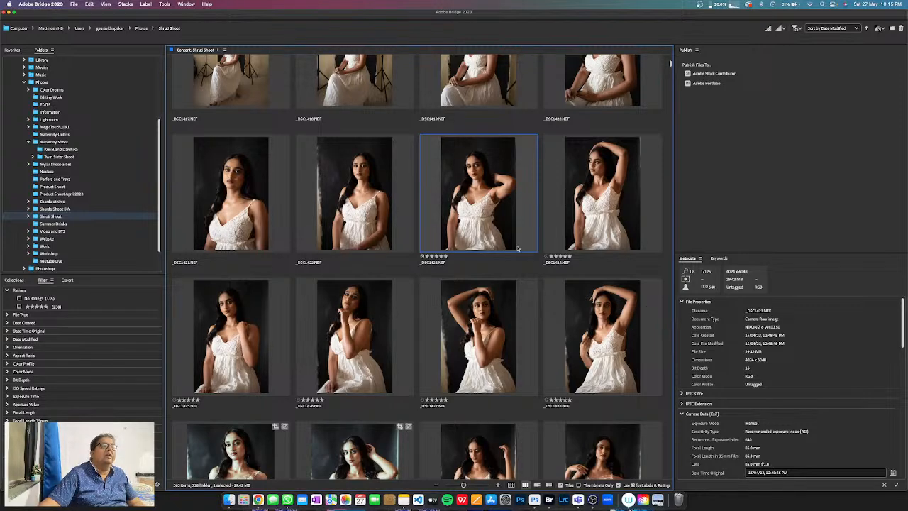
Step: Preview _DSC1423.NEF full screen again and compare its face at 100% with the next two portraits
key("space")
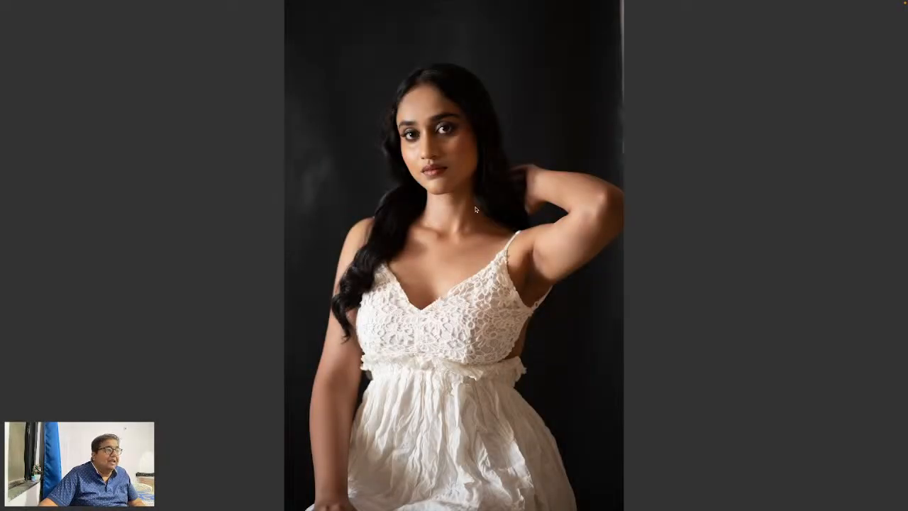
left_click(438, 148)
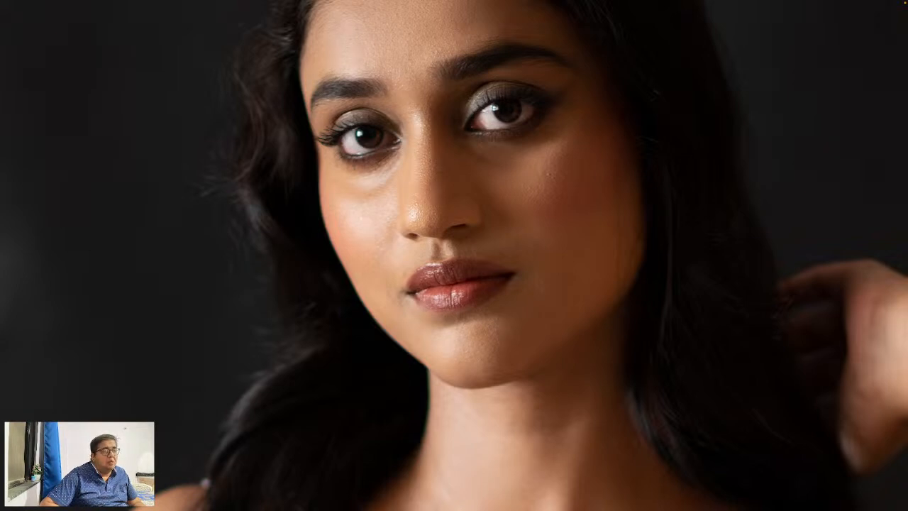
key("Right")
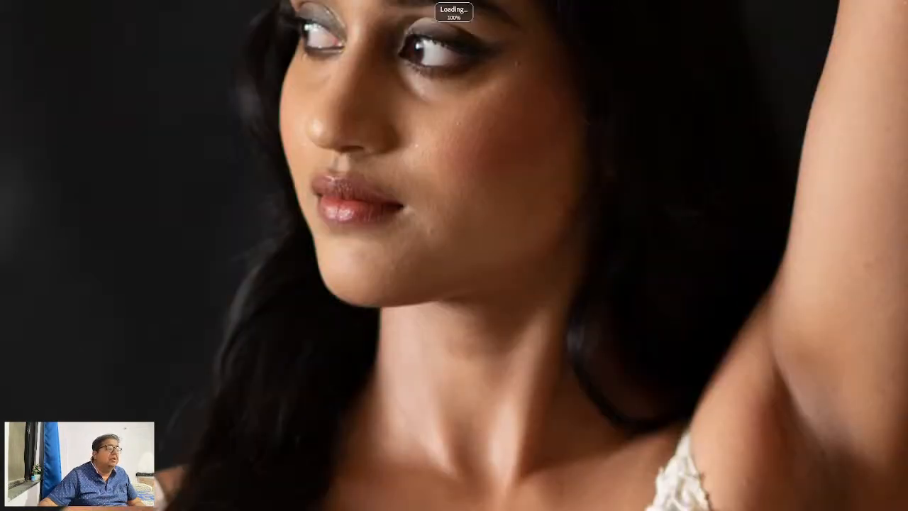
key("Right")
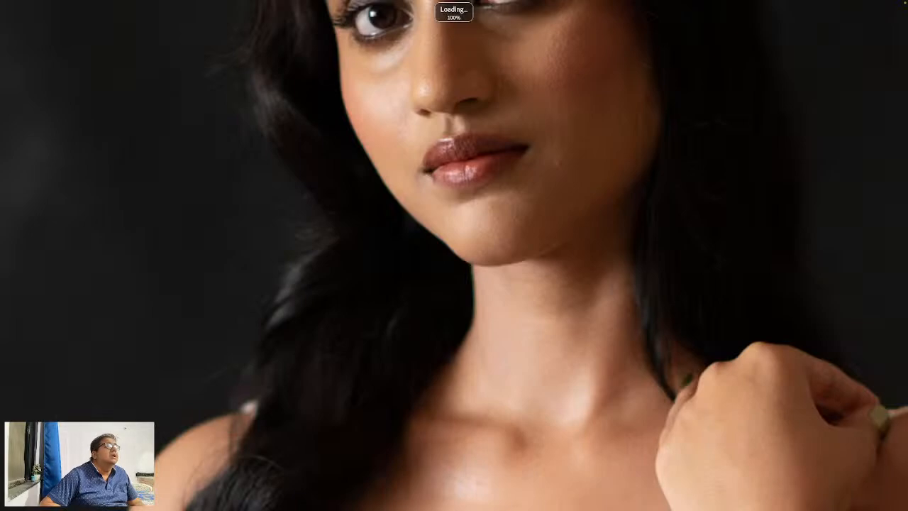
left_click(510, 132)
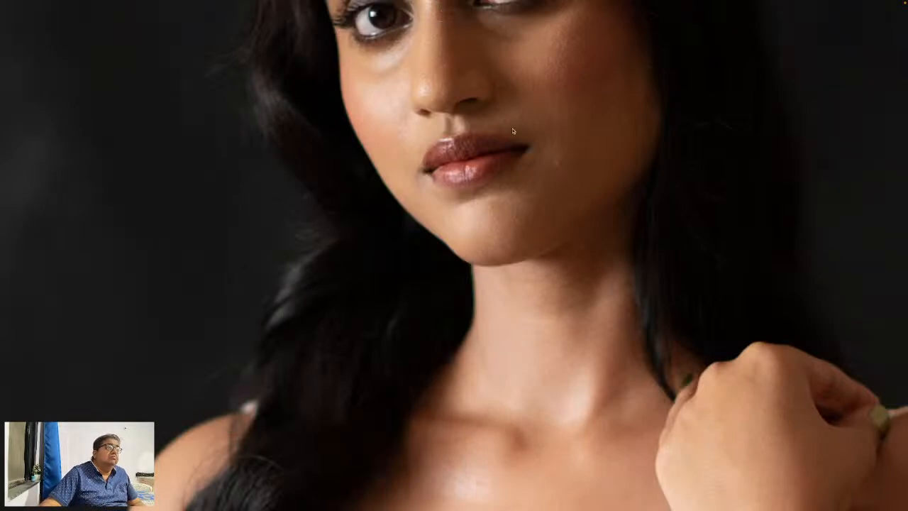
key("Escape")
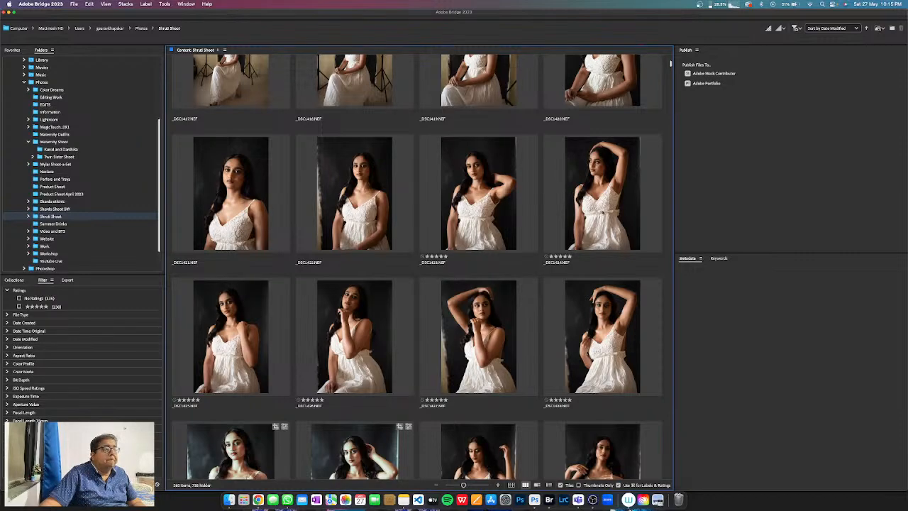
Step: Inspect the face in _DSC1426.NEF at 100% in full-screen preview, returning to the thumbnails
left_click(327, 319)
key("space")
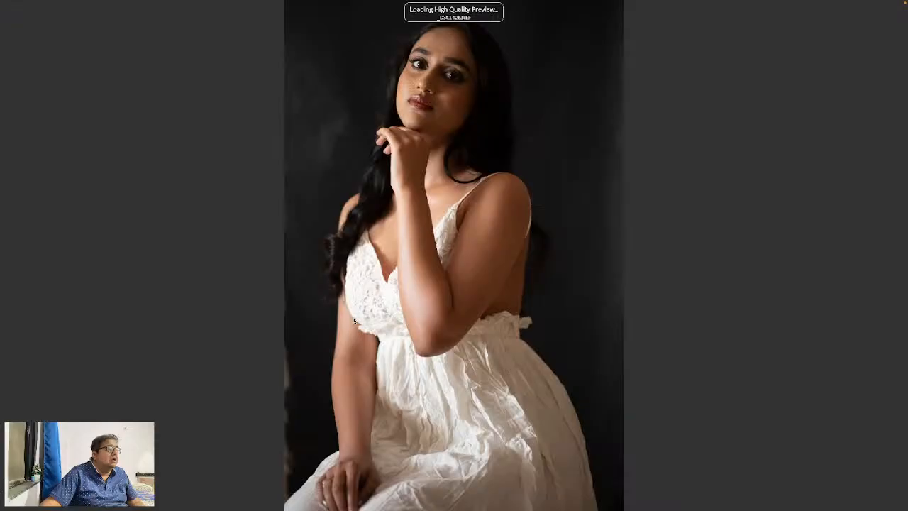
left_click(462, 83)
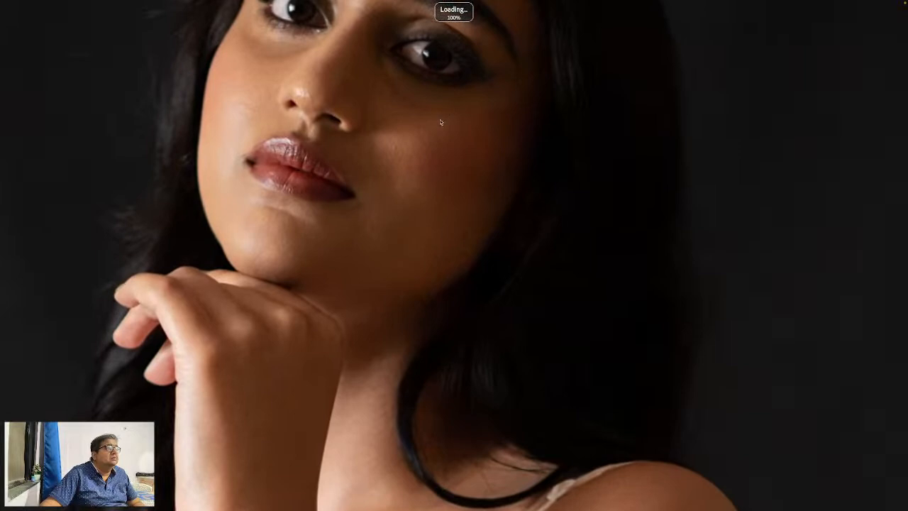
left_click_drag(439, 122, 496, 244)
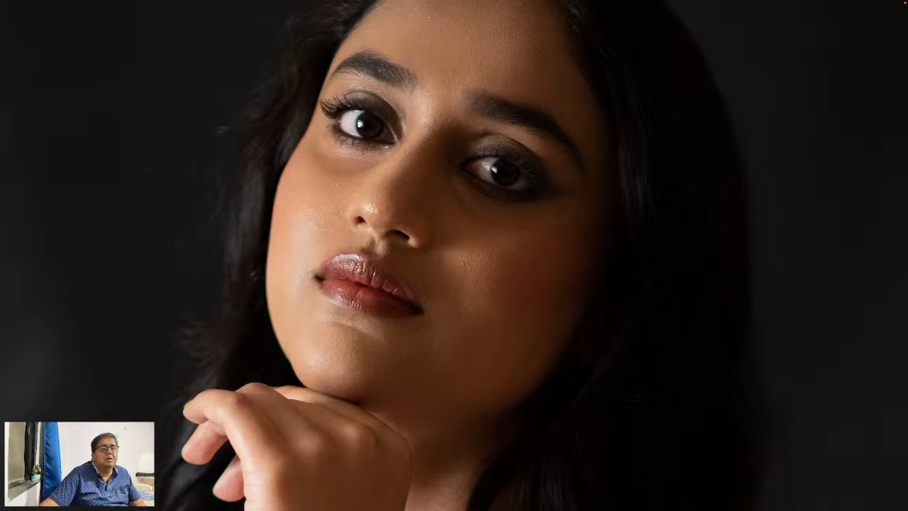
key("space")
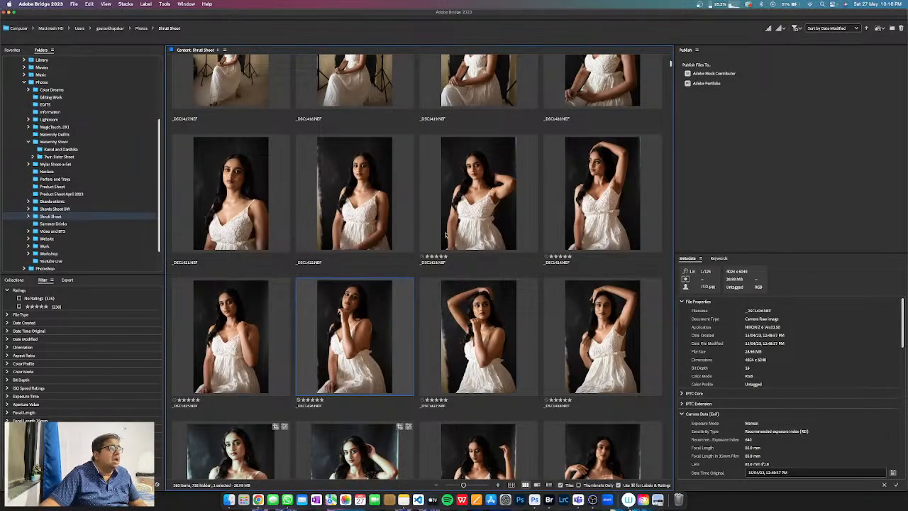
Step: Filter the folder to five-star photos and open the ten consecutive edited white-dress portraits starting at _DSC1430.NEF in Camera Raw
left_click(35, 308)
left_click(512, 260)
scroll(479, 261, "down", 4)
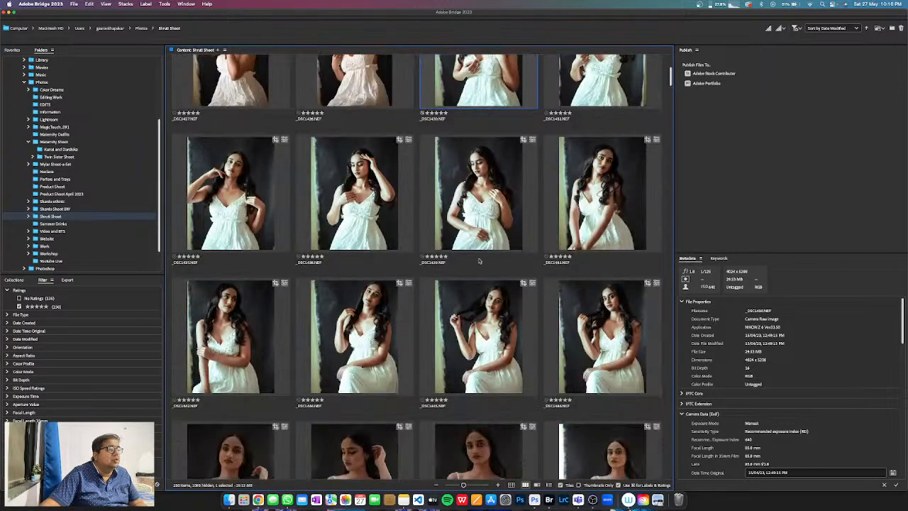
left_click(608, 352, "shift")
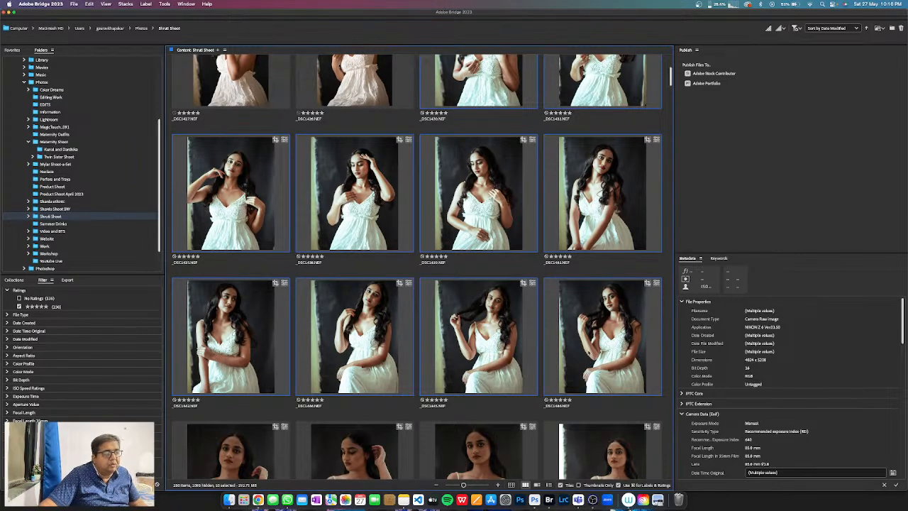
scroll(576, 308, "up", 4)
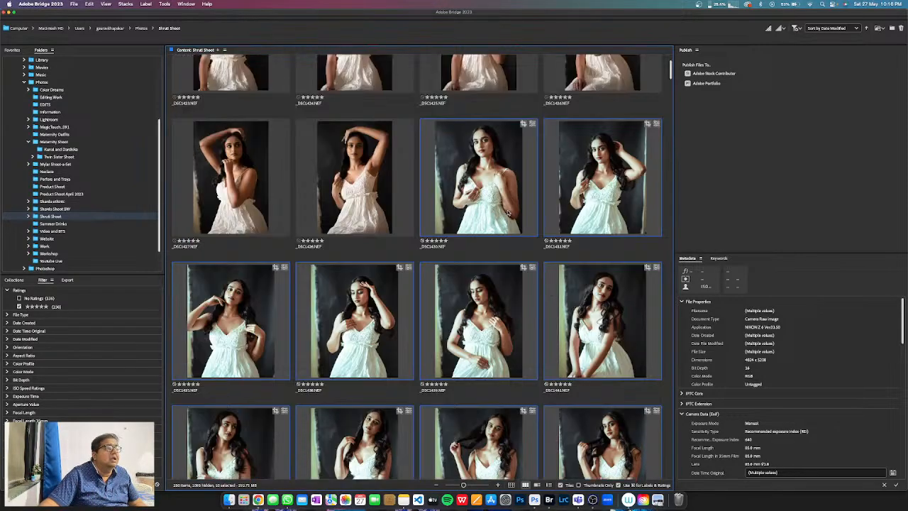
right_click(510, 214)
left_click(529, 234)
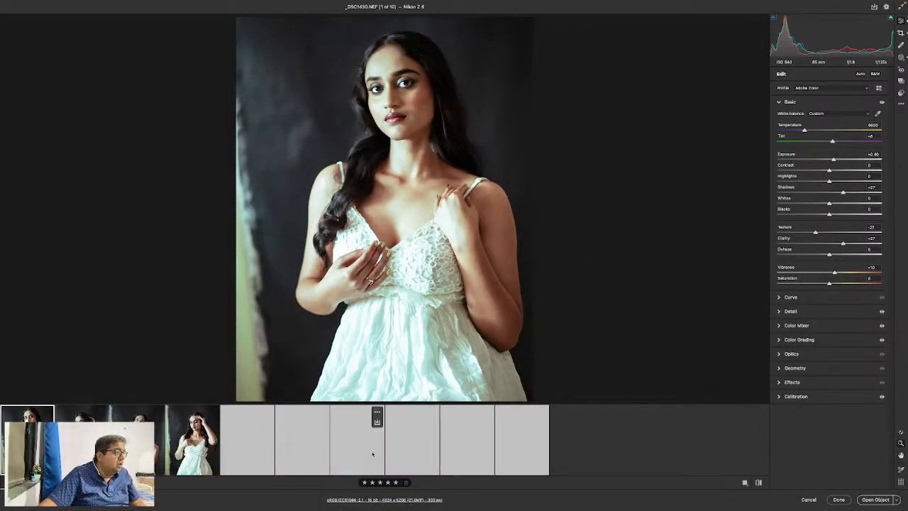
Step: Reset all ten opened portraits to their default raw settings, save them, and select _DSC1439.NEF among the thumbnails
key("super+a")
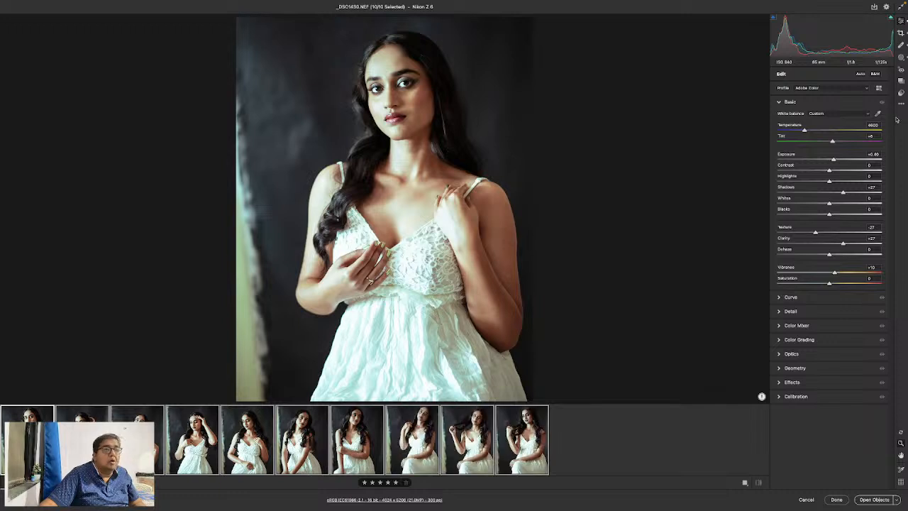
left_click(902, 107)
left_click(824, 122)
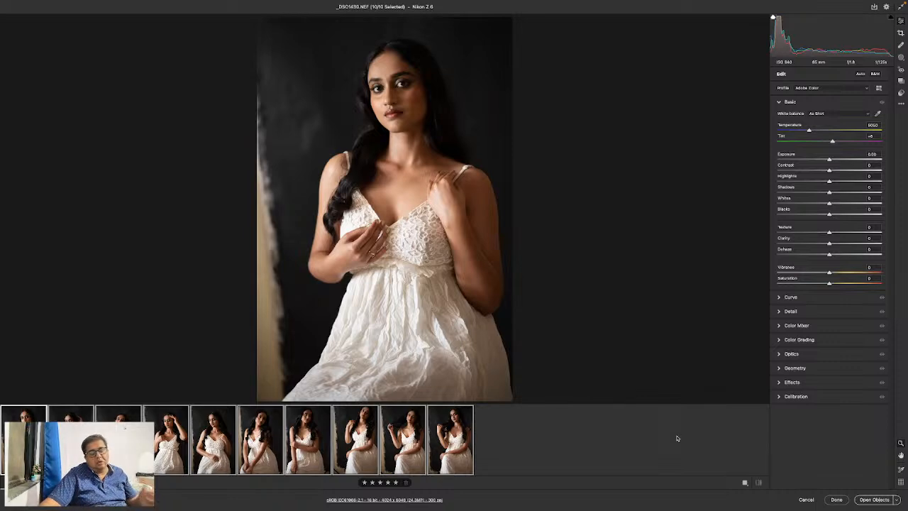
left_click(838, 500)
left_click(504, 317)
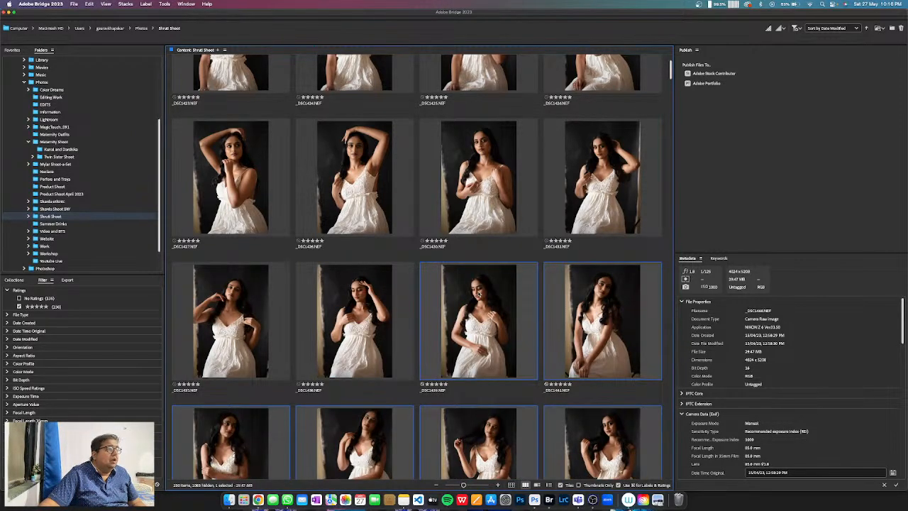
Step: Select the sixteen reset white-dress portraits from _DSC1423.NEF through _DSC1446.NEF
scroll(490, 269, "up", 2)
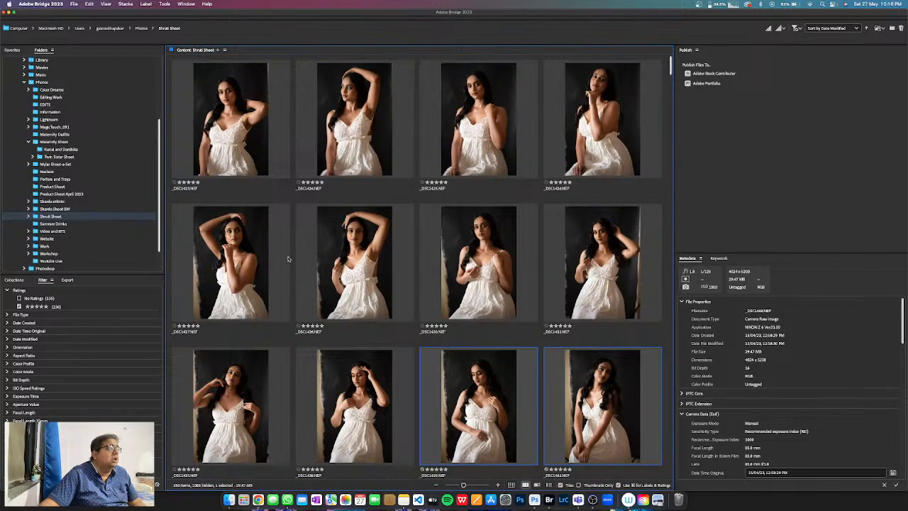
left_click(255, 173)
scroll(265, 188, "down", 5)
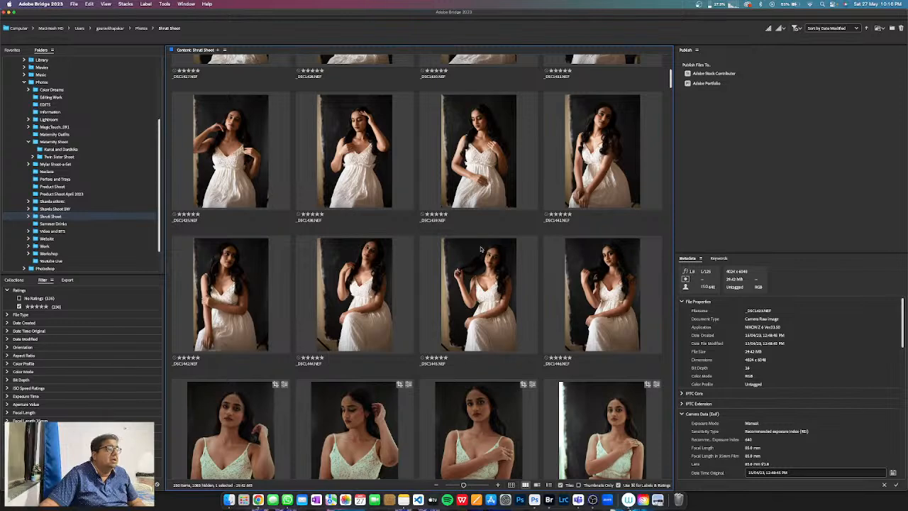
left_click(622, 286, "shift")
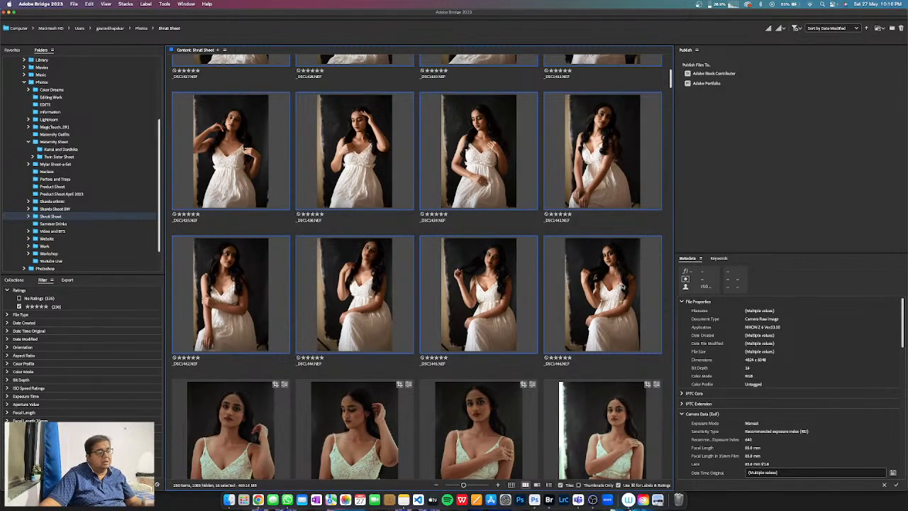
scroll(417, 372, "down", 3)
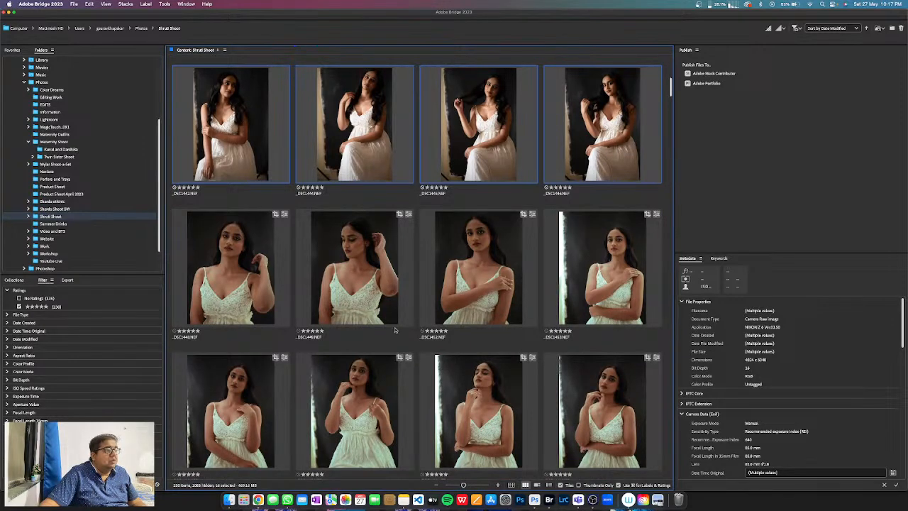
Step: Preview the edited portraits _DSC1453.NEF and _DSC1463.NEF full screen, returning to the thumbnails after each
left_click(605, 275)
key("space")
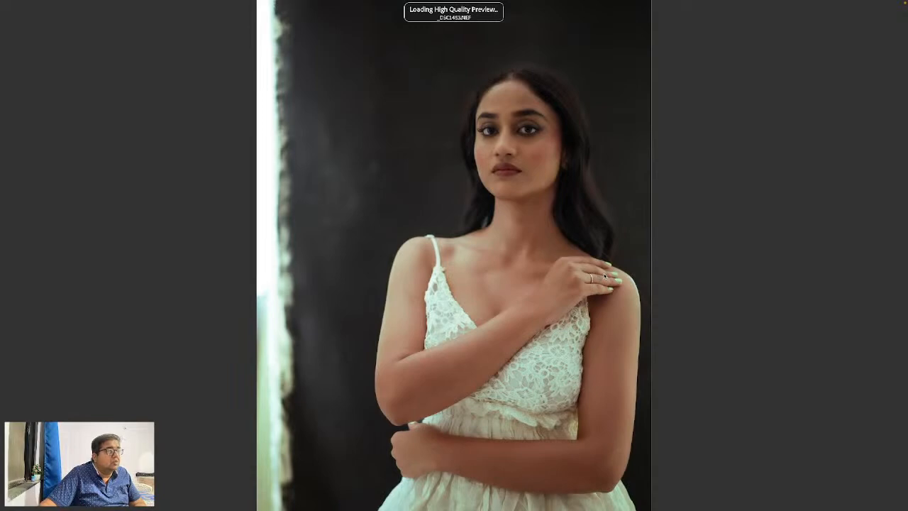
key("space")
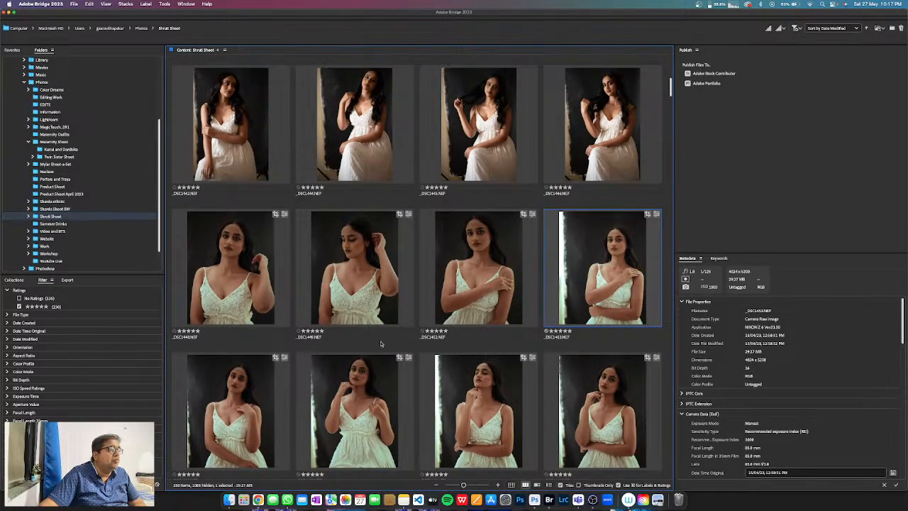
scroll(393, 340, "down", 3)
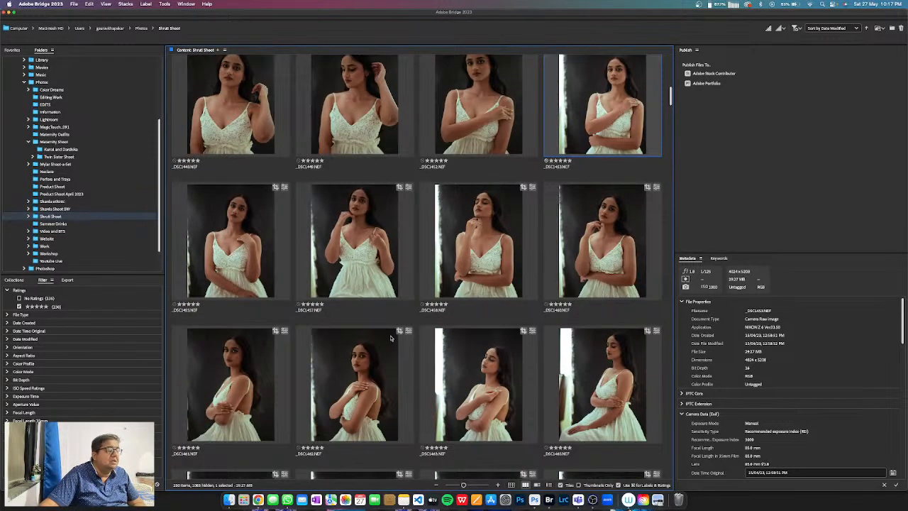
left_click(467, 382)
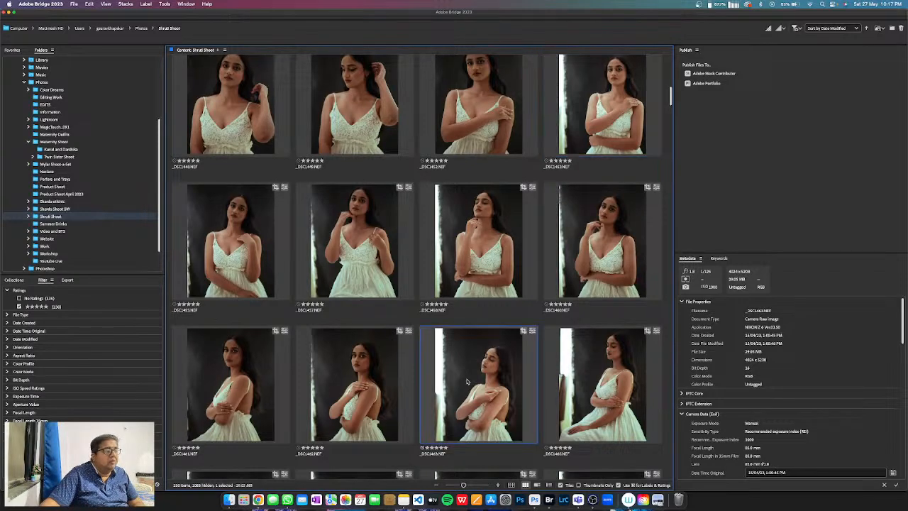
key("space")
key("space")
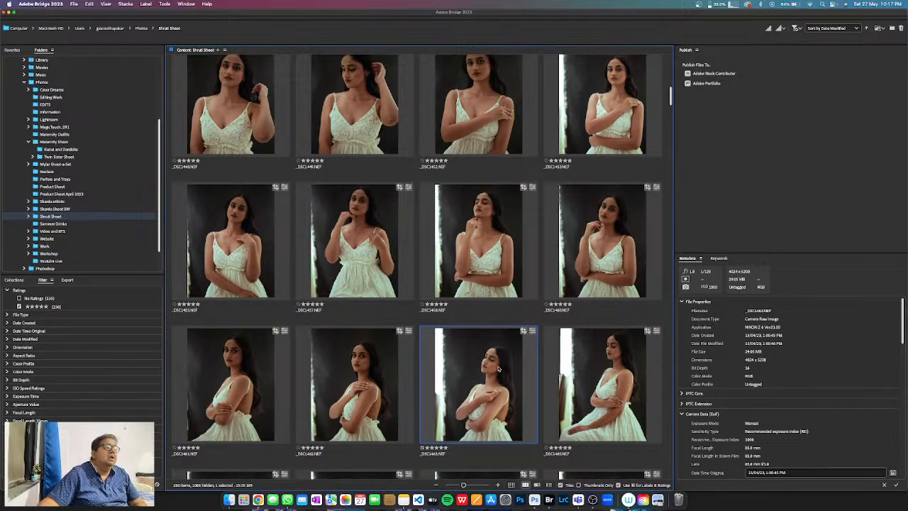
Step: Browse the further edited portraits and inspect the face in _DSC1470.NEF at 100% in full-screen preview
scroll(499, 368, "up", 2)
scroll(498, 368, "down", 5)
scroll(482, 351, "down", 5)
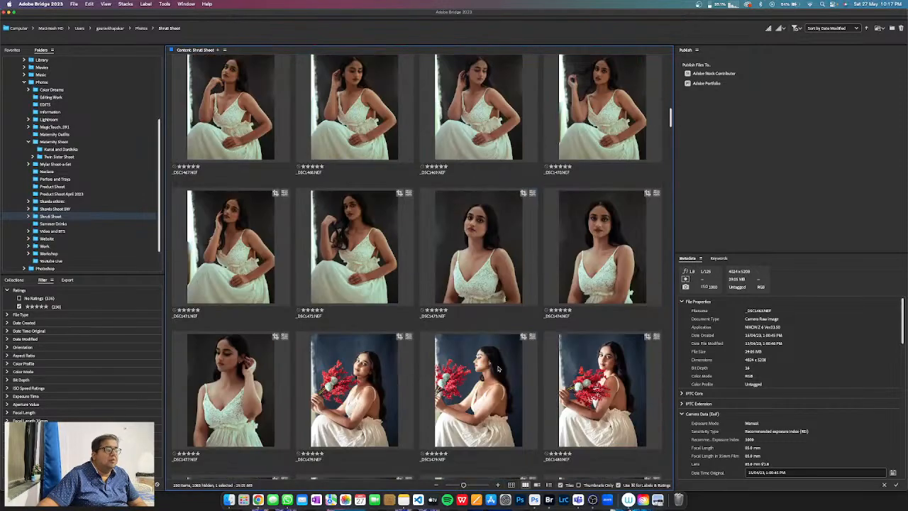
scroll(475, 257, "up", 4)
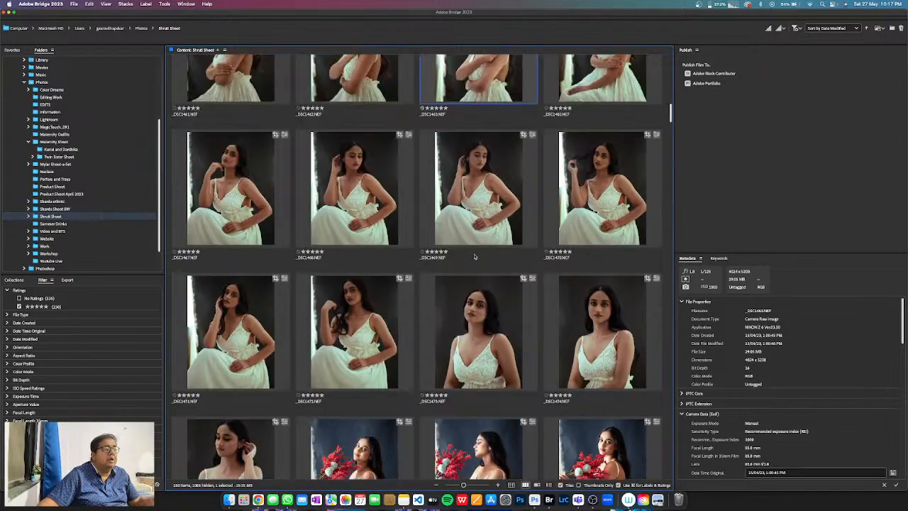
left_click(606, 157)
key("space")
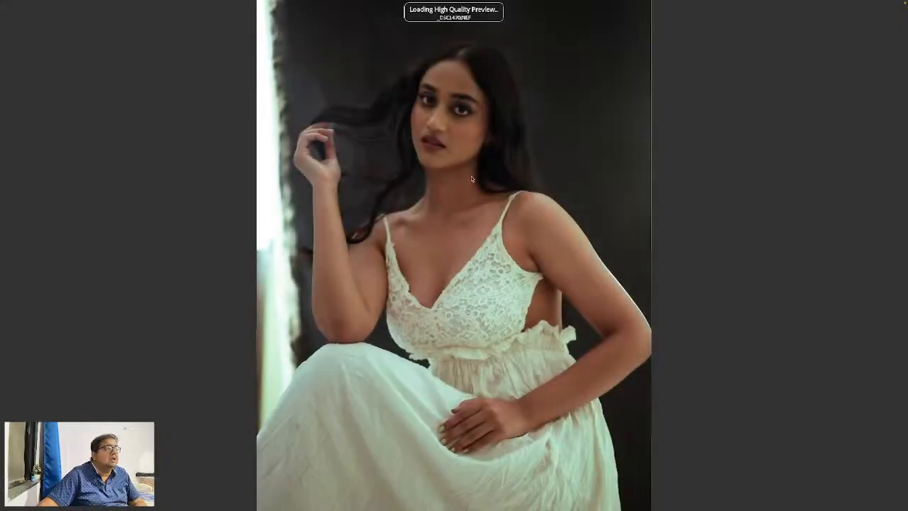
left_click(453, 128)
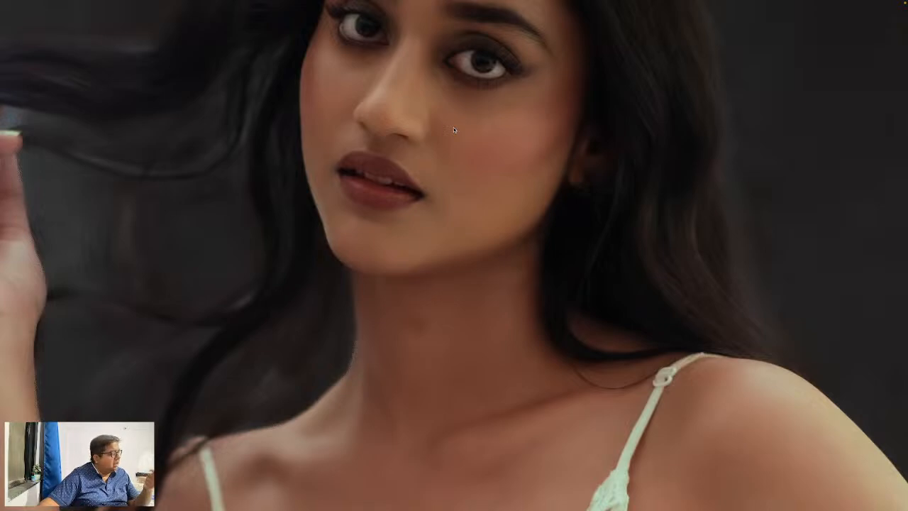
left_click(453, 127)
key("Escape")
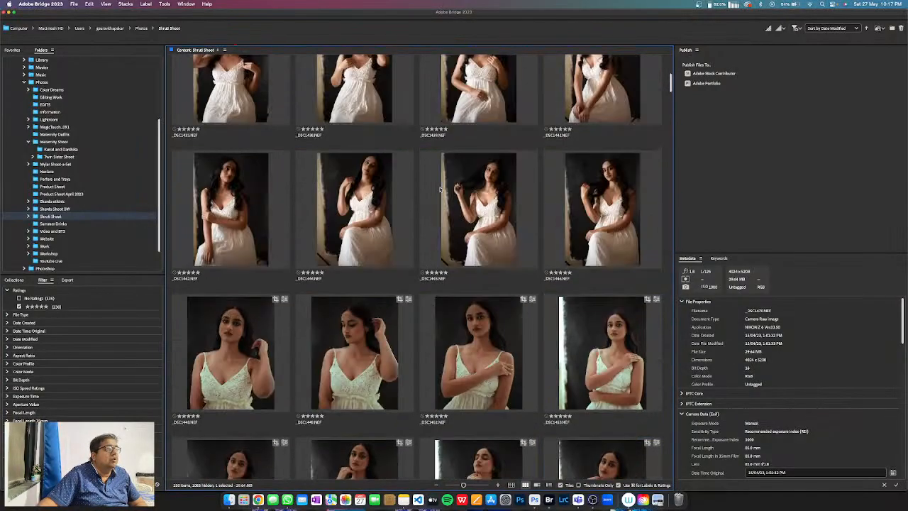
Step: Open the sixteen unedited white-dress portraits from _DSC1423.NEF through _DSC1446.NEF together in Camera Raw
left_click(589, 157)
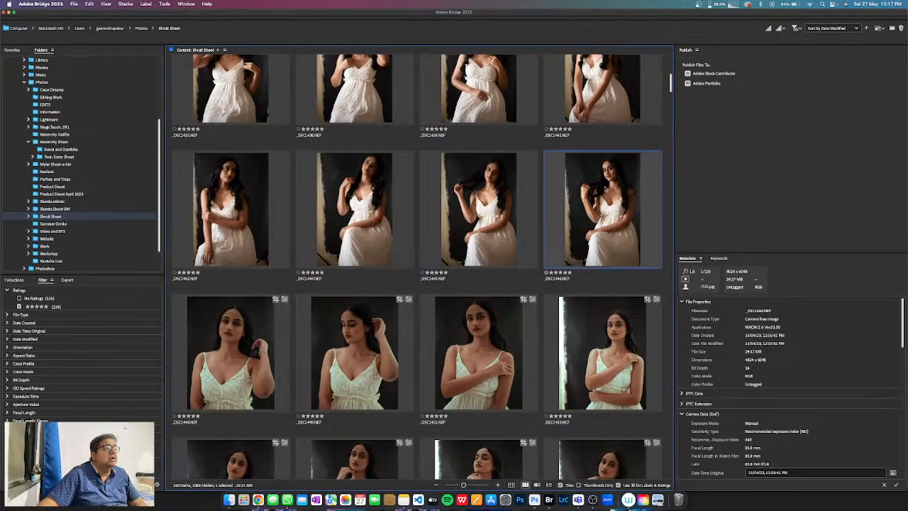
scroll(608, 190, "up", 5)
key("super+a")
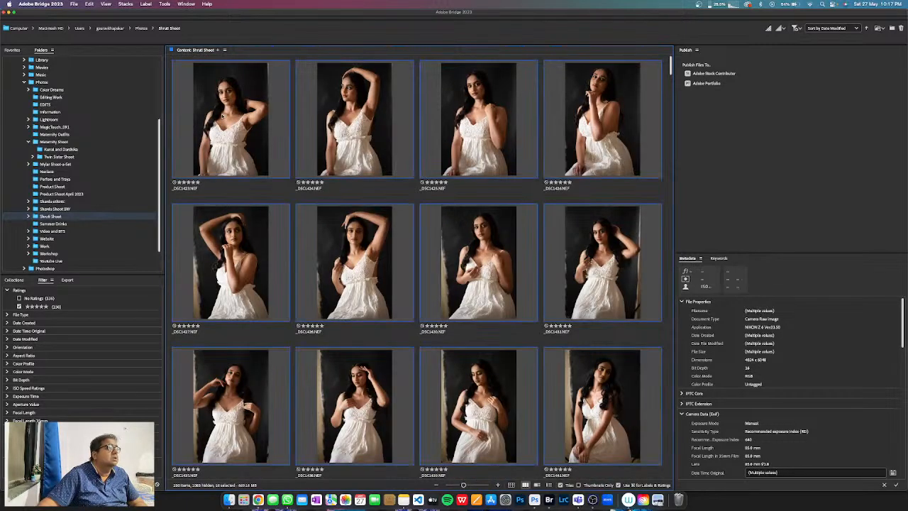
right_click(224, 118)
mouse_move(269, 129)
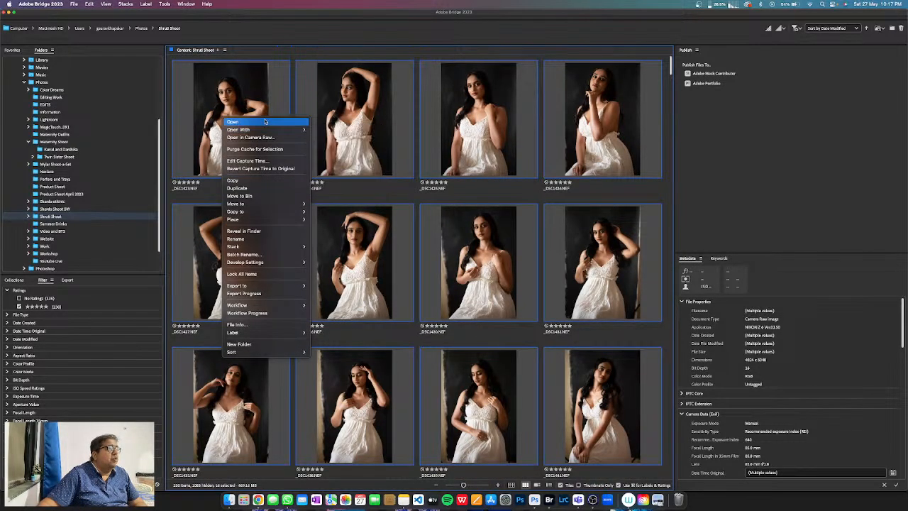
left_click(269, 139)
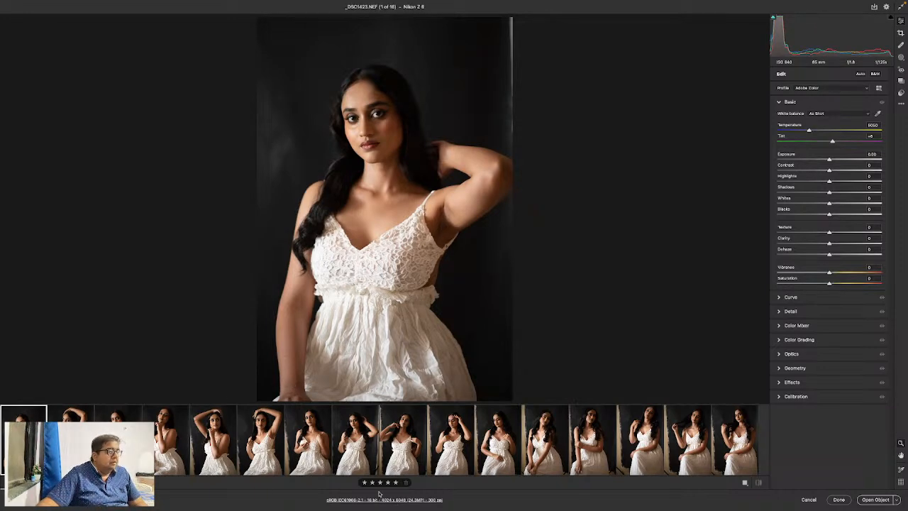
Step: Crop all sixteen opened portraits to 8.5 x 11, repositioning the photo in the frame to leave headroom above the model
key("ctrl+a")
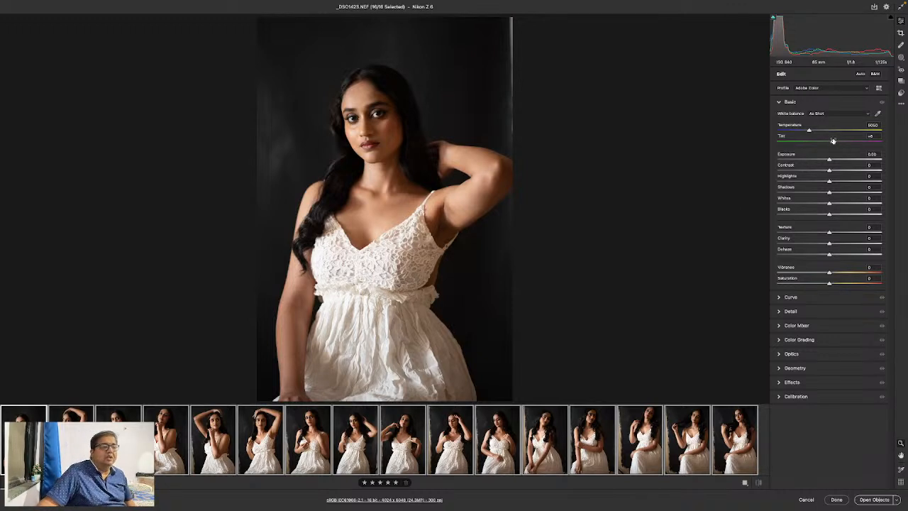
left_click(901, 32)
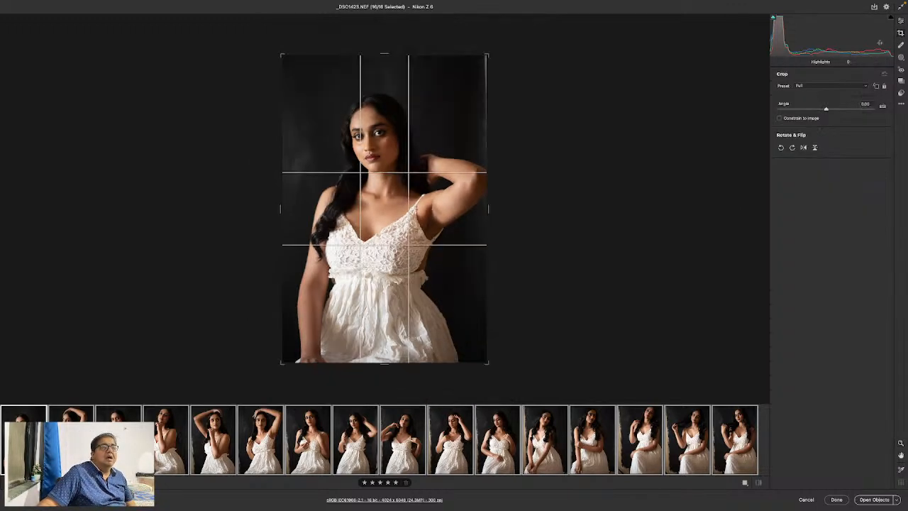
left_click(809, 85)
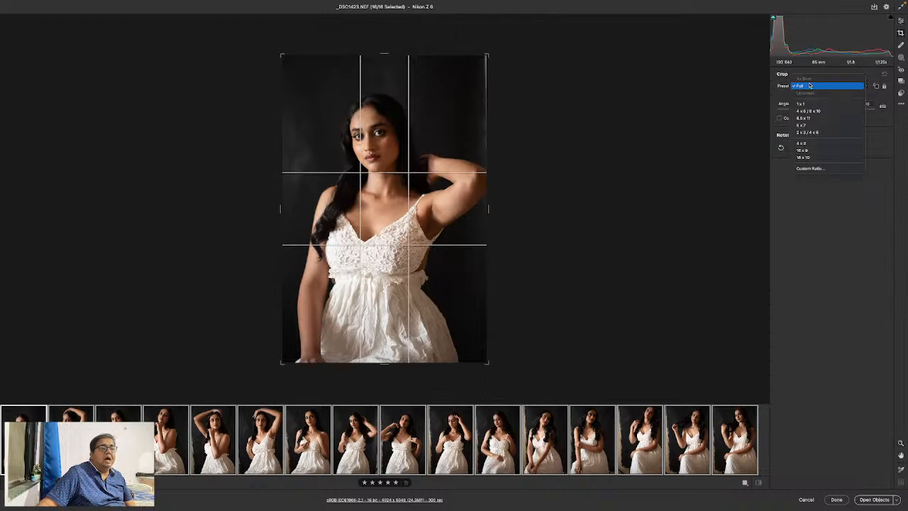
left_click(814, 120)
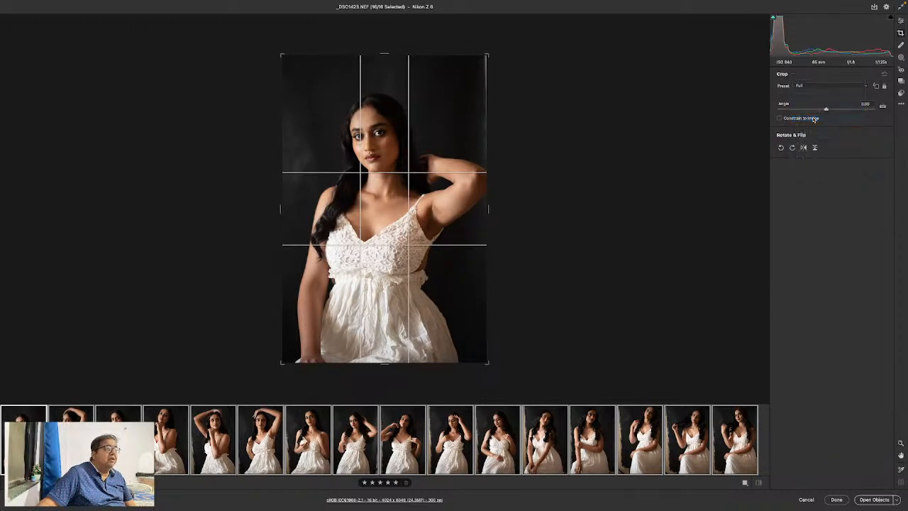
left_click_drag(475, 134, 470, 101)
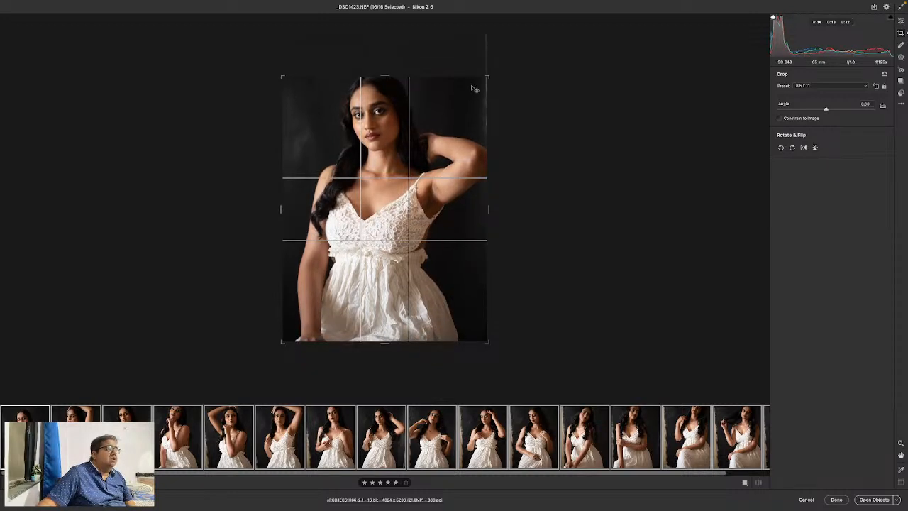
left_click_drag(472, 101, 470, 113)
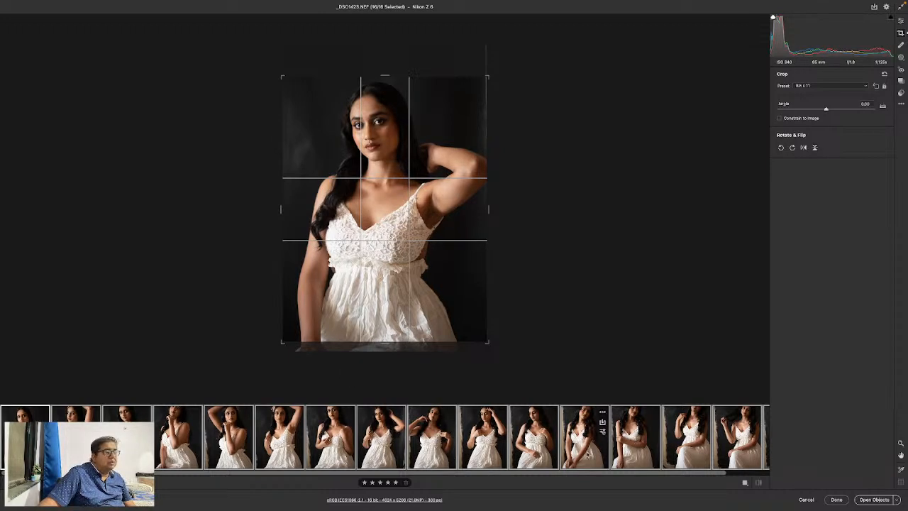
Step: Shift the photo down inside the crop for the four portraits starting at _DSC1441.NEF, and further for _DSC1442.NEF and the one after it
left_click(586, 453)
left_click(742, 453, "shift")
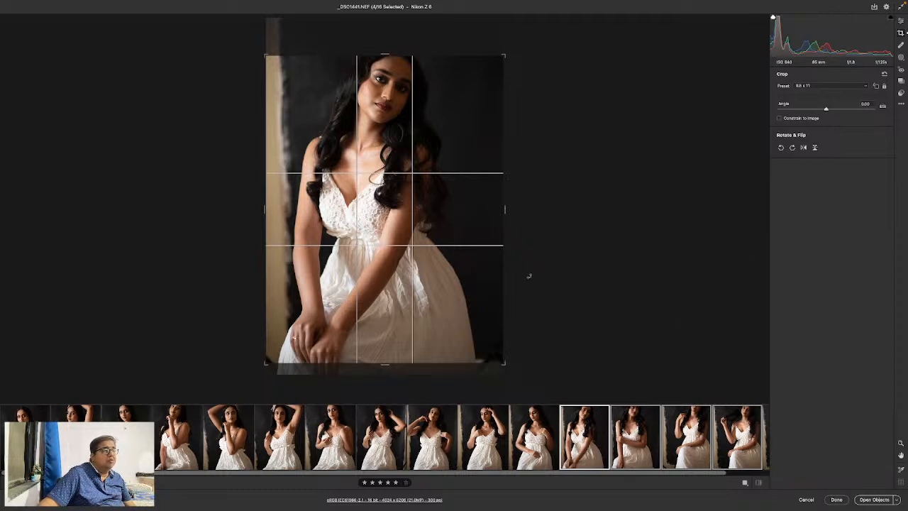
left_click_drag(482, 208, 484, 225)
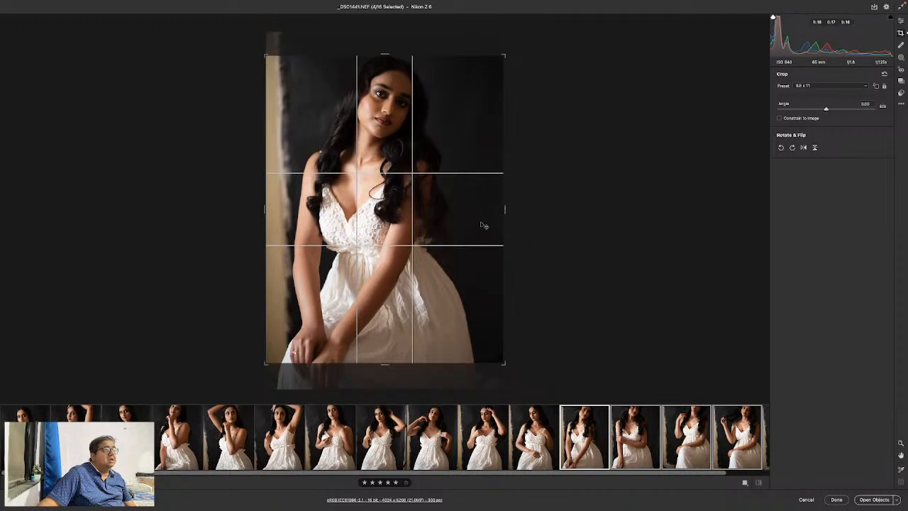
left_click(637, 447)
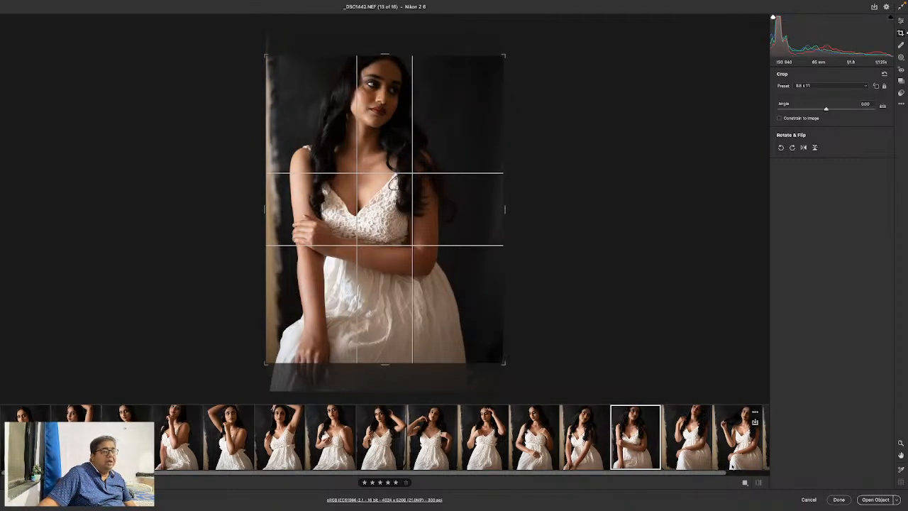
left_click(692, 457, "shift")
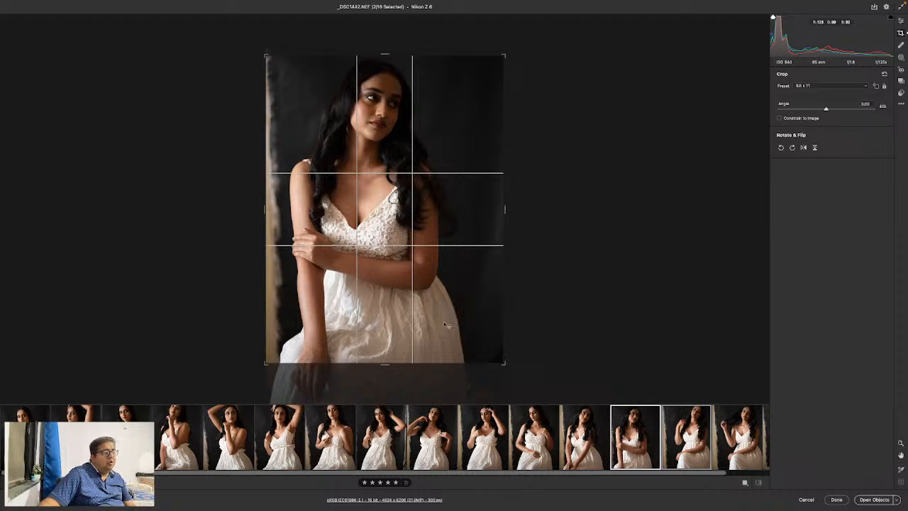
Step: Lower the photo within the crop for the six portraits from _DSC1424.NEF, and adjust _DSC1431.NEF and the three from _DSC1435.NEF
left_click(76, 415)
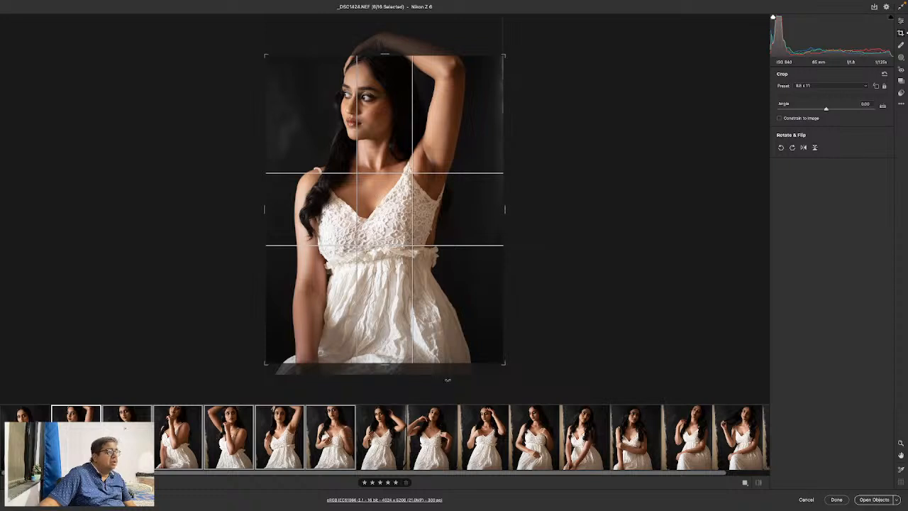
left_click_drag(461, 305, 463, 333)
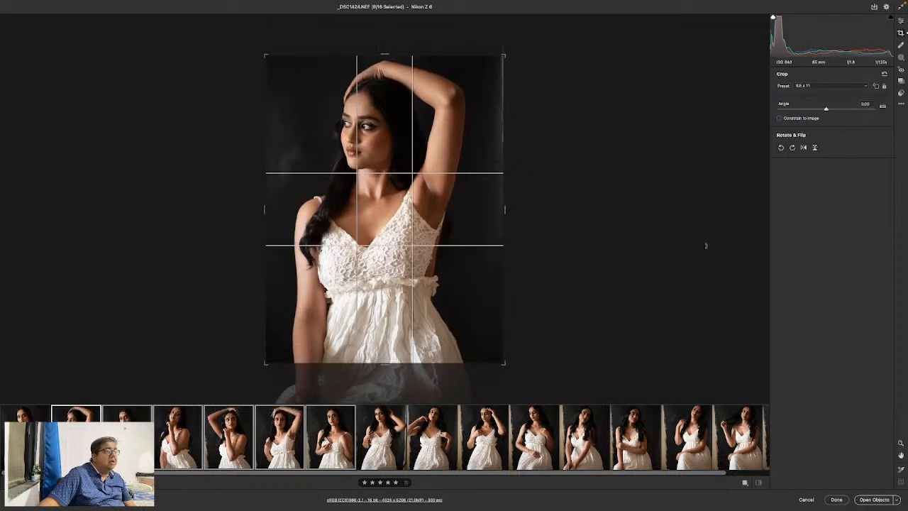
left_click(196, 425)
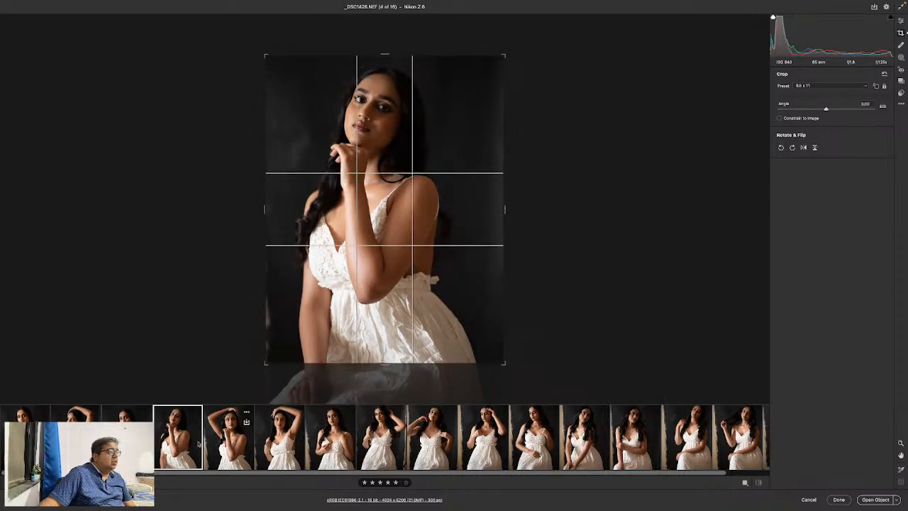
left_click(385, 455)
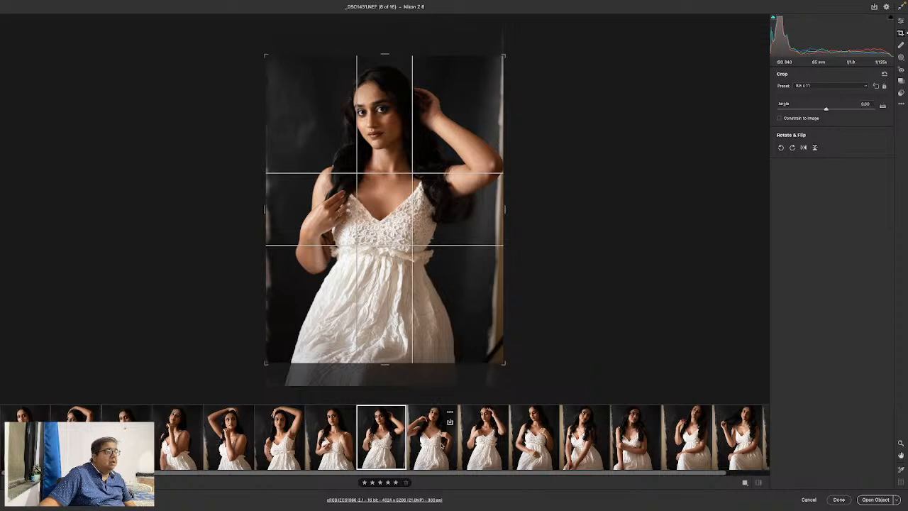
left_click(444, 443)
left_click(539, 436, "shift")
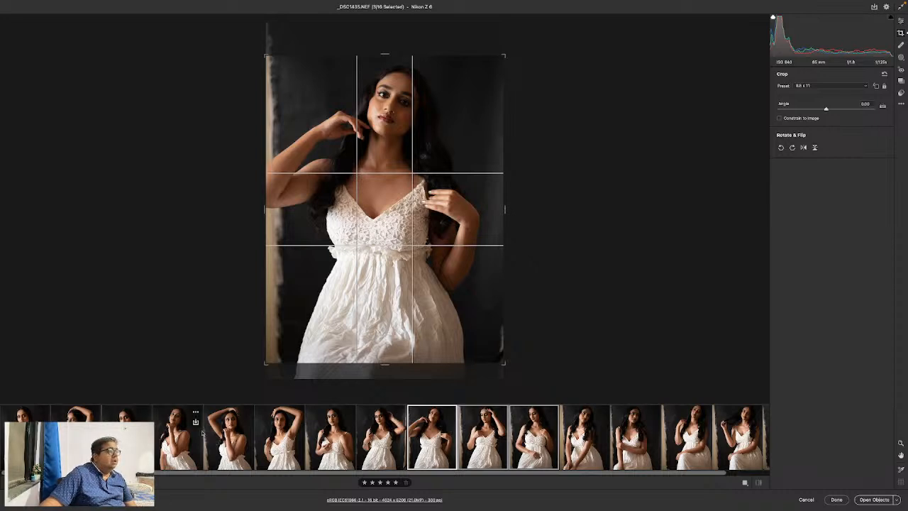
Step: Select all sixteen cropped portraits with _DSC1423.NEF as the active photo and check the rest of the filmstrip
left_click(25, 414)
key("super+a")
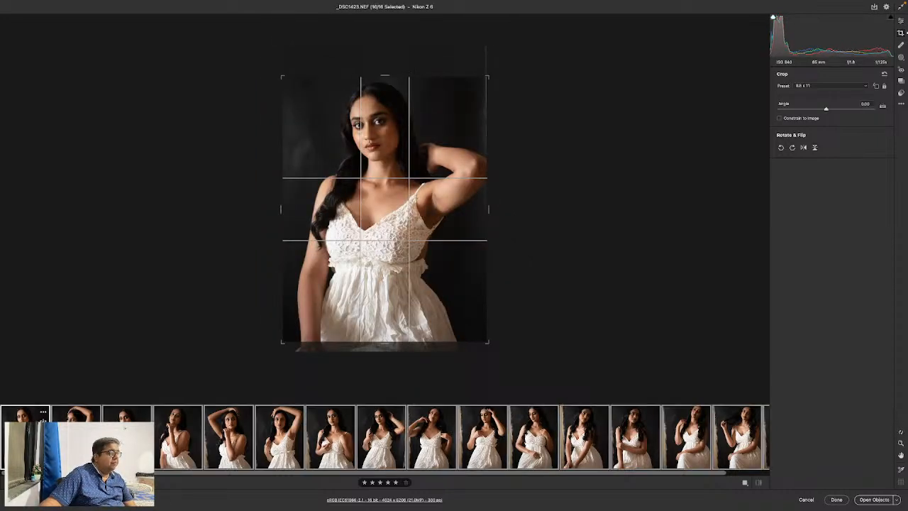
left_click_drag(419, 473, 579, 477)
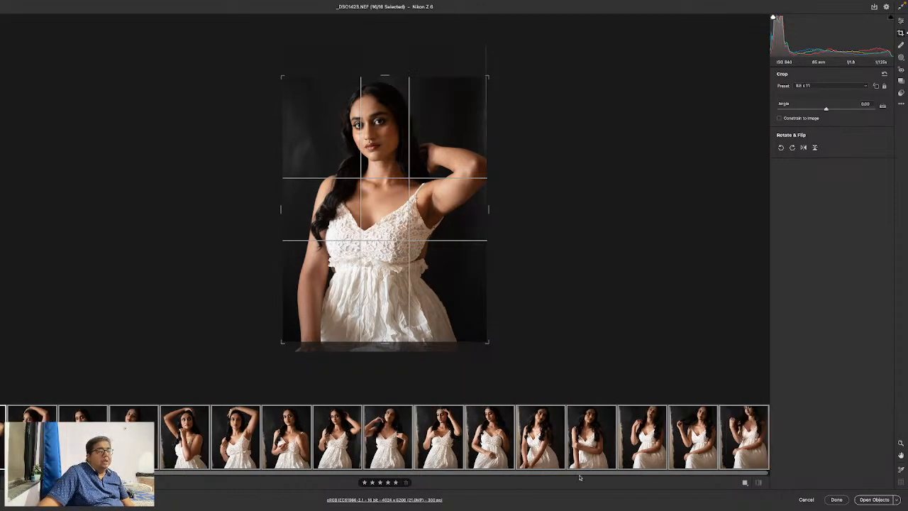
Step: Shift the photo down within the crop for _DSC1446.NEF, _DSC1445.NEF and _DSC1444.NEF to leave headroom above the model
left_click(708, 445)
left_click(756, 443)
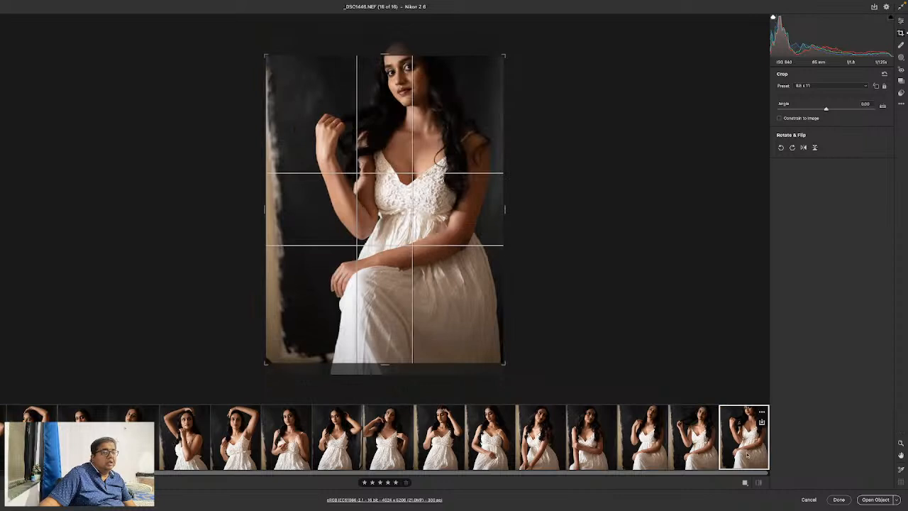
left_click_drag(496, 305, 473, 325)
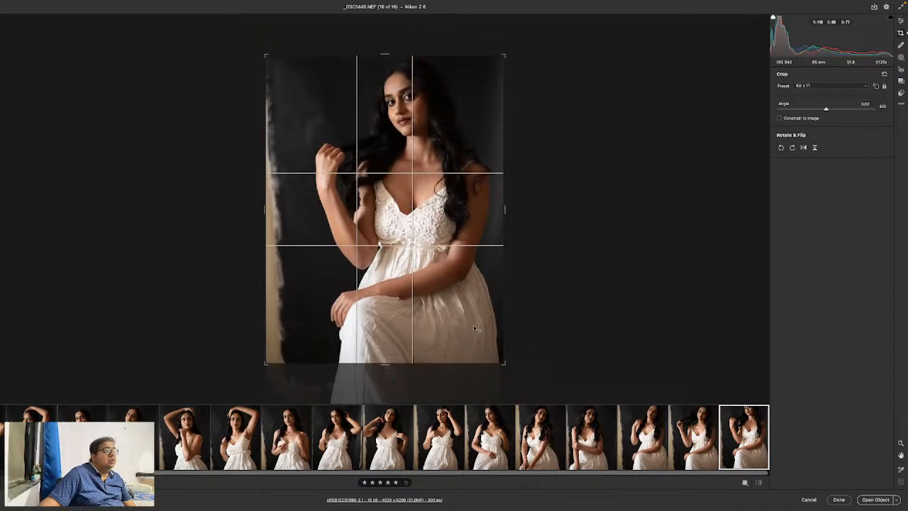
left_click(705, 425)
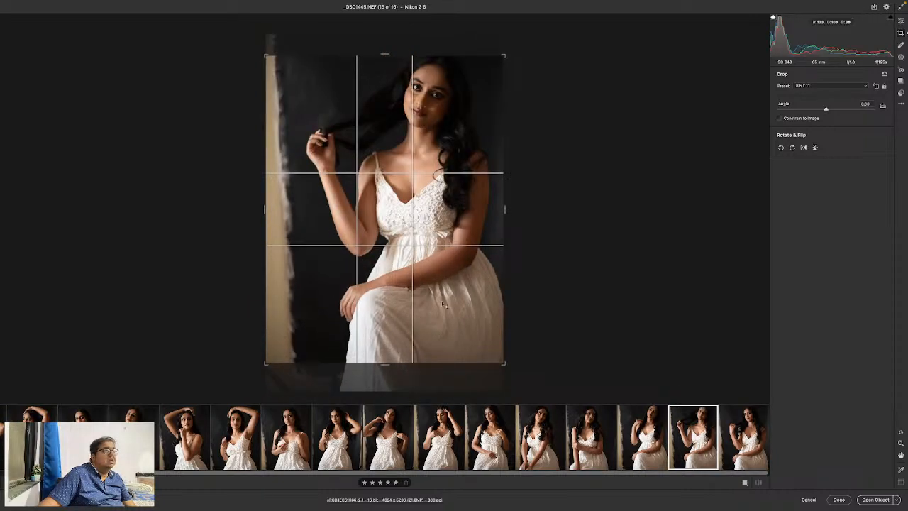
left_click(659, 422, "shift")
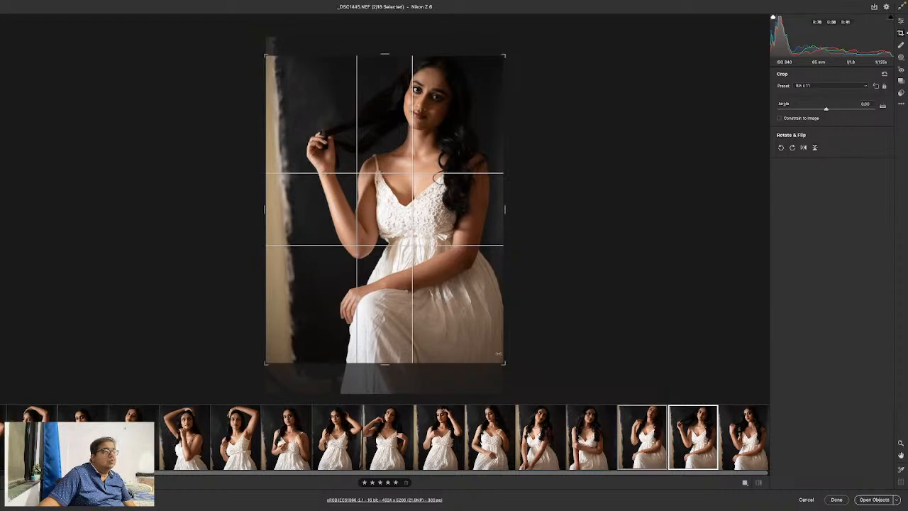
left_click(658, 423)
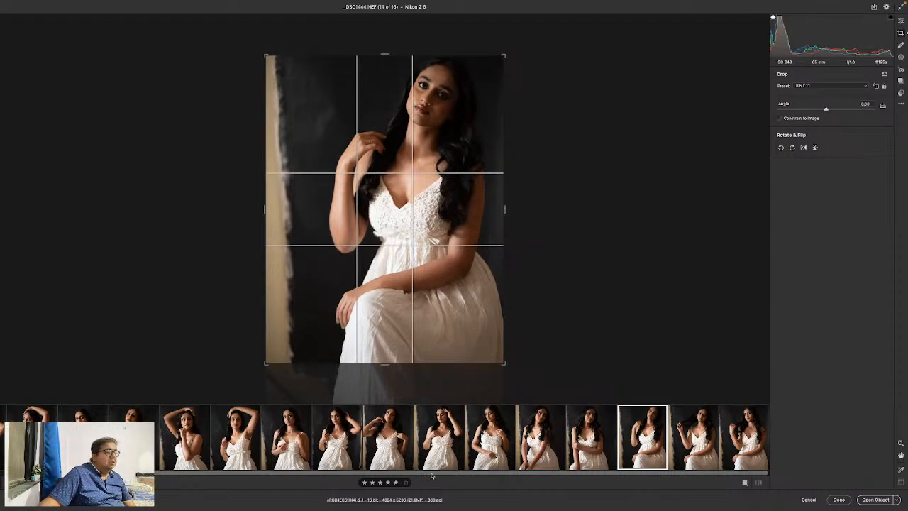
Step: Review the cropped results of _DSC1427.NEF and _DSC1439.NEF outside the crop view and recheck the crop of _DSC1439.NEF
left_click_drag(431, 474, 260, 475)
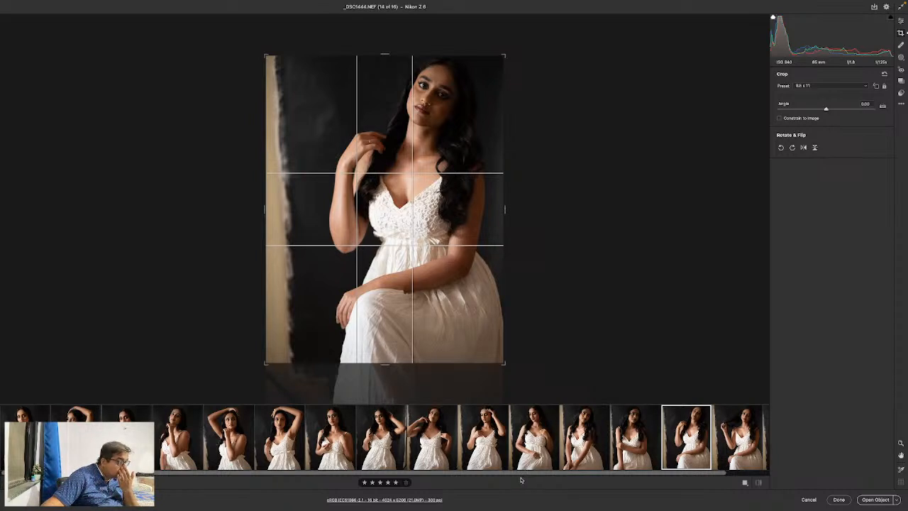
left_click(234, 454)
key("super+a")
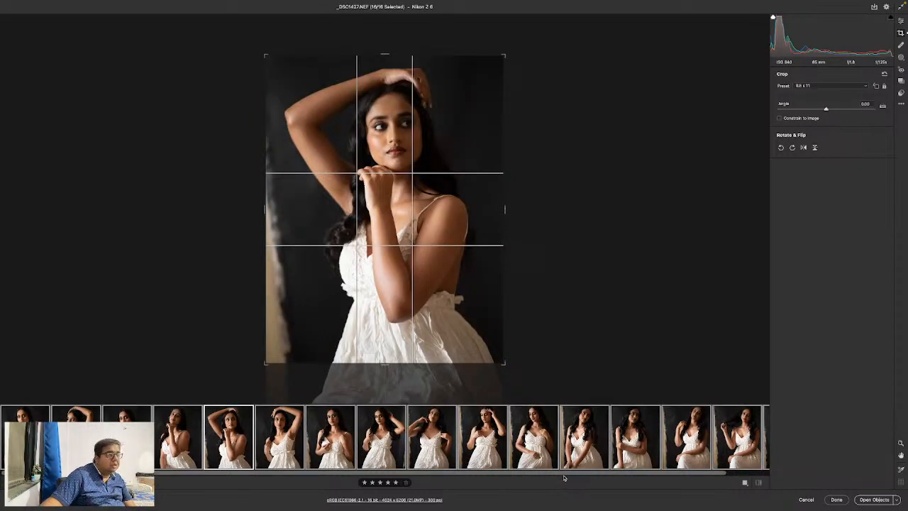
left_click_drag(565, 474, 536, 501)
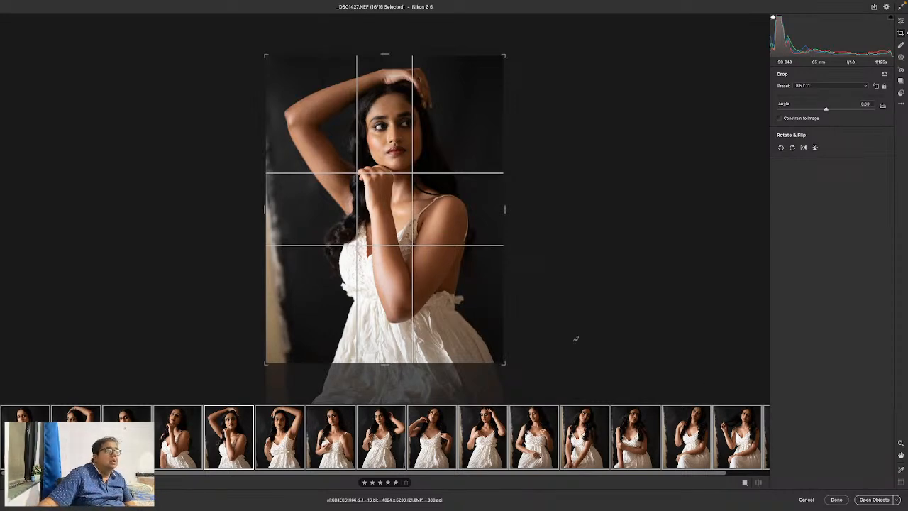
left_click(900, 22)
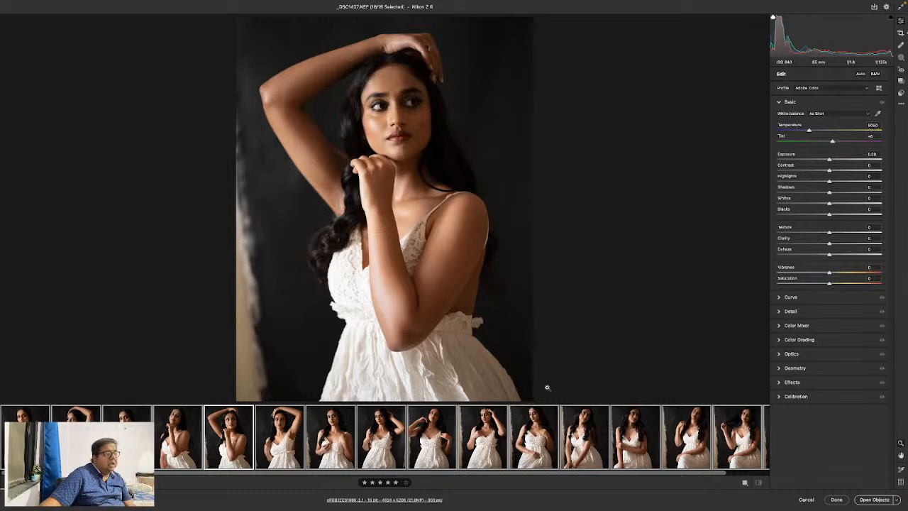
left_click(491, 438)
left_click(551, 447)
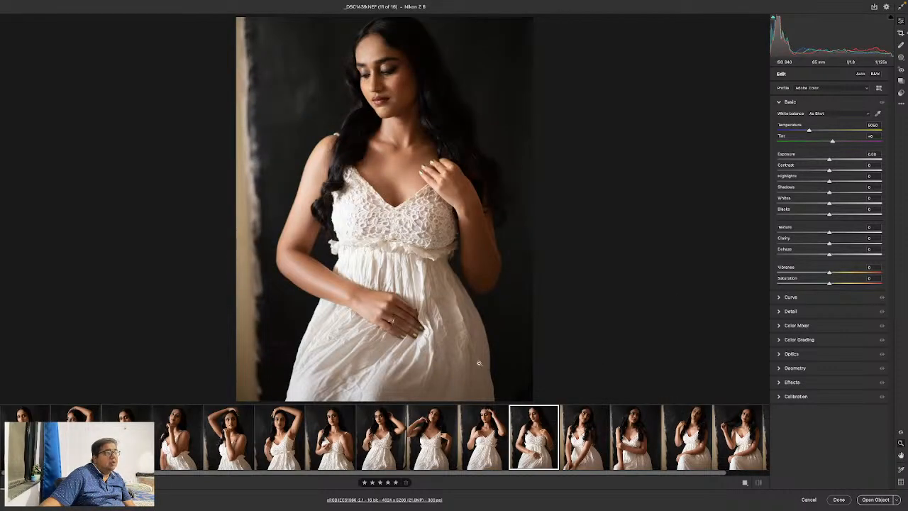
left_click(901, 33)
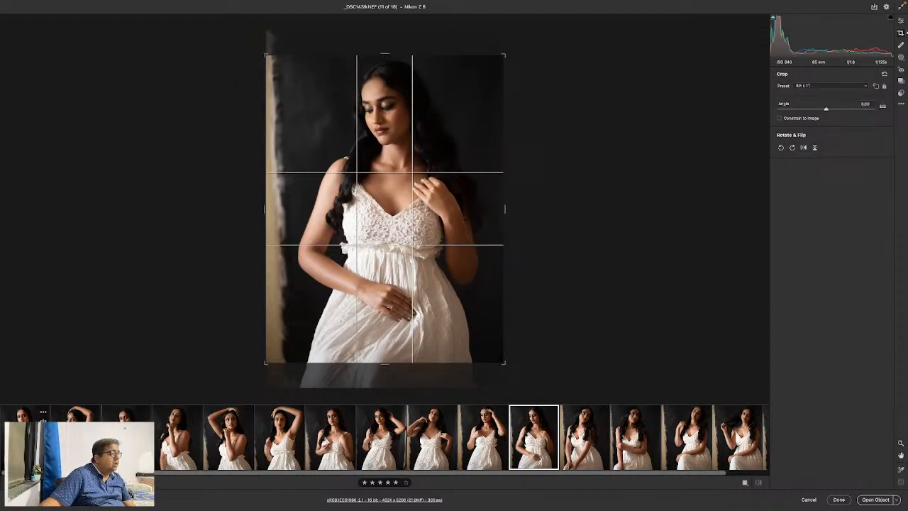
Step: Select all sixteen portraits with _DSC1423.NEF as the active photo and show their basic editing adjustments
left_click(43, 421)
key("ctrl+a")
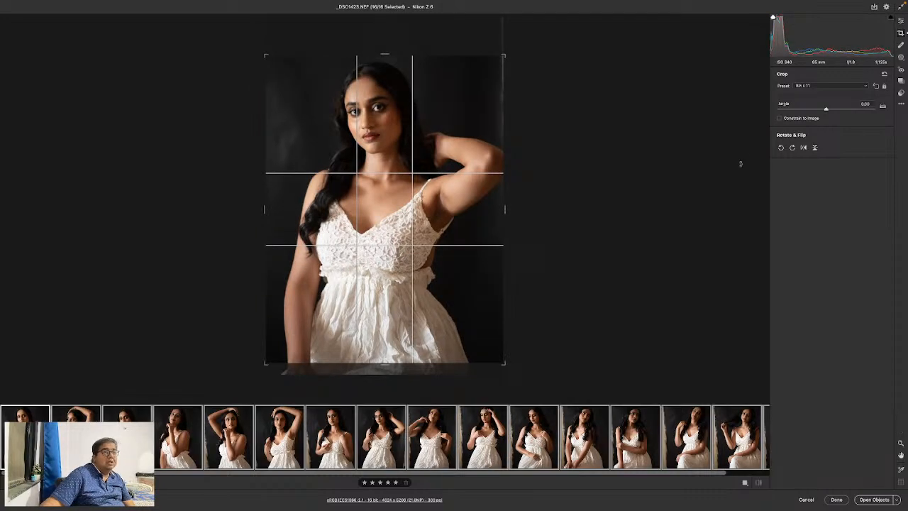
left_click(901, 22)
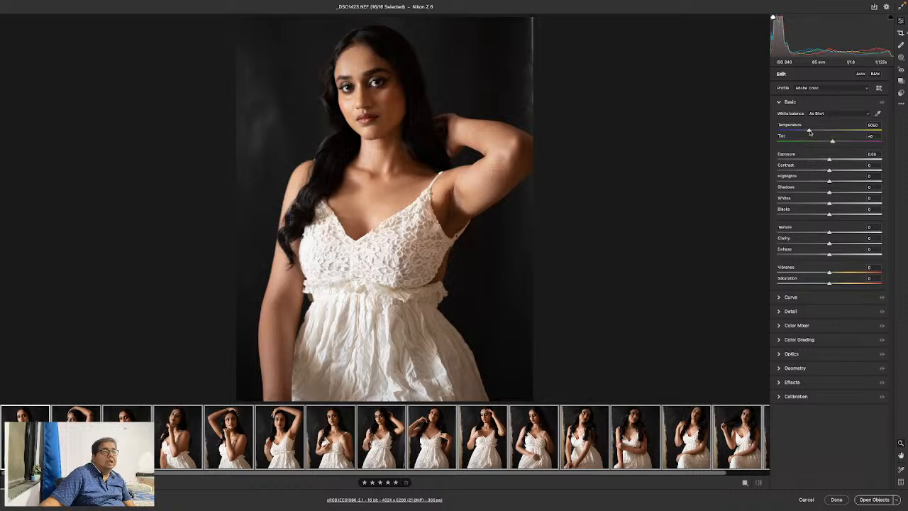
Step: Try cooler and warmer color temperatures on all sixteen portraits, ranging from 3400 to about 6600
left_click_drag(809, 132, 800, 131)
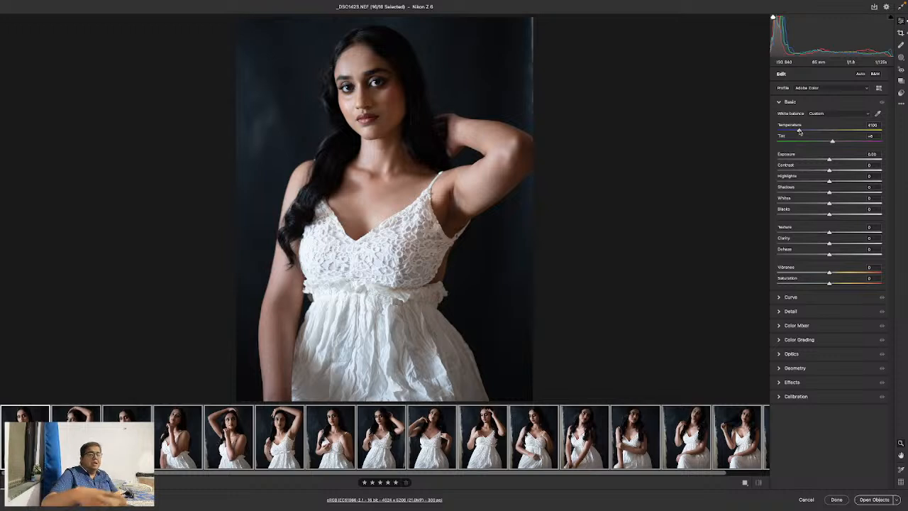
left_click_drag(800, 131, 793, 132)
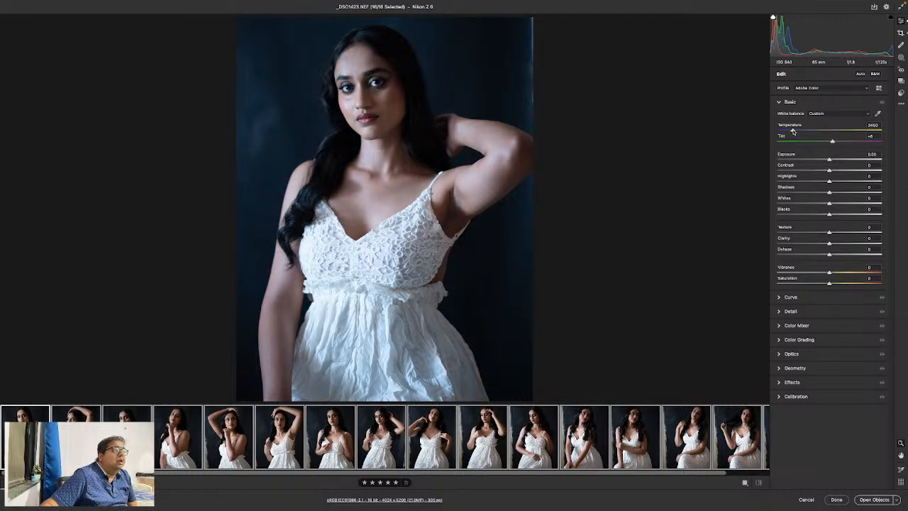
mouse_move(792, 132)
left_mouse_down()
mouse_move(783, 132)
mouse_move(792, 132)
left_mouse_up()
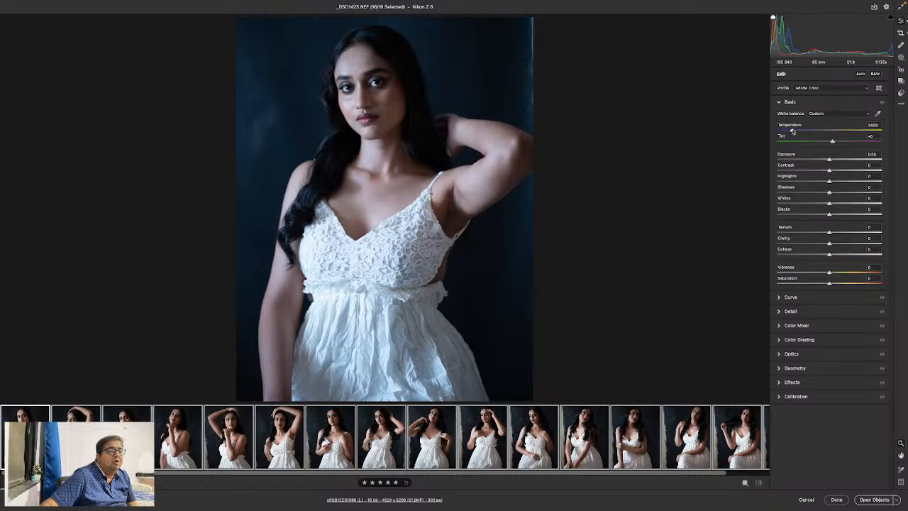
left_click_drag(792, 131, 826, 131)
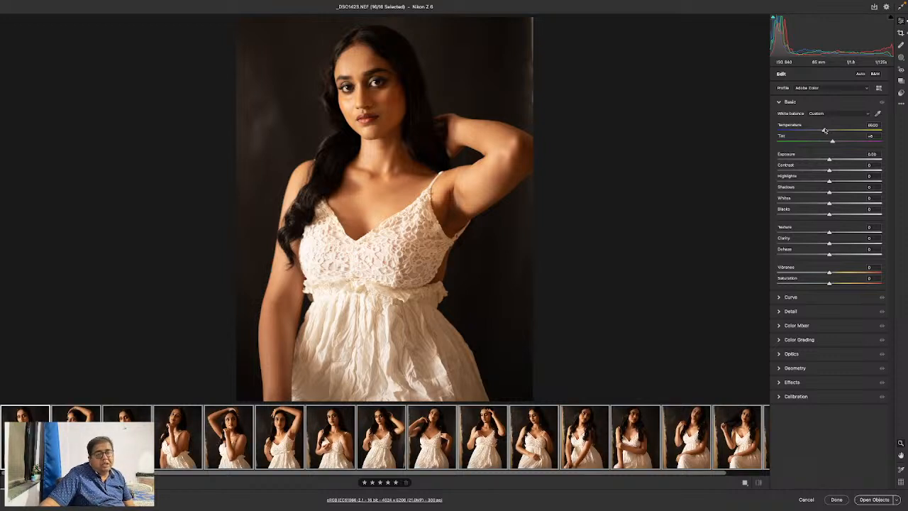
left_click_drag(824, 131, 797, 131)
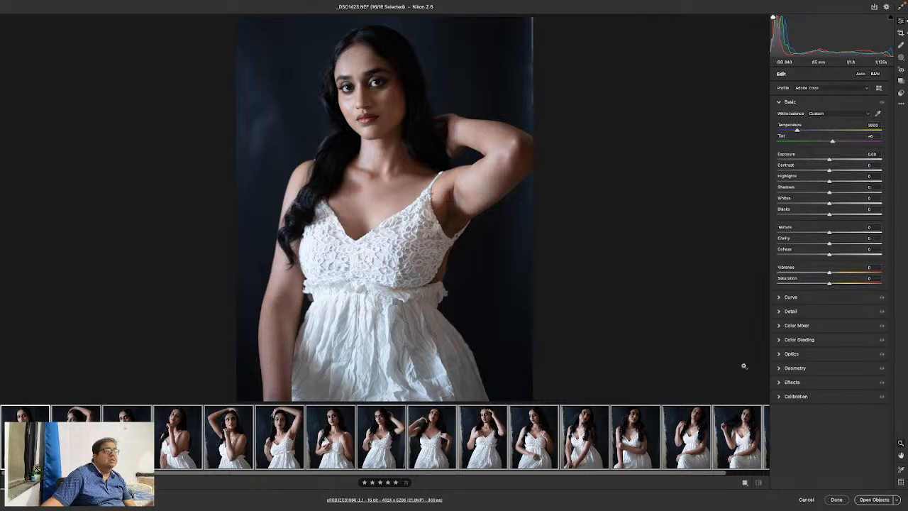
Step: Sample the white of the model's eye in _DSC1423.NEF to set a custom white balance for all sixteen portraits
left_click(378, 86)
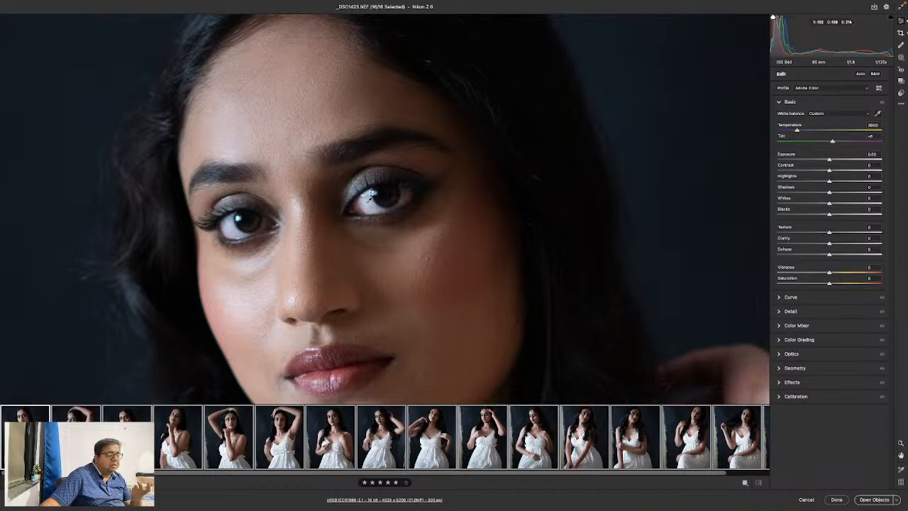
left_click(369, 199)
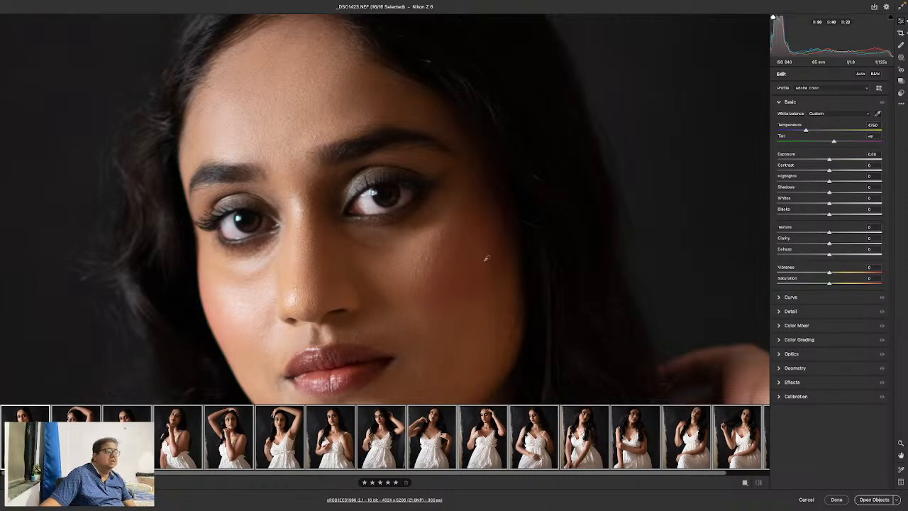
key("z")
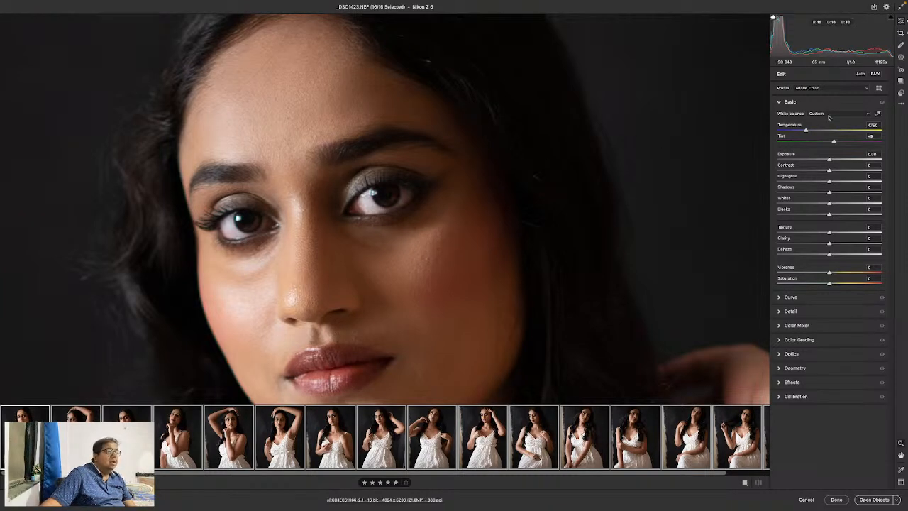
left_click(449, 227)
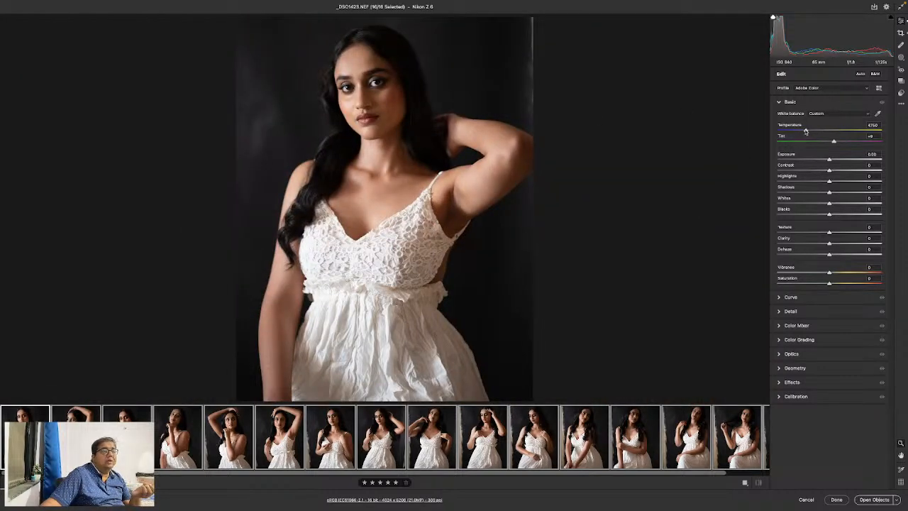
Step: Set the color temperature of all sixteen portraits to 4000 for a cooler look
left_click_drag(805, 131, 798, 132)
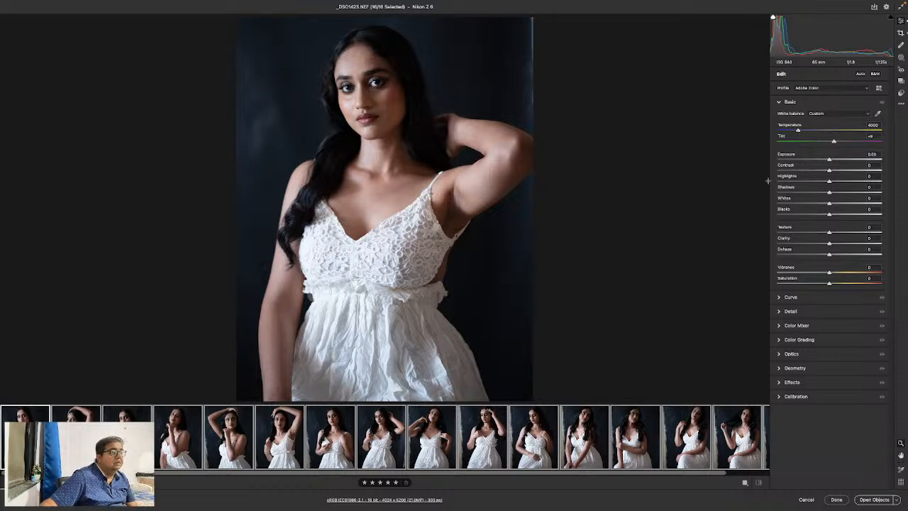
scroll(528, 236, "down", 2)
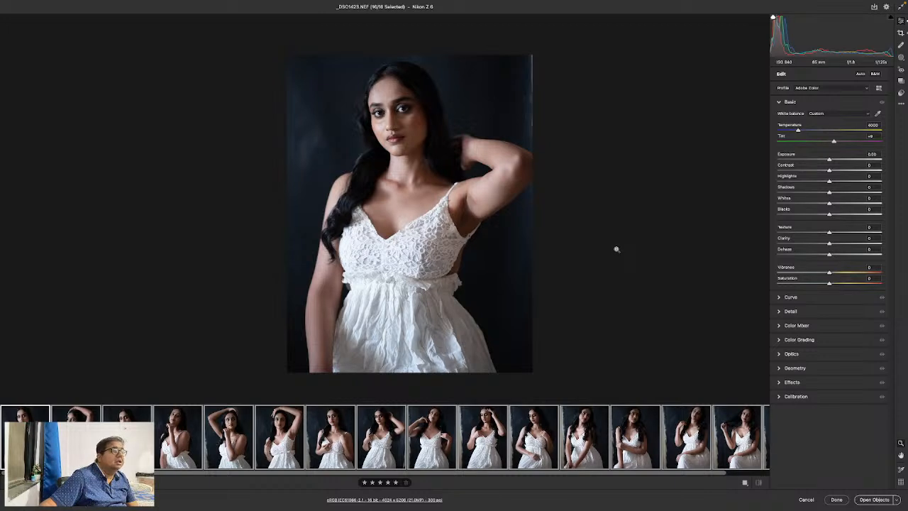
left_click(305, 288)
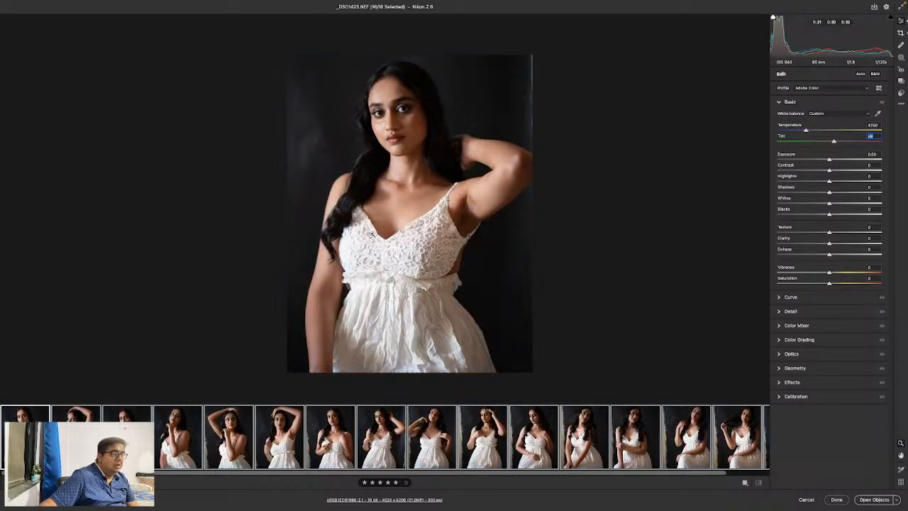
left_click(874, 129)
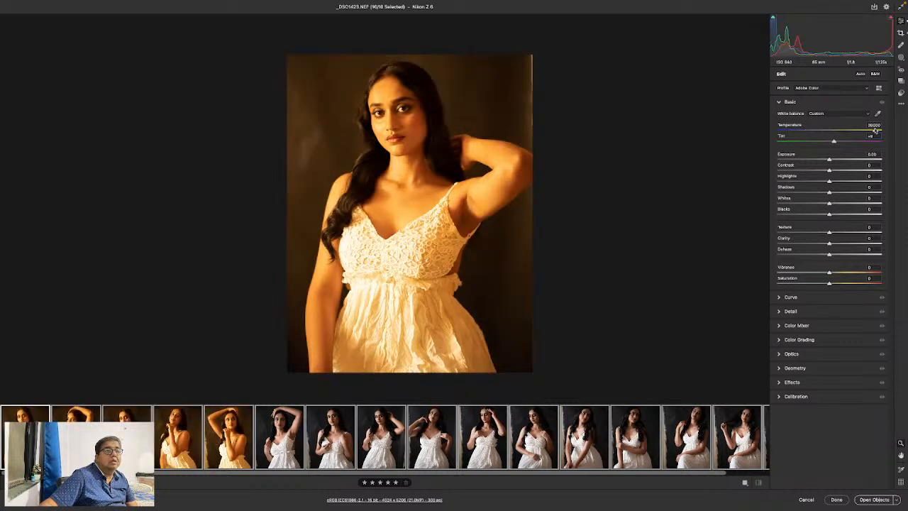
left_click(874, 127)
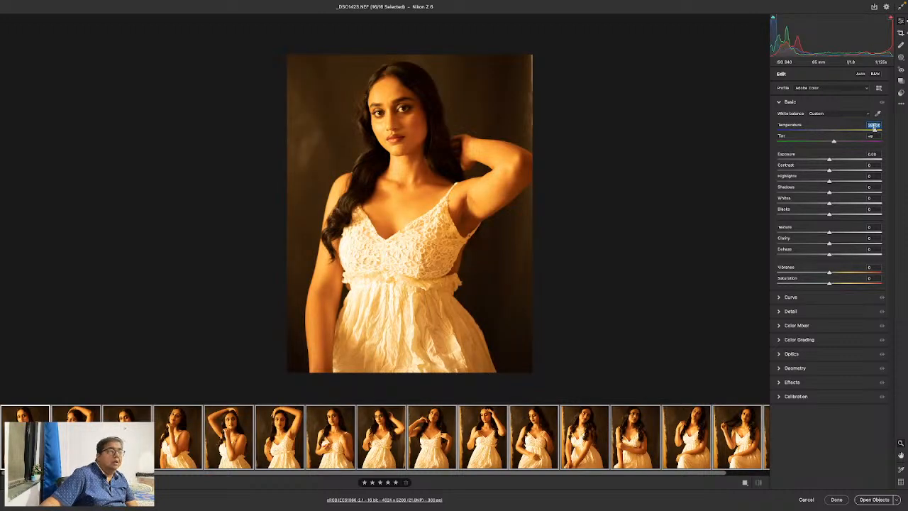
type("4000")
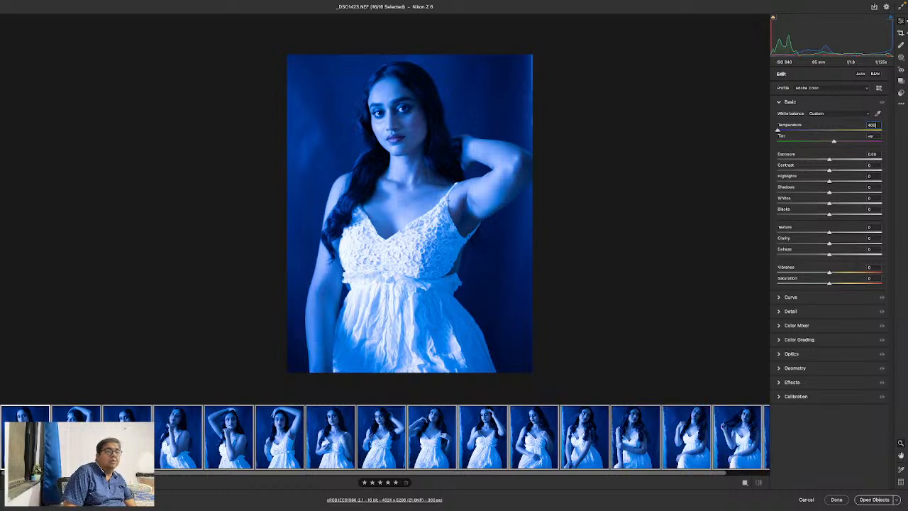
key("Return")
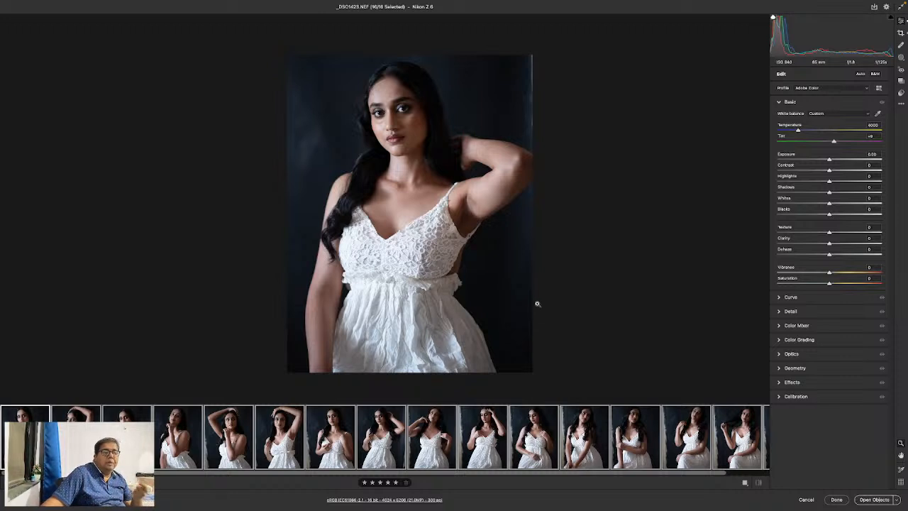
Step: Apply the Adaptive: Portrait preset Glamour Portrait to all sixteen portraits while viewing the model's face in _DSC1423.NEF up close
left_click(901, 93)
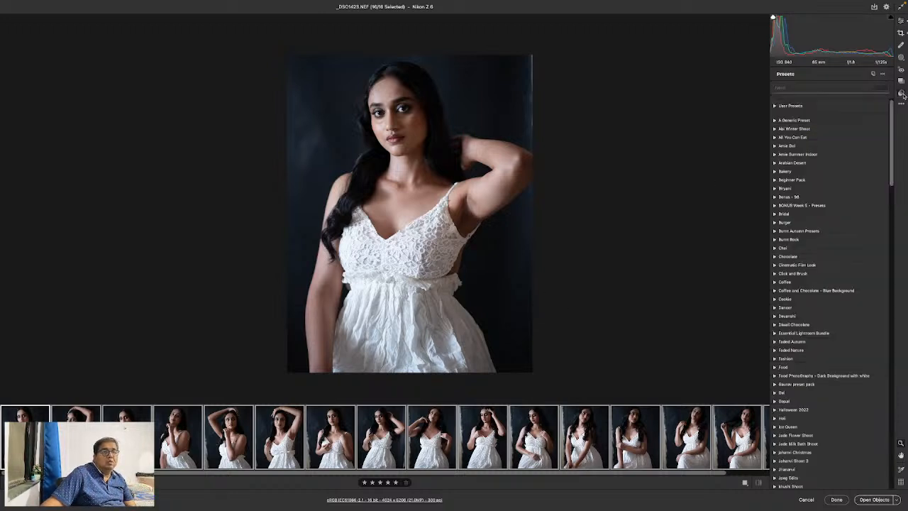
left_click_drag(893, 128, 904, 278)
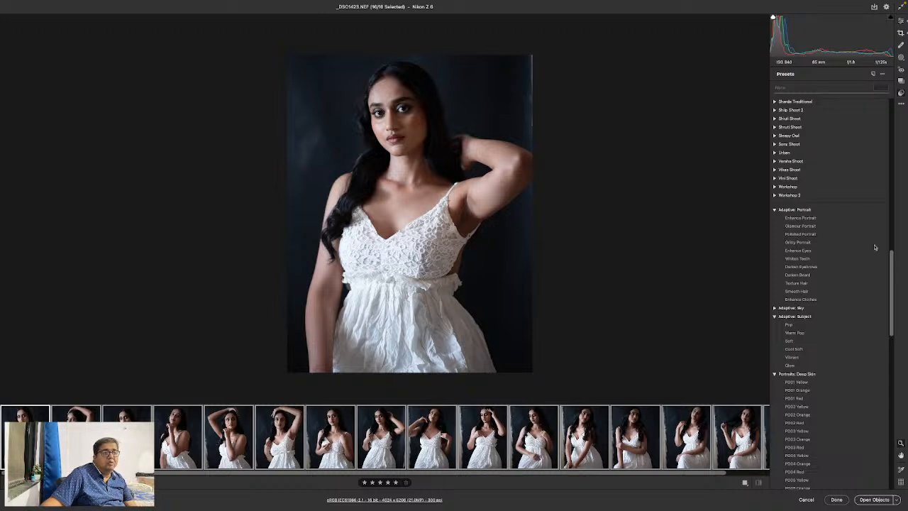
left_click(351, 107)
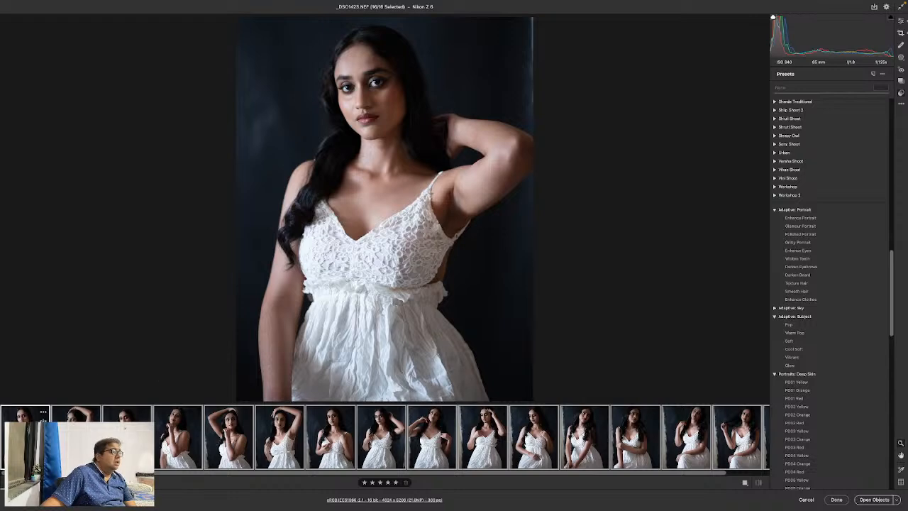
left_click(74, 482)
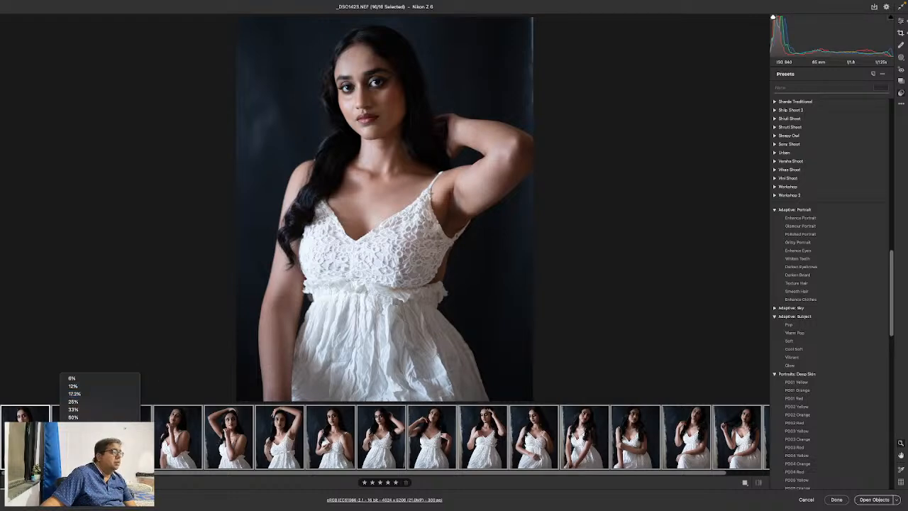
left_click(82, 428)
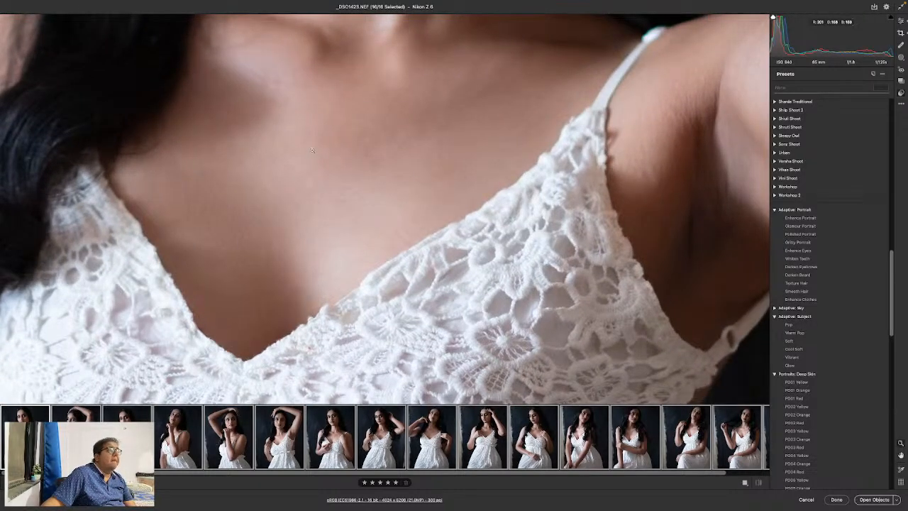
left_click(355, 88)
left_click(364, 89)
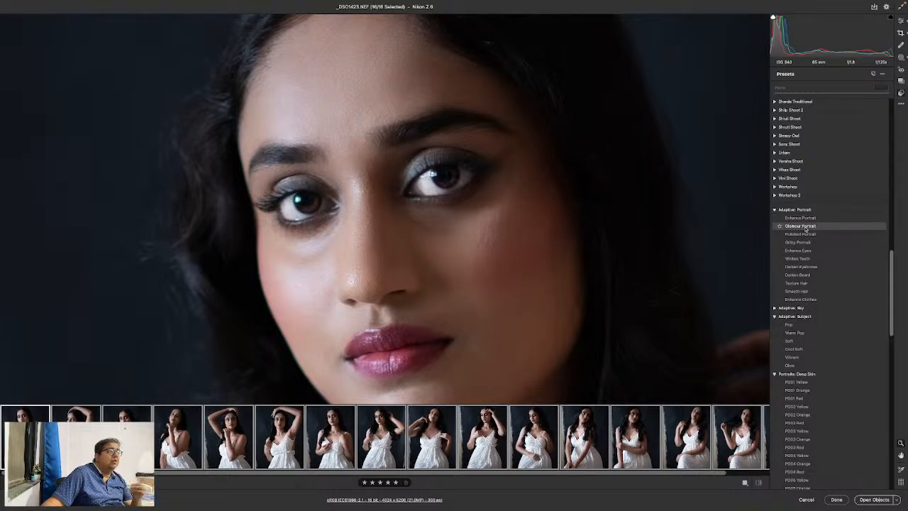
left_click(805, 227)
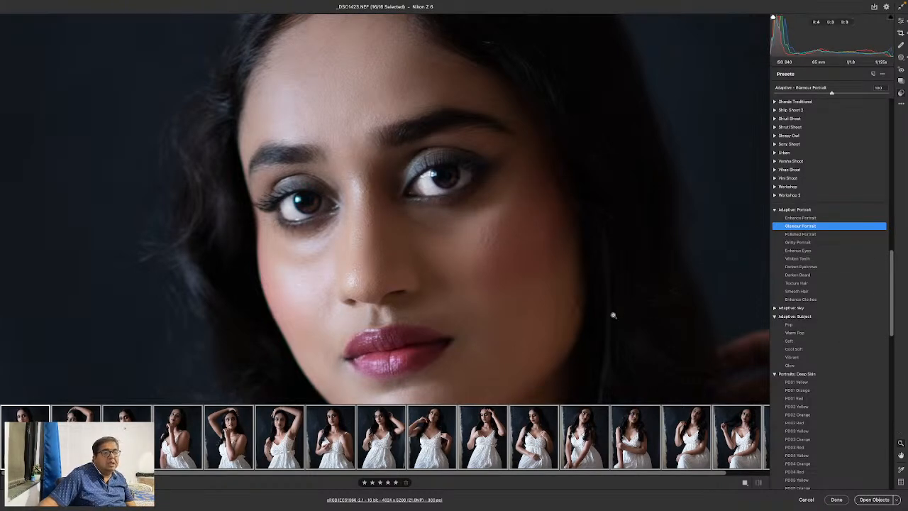
Step: Apply the Adaptive: Subject preset Pop to all sixteen portraits at an amount of about 62 and check the face up close
right_click(549, 260)
left_click(577, 267)
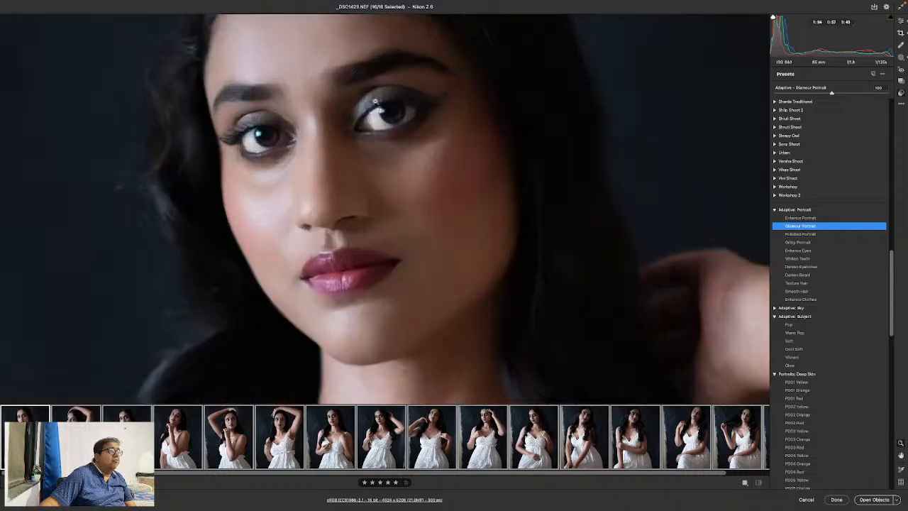
left_click(376, 101)
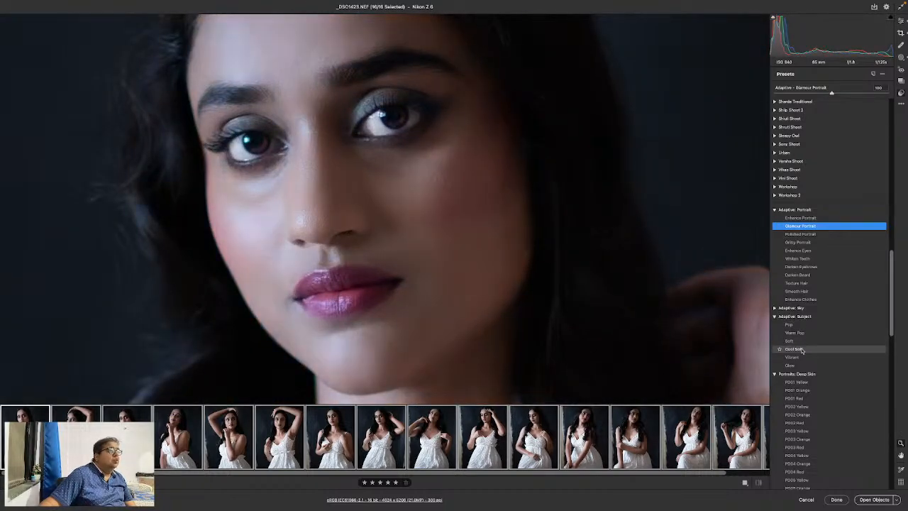
right_click(534, 242)
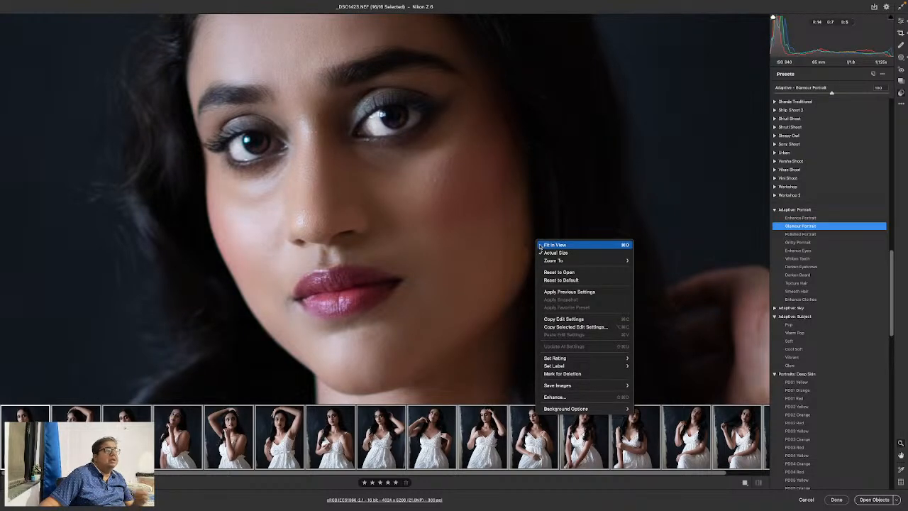
left_click(540, 245)
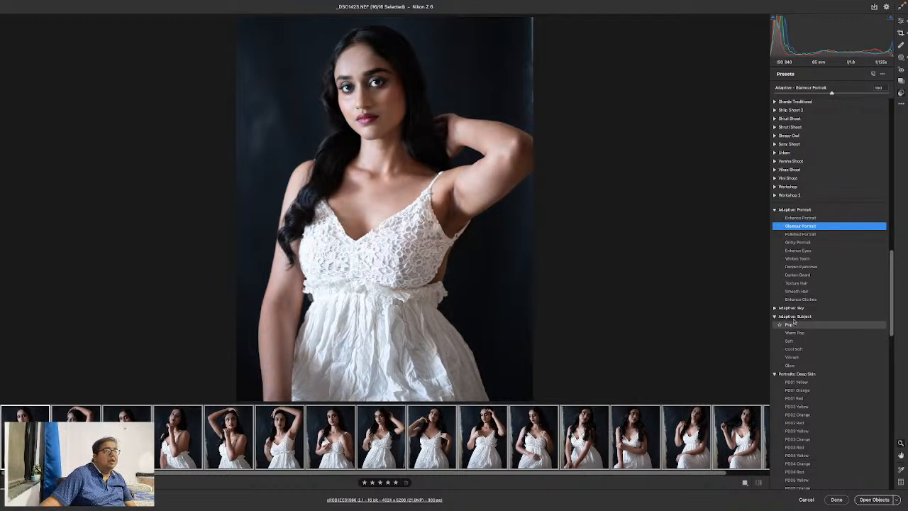
left_click(792, 324)
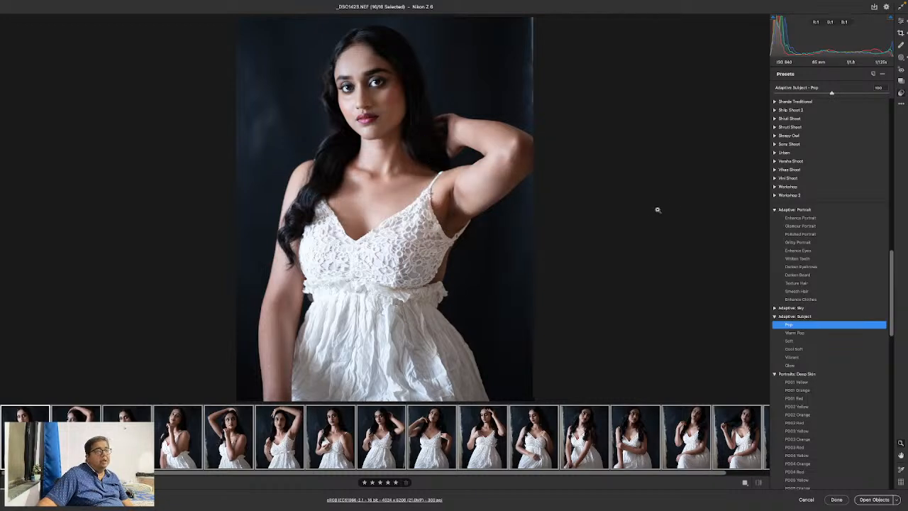
left_click(799, 95)
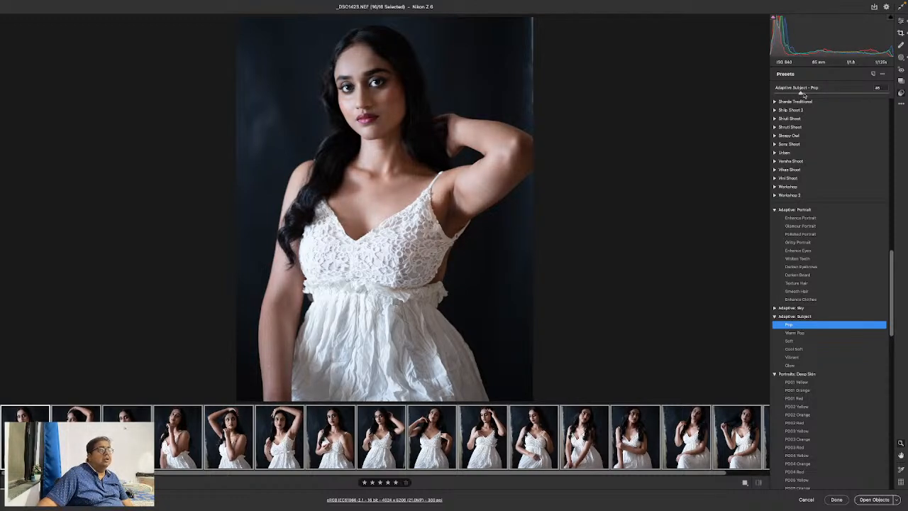
left_click(807, 93)
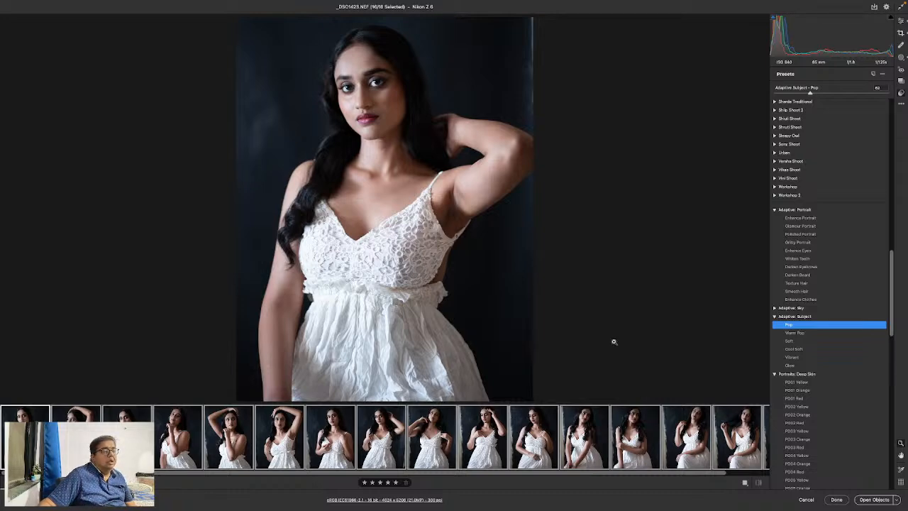
left_click(371, 93)
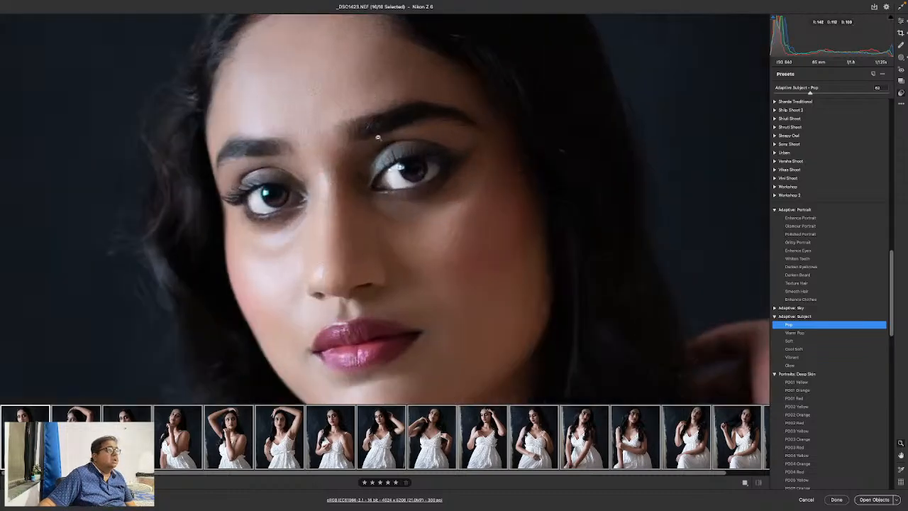
left_click(489, 217)
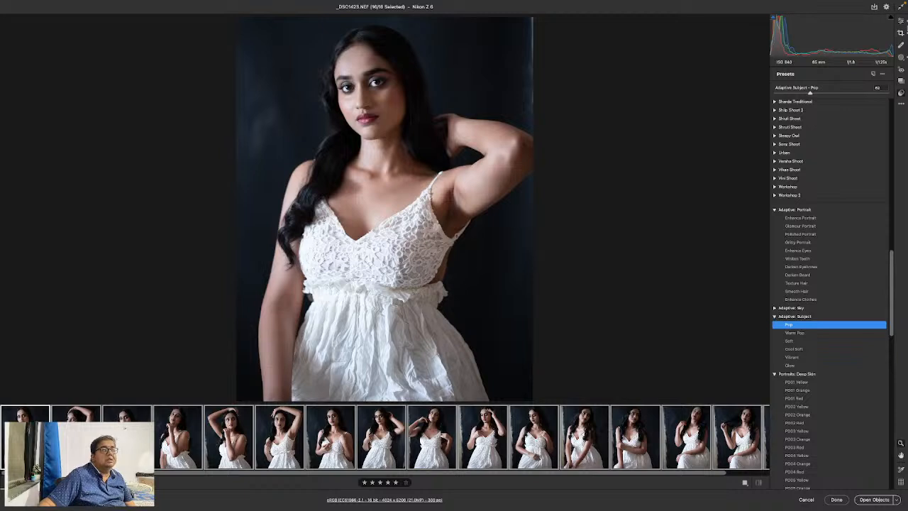
Step: Browse the adaptive, Portraits: Deep Skin, Maternity and custom shoot preset groups for an alternative look
left_click(775, 210)
left_click(774, 227)
left_click(774, 236)
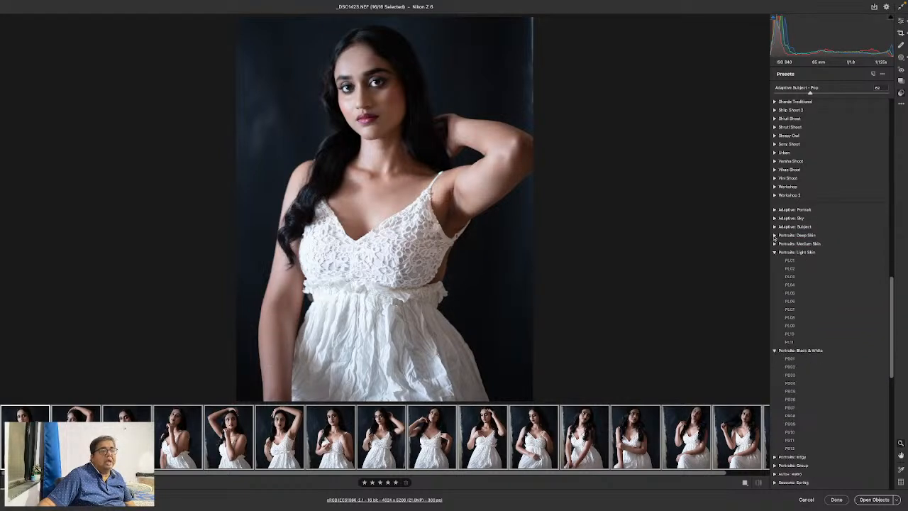
left_click(774, 210)
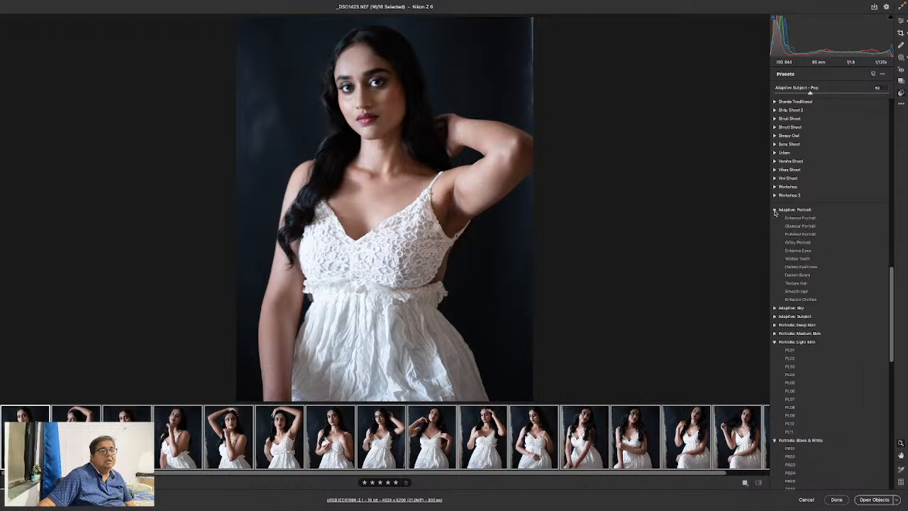
left_click(775, 317)
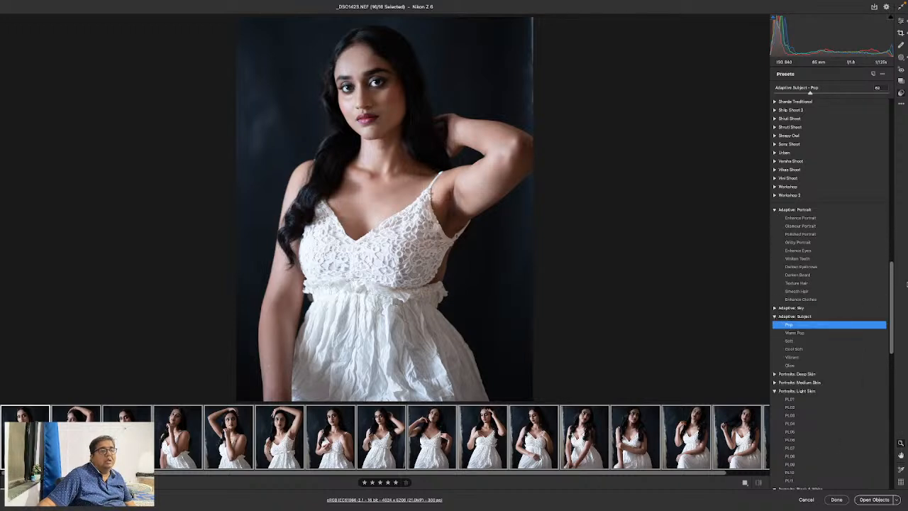
left_click_drag(893, 282, 891, 208)
left_click(774, 162)
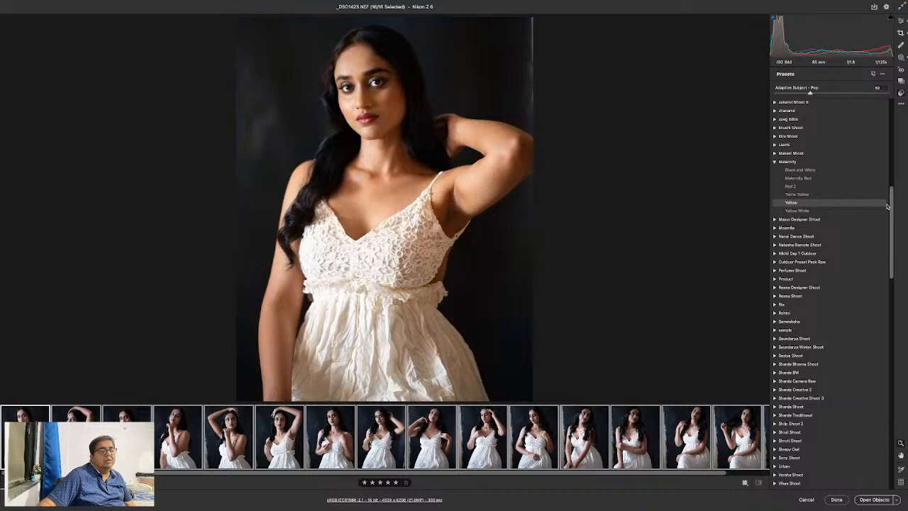
left_click(775, 162)
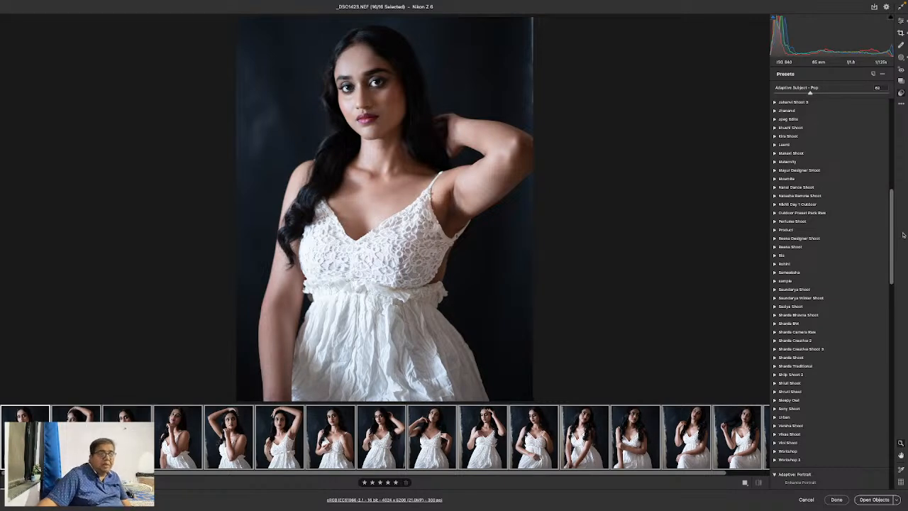
left_click_drag(894, 233, 893, 246)
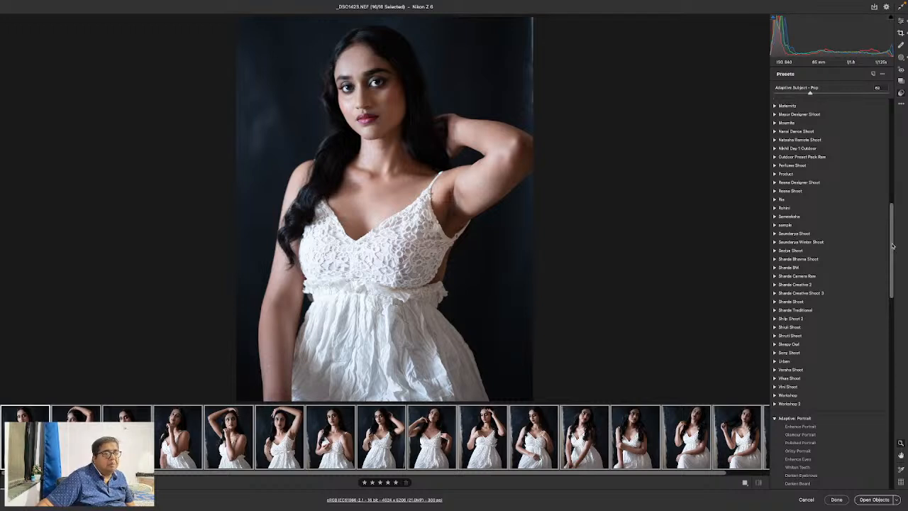
left_click(775, 336)
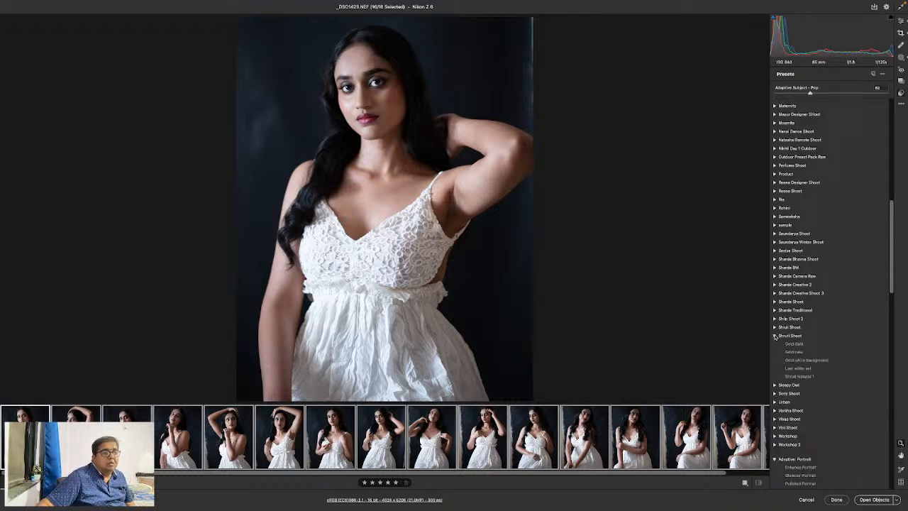
left_click_drag(892, 253, 892, 261)
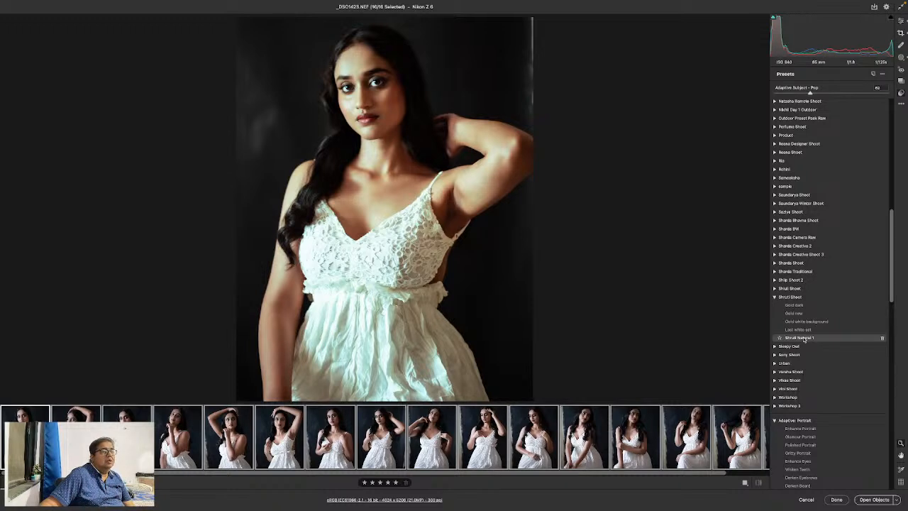
Step: Try the custom Natural 1 shoot preset on all sixteen portraits at reduced amounts and at 100, and undo it
left_click(805, 339)
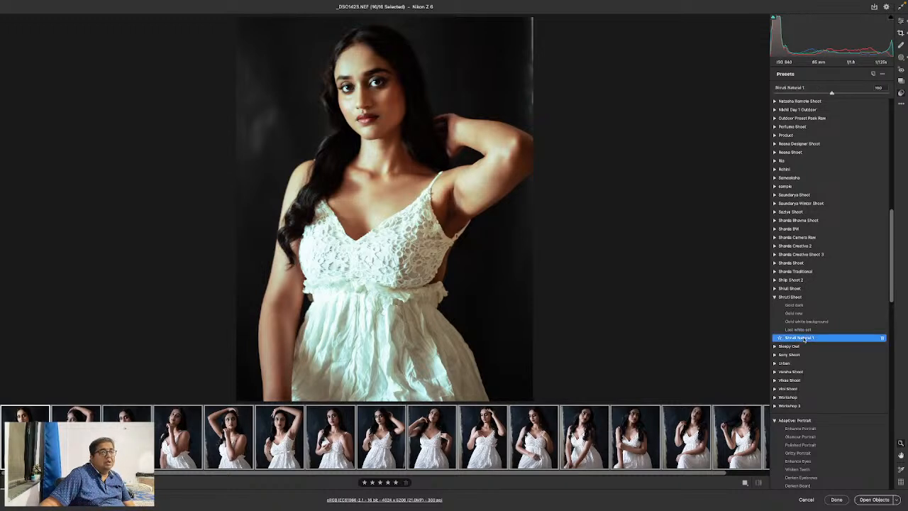
left_click(786, 93)
left_click_drag(789, 94, 800, 94)
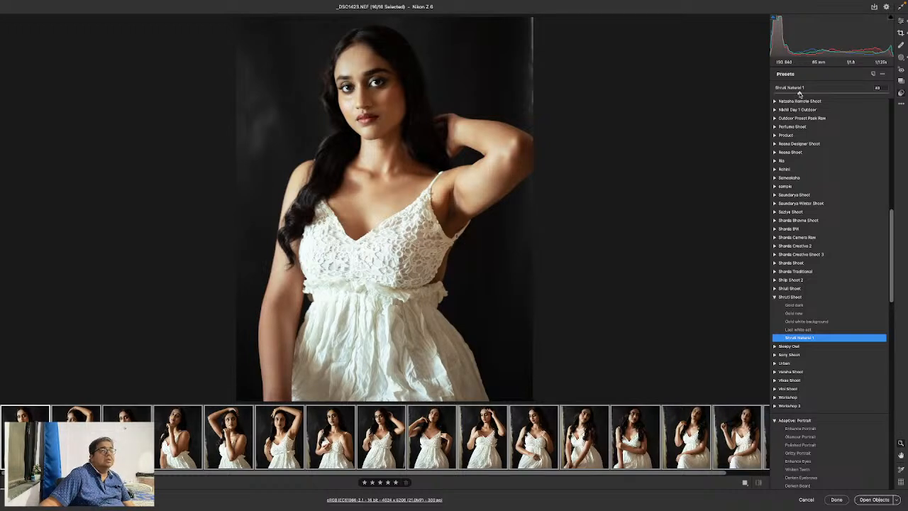
left_click_drag(800, 95, 798, 94)
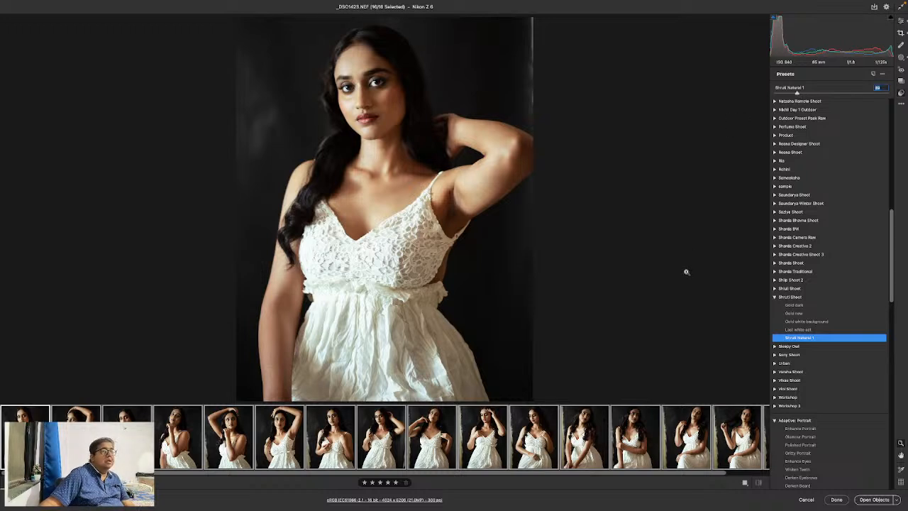
key("shift+Down")
key("shift+Down")
key("shift+Down")
type("100")
key("Return")
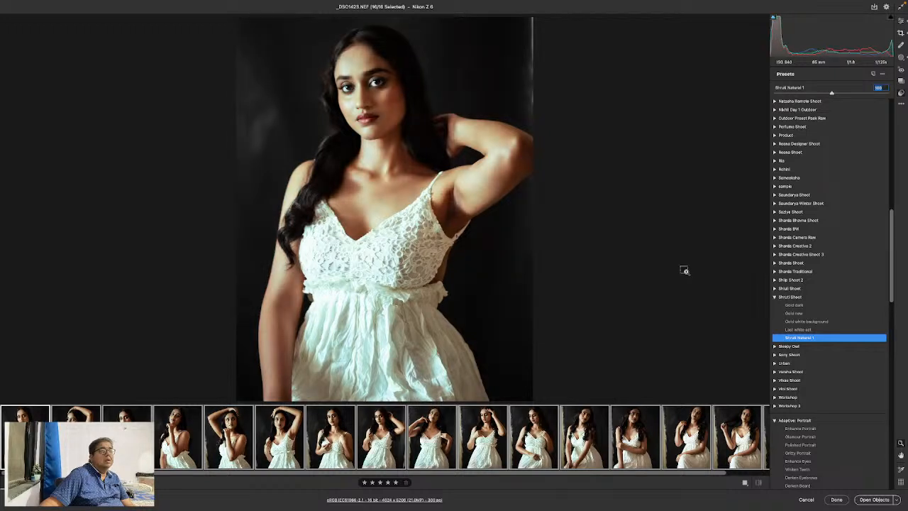
key("super+z")
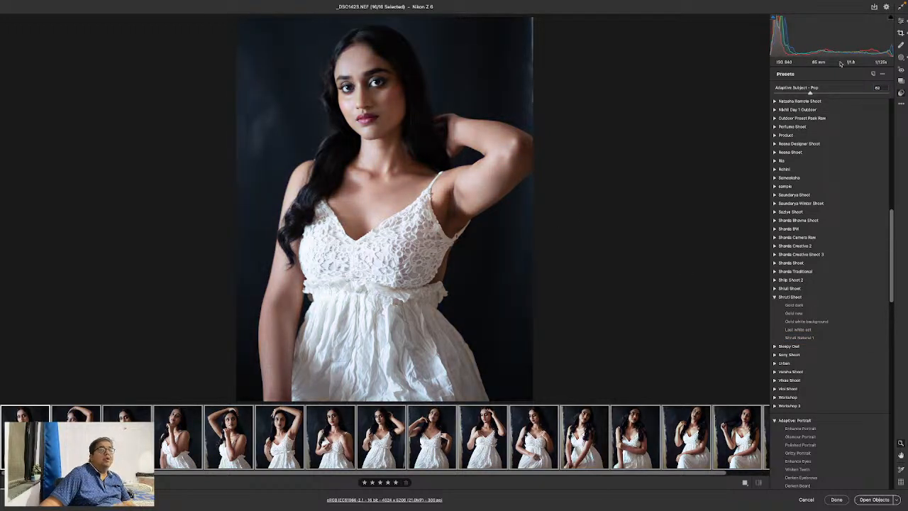
Step: Create a new Select Subject mask covering the model in all sixteen portraits
key("e")
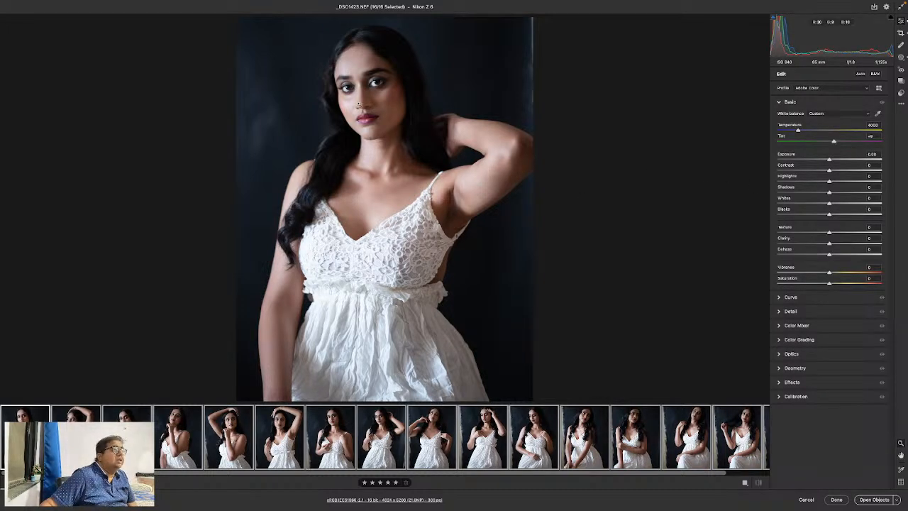
left_click(363, 81)
left_click(389, 211)
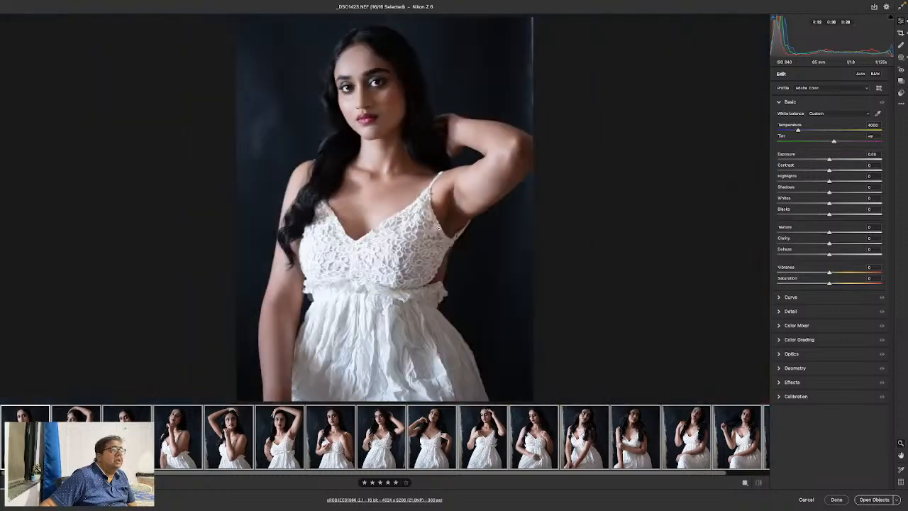
left_click_drag(829, 192, 841, 193)
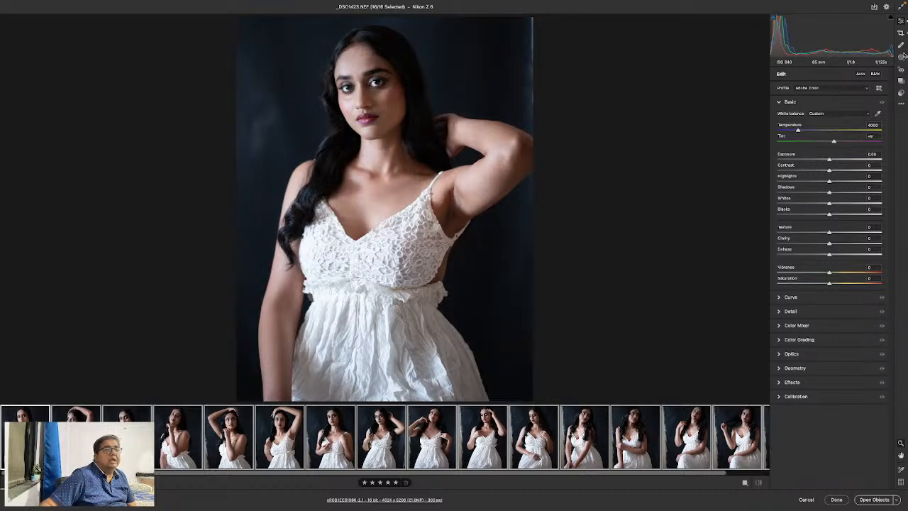
left_click(901, 57)
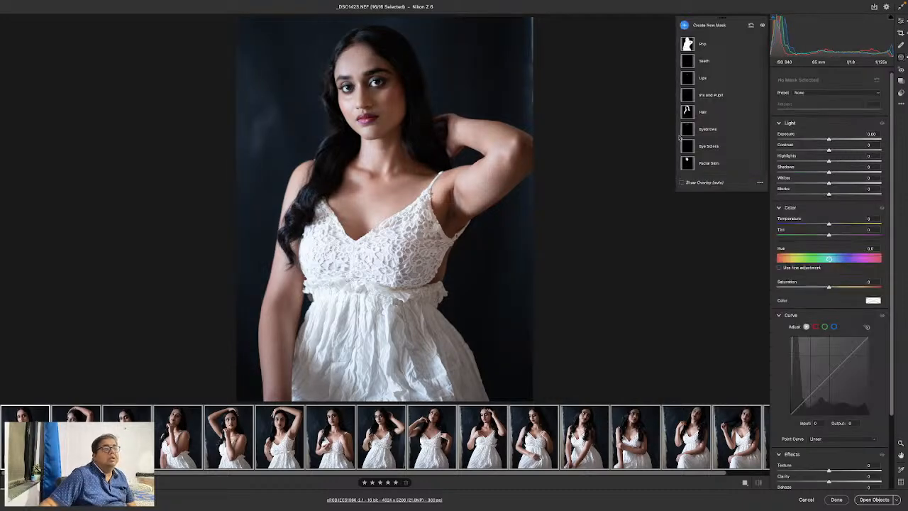
left_click(711, 26)
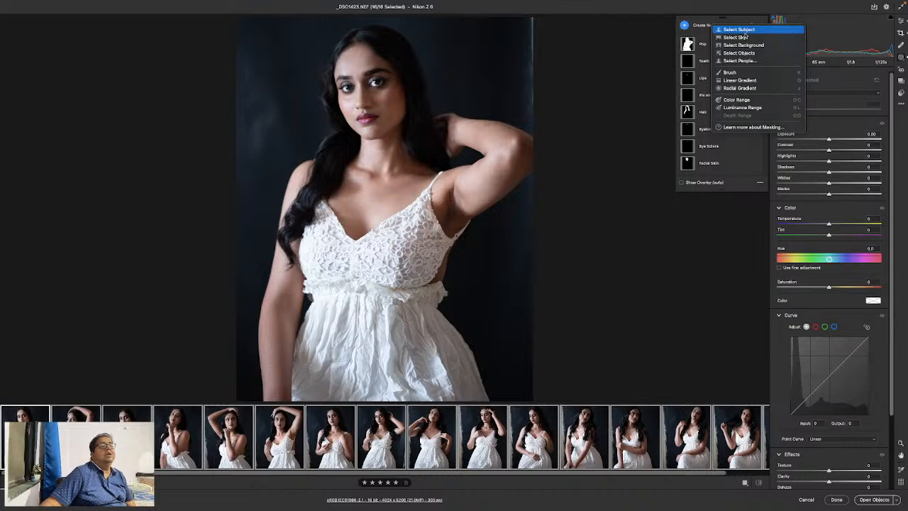
left_click(741, 32)
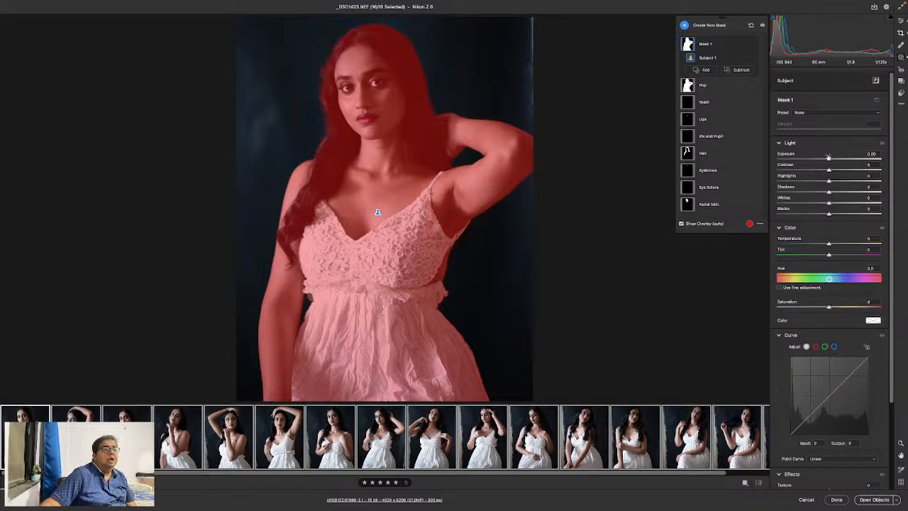
Step: Set the subject mask's shadows to about +26, highlights to about -29 and whites to about -19, and compare before and after
left_click_drag(851, 193, 842, 192)
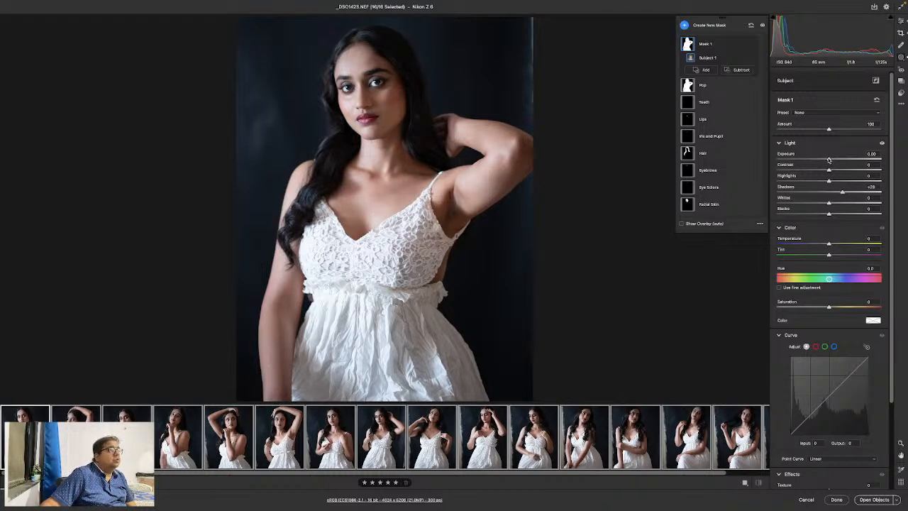
left_click(798, 181)
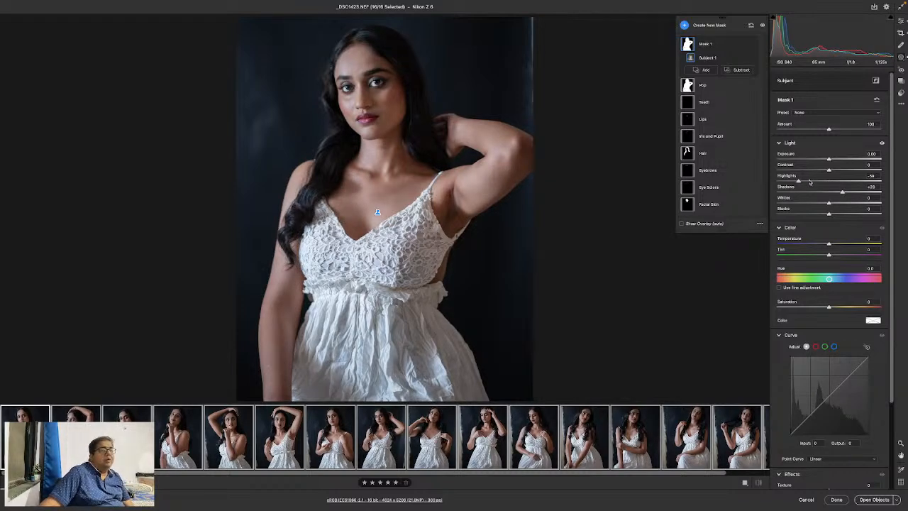
left_click(813, 181)
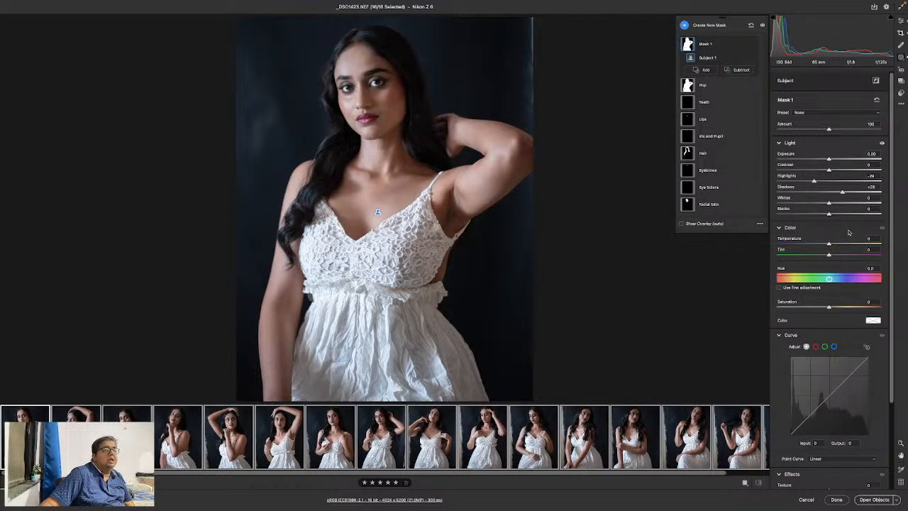
mouse_move(828, 213)
left_mouse_down()
mouse_move(802, 214)
mouse_move(830, 215)
left_mouse_up()
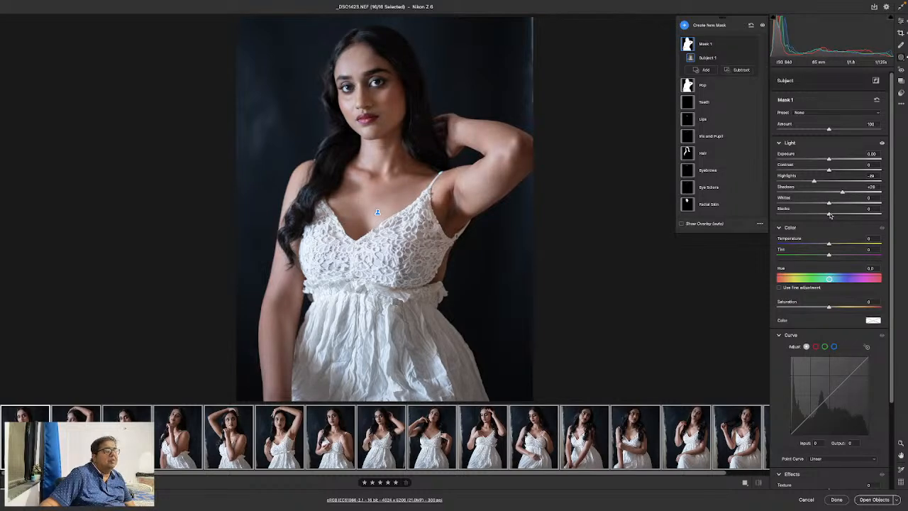
mouse_move(830, 203)
left_mouse_down()
mouse_move(811, 205)
mouse_move(820, 206)
left_mouse_up()
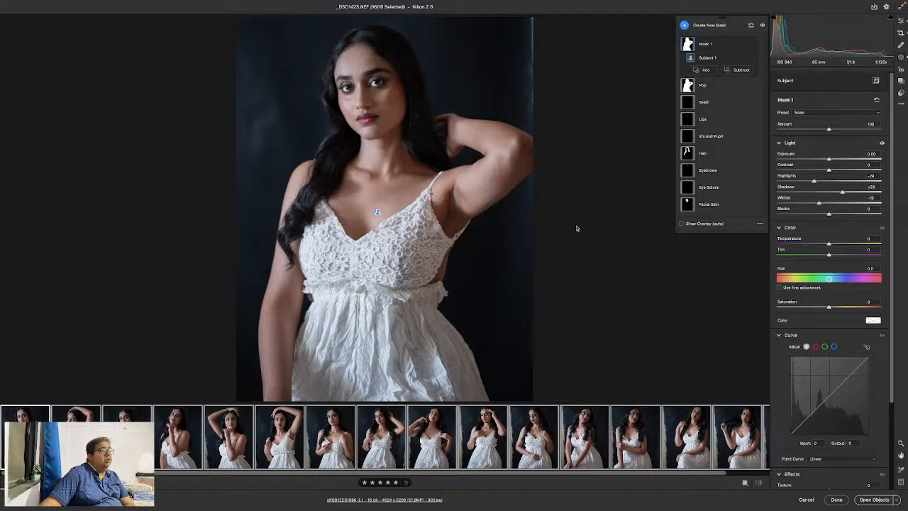
key("backslash")
key("backslash")
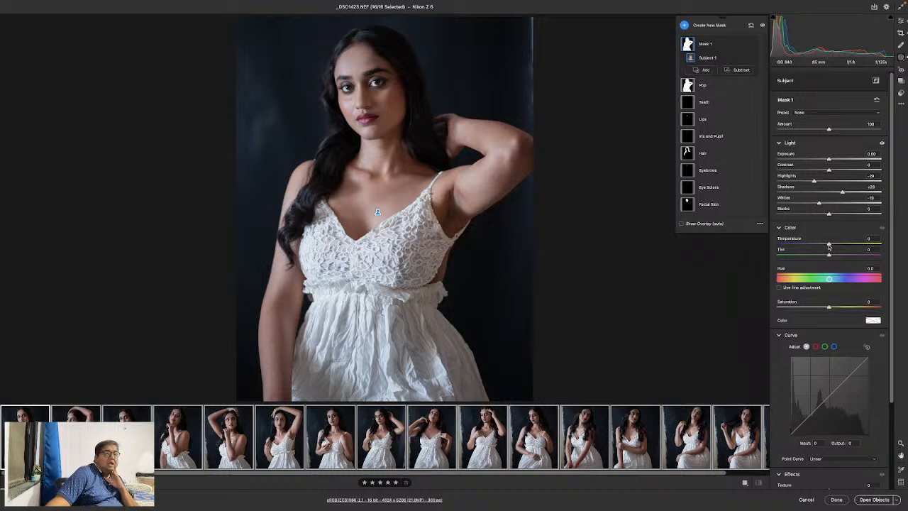
Step: Warm the subject mask slightly with temperature +3 and tint +10
left_click_drag(829, 244, 831, 245)
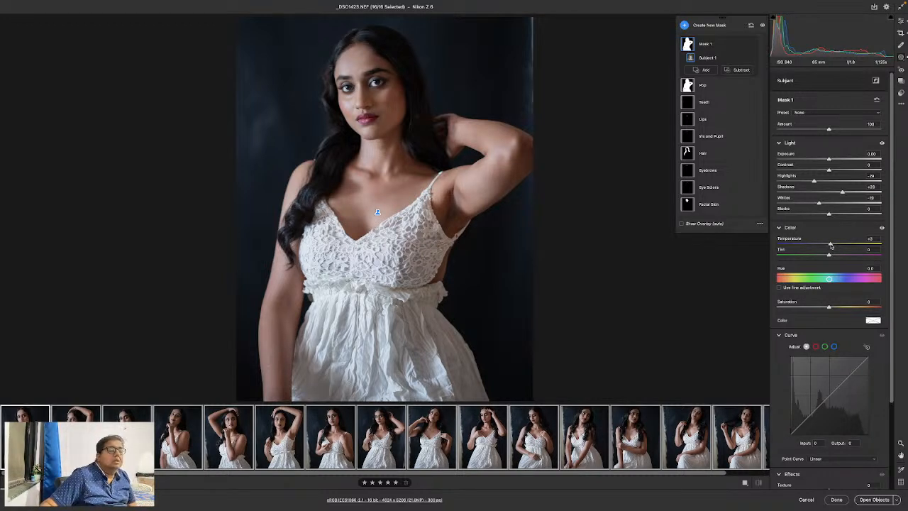
left_click_drag(829, 255, 831, 255)
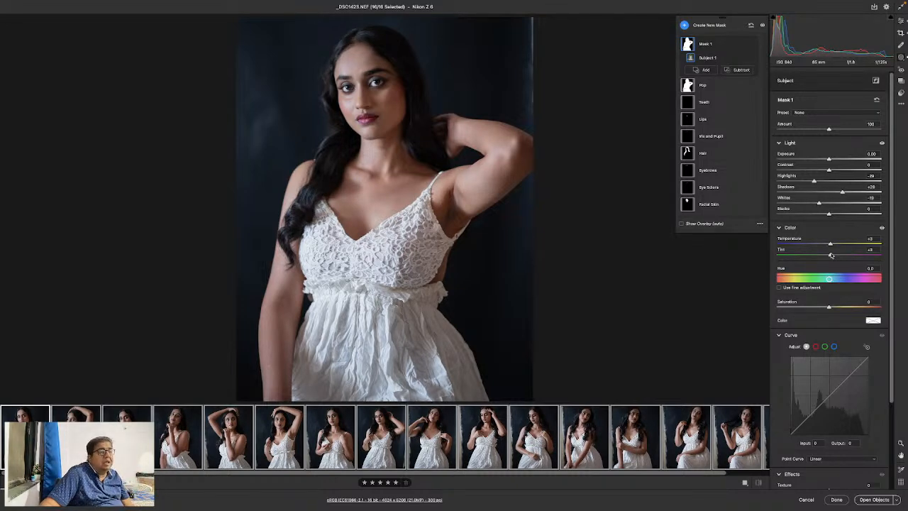
left_click_drag(831, 256, 835, 256)
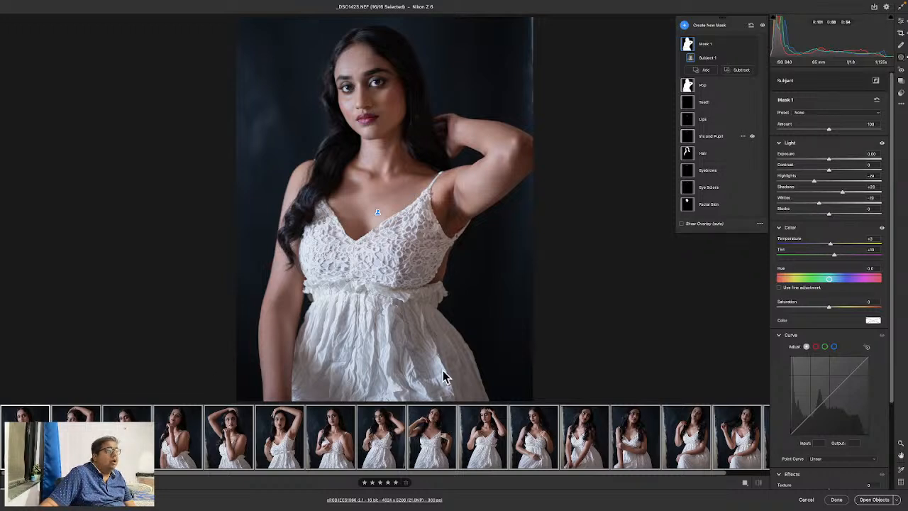
Step: Create a Select Background mask with temperature about -15, contrast about +25, shadows +2 and whites +47, and compare it with the original
left_click(718, 25)
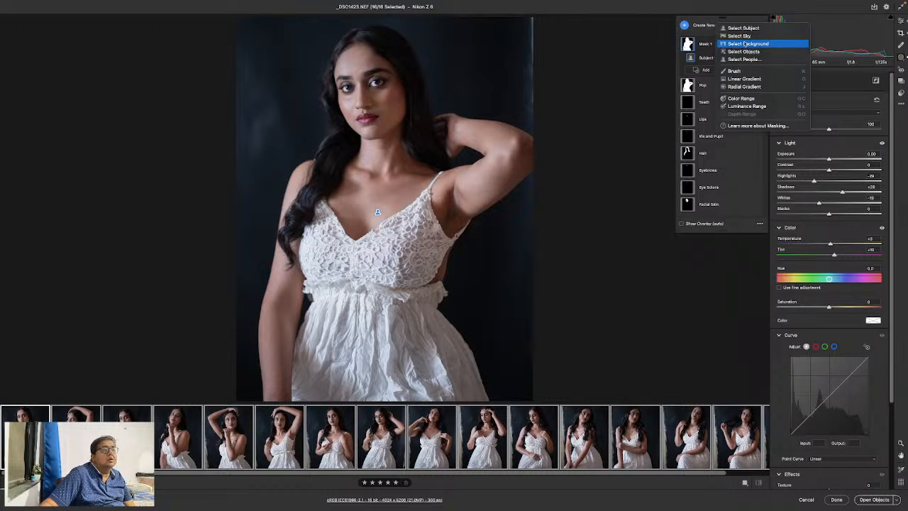
left_click(746, 44)
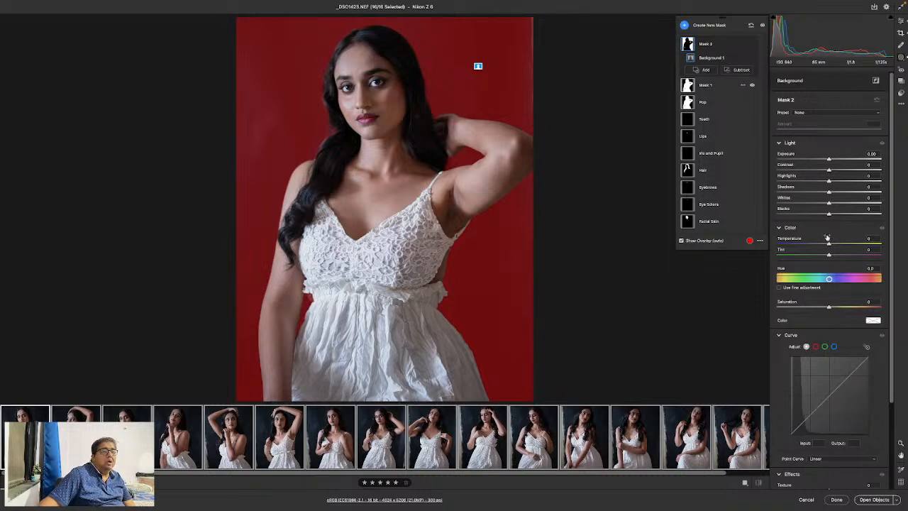
left_click_drag(830, 245, 821, 246)
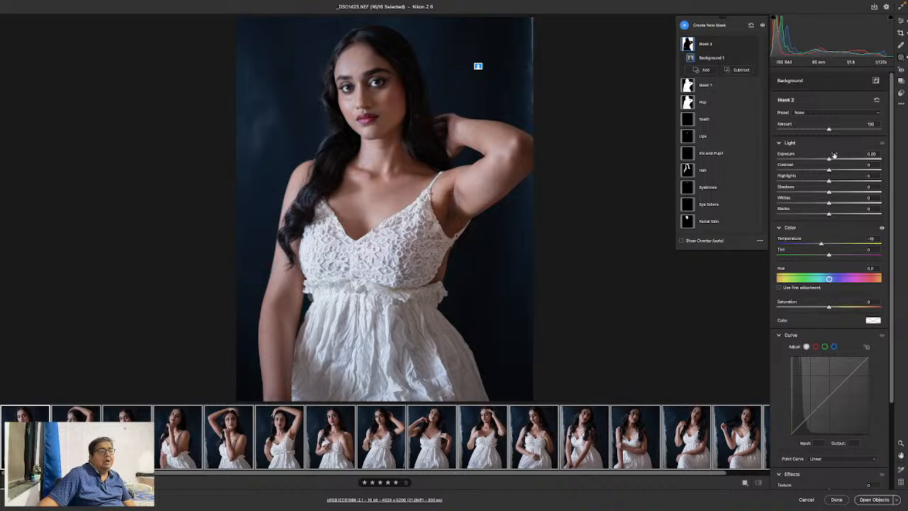
left_click(854, 204)
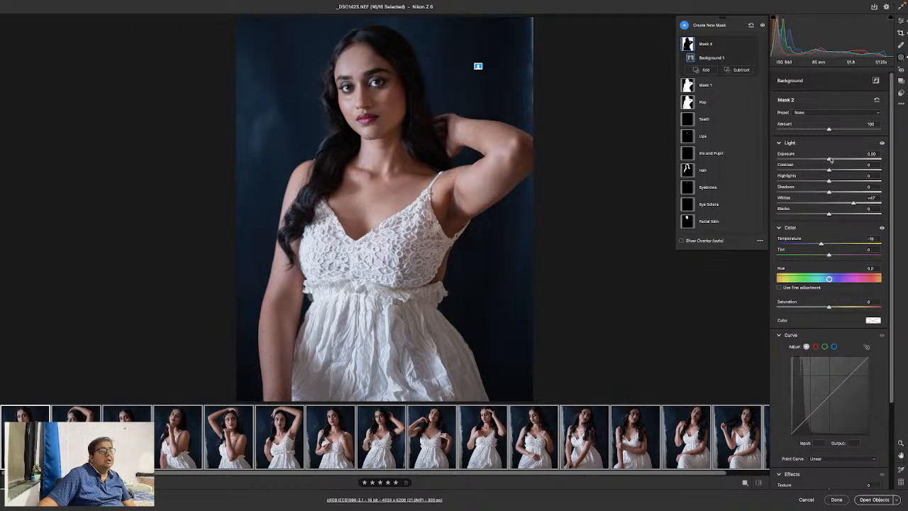
left_click_drag(828, 170, 832, 193)
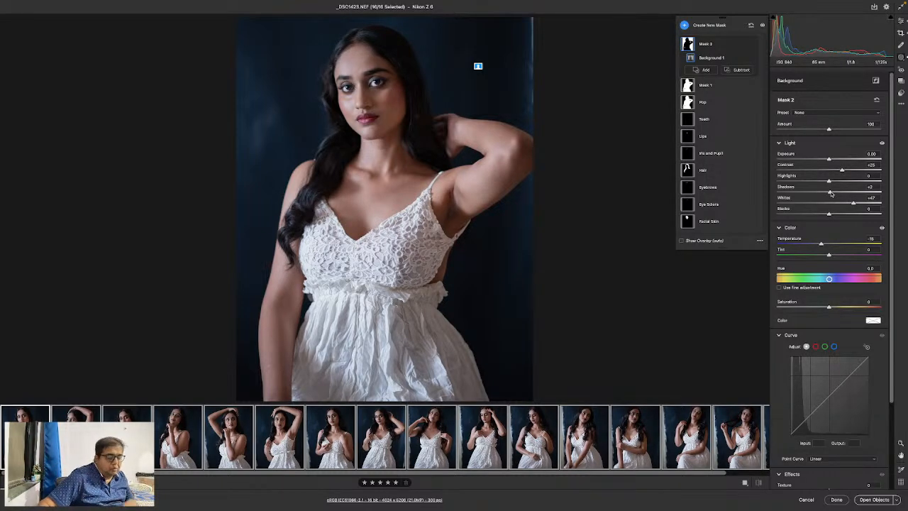
key("backslash")
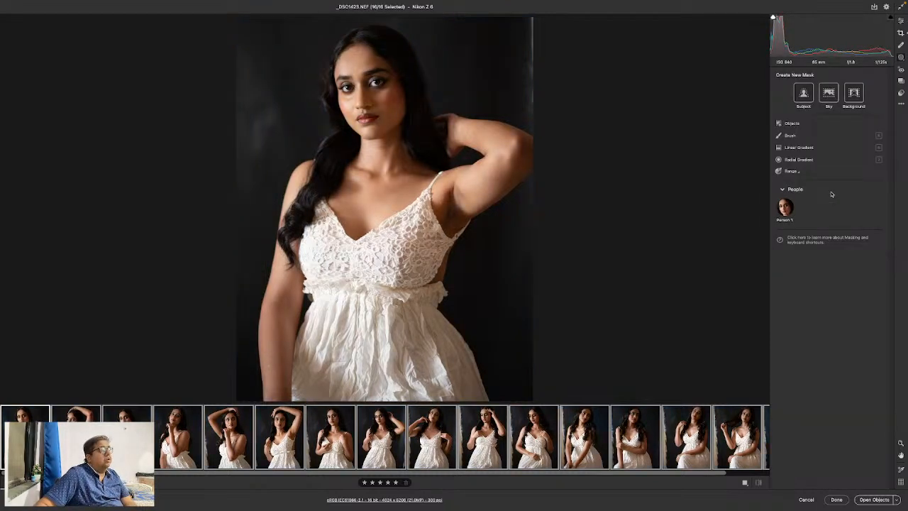
key("backslash")
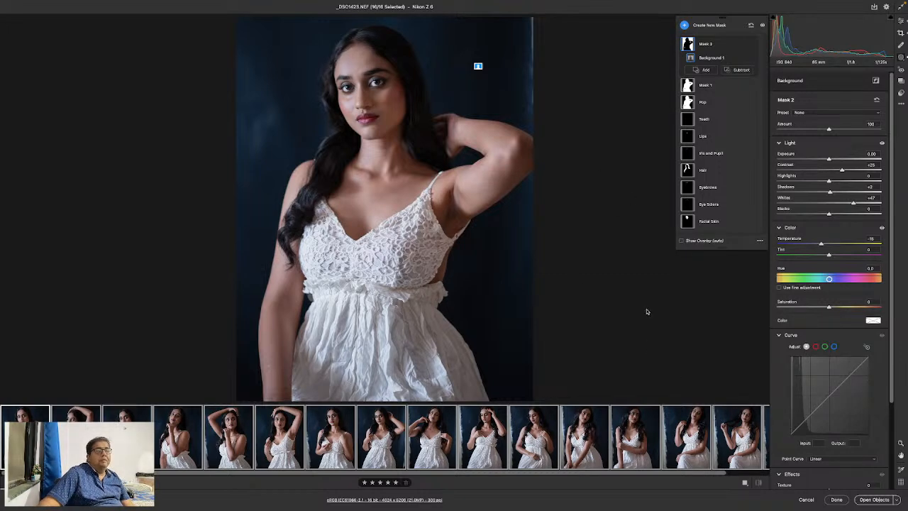
Step: In the Calibration settings for all sixteen portraits, set the Blue Primary hue to about -19 and its saturation to +9
left_click(901, 21)
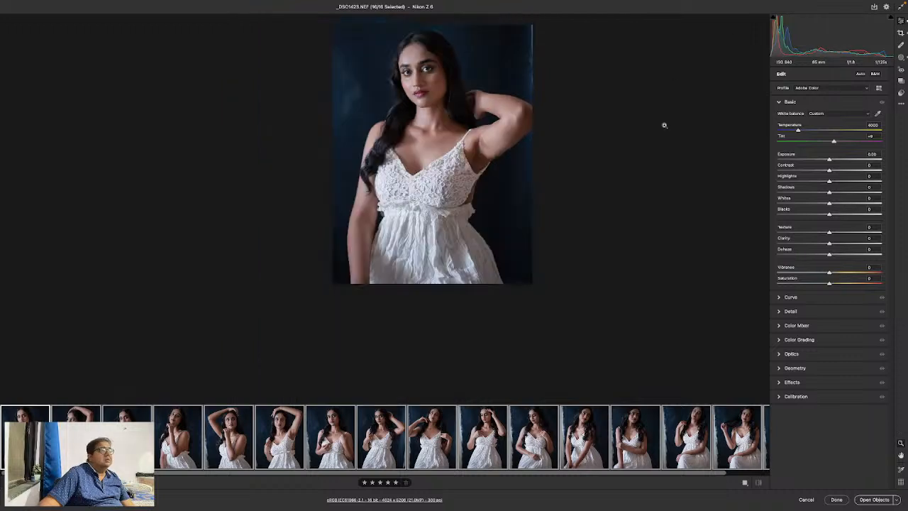
right_click(423, 119)
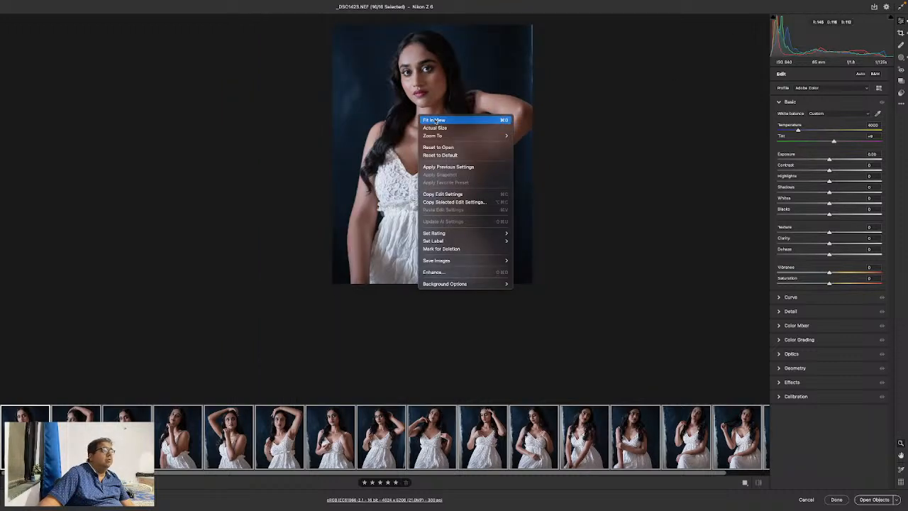
left_click(435, 121)
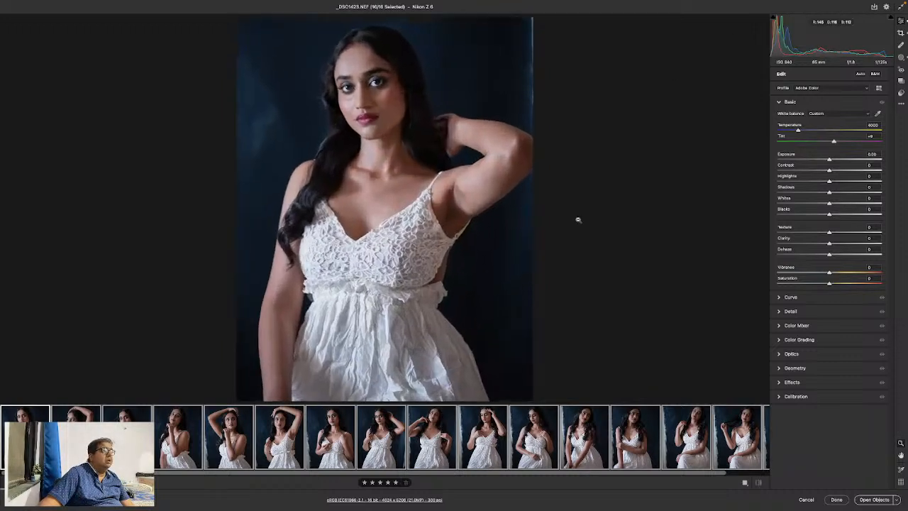
left_click(823, 395)
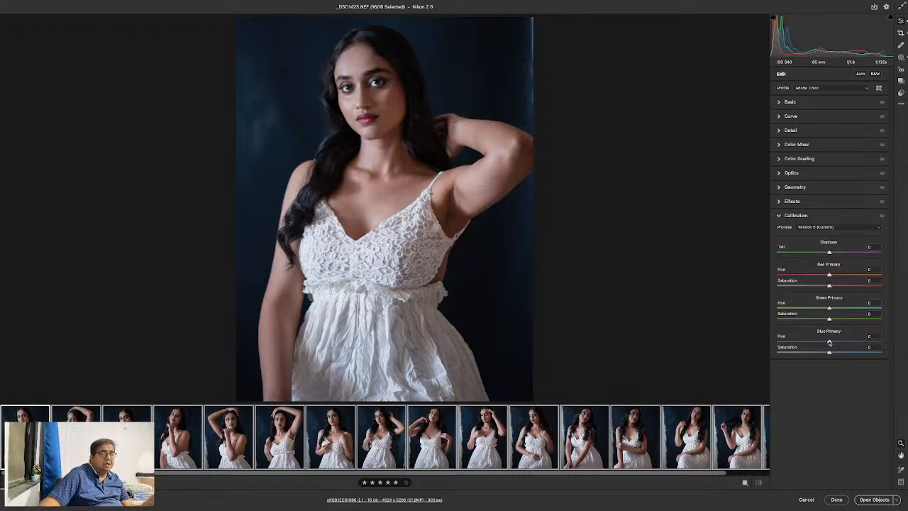
left_click_drag(829, 342, 824, 342)
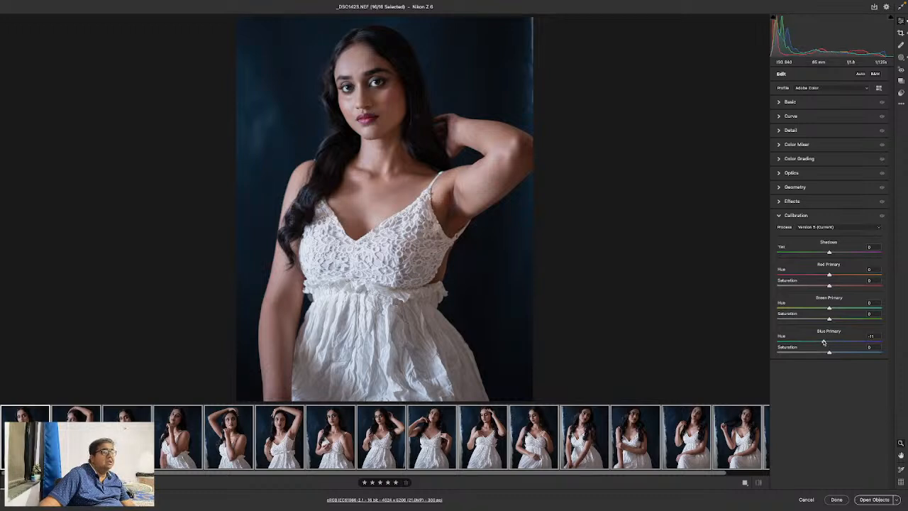
mouse_move(823, 342)
left_mouse_down()
mouse_move(708, 342)
mouse_move(906, 353)
mouse_move(818, 351)
mouse_move(854, 351)
mouse_move(834, 351)
left_mouse_up()
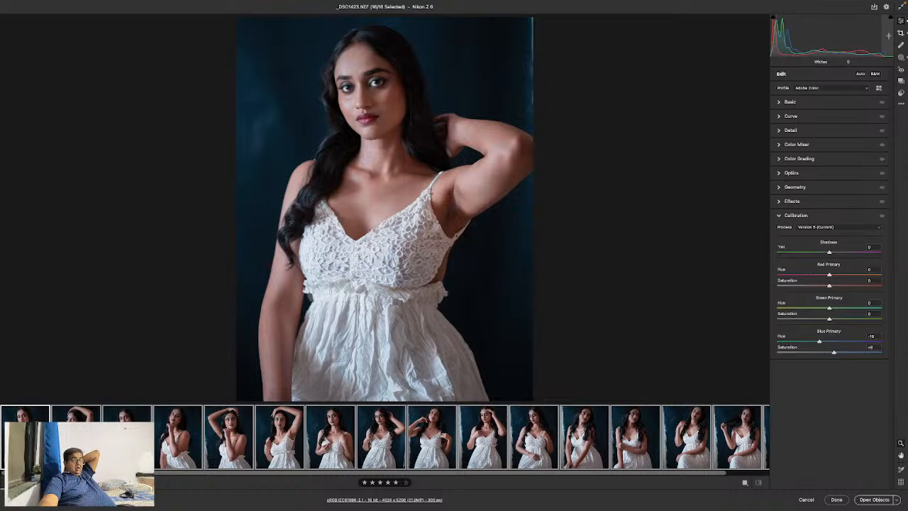
Step: Add a Radial Gradient mask centred just outside the portrait's left edge, reaching to the face and chest, and tilt it slightly
left_click(900, 57)
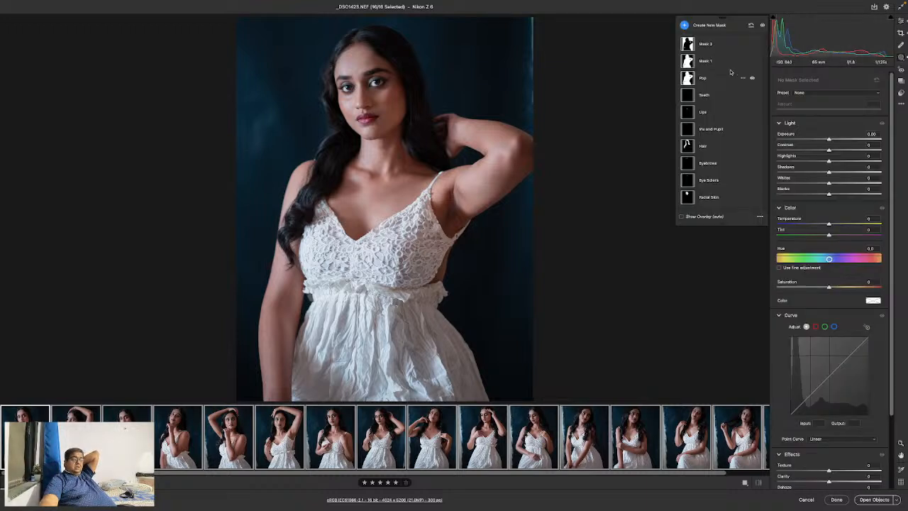
left_click(702, 26)
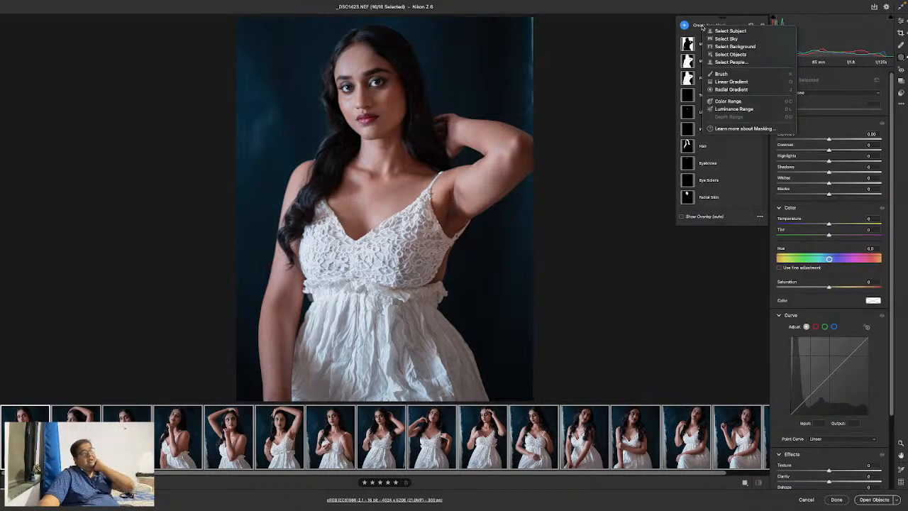
left_click(732, 90)
left_click_drag(258, 77, 429, 278)
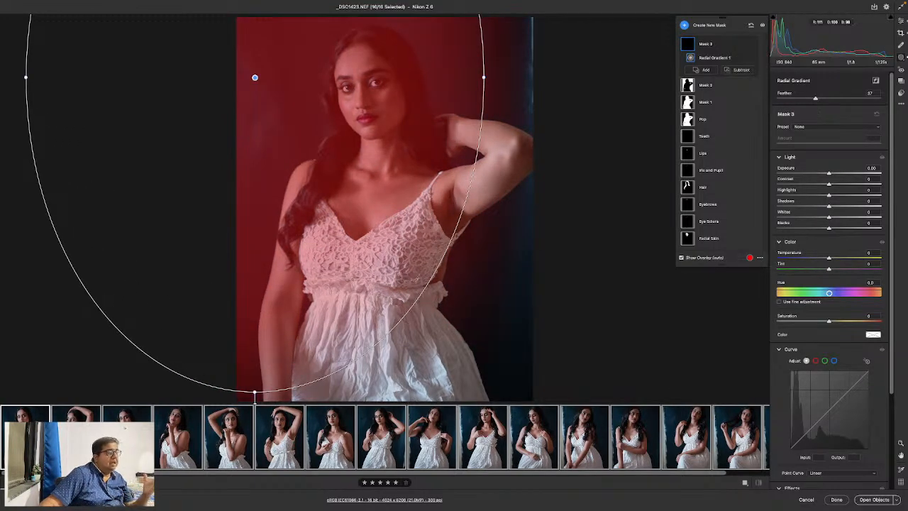
left_click_drag(255, 77, 290, 143)
left_click_drag(290, 39, 290, 201)
left_click_drag(290, 281, 297, 75)
left_click_drag(527, 148, 431, 158)
left_click_drag(297, 150, 242, 163)
left_click_drag(243, 320, 237, 356)
mouse_move(244, 162)
left_mouse_down()
mouse_move(210, 202)
mouse_move(231, 170)
mouse_move(229, 153)
left_mouse_up()
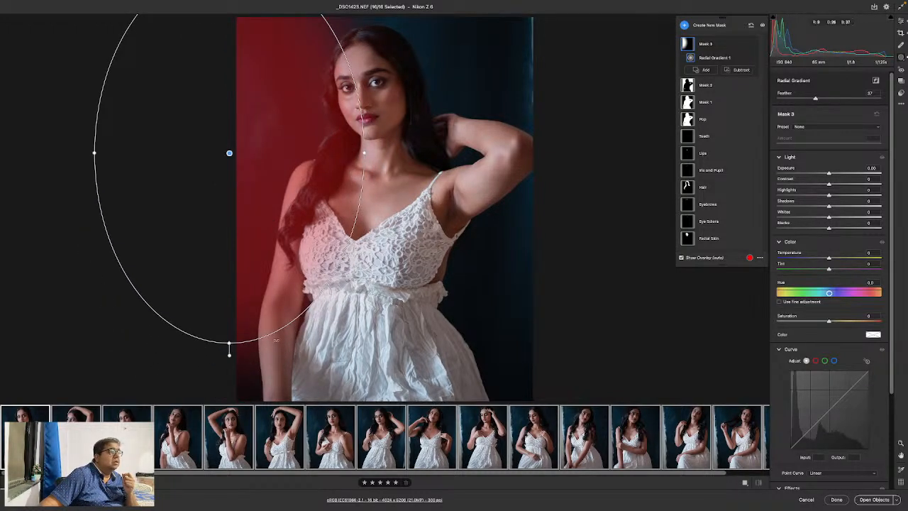
left_click_drag(234, 364, 188, 365)
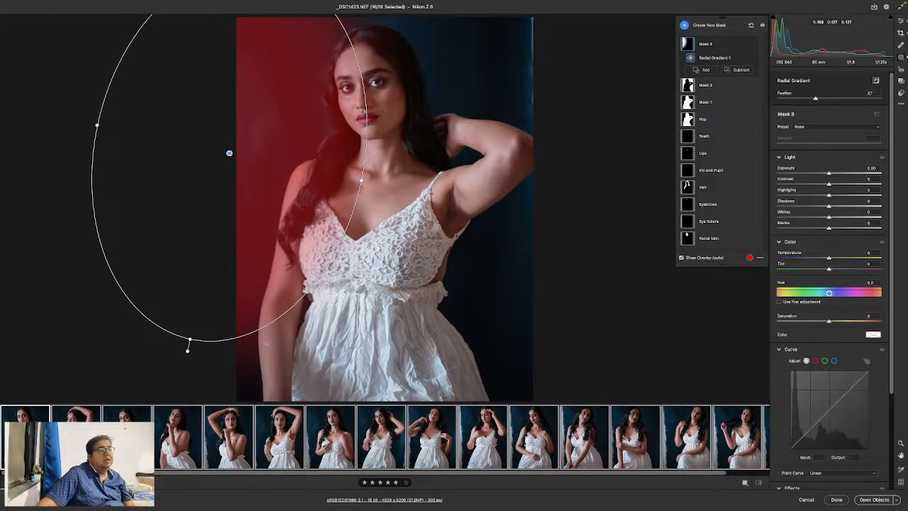
Step: Set the radial gradient's shadows to +54 and exposure to +0.15, and enlarge and shift it further over the model
left_click(856, 206)
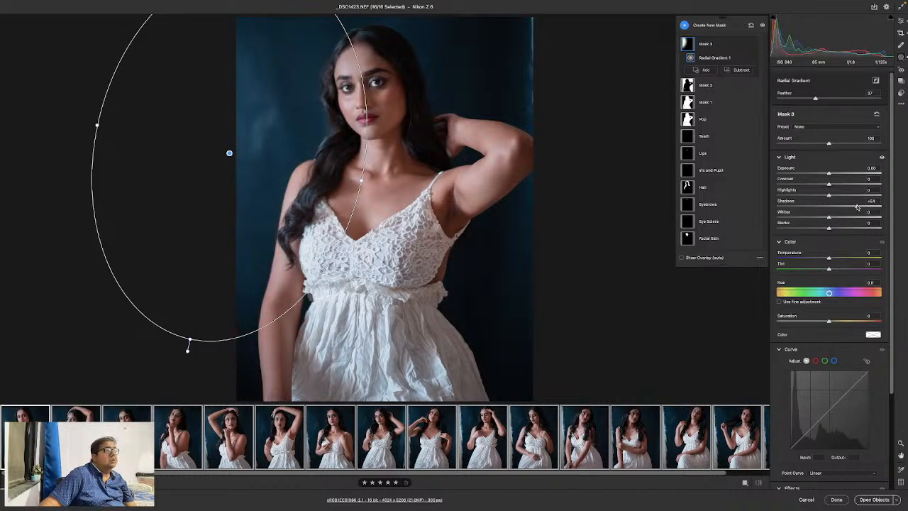
left_click_drag(828, 174, 831, 173)
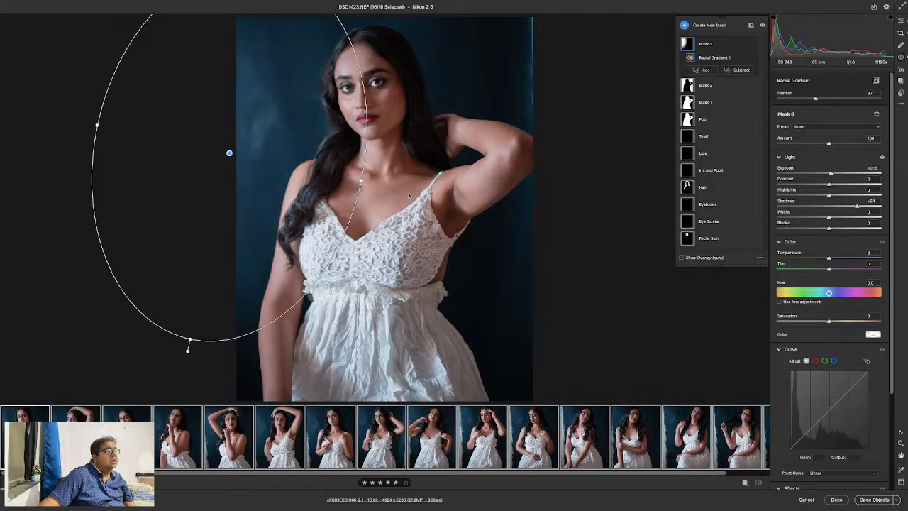
left_click_drag(360, 181, 379, 188)
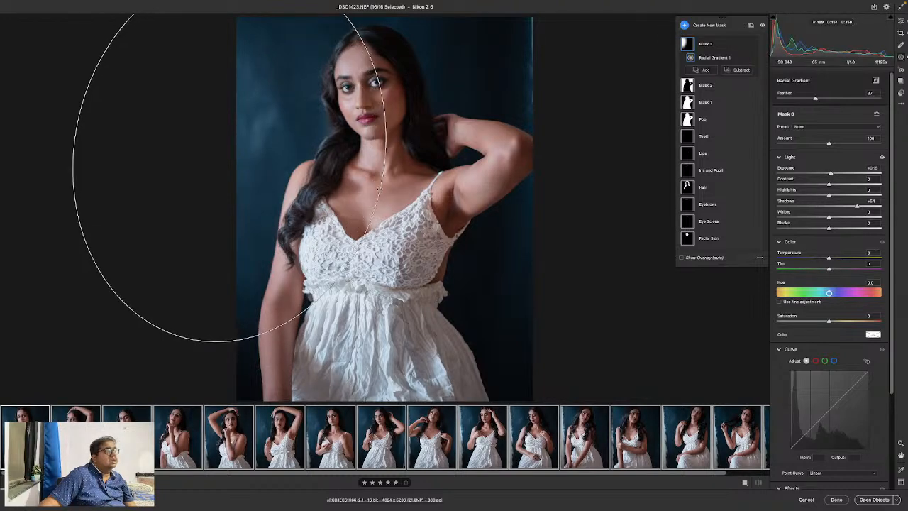
left_click_drag(230, 151, 241, 156)
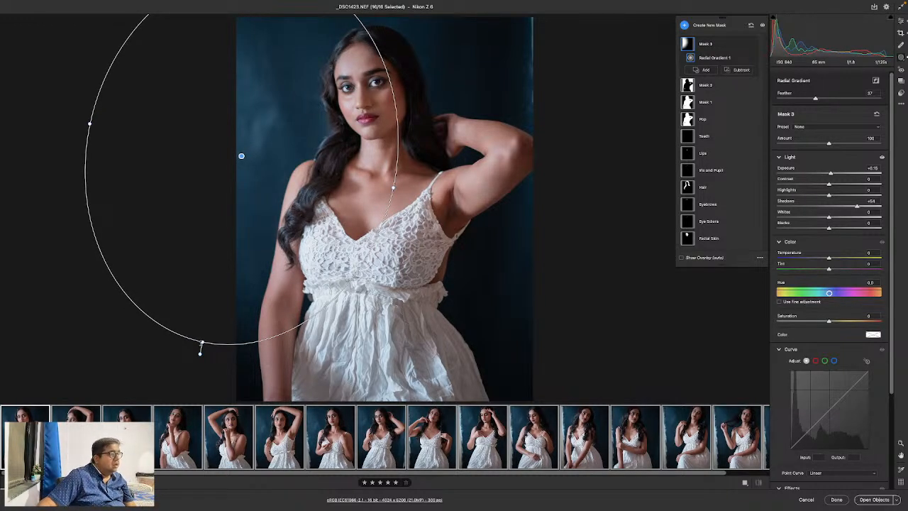
left_click_drag(201, 344, 200, 356)
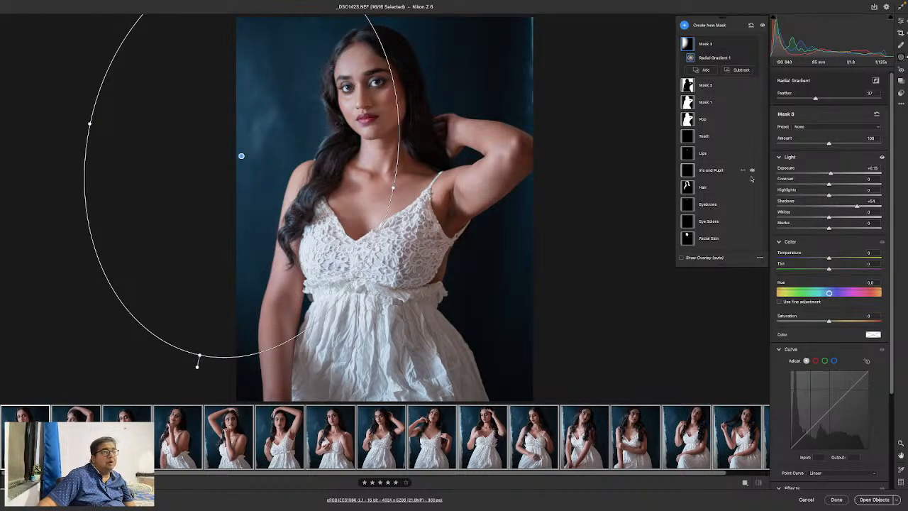
Step: Refine the radial gradient's light with exposure +0.20, highlights +23 and temperature about -5
left_click_drag(830, 173, 840, 197)
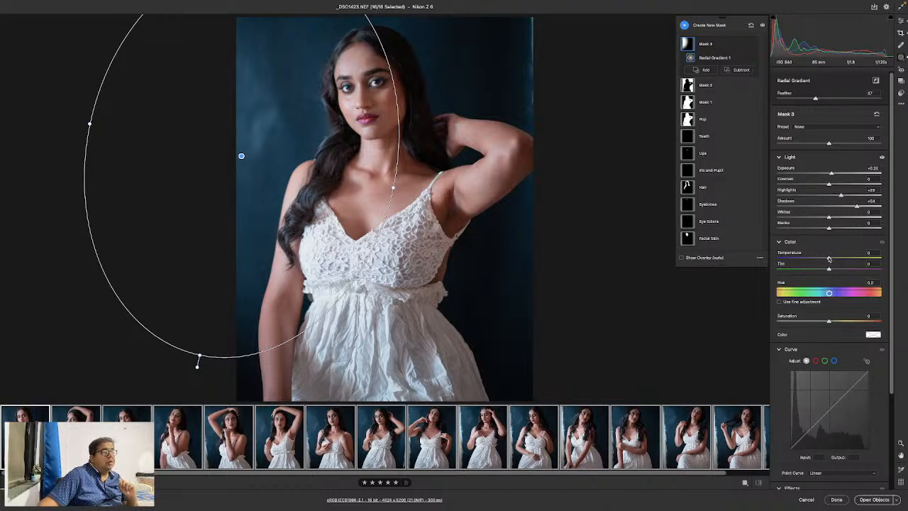
left_click_drag(829, 259, 827, 259)
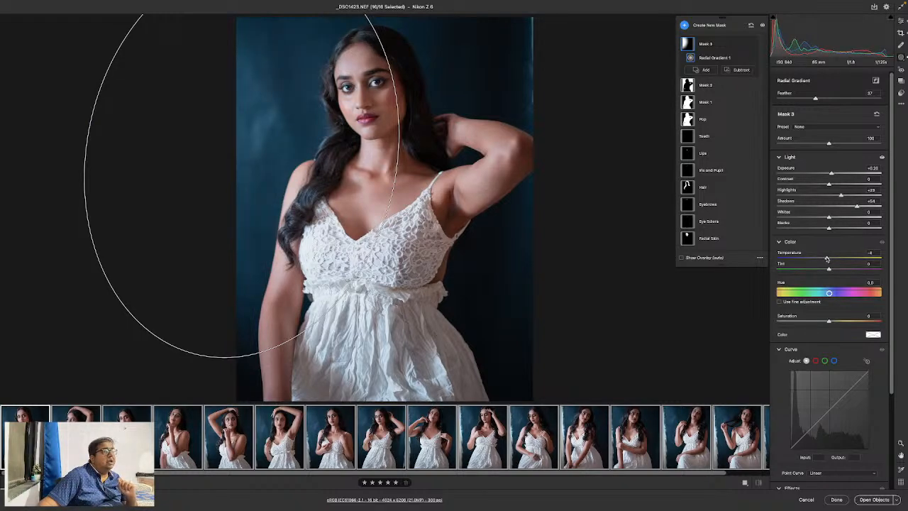
left_click_drag(826, 259, 826, 259)
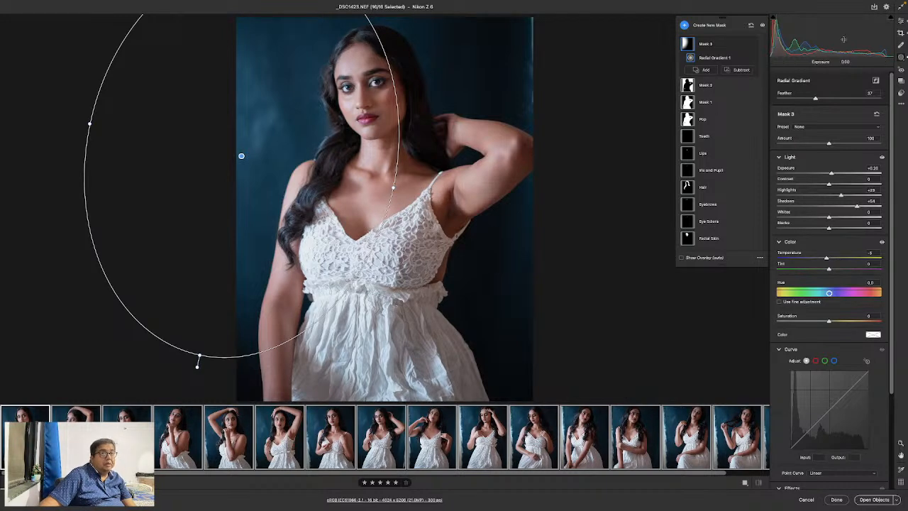
Step: Leave masking and review the first, second, thirteenth and fourteenth portraits one at a time
left_click(900, 21)
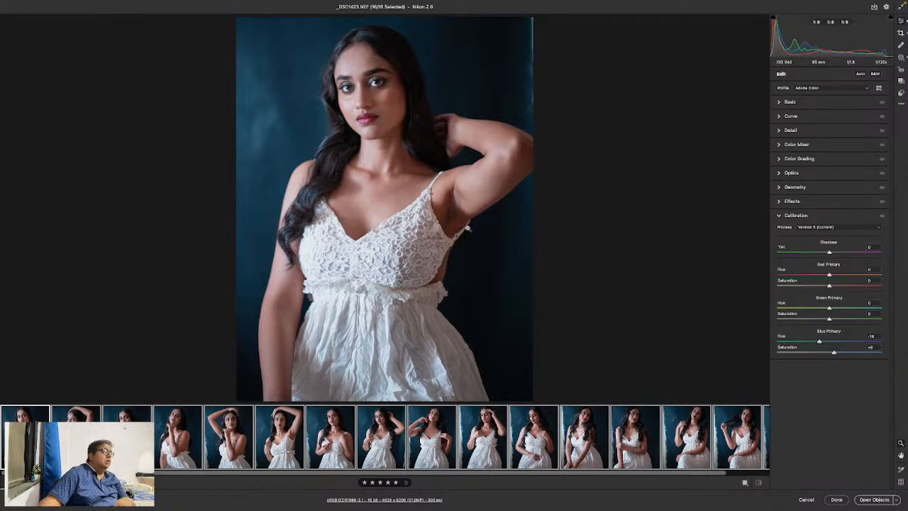
left_click(27, 435)
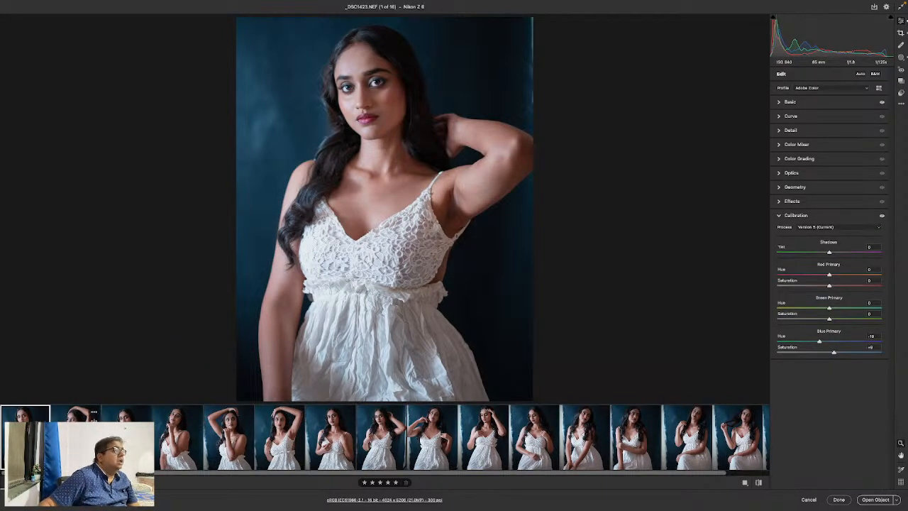
left_click(76, 413)
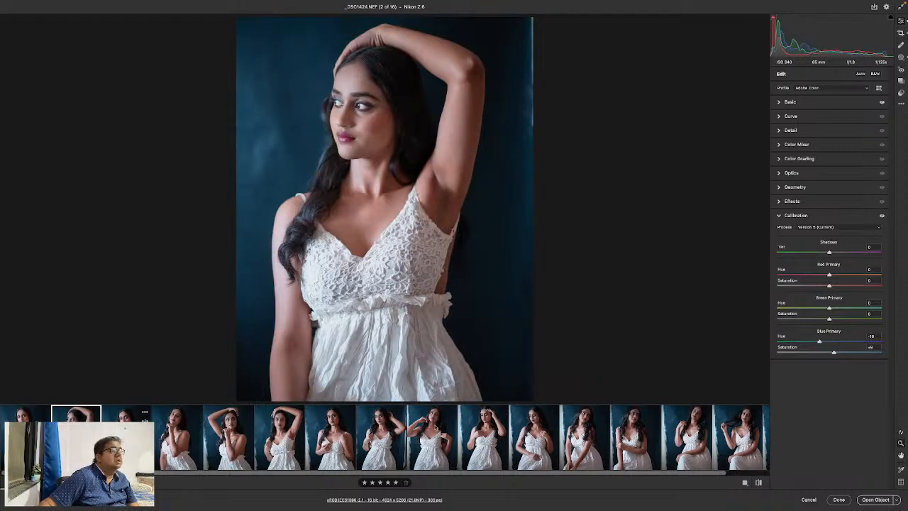
left_click(636, 447)
left_click(681, 448)
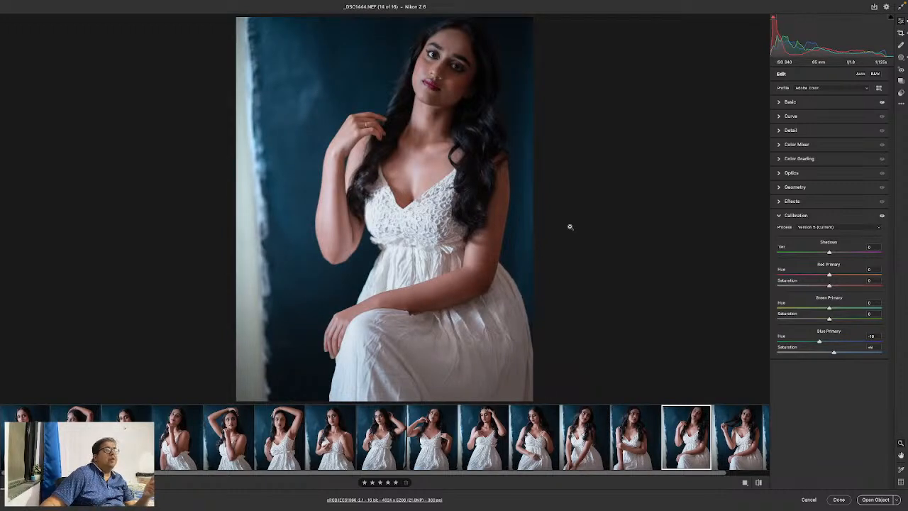
Step: On the fourteenth portrait, enlarge the Mask 3 radial gradient, shift it further over the model, and set its exposure to about +0.45
left_click(901, 57)
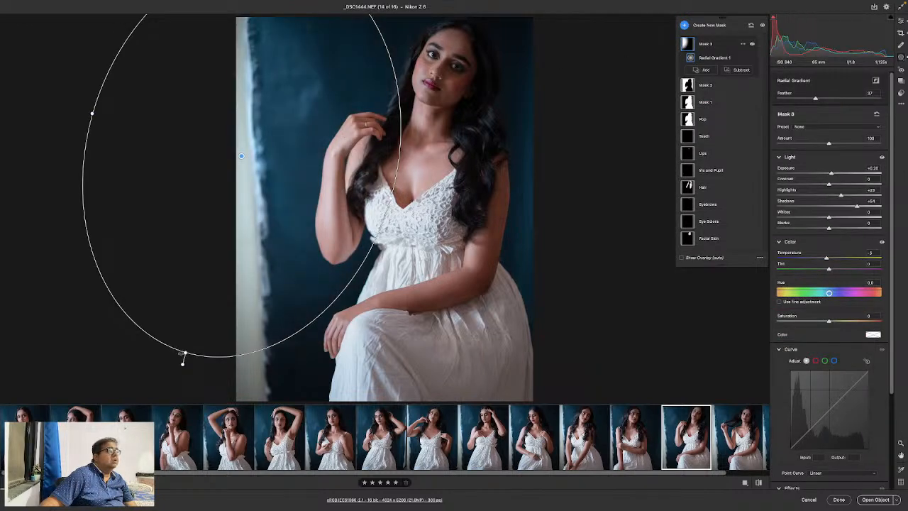
left_click_drag(185, 354, 172, 394)
left_click_drag(218, 328, 270, 308)
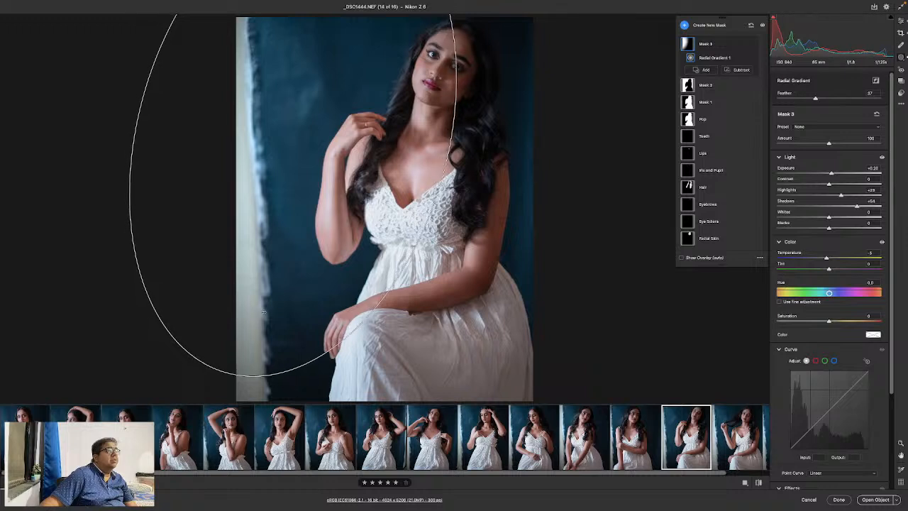
left_click_drag(444, 177, 463, 184)
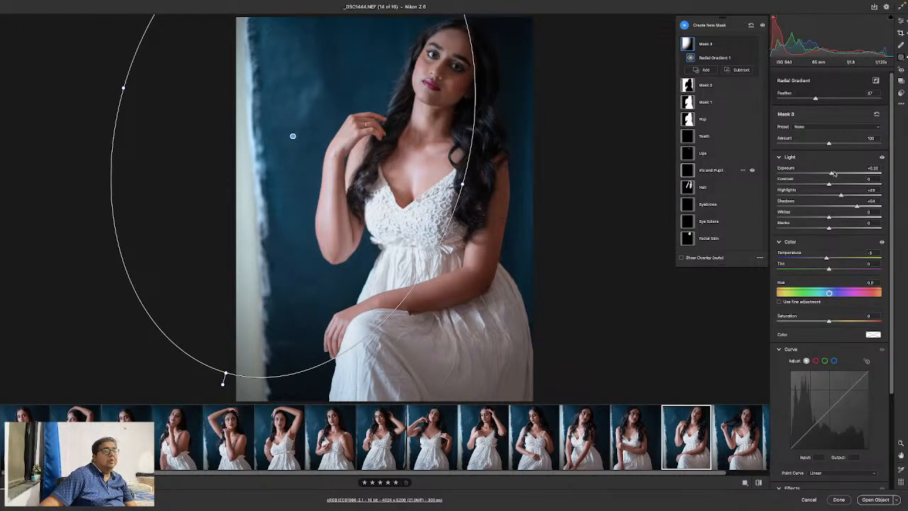
left_click_drag(833, 174, 837, 174)
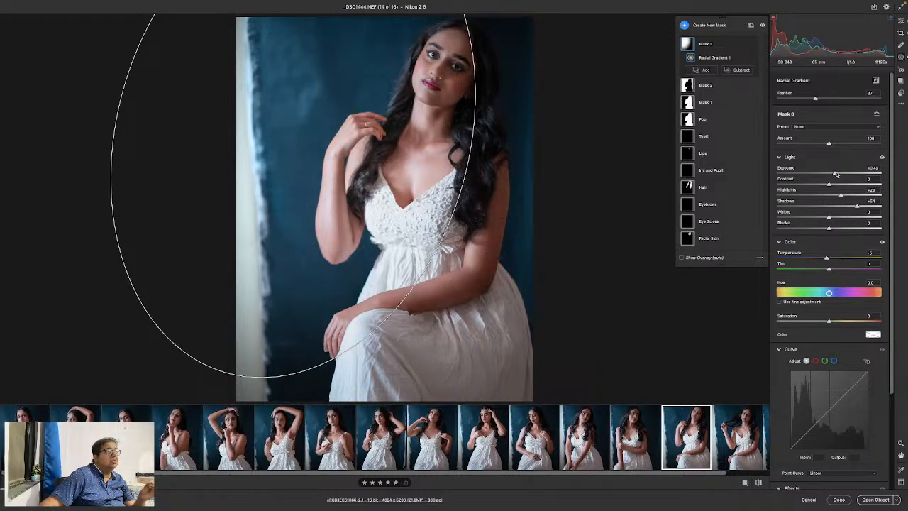
mouse_move(402, 222)
left_mouse_down()
mouse_move(392, 222)
mouse_move(413, 226)
left_mouse_up()
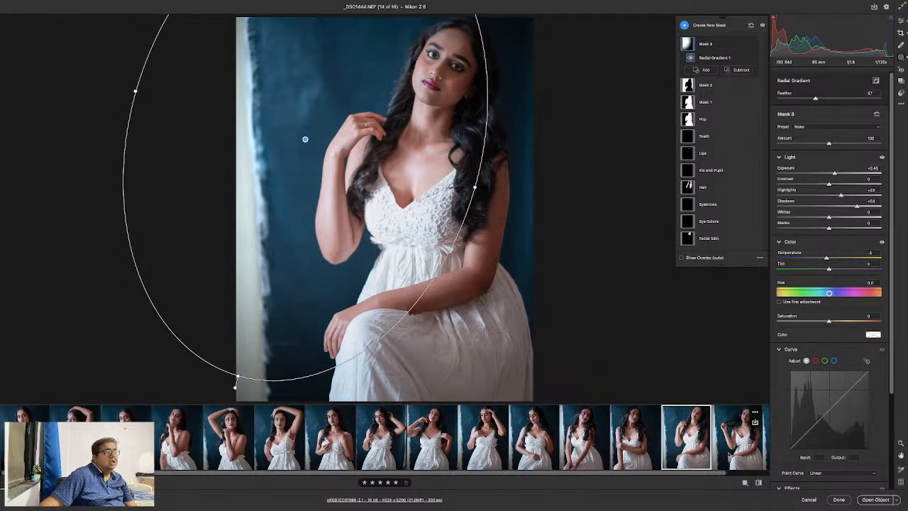
Step: Select the last five portraits and shift their Mask 3 radial gradient sideways so it reaches further over the model
left_click(729, 454)
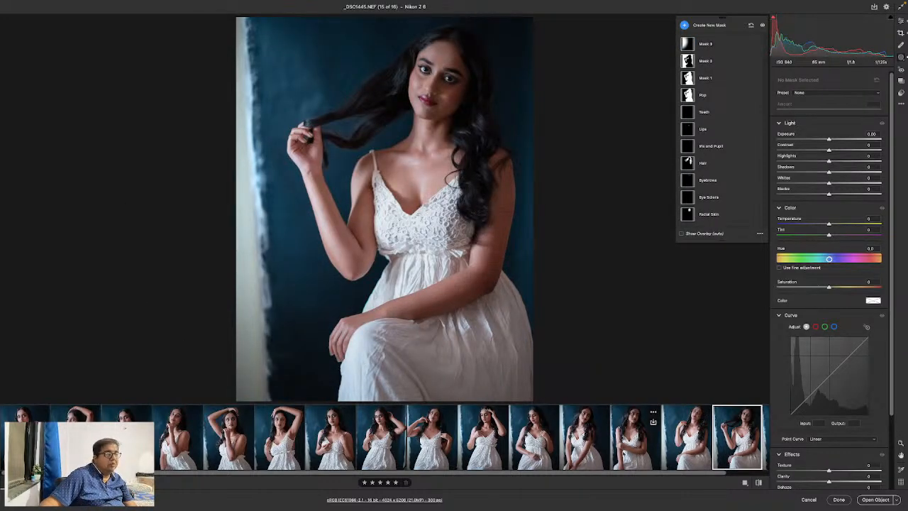
left_click(583, 449)
left_click(764, 451, "shift")
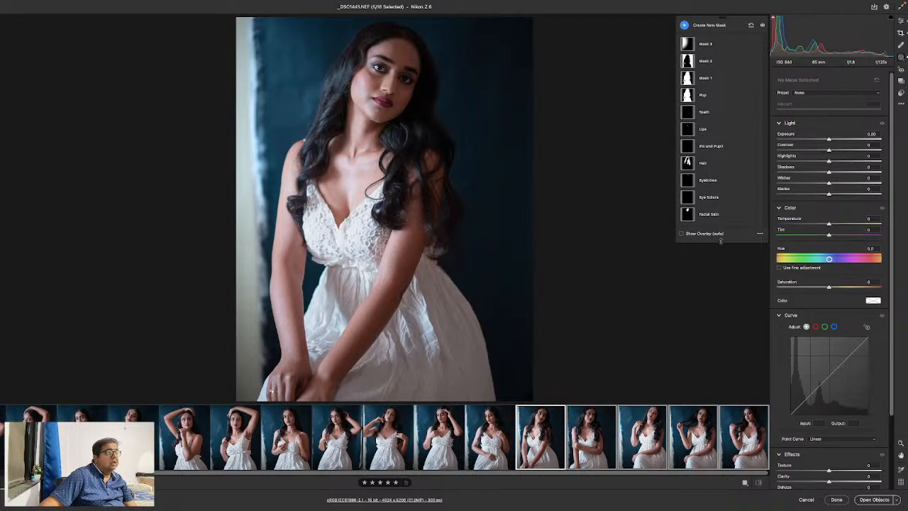
left_click(705, 43)
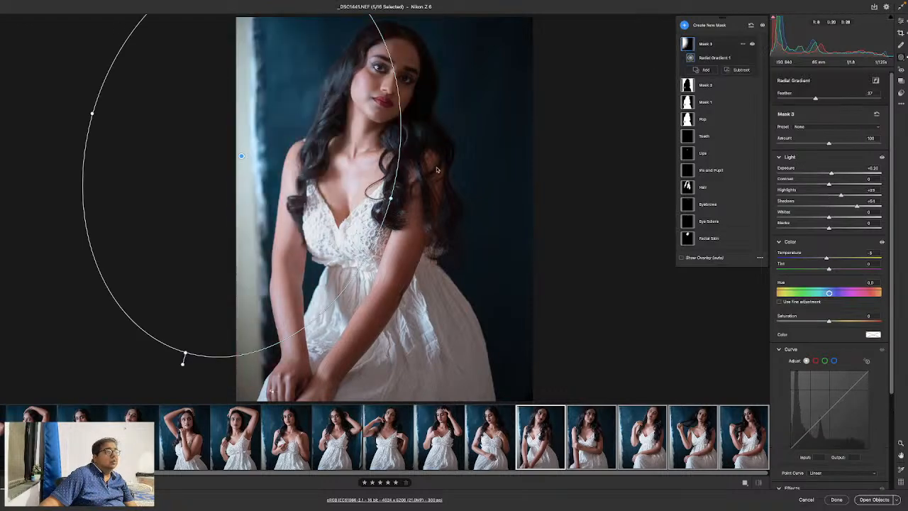
left_click_drag(241, 155, 280, 159)
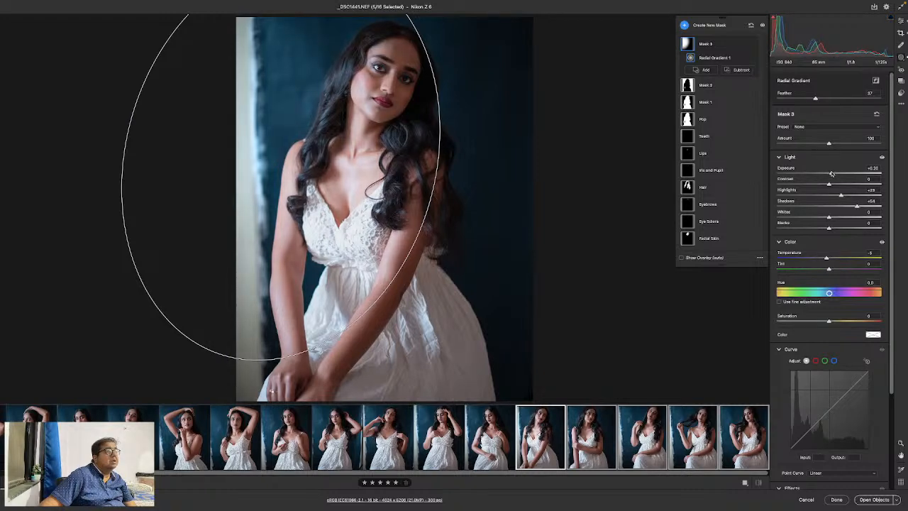
Step: For the second to ninth portraits, shift the Mask 3 radial gradient over the model, lengthen it downward, and set its exposure to +0.40
left_click(386, 441)
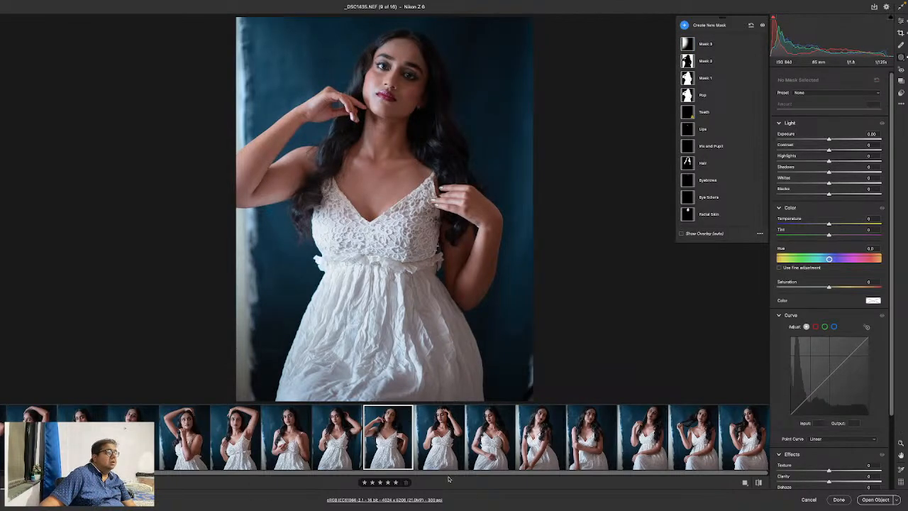
left_click(186, 448)
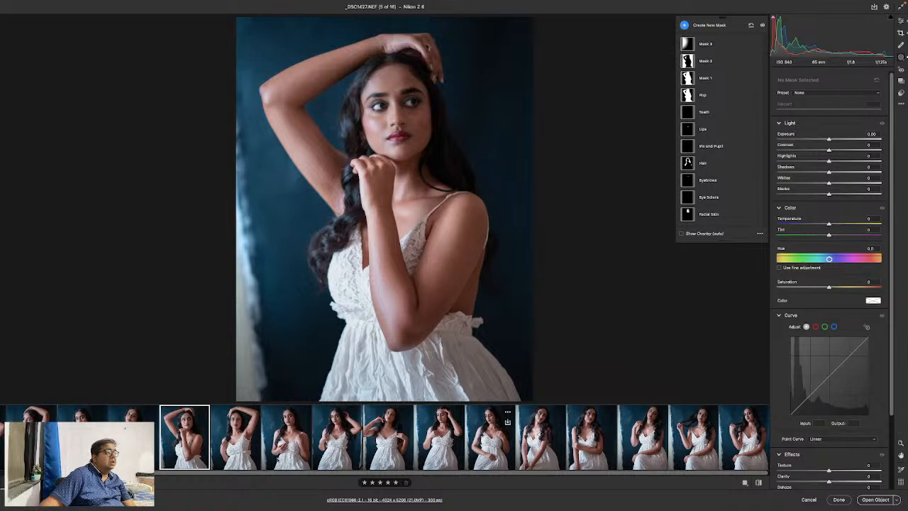
left_click(92, 415)
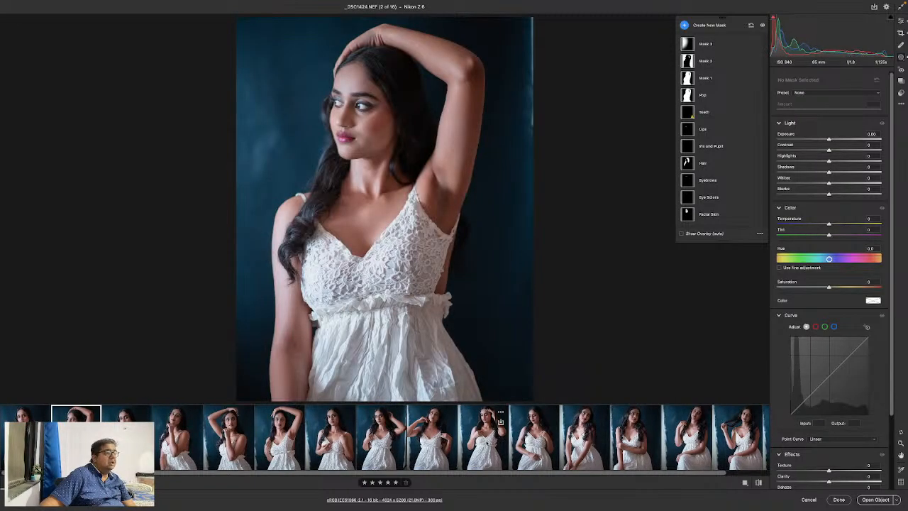
left_click(433, 438, "shift")
left_click(705, 44)
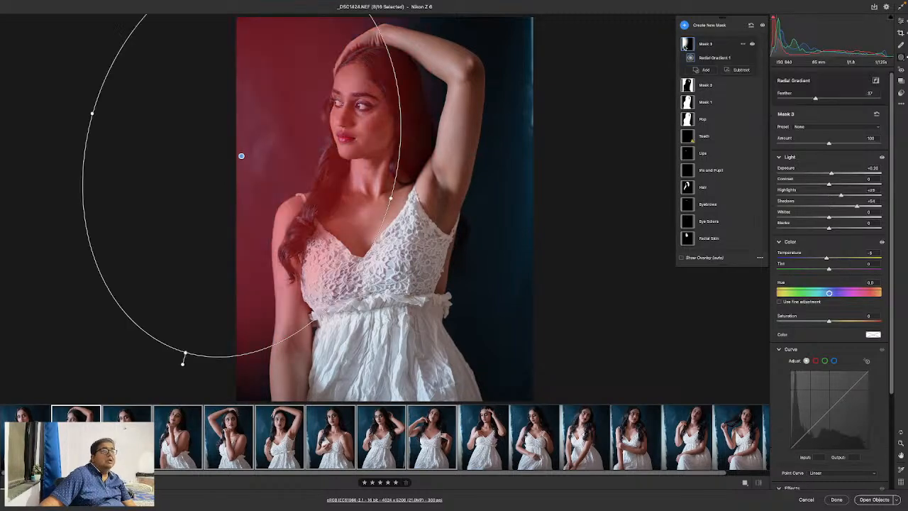
left_click_drag(241, 156, 266, 156)
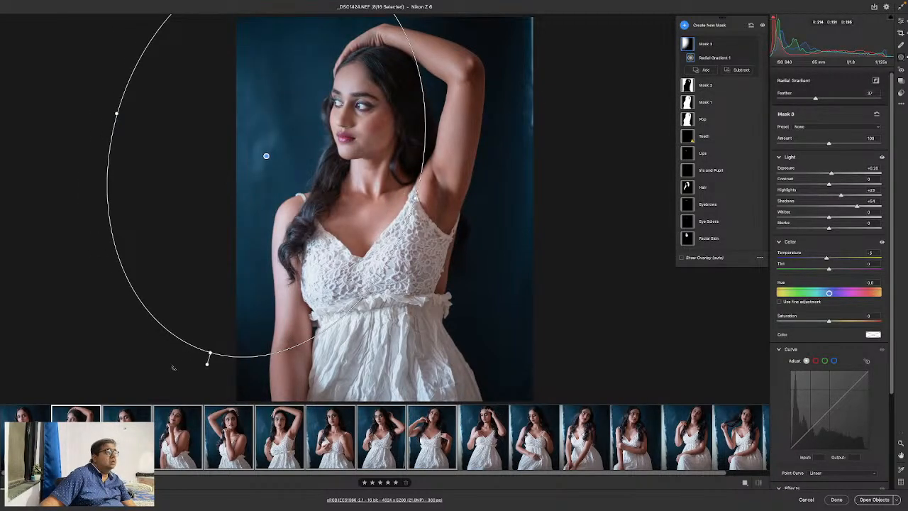
left_click_drag(211, 353, 202, 375)
left_click_drag(832, 175, 834, 175)
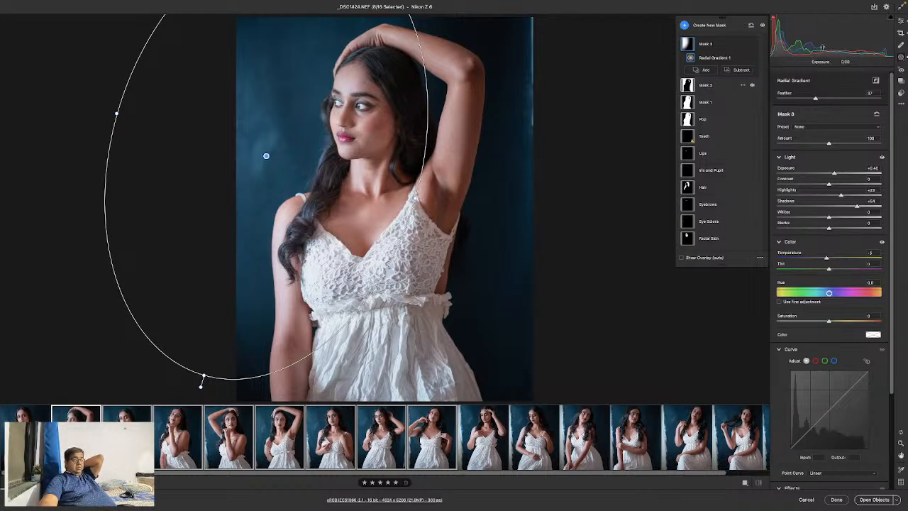
Step: Close the masks, save the Camera Raw edits without opening the images, and return to the Bridge thumbnails
left_click(901, 21)
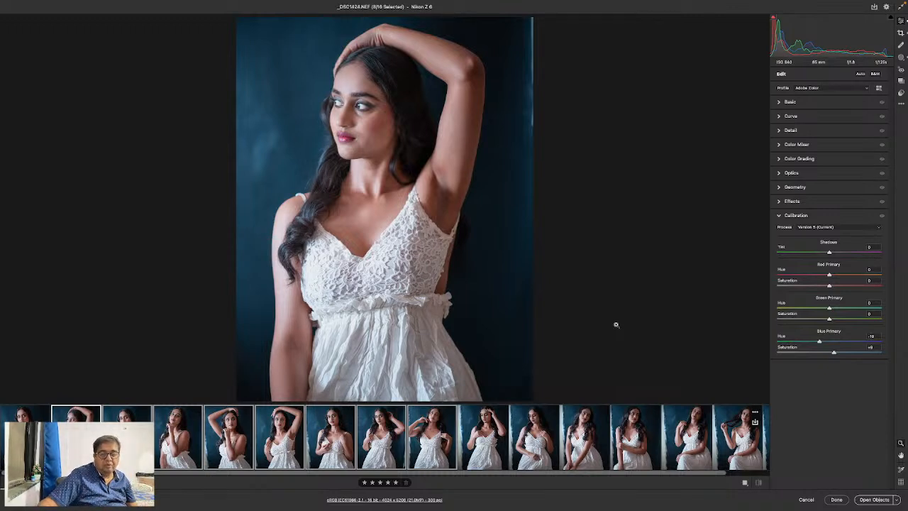
left_click(837, 500)
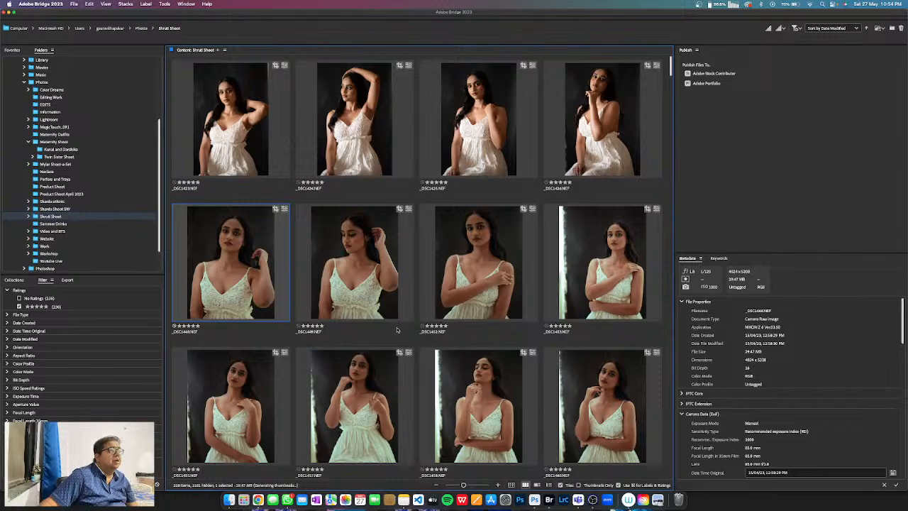
scroll(398, 281, "down", 10)
scroll(397, 281, "up", 10)
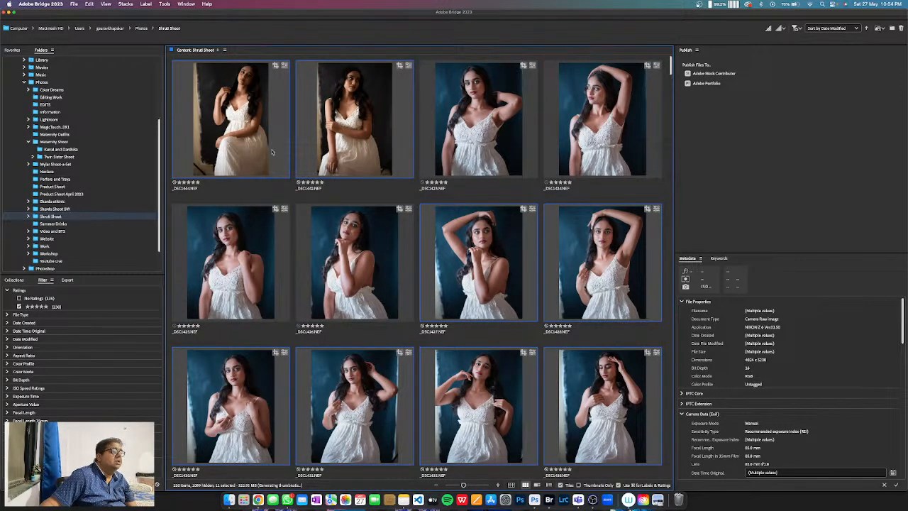
Step: Examine the edited white-dress portraits one after another in full-screen preview, checking colour and light across the set
left_click(242, 133)
key("space")
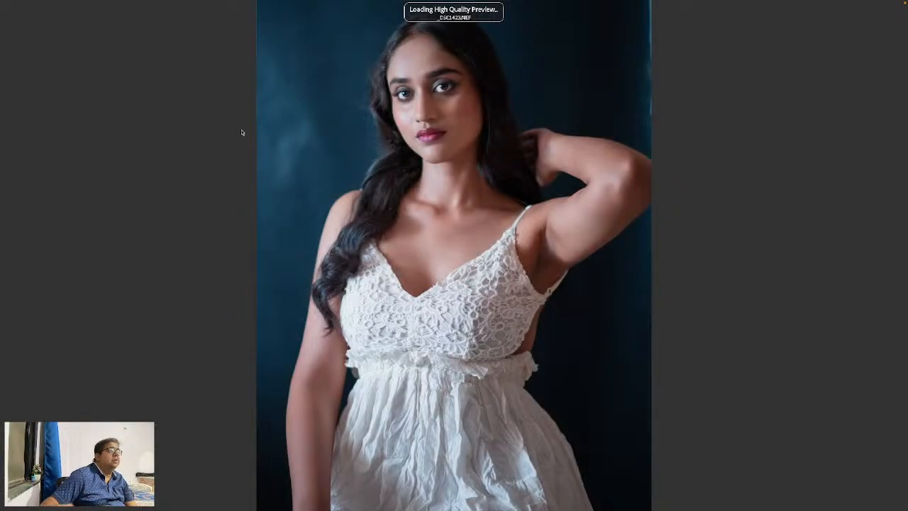
key("Right")
key("Right")
key("Right")
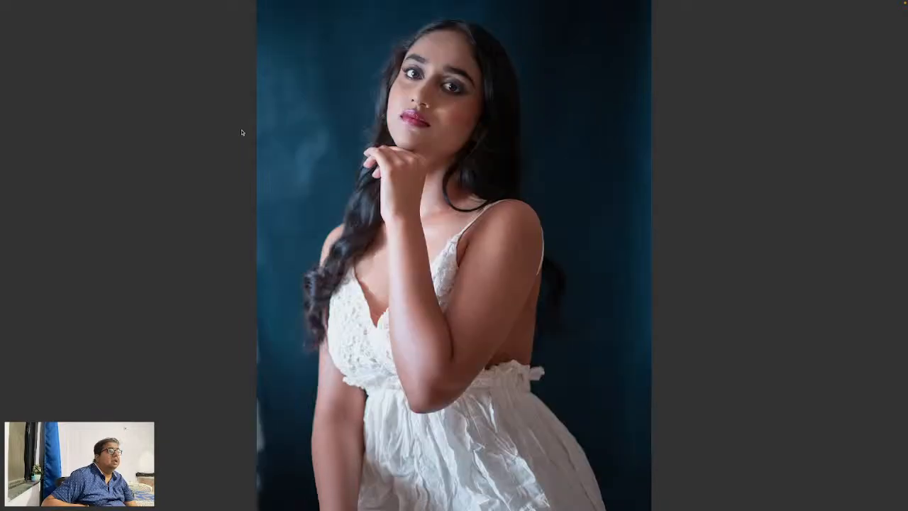
key("Right")
key("Right")
key("Right")
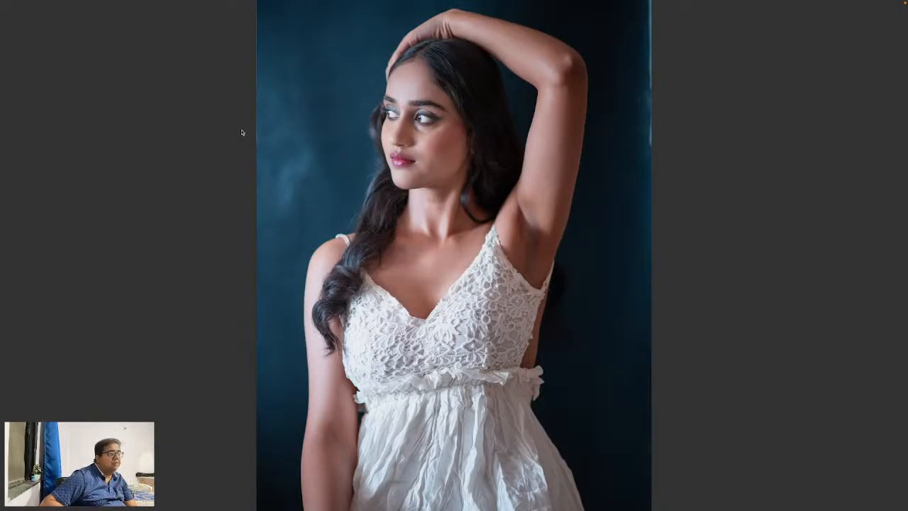
key("Right")
key("Right")
key("Right")
key("Right")
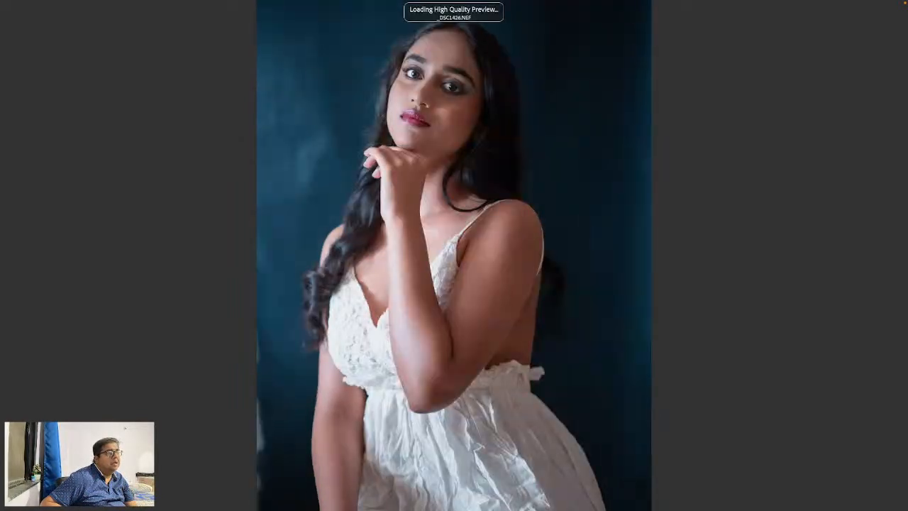
key("Right")
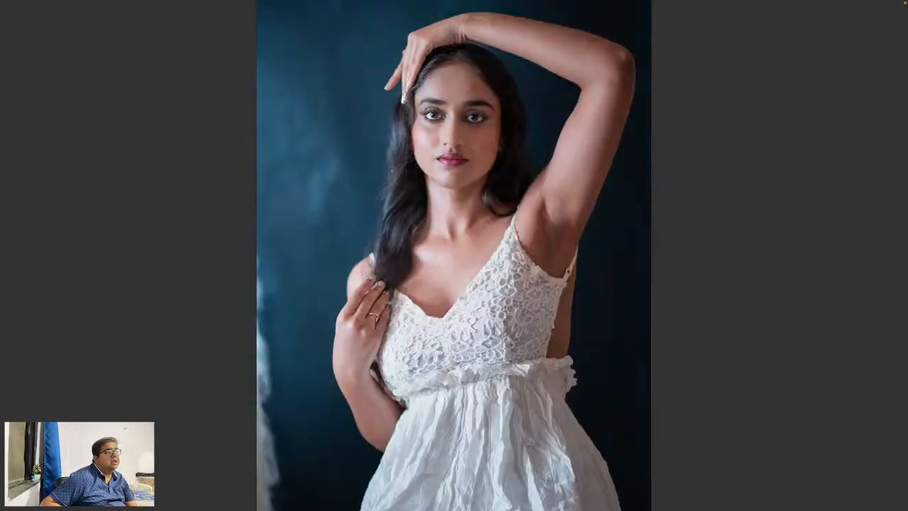
key("Right")
key("Right")
key("Right")
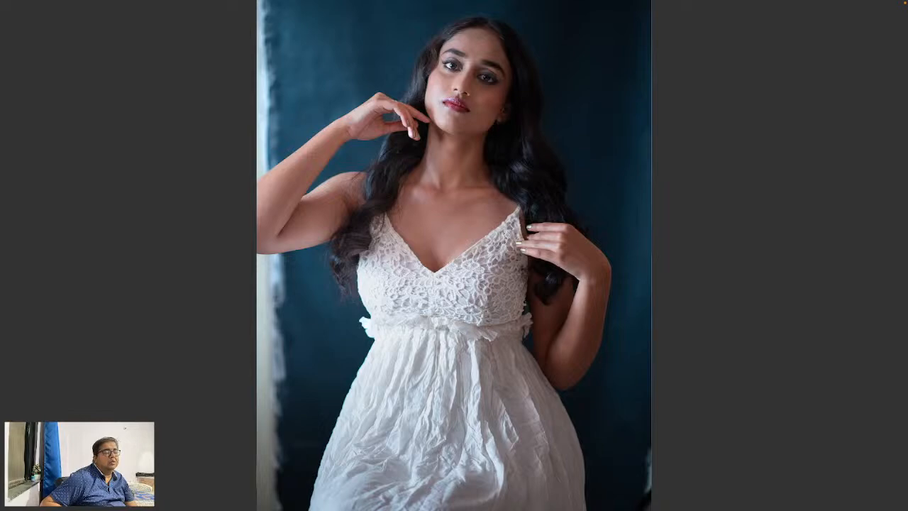
key("Right")
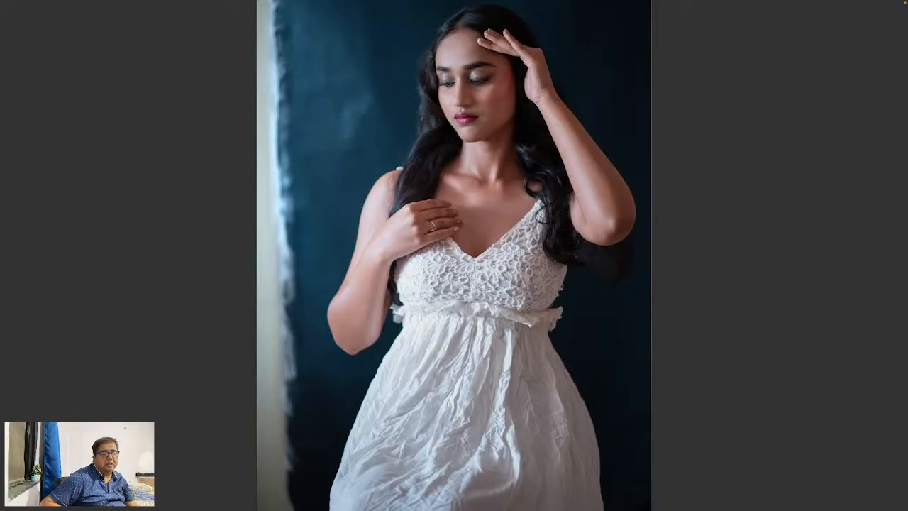
key("Right")
key("Right")
key("Right")
key("Right")
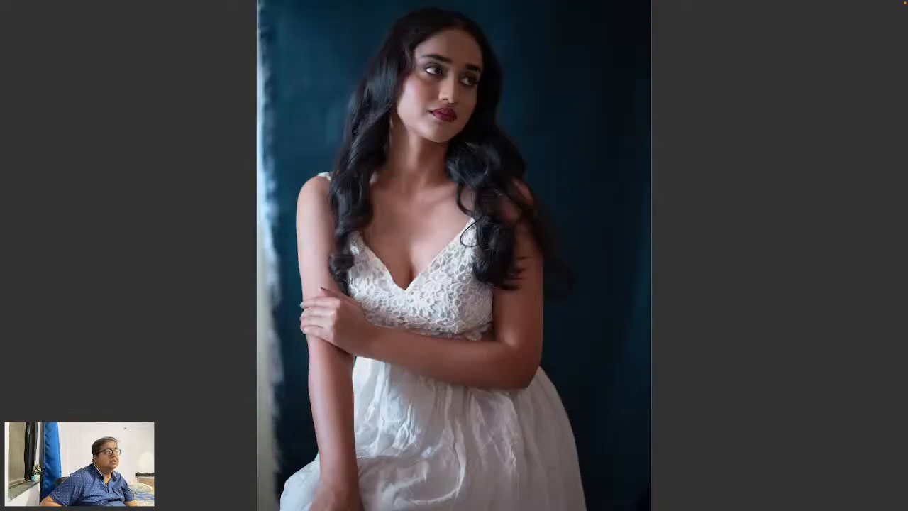
key("Right")
key("Right")
key("Escape")
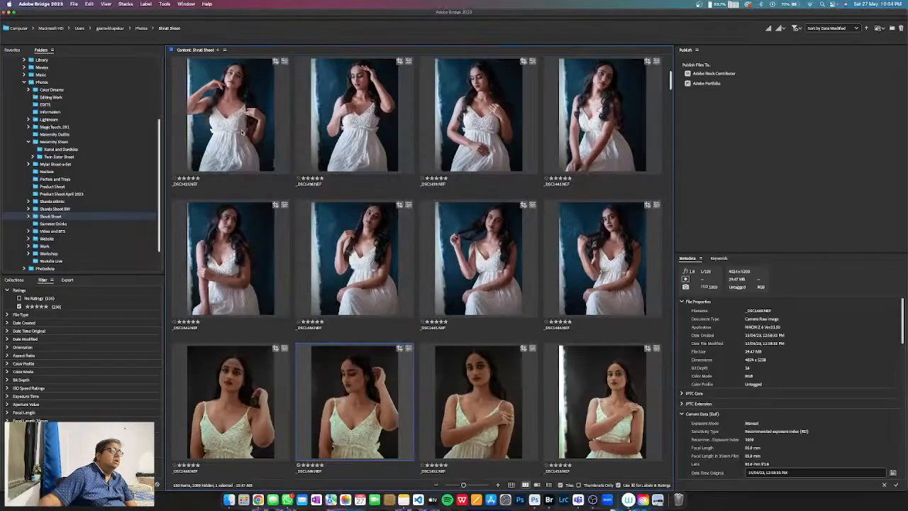
Step: Find the red-flower portraits in the folder and examine the one with the model smelling the bouquet at full screen
scroll(323, 184, "down", 5)
scroll(493, 260, "down", 5)
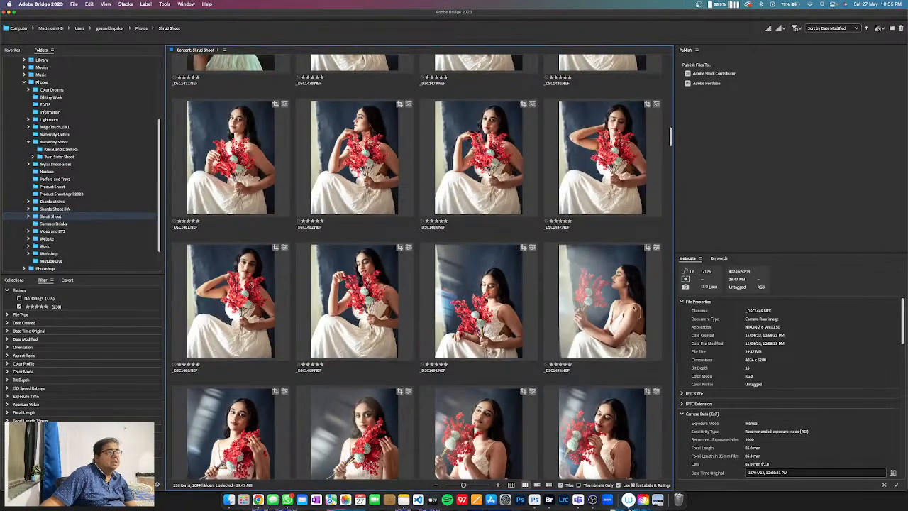
left_click(614, 299)
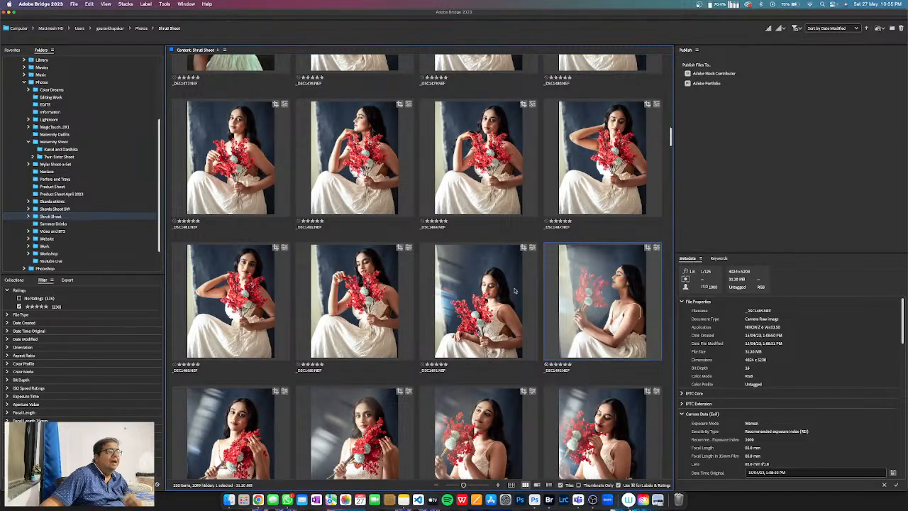
left_click(488, 297)
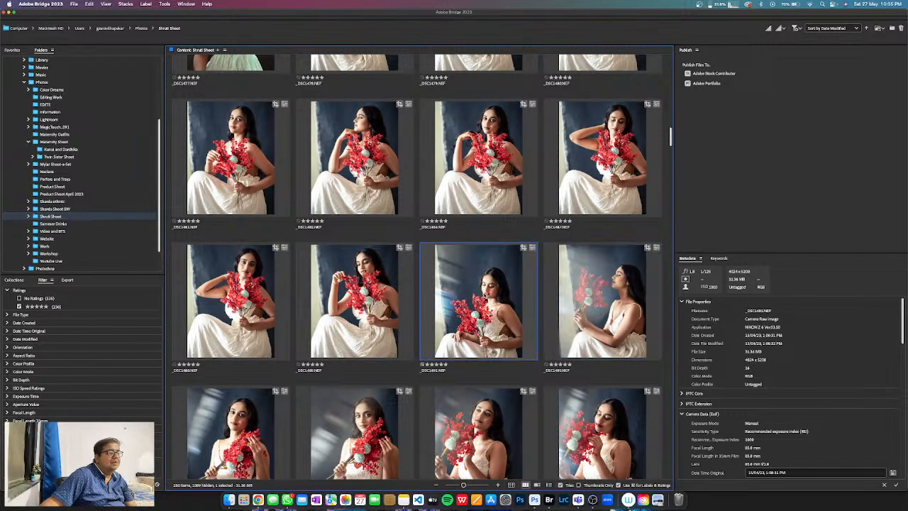
key("space")
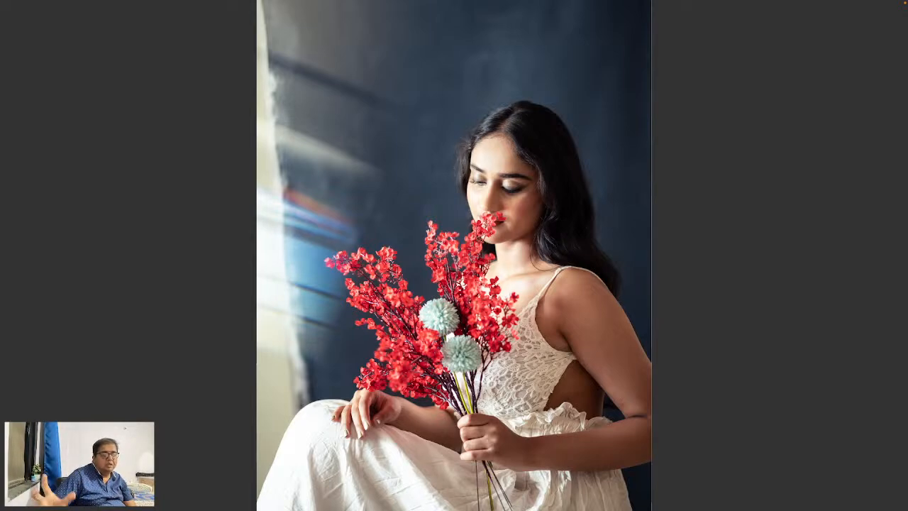
key("space")
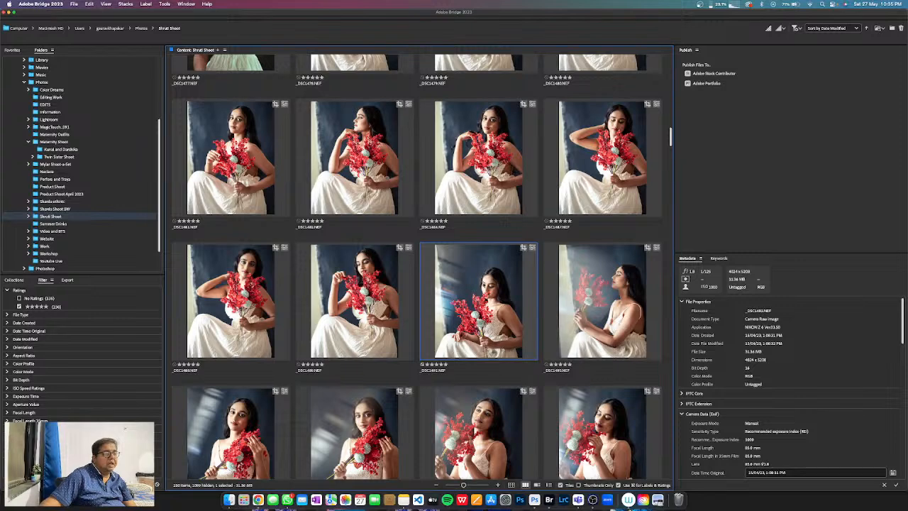
Step: Preview the portrait with the model looking down over the red bouquet, and select it with the six red-flower portraits preceding it
scroll(597, 277, "down", 6)
left_click(601, 332)
key("space")
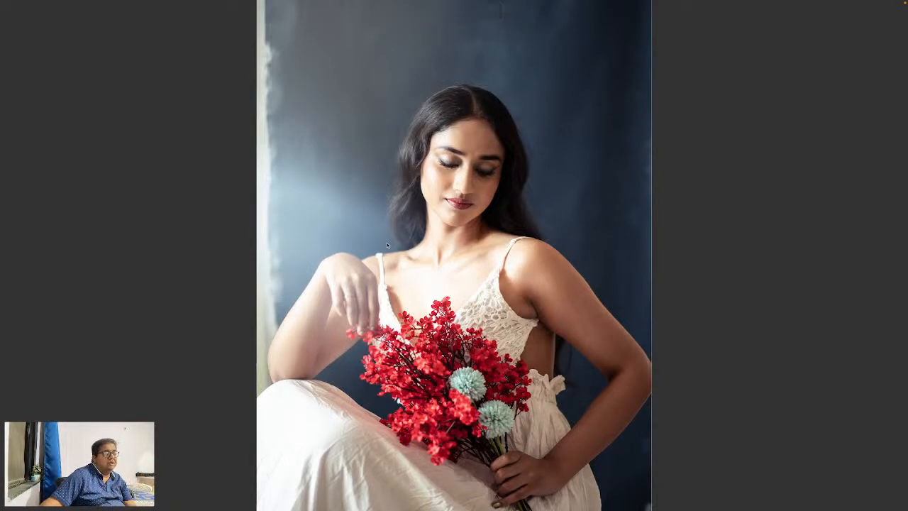
key("space")
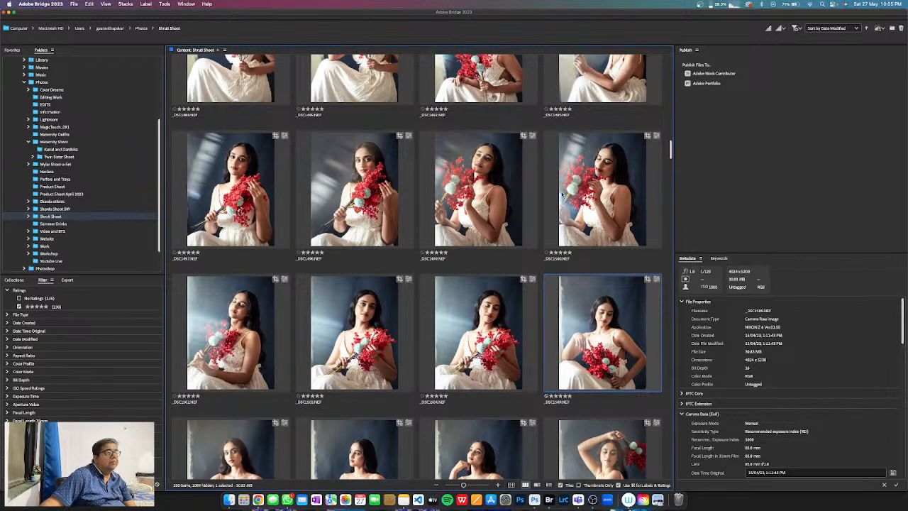
left_click(332, 206, "shift")
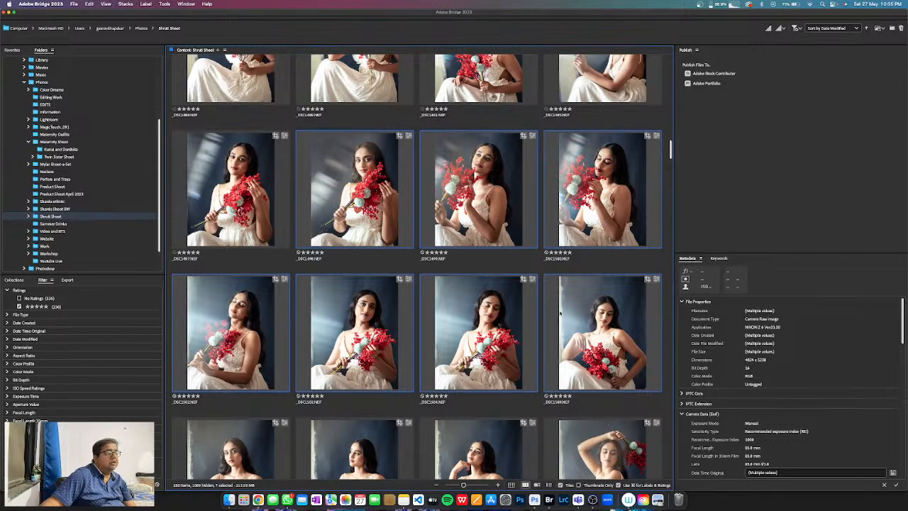
Step: Open the seven selected portraits in Camera Raw and reset all of them to the default settings
right_click(607, 333)
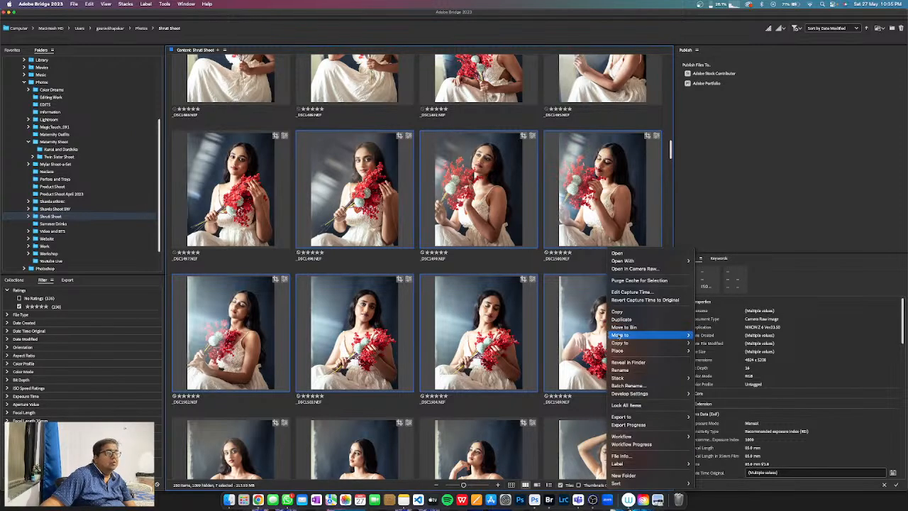
left_click(642, 270)
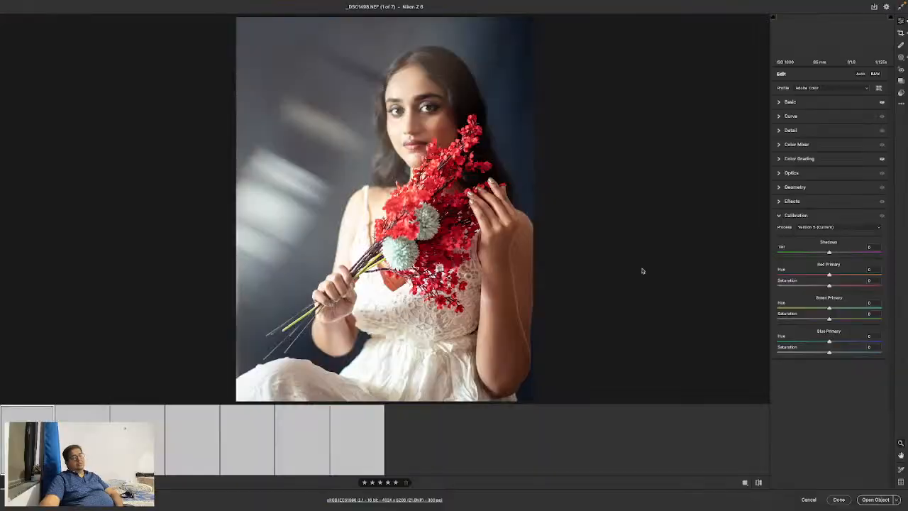
key("ctrl+a")
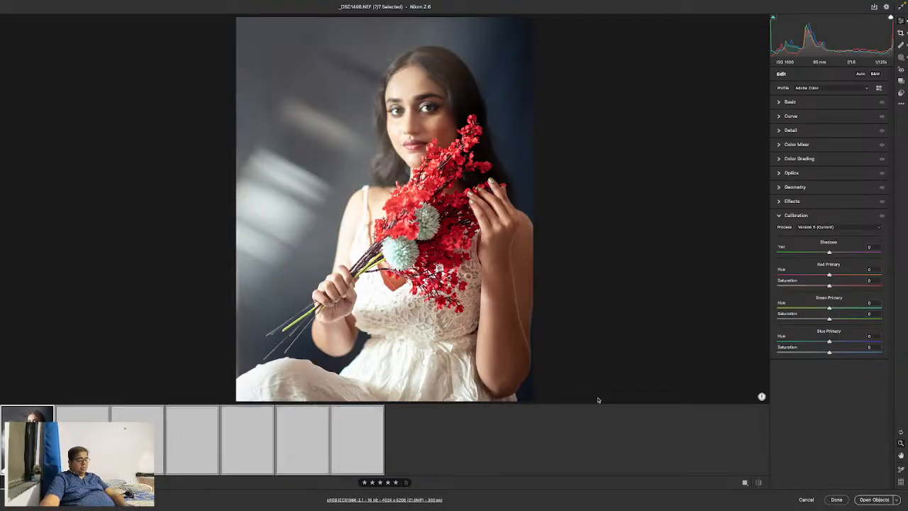
left_click(900, 103)
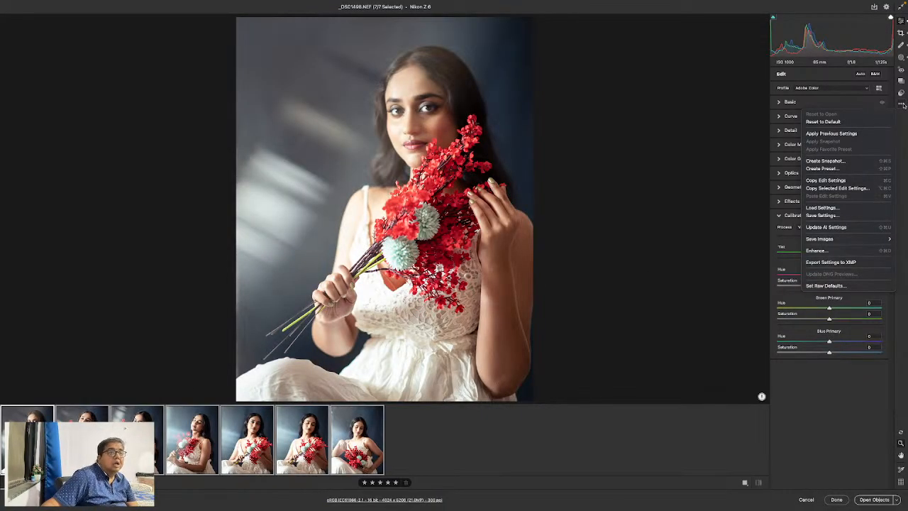
left_click(851, 122)
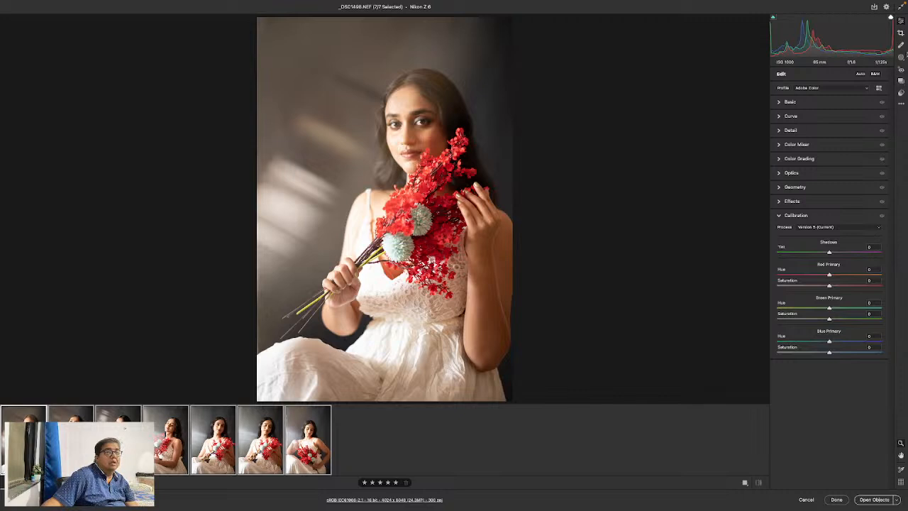
Step: Crop all seven photos to the 8.5 x 11 ratio, reposition the picture within the frame and return to the edit settings
left_click(900, 33)
left_click(799, 87)
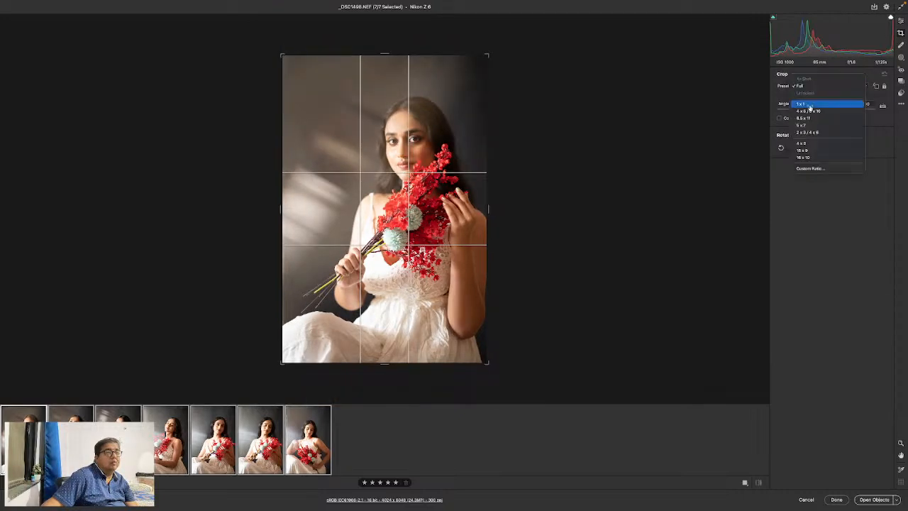
left_click(813, 119)
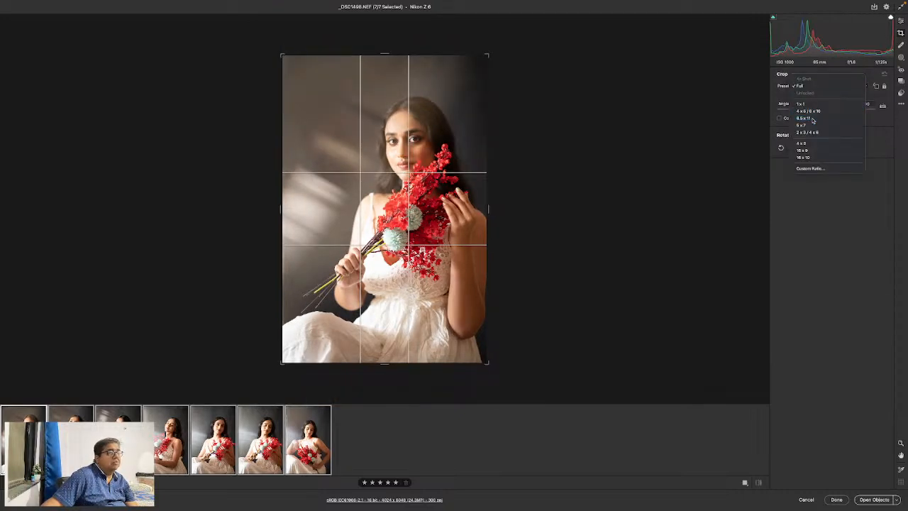
left_click_drag(472, 132, 471, 117)
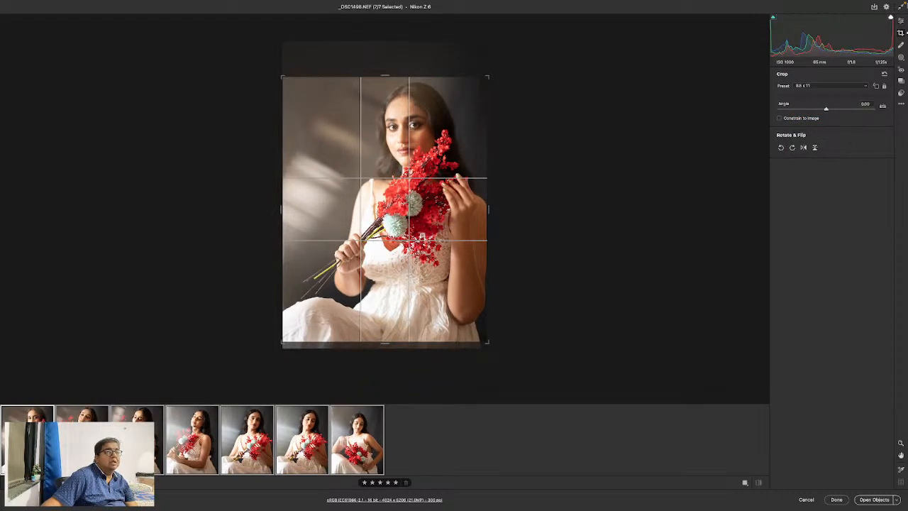
left_click(901, 22)
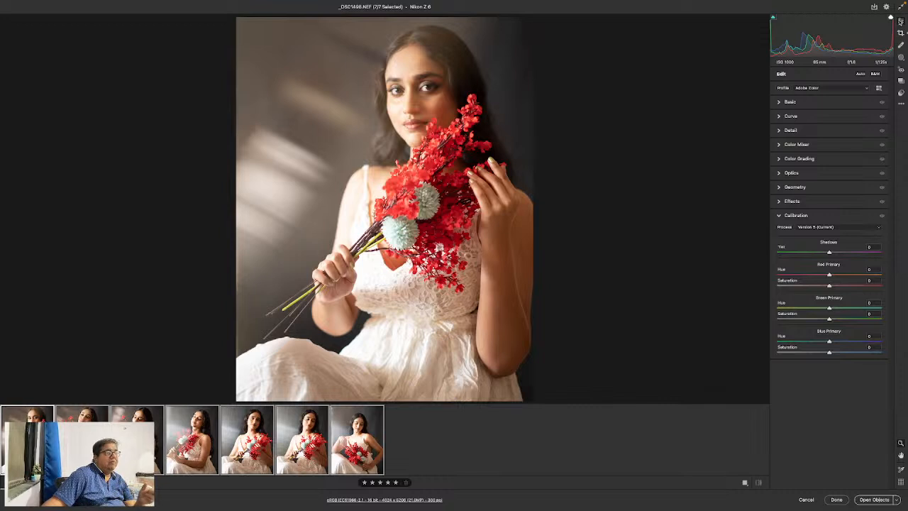
Step: Try a warmer white balance temperature on all seven photos and undo it
left_click(790, 101)
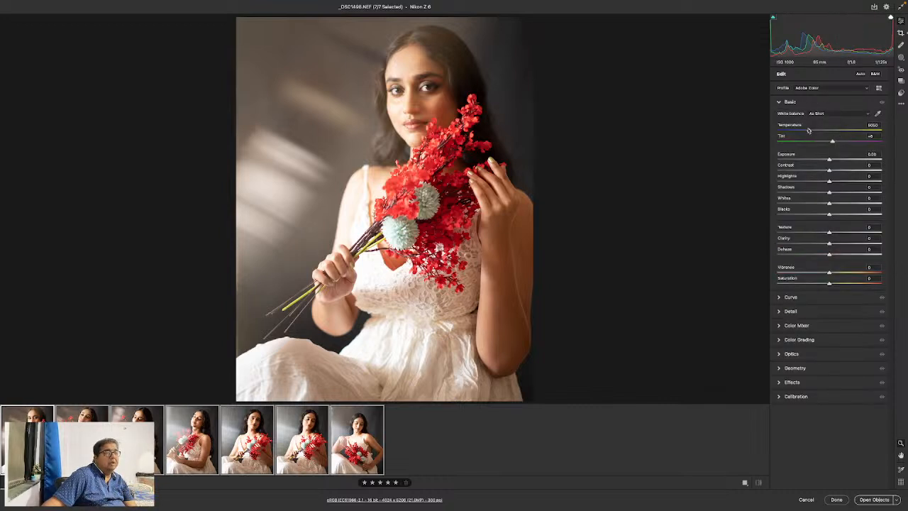
left_click_drag(804, 131, 828, 132)
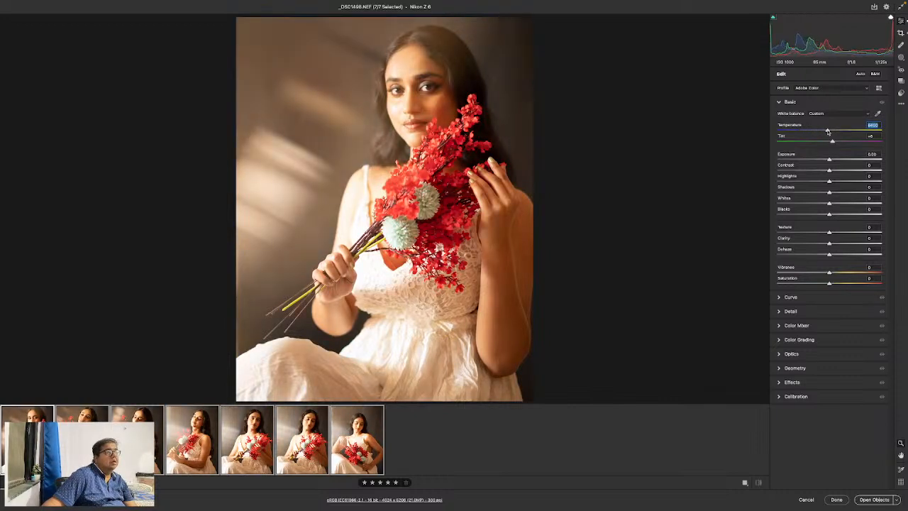
key("super+z")
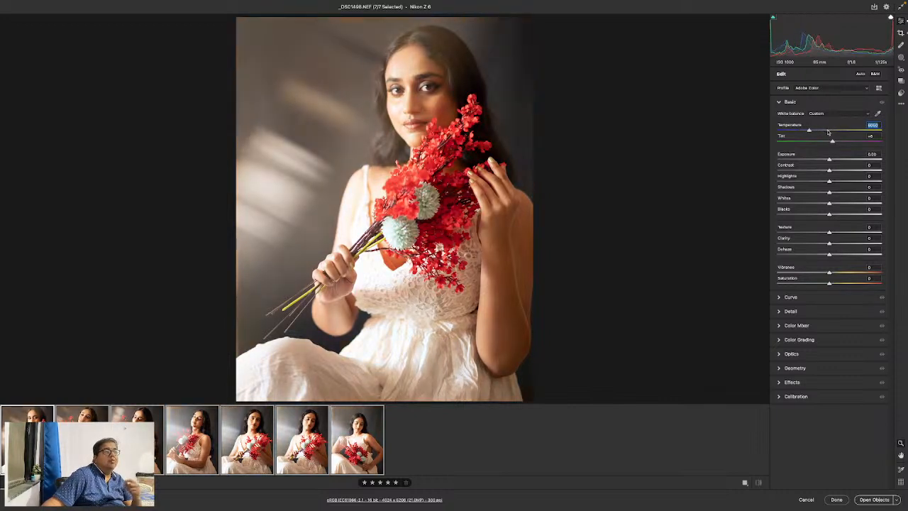
Step: Open the presets and bring the Adaptive: Portrait and Adaptive: Subject groups into view
left_click(902, 105)
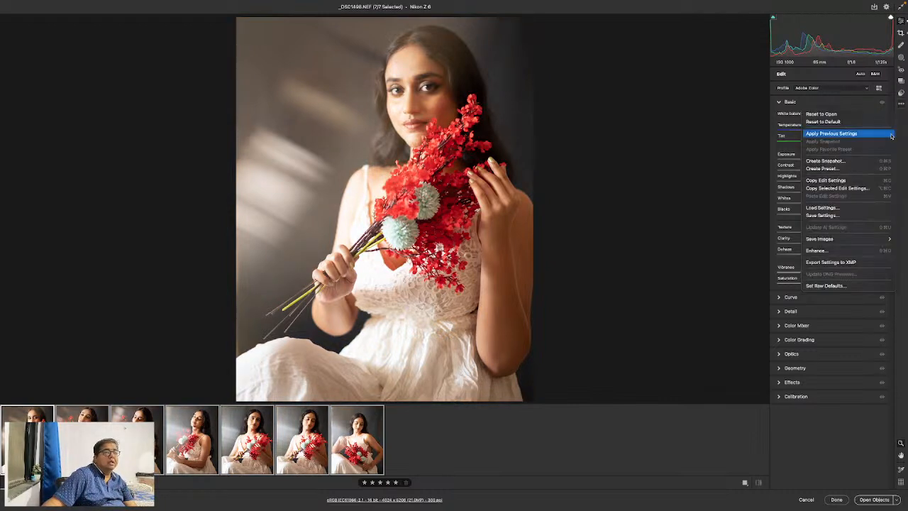
left_click(901, 94)
left_click_drag(892, 122, 900, 261)
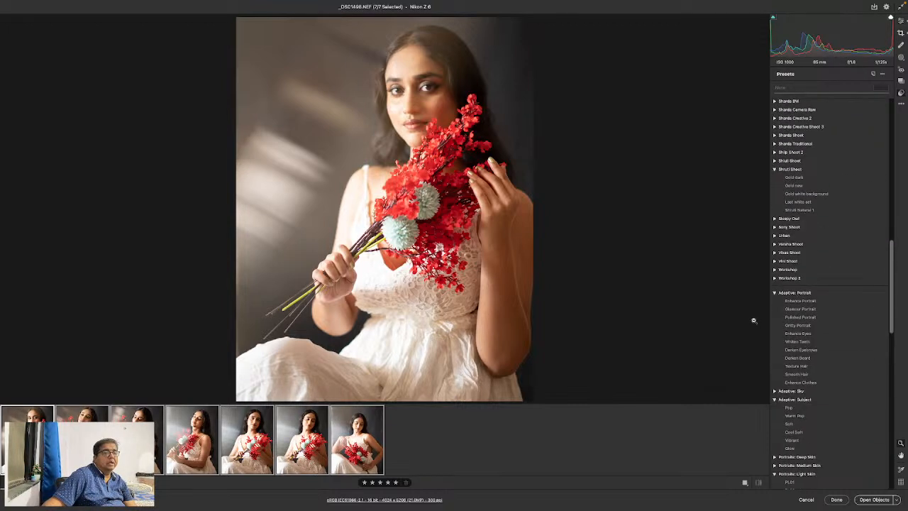
Step: Examine the woman's face close up in the first and second photos
left_click(430, 96)
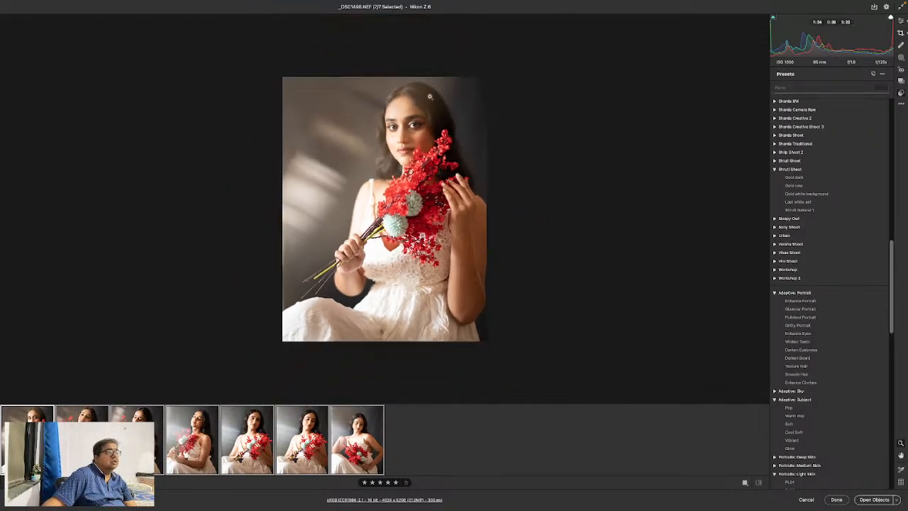
left_click(421, 124)
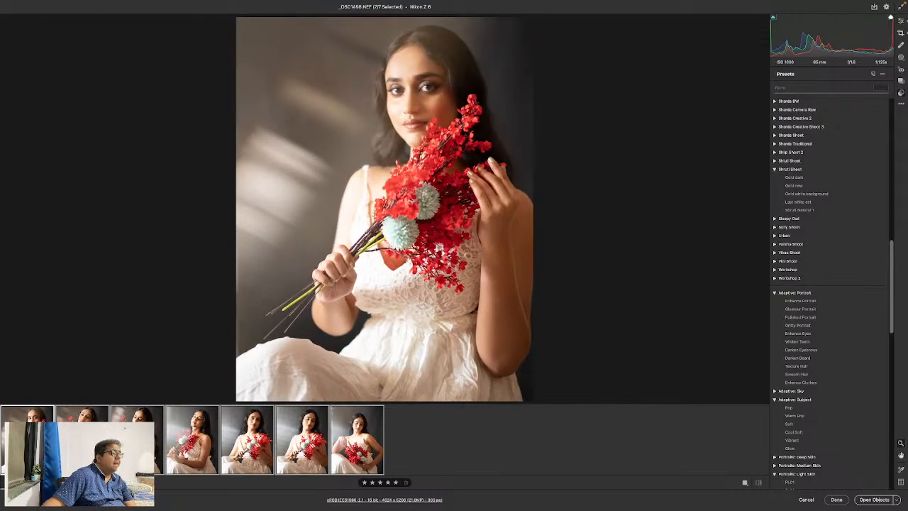
left_click(64, 482)
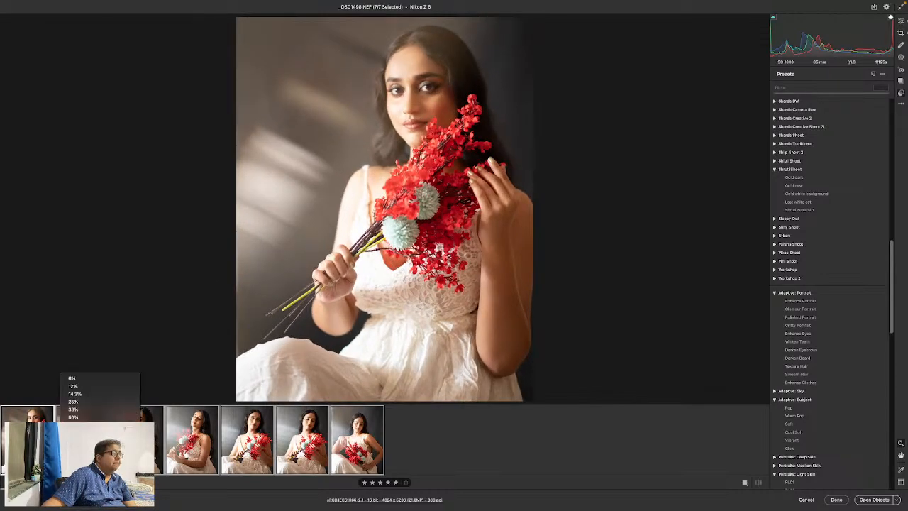
left_click(75, 433)
left_click(427, 97)
left_click(428, 97)
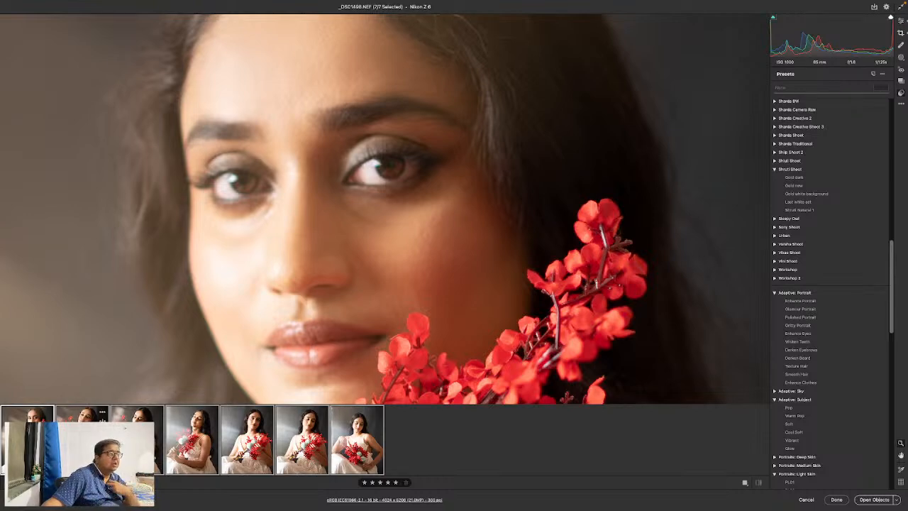
left_click(96, 411)
left_click(368, 239)
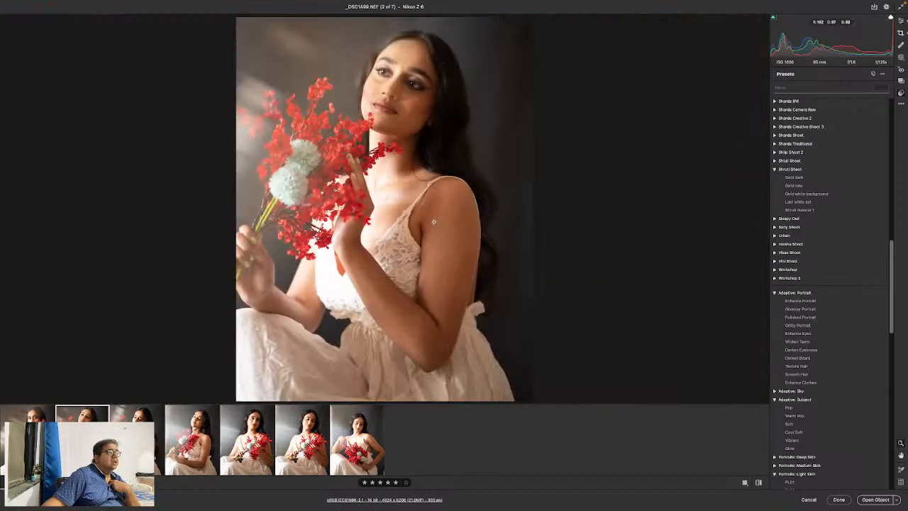
left_click(427, 85)
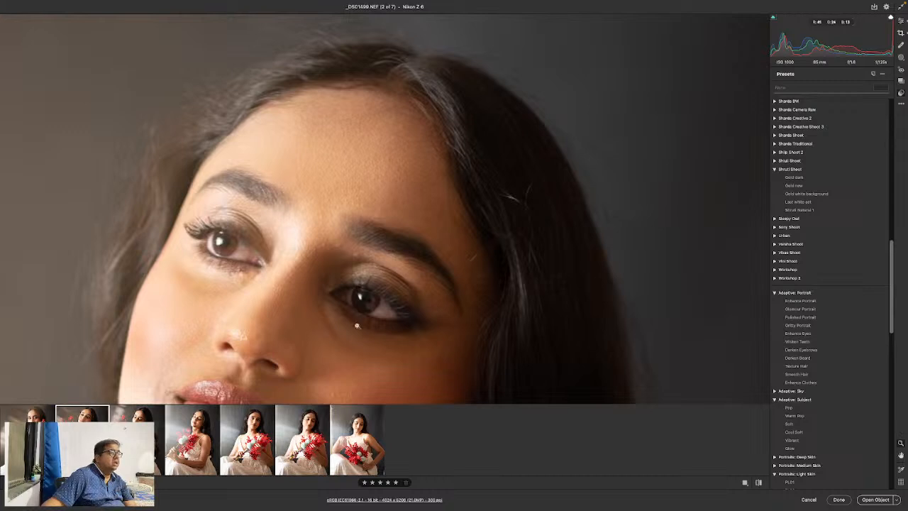
Step: Apply the adaptive Glamour Portrait preset and the Adaptive Subject Cool Soft preset to all seven photos
key("super+a")
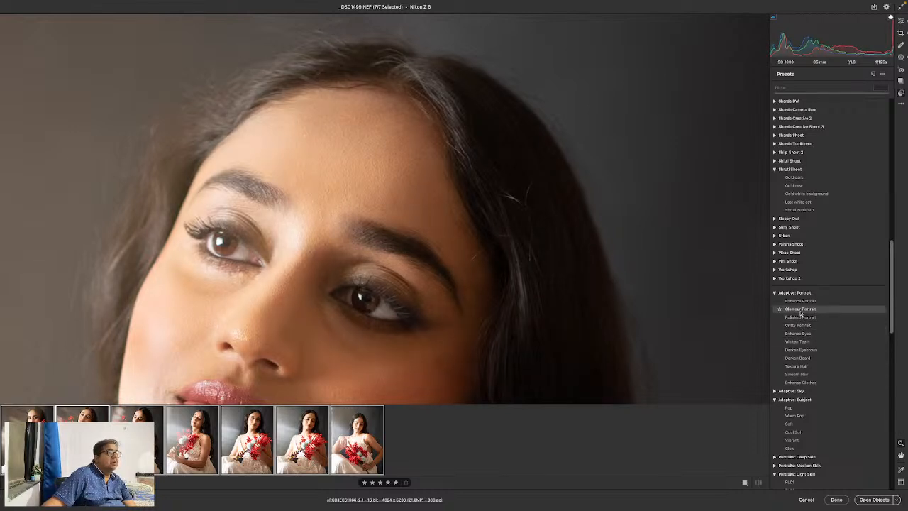
left_click(800, 309)
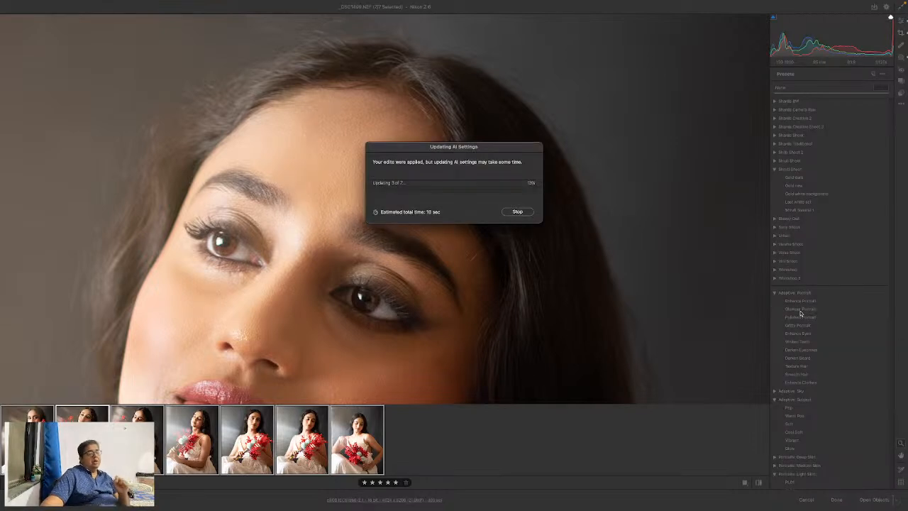
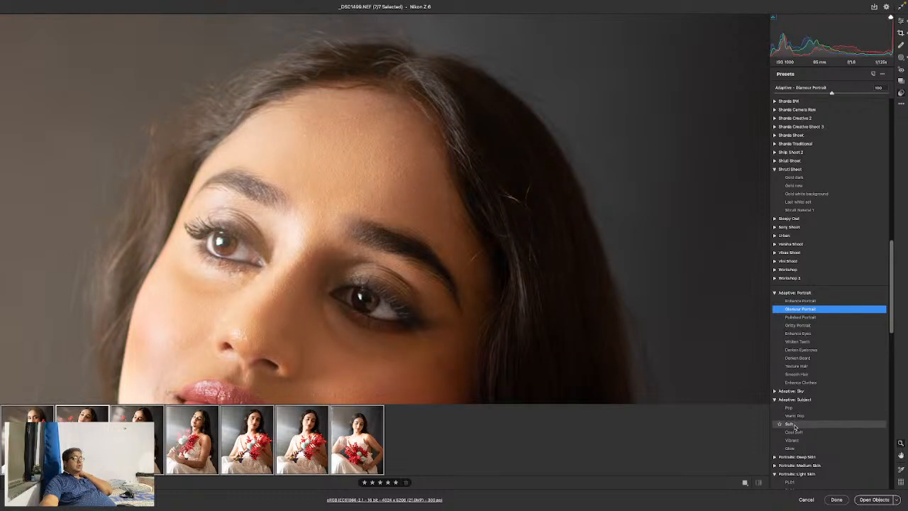
left_click(794, 432)
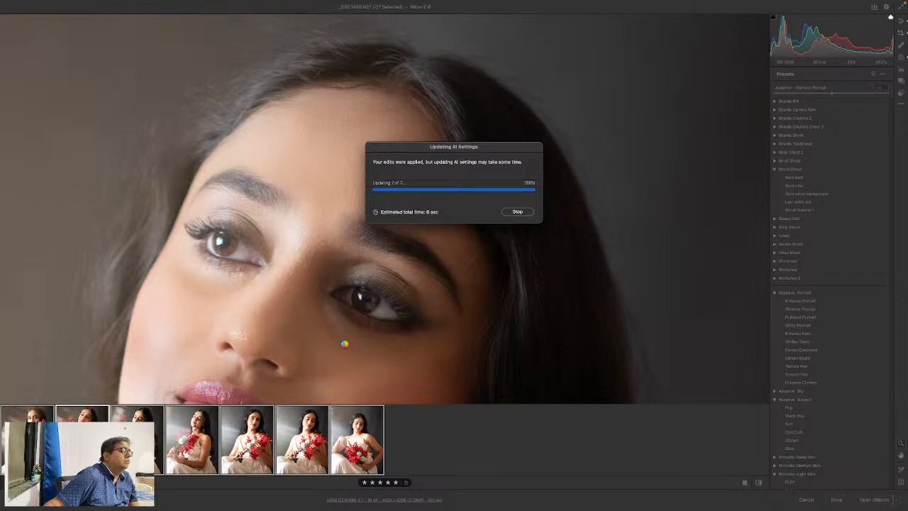
left_click(455, 284)
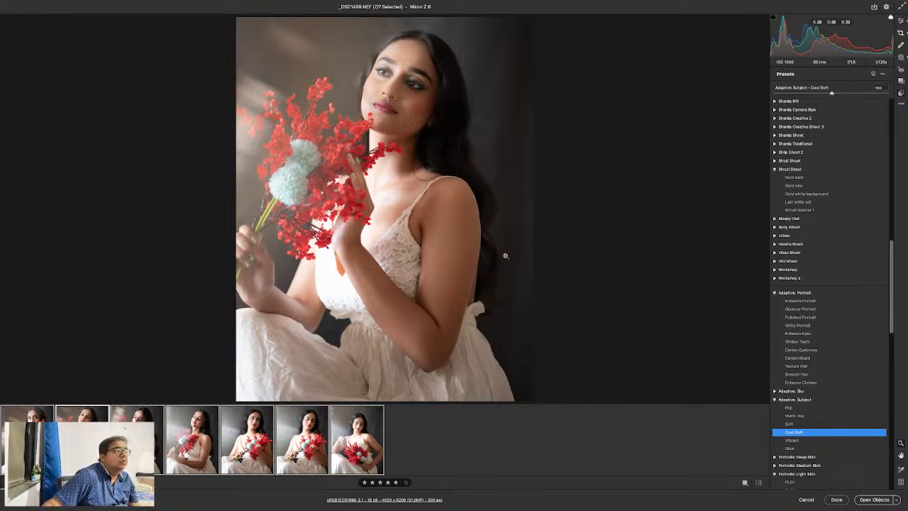
Step: Create a new subject mask on all seven photos
left_click(901, 59)
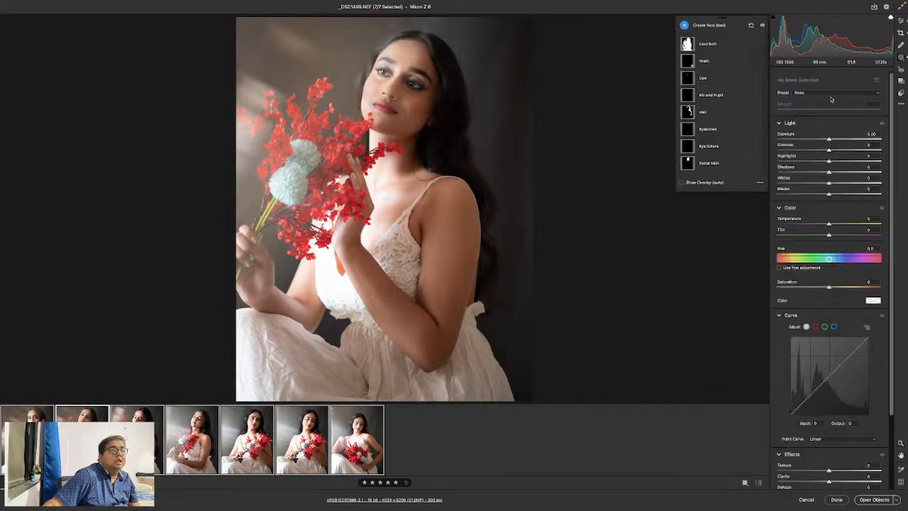
left_click(702, 26)
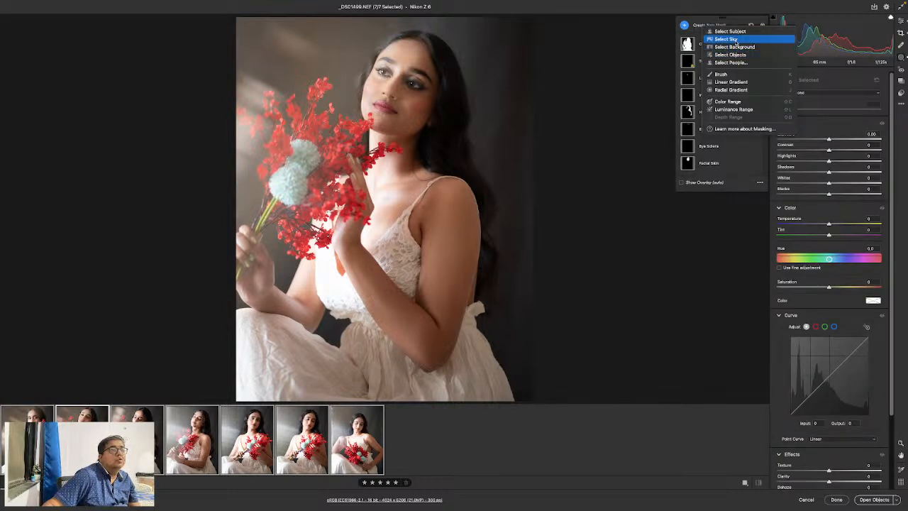
left_click(735, 32)
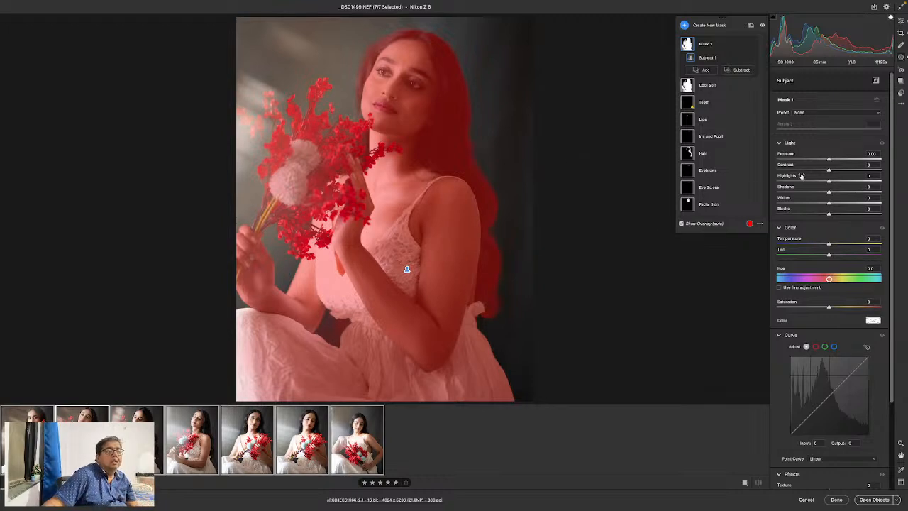
Step: Set the subject mask's shadows to +48, exposure to +0.10, temperature to +19 and tint to +13
left_click(854, 192)
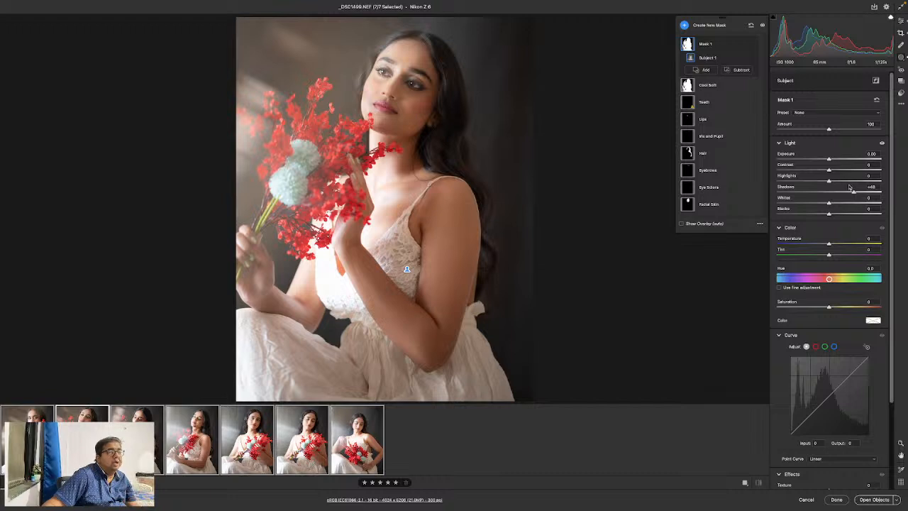
left_click_drag(829, 160, 831, 159)
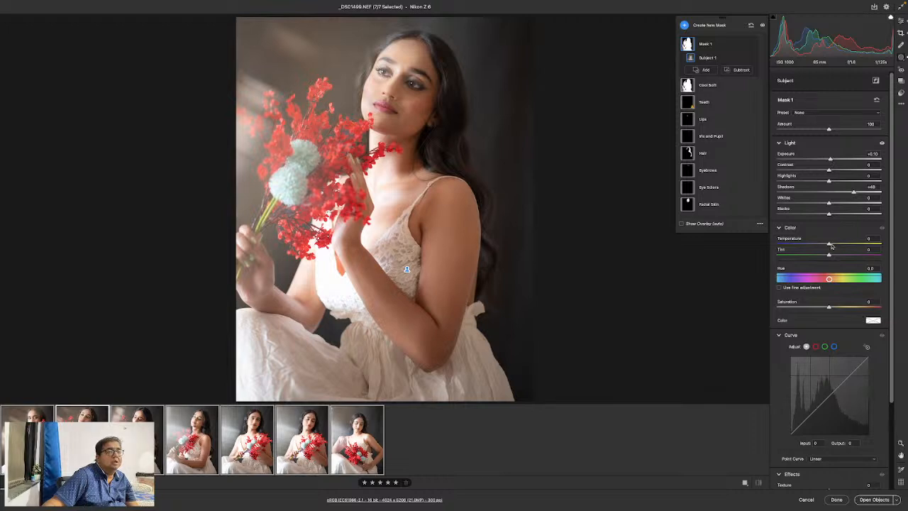
left_click_drag(830, 246, 839, 245)
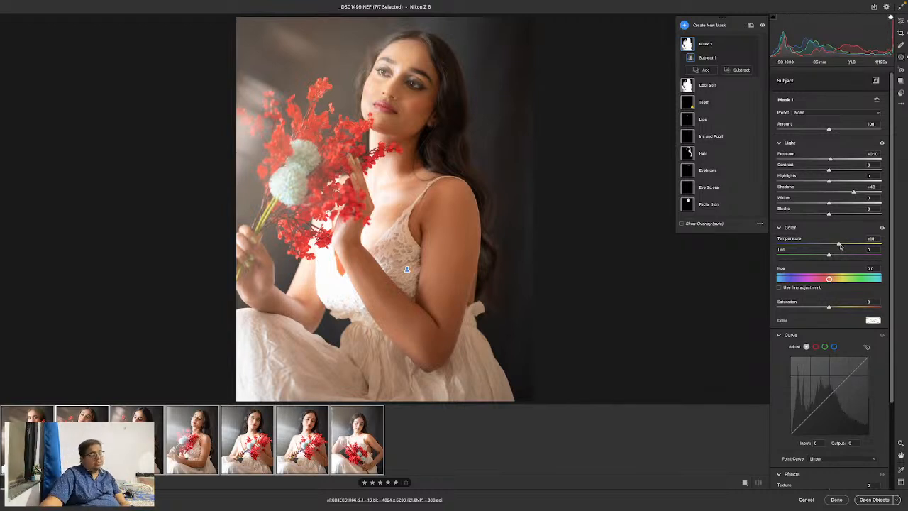
left_click_drag(829, 255, 836, 257)
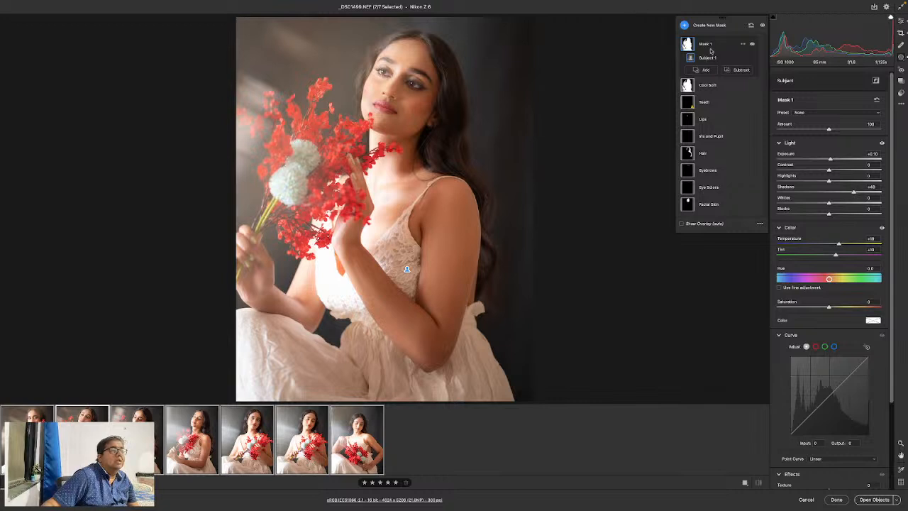
Step: Create a background mask on all seven photos and cool its temperature to -14
left_click(701, 26)
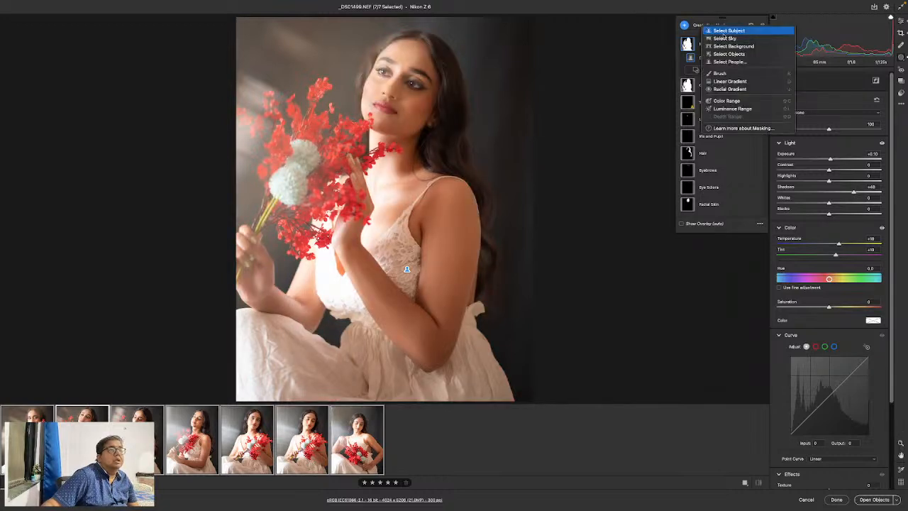
left_click(734, 47)
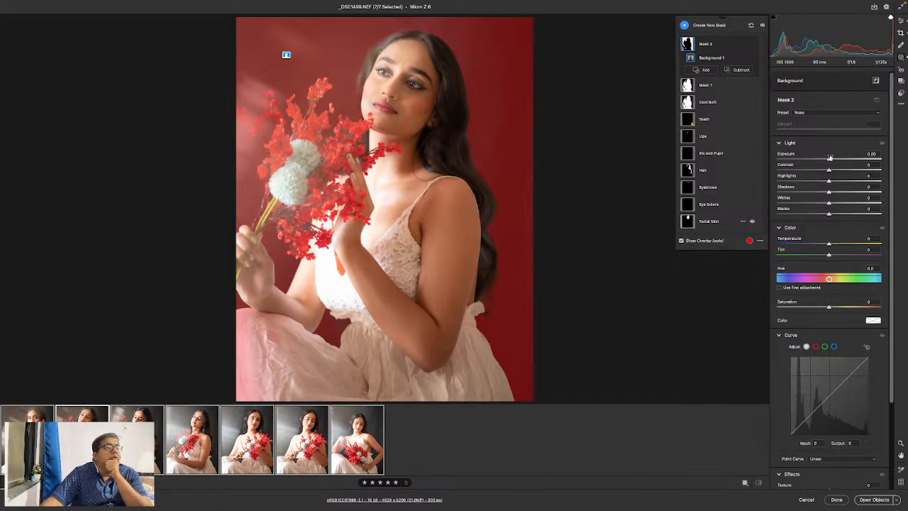
mouse_move(828, 244)
left_mouse_down()
mouse_move(817, 244)
mouse_move(853, 244)
mouse_move(821, 245)
left_mouse_up()
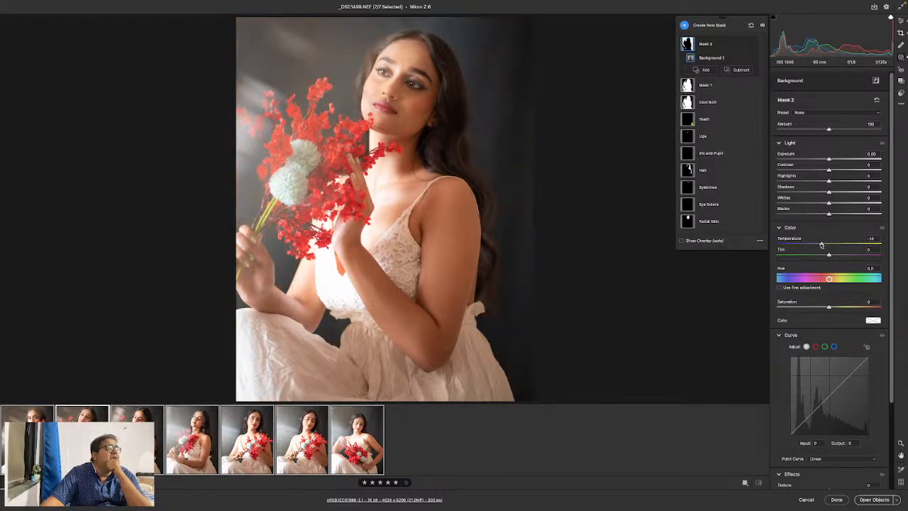
Step: Set the background mask's temperature to -16, tint to -13 and hue to -20.4 on all seven photos
left_click_drag(821, 245, 823, 281)
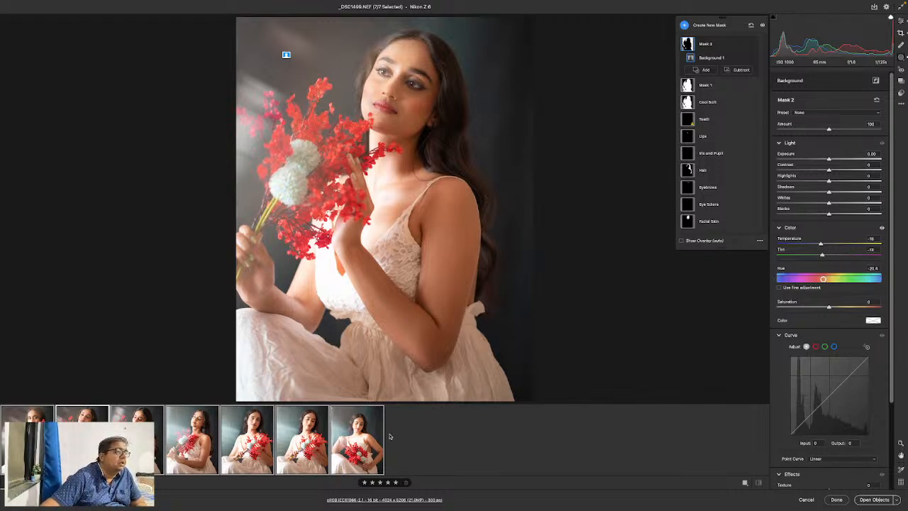
Step: On the seventh photo only, reset the subject mask's exposure to 0 and lower its highlights to -100
left_click(356, 441)
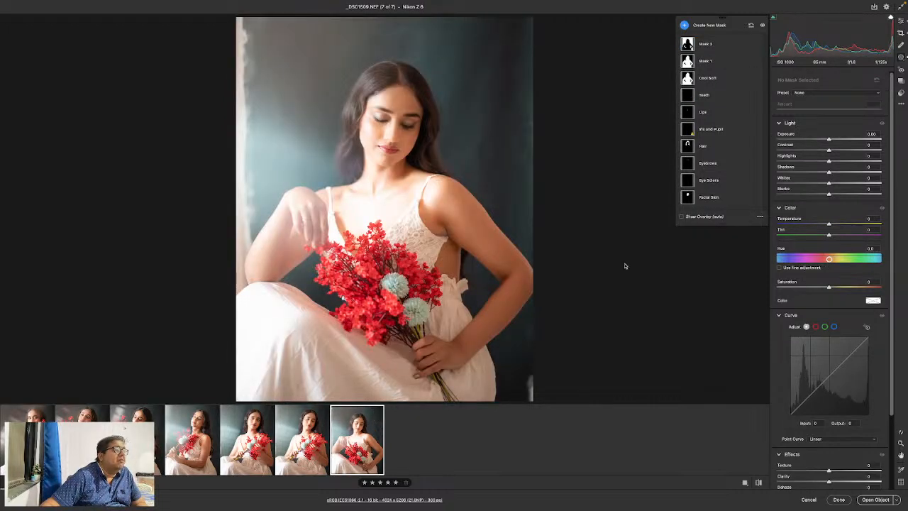
left_click(687, 61)
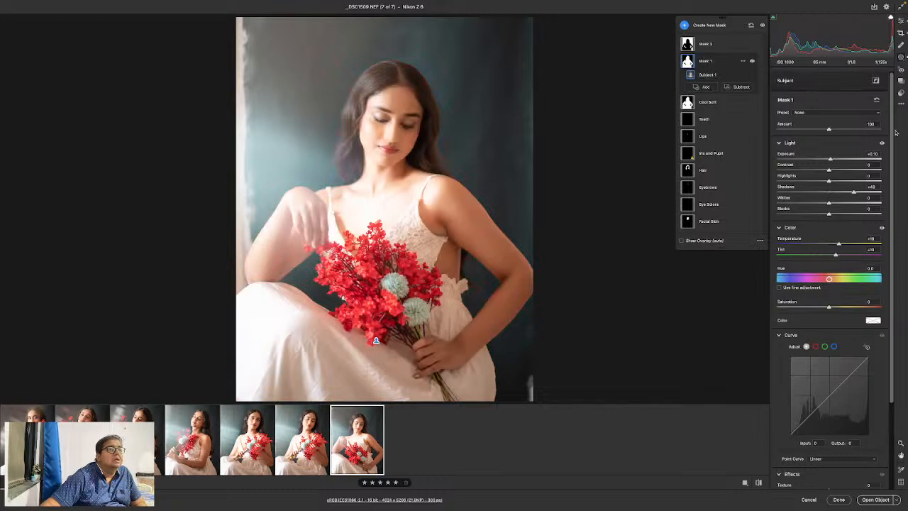
double_click(831, 161)
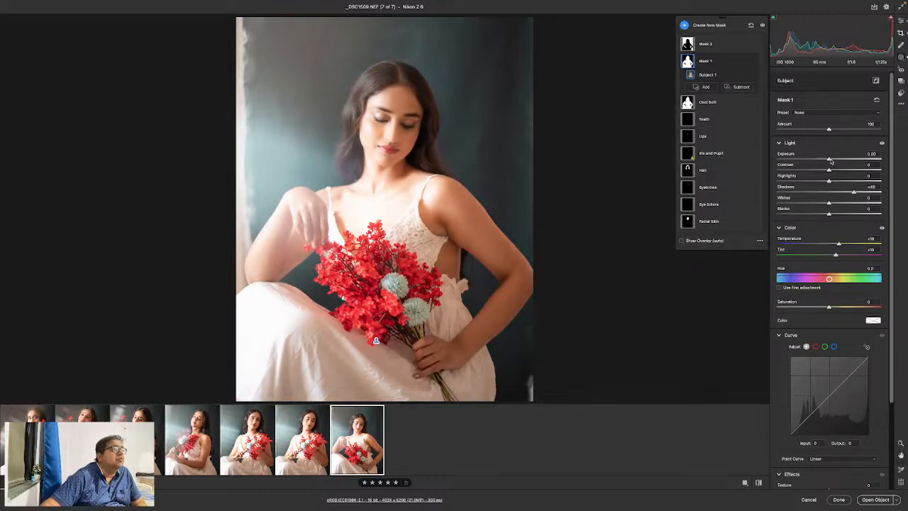
left_click_drag(805, 182, 753, 185)
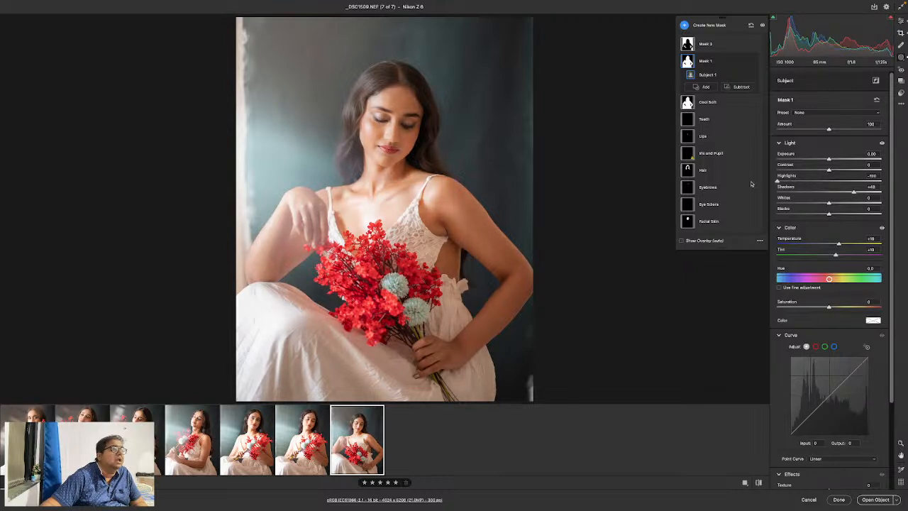
Step: On the sixth photo only, reset the subject mask's exposure to 0 and reduce its highlights to about -46
left_click(318, 425)
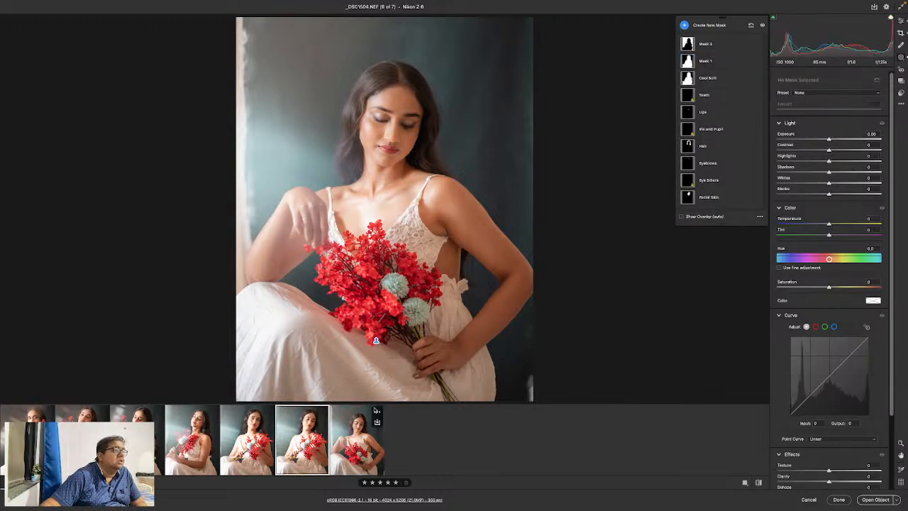
left_click(794, 161)
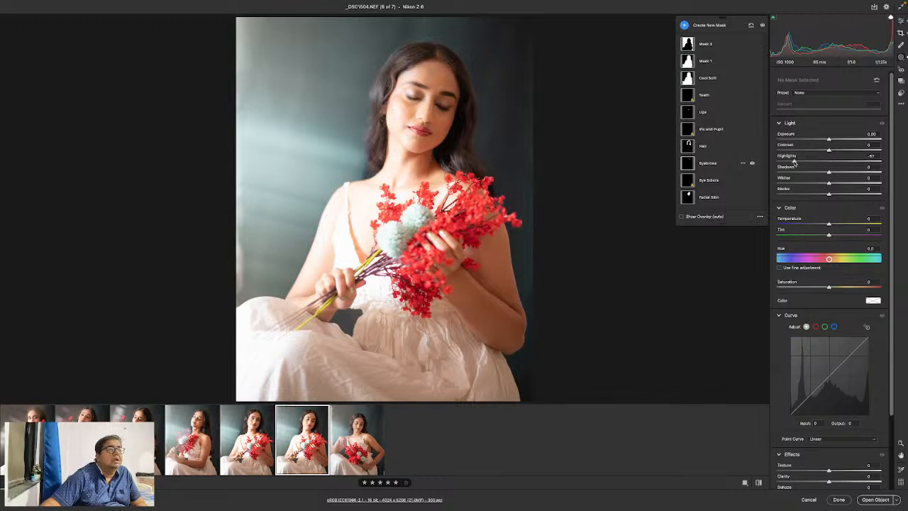
left_click(702, 61)
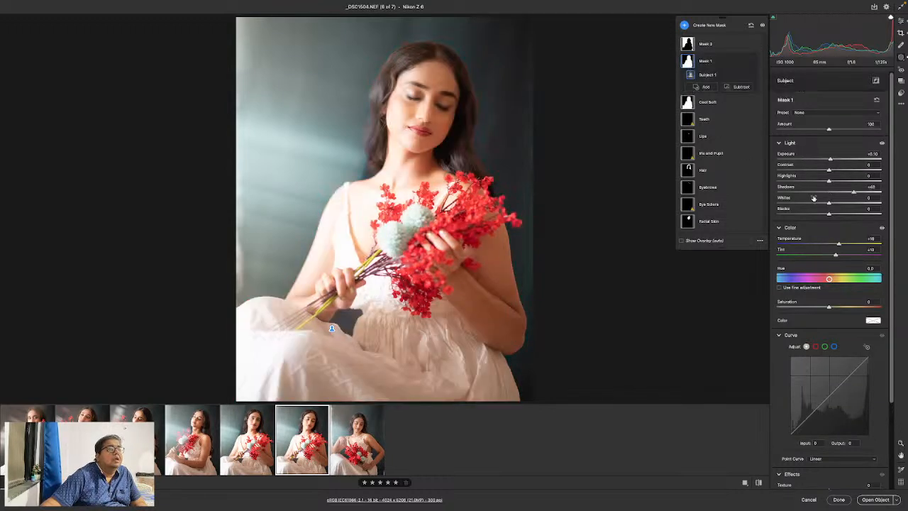
left_click_drag(798, 180, 735, 188)
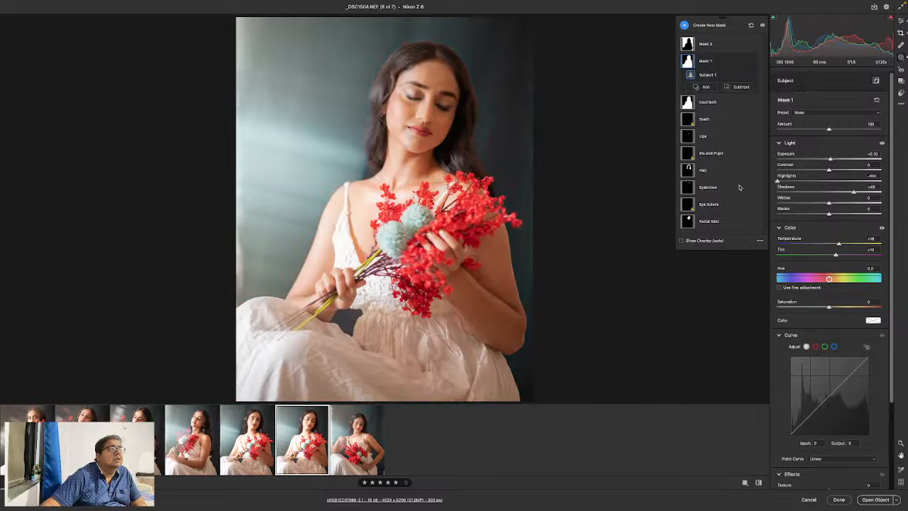
double_click(831, 161)
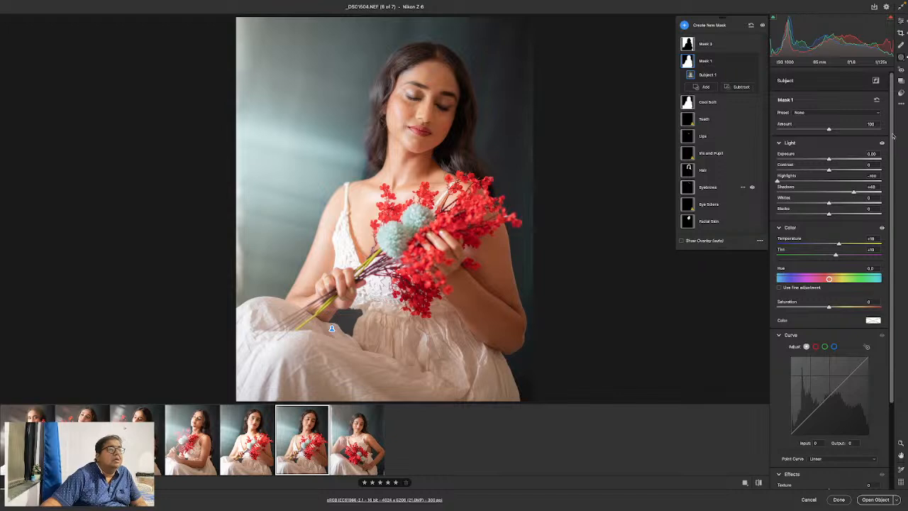
left_click(805, 182)
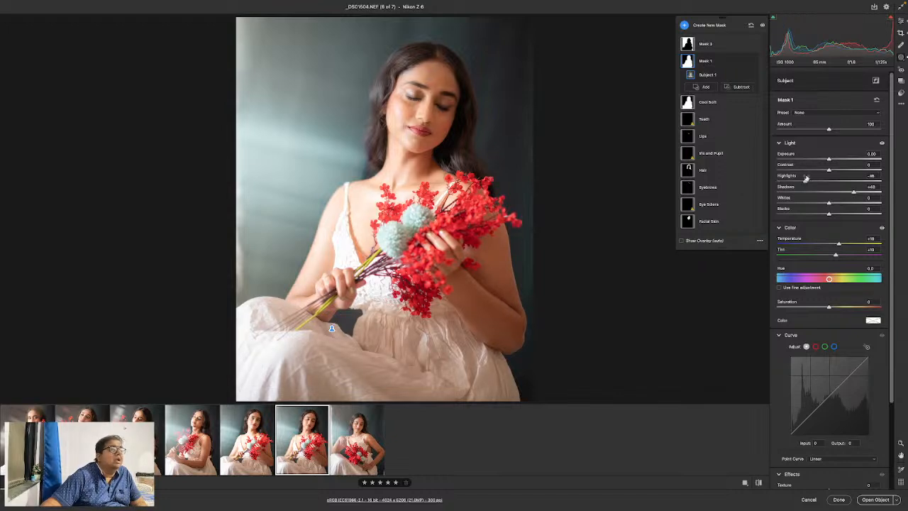
Step: Set the highlights of the seventh photo's subject mask to about -49
left_click(373, 429)
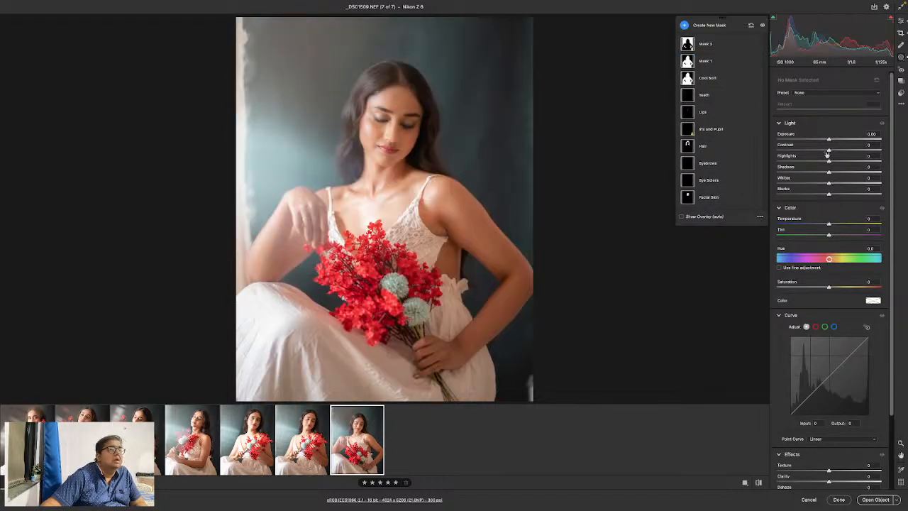
left_click(687, 61)
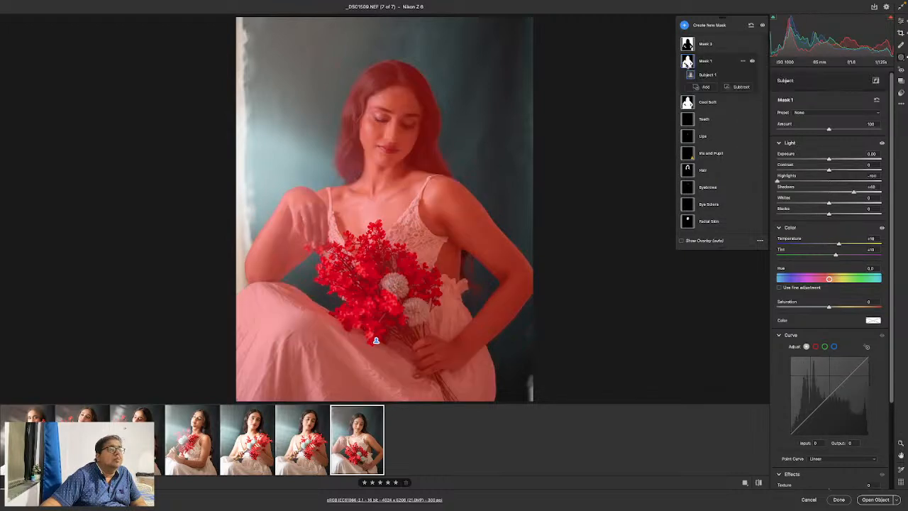
left_click(804, 182)
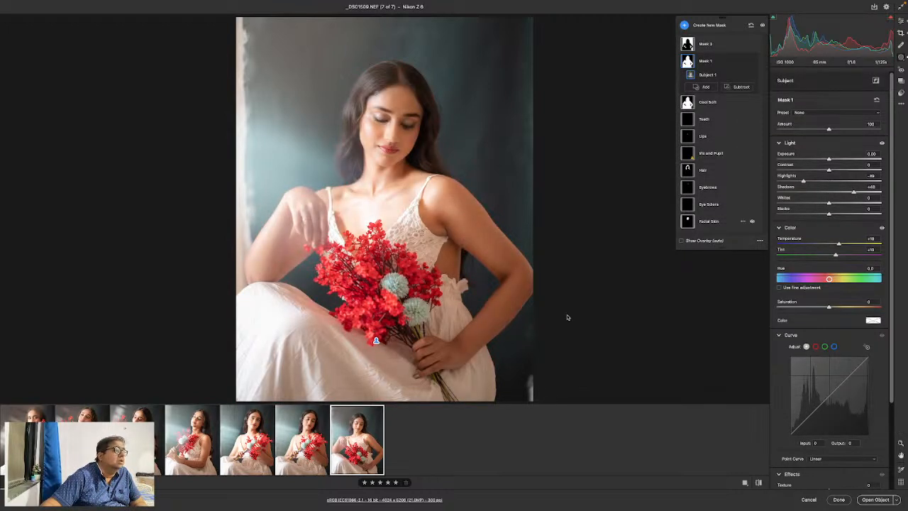
Step: Examine the portraits one after another, from the first to the seventh, to check the look across the set
key("ctrl+a")
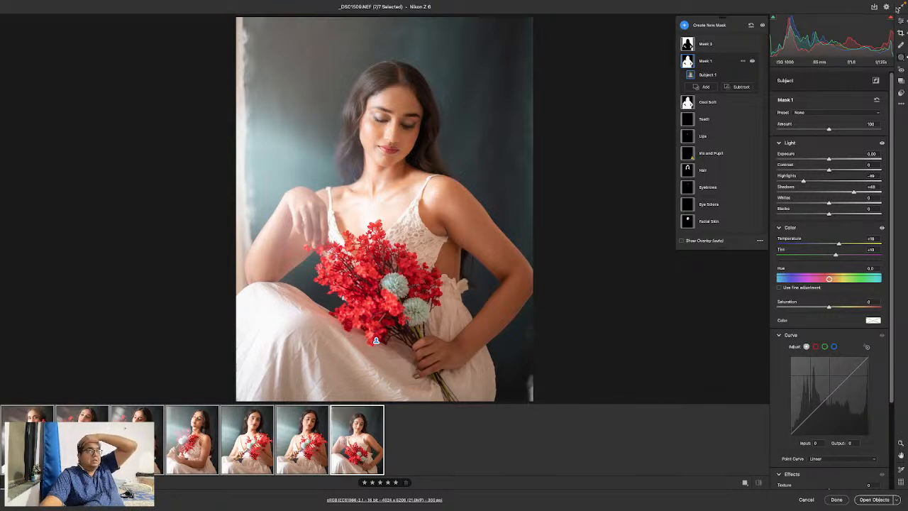
left_click(901, 21)
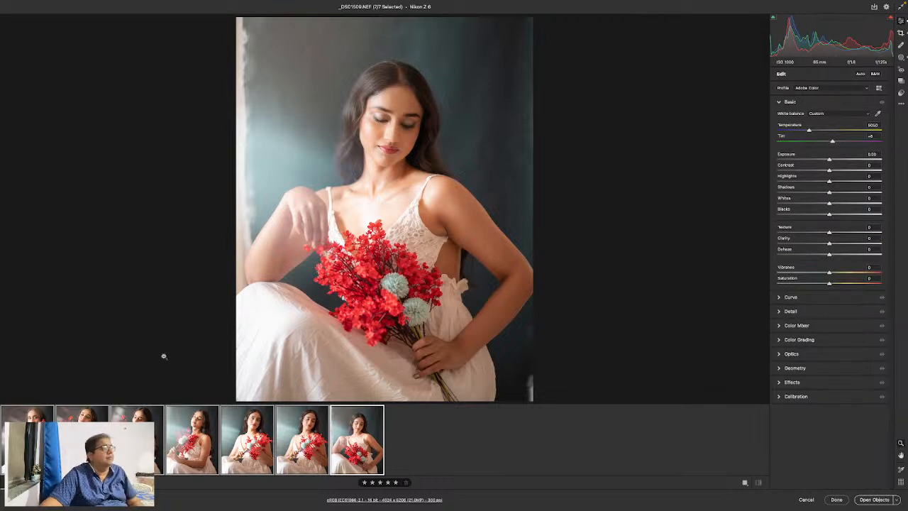
left_click(44, 411)
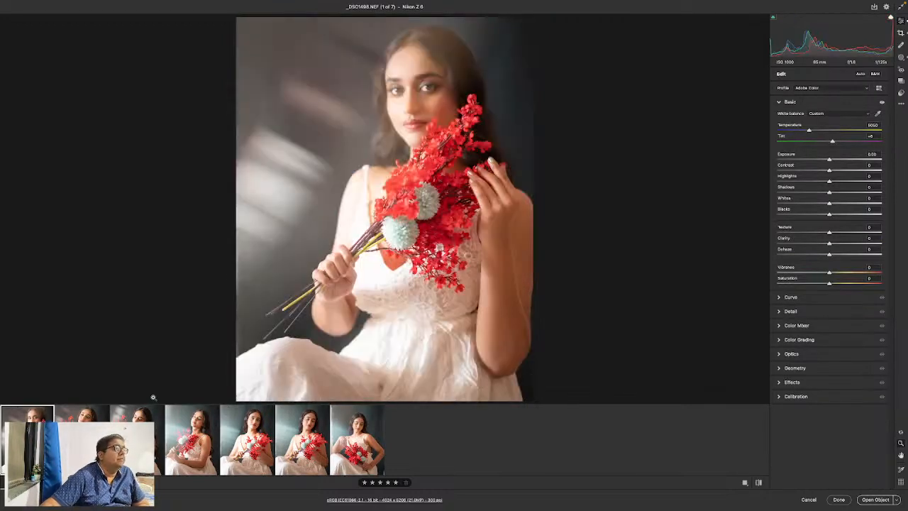
key("Right")
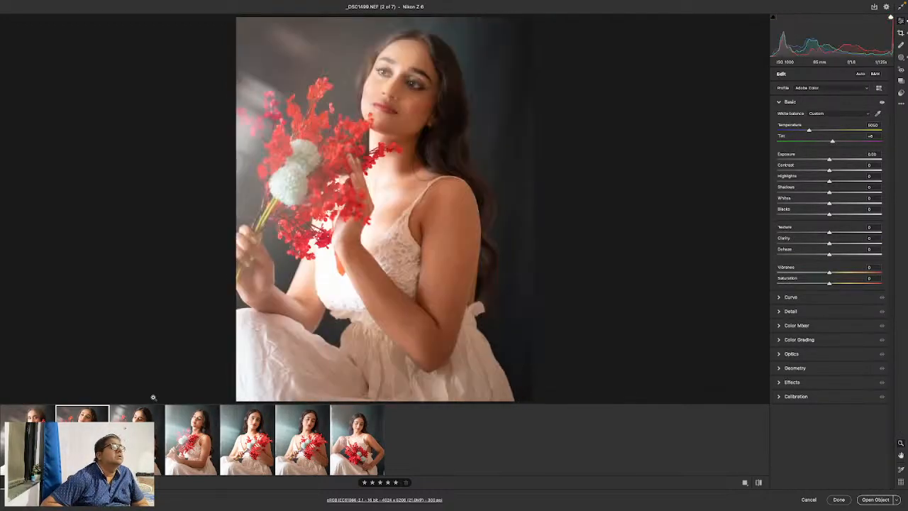
key("Right")
key("Right")
key("Right")
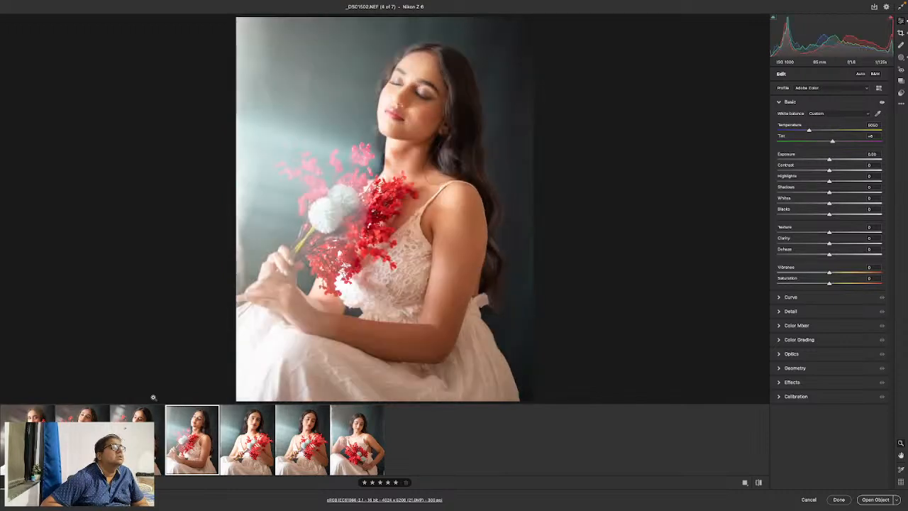
key("Right")
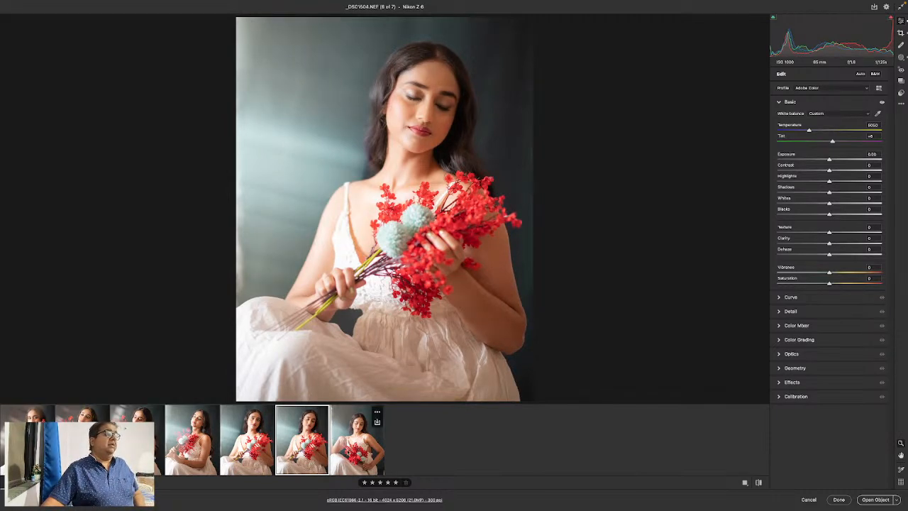
left_click(346, 451)
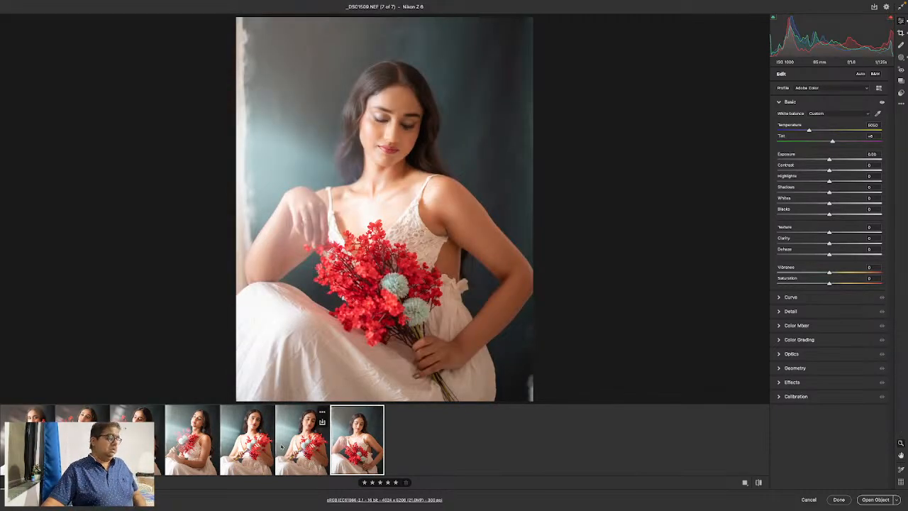
Step: On all seven photos, add a shadow anchor to the point curve and raise the black point to output 18
key("ctrl+a")
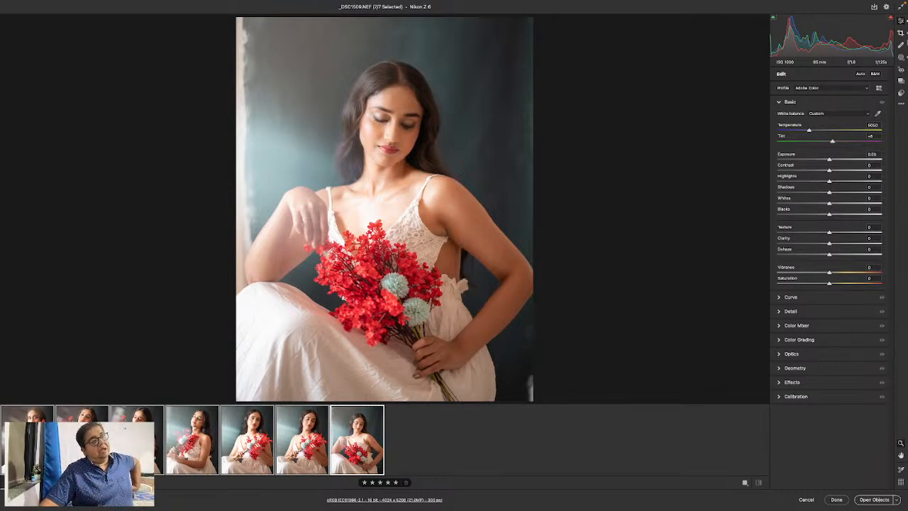
left_click(795, 297)
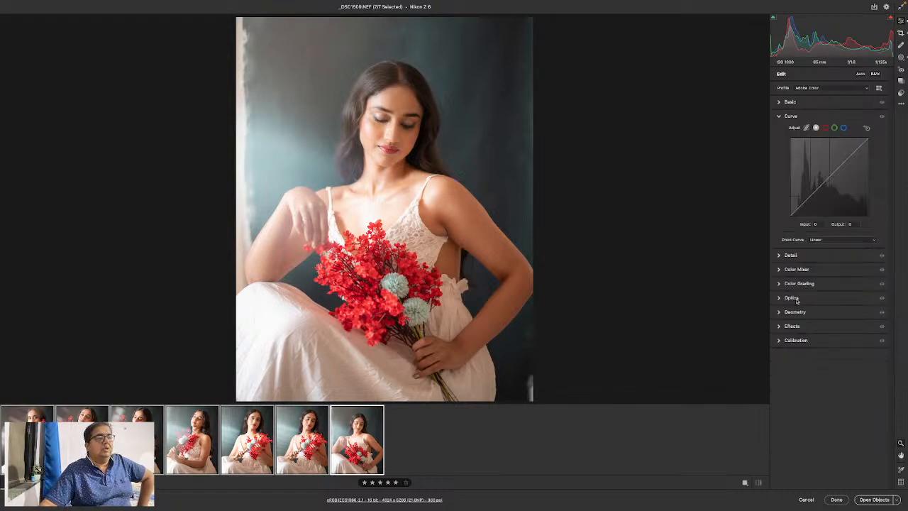
left_click(809, 197)
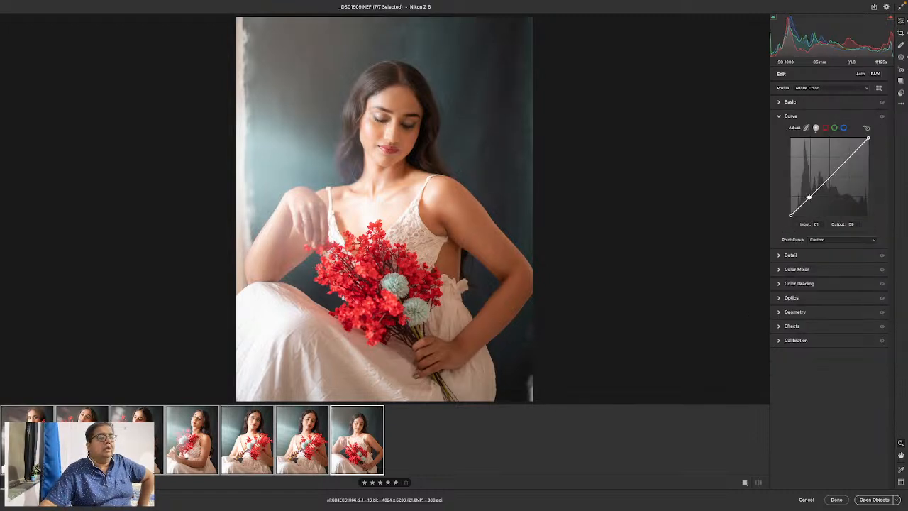
left_click_drag(808, 197, 809, 196)
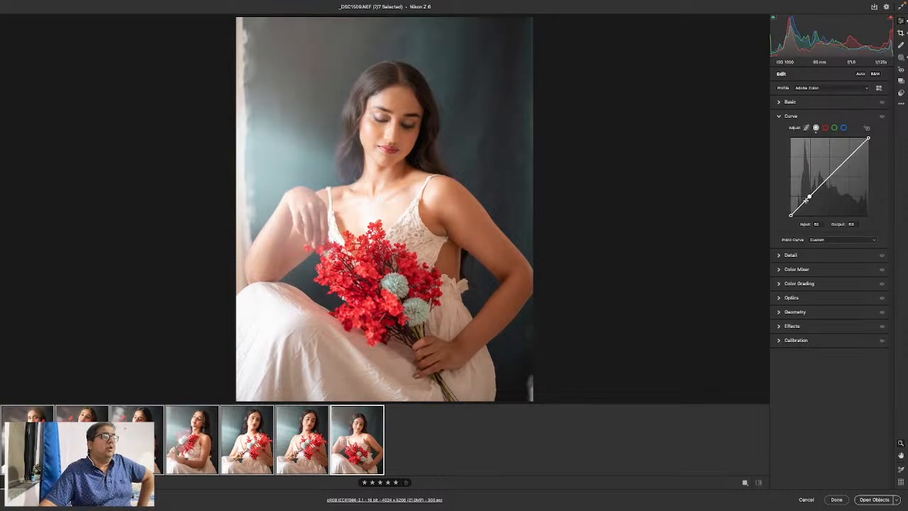
mouse_move(791, 215)
left_mouse_down()
mouse_move(791, 196)
mouse_move(791, 209)
left_mouse_up()
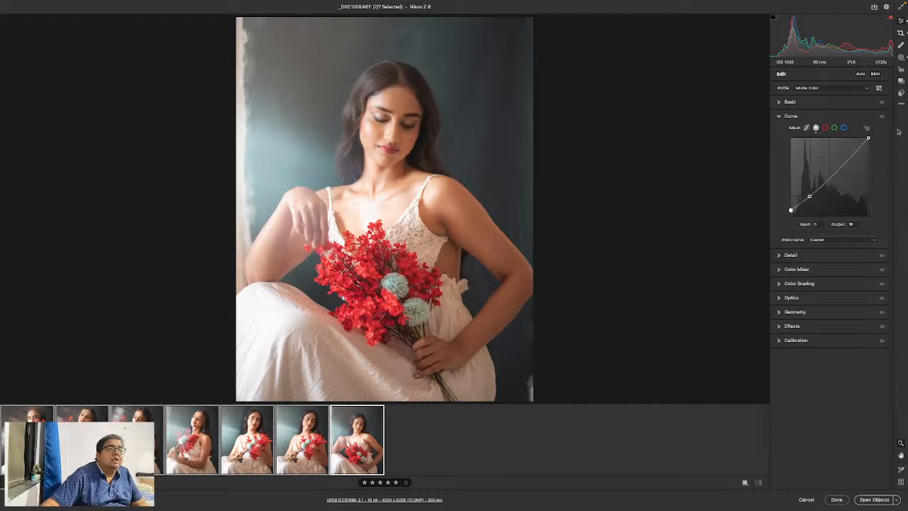
Step: Preview the Black and white grain preset, apply the 2nd Look dark preset to all seven photos, and check the first two
left_click(902, 93)
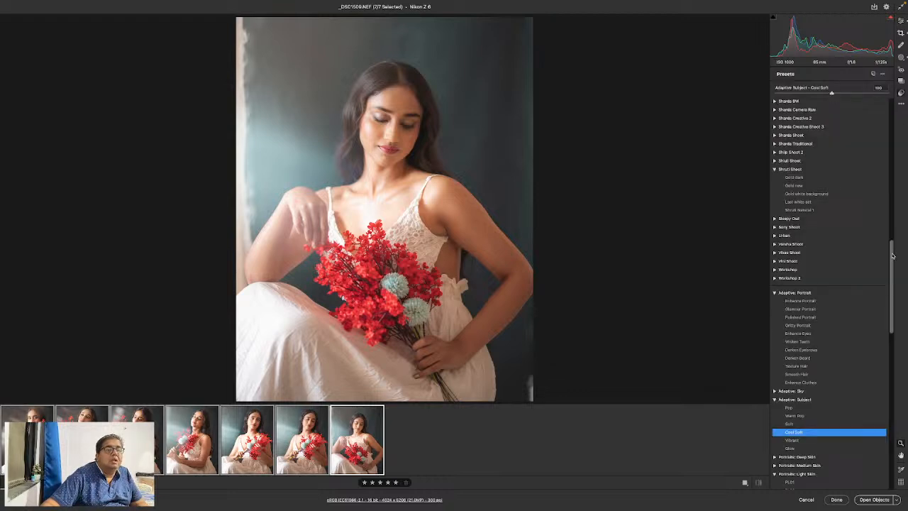
scroll(892, 227, "down", 2)
left_click_drag(891, 227, 886, 195)
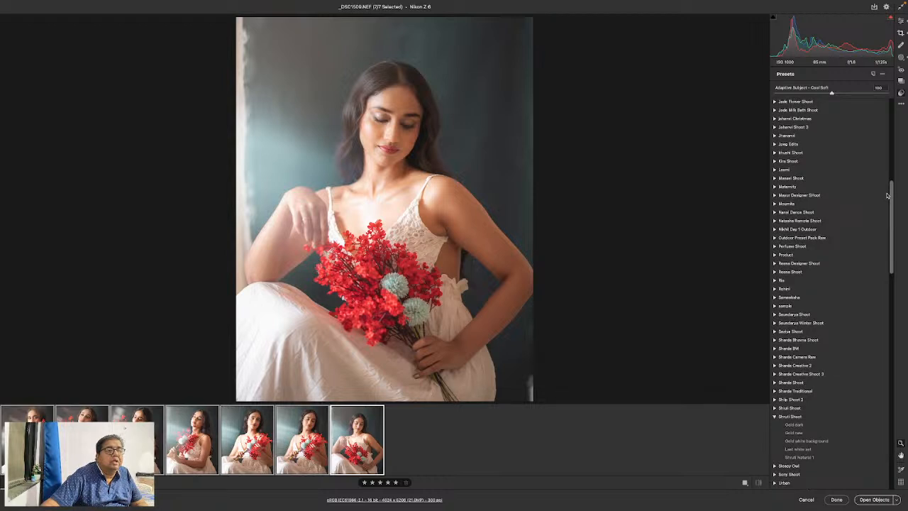
left_click(774, 417)
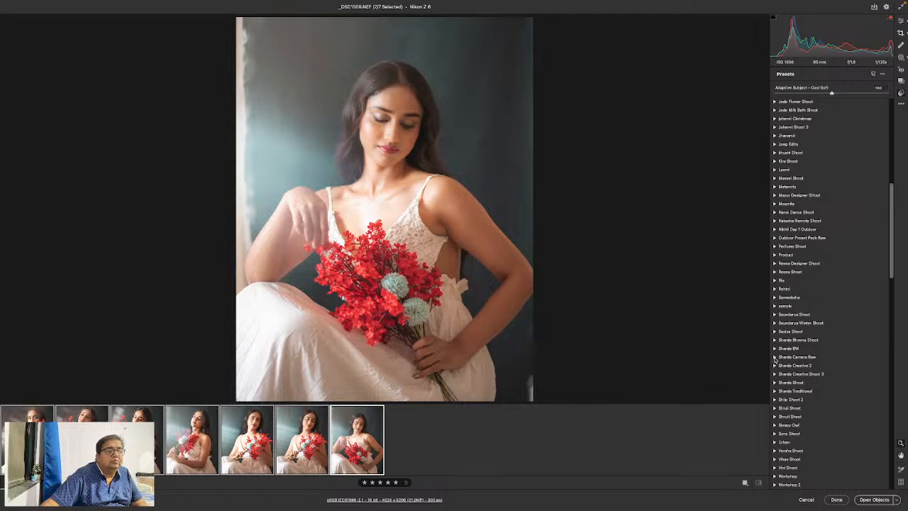
left_click(774, 331)
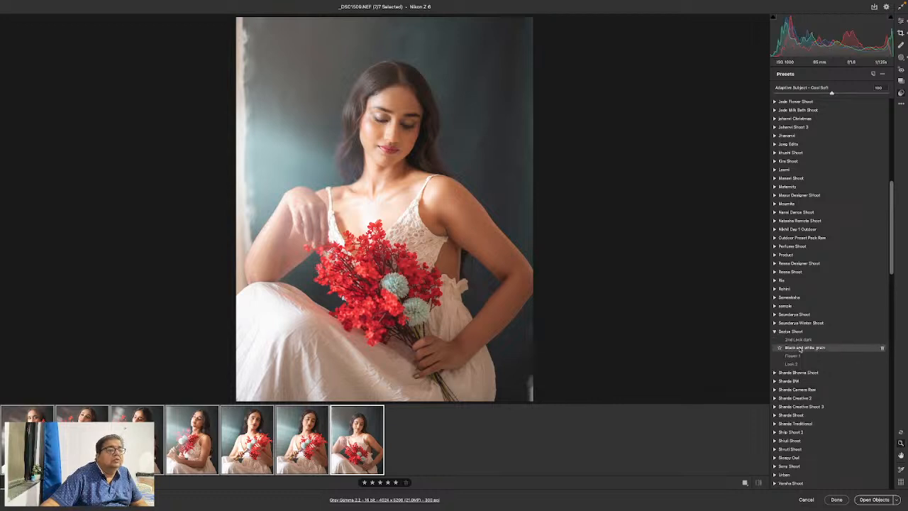
left_click(800, 348)
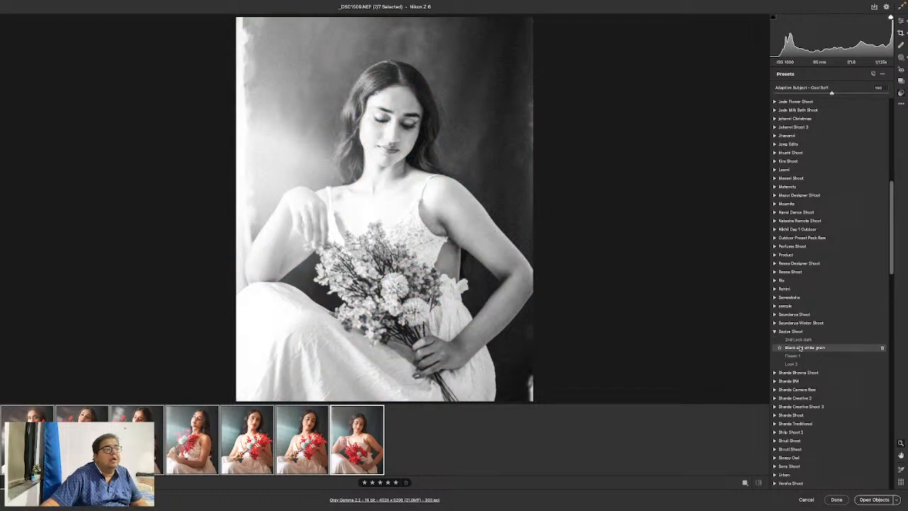
left_click(796, 341)
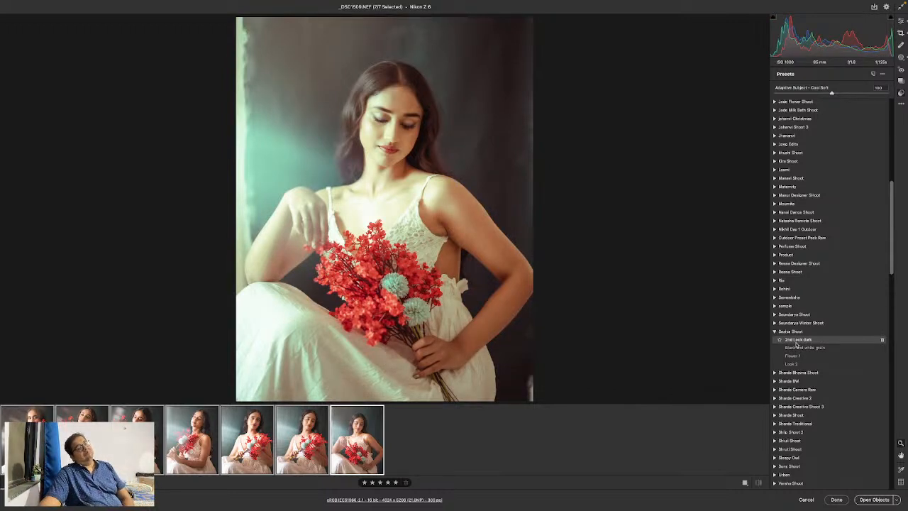
left_click(796, 341)
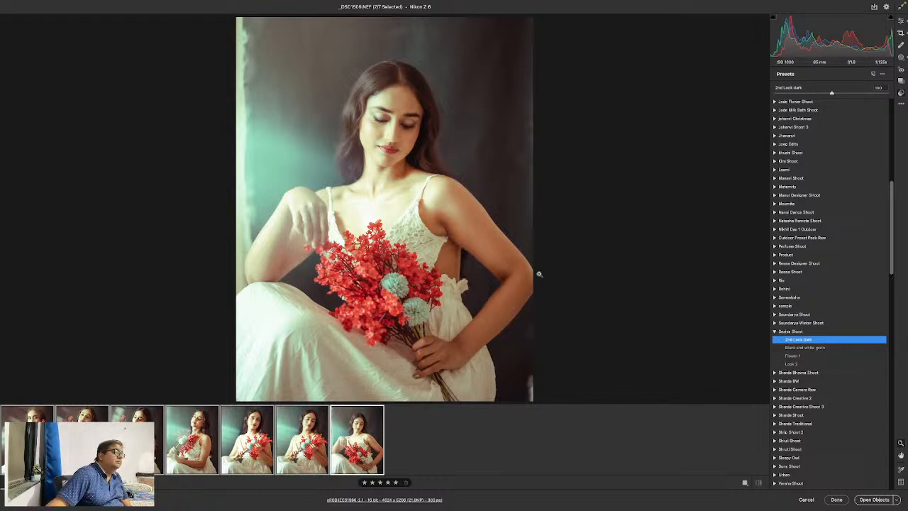
left_click(45, 419)
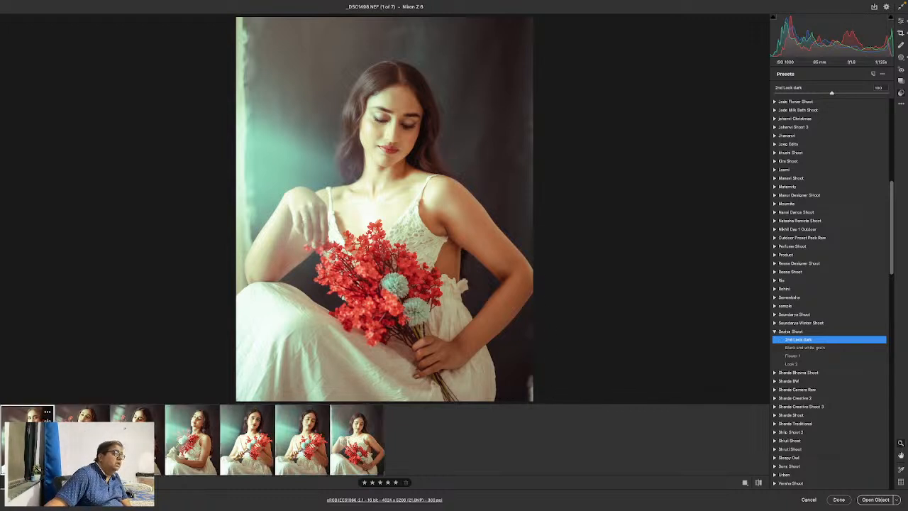
left_click(92, 415)
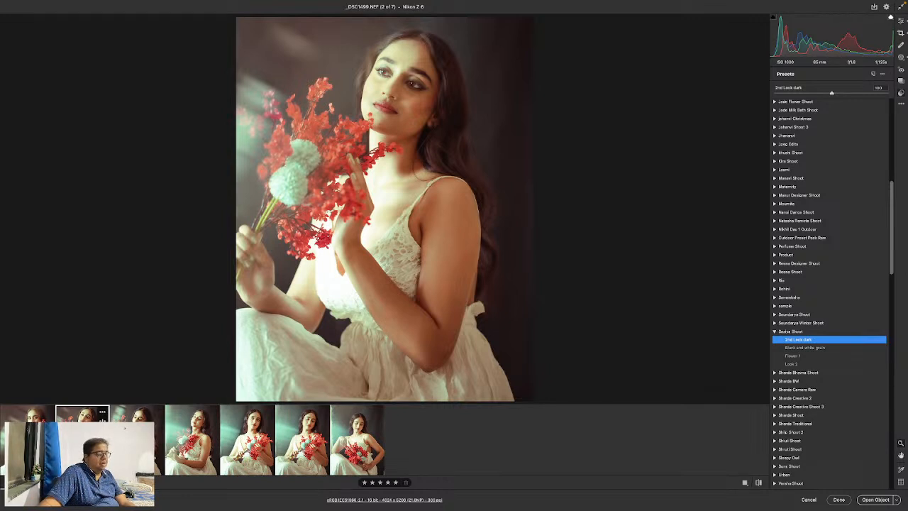
Step: Lower the strength of the 2nd Look dark preset to a small amount on all seven photos and return to the edit settings
key("super+a")
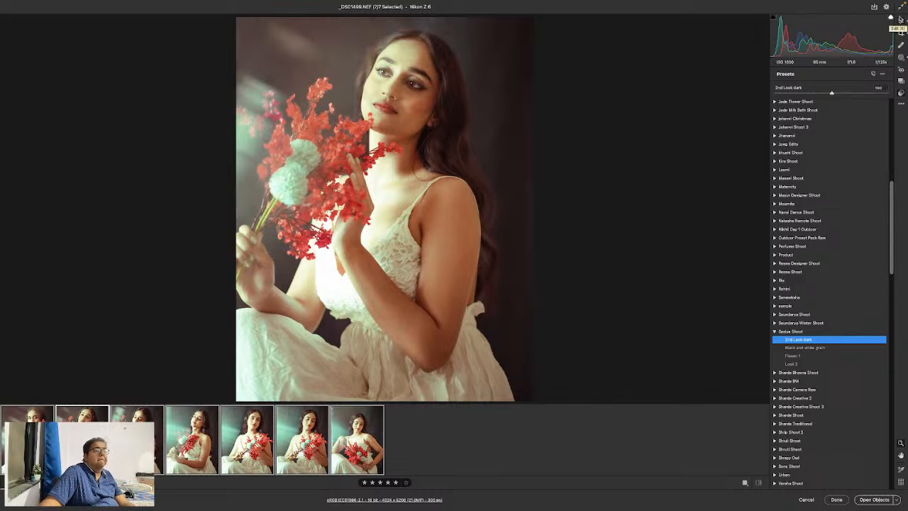
left_click(787, 93)
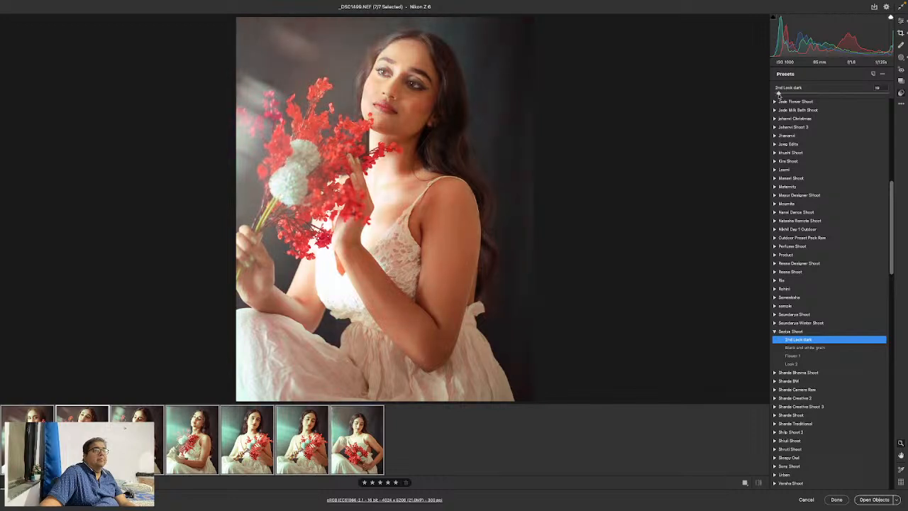
left_click(901, 21)
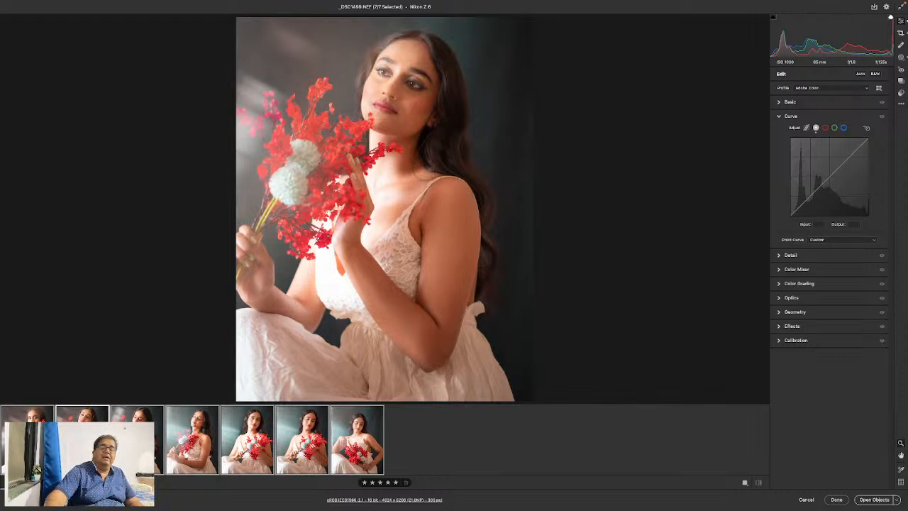
Step: Switch to Adobe Bridge and browse the shoot folder for the portraits with the blue pompom flower
key("super+Tab")
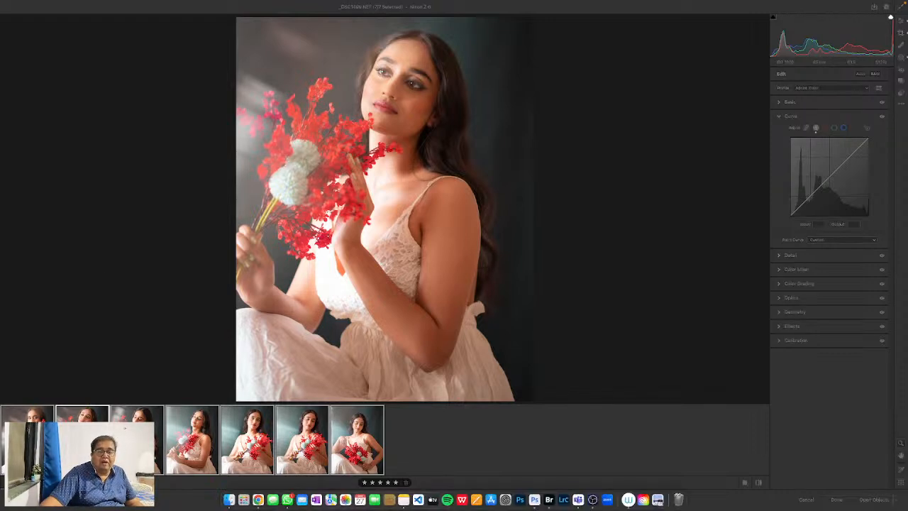
left_click_drag(80, 463, 832, 464)
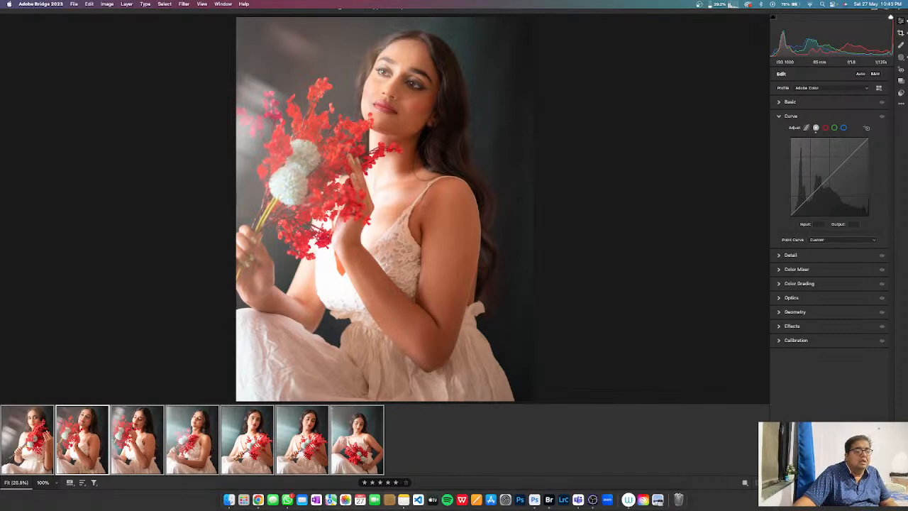
scroll(494, 345, "down", 10)
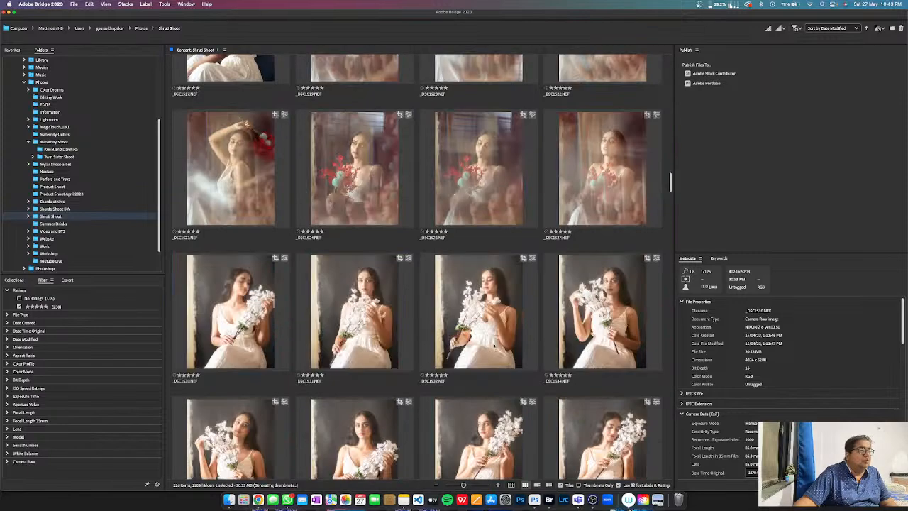
scroll(495, 346, "down", 10)
scroll(445, 334, "up", 5)
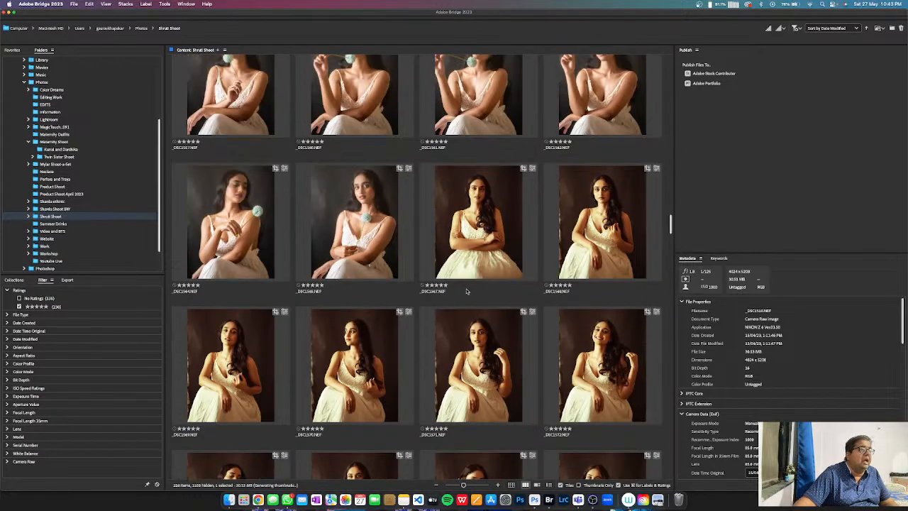
left_click(500, 237)
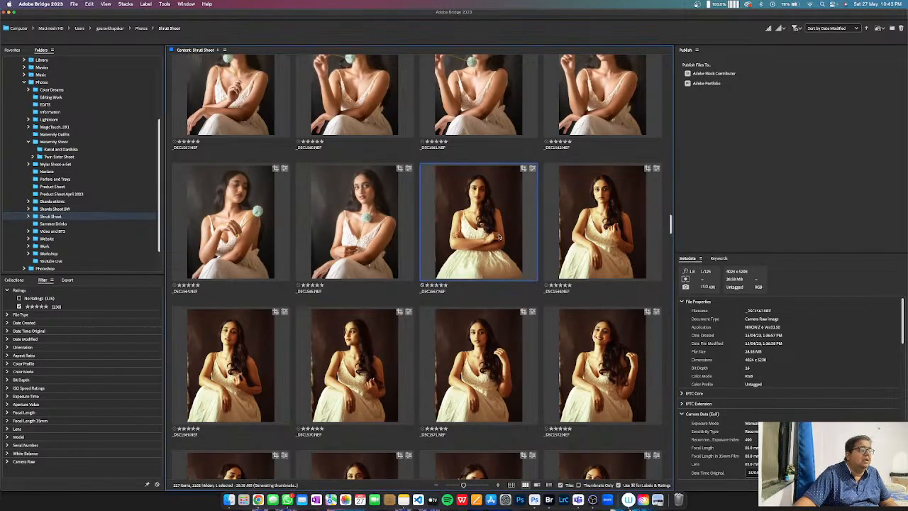
scroll(500, 236, "up", 2)
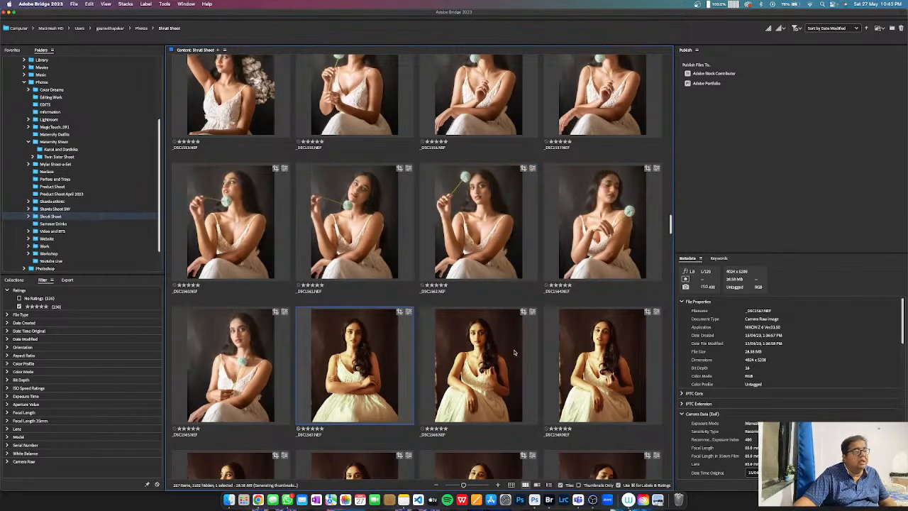
left_click(494, 214)
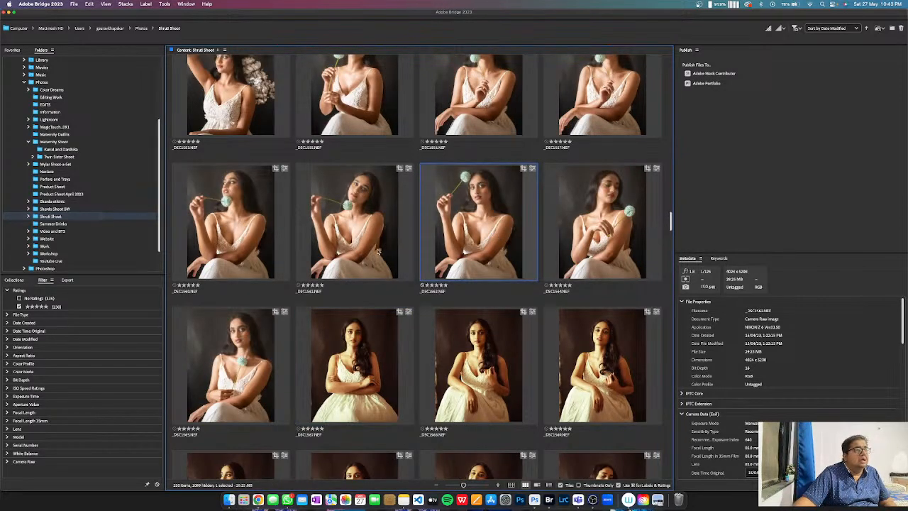
scroll(404, 302, "up", 2)
Step: View three of the blue pompom flower portraits full screen to compare their finished look
left_click(474, 259)
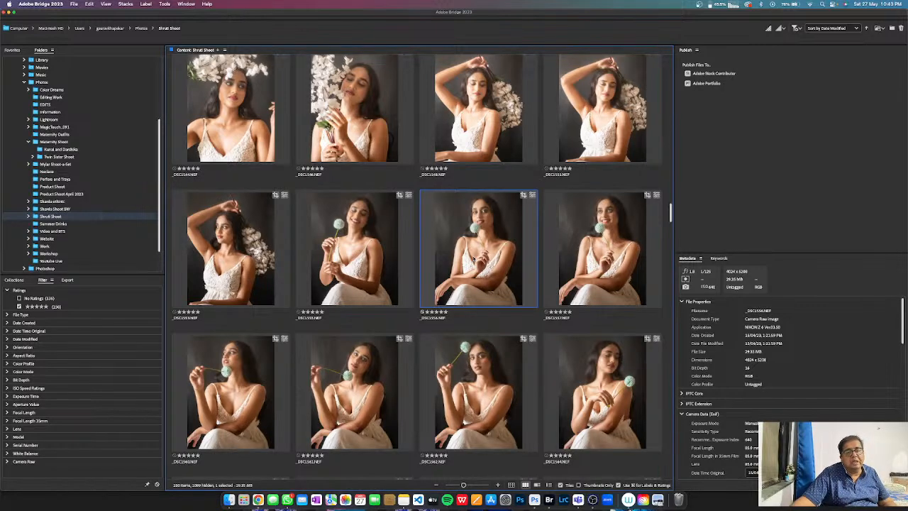
key("space")
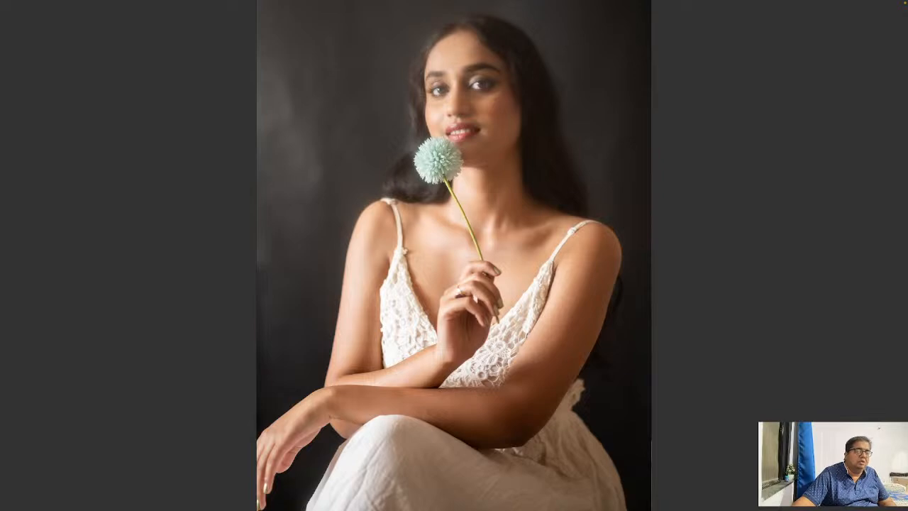
key("space")
left_click(623, 401)
key("space")
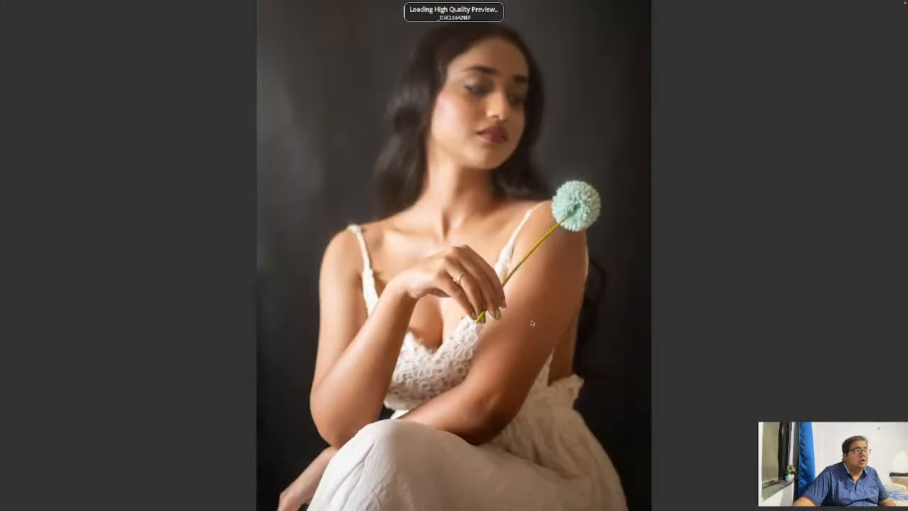
key("space")
left_click(508, 381)
key("space")
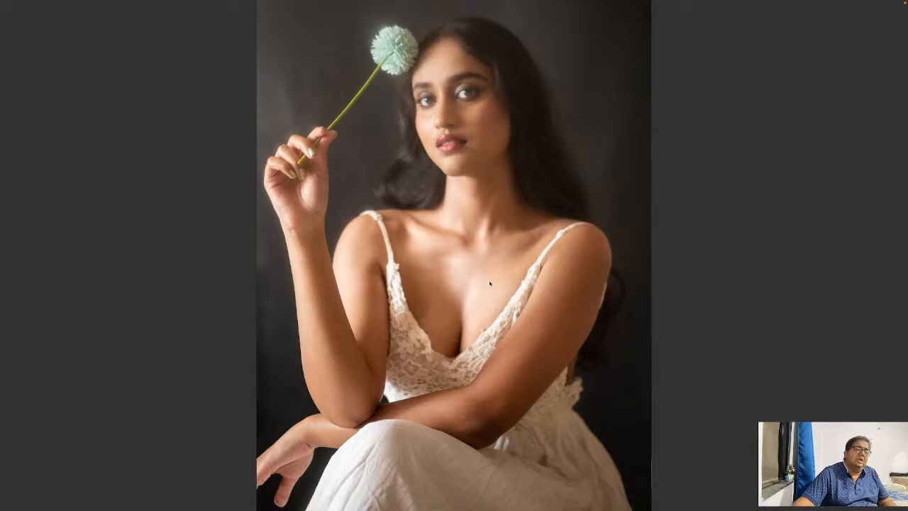
key("space")
left_click(612, 366)
key("space")
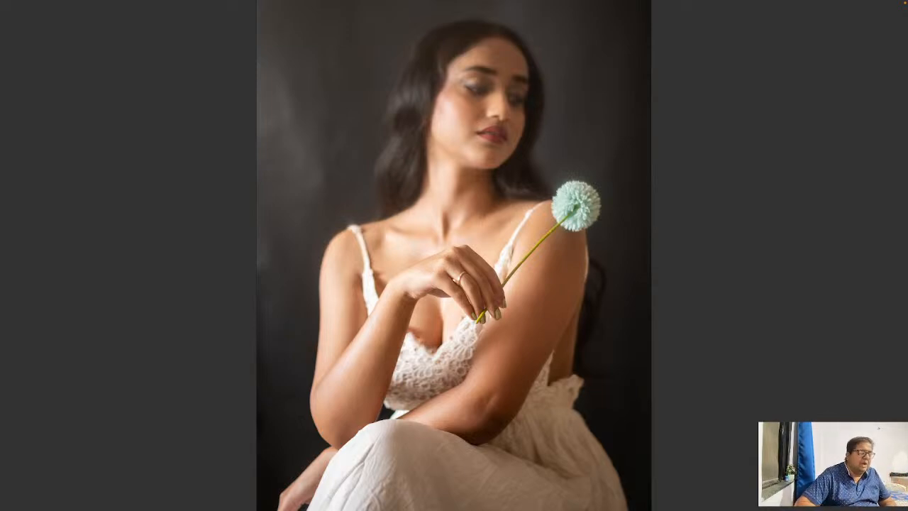
Step: Leaf full screen through the pompom flower series to the smiling portrait and close the preview
key("Right")
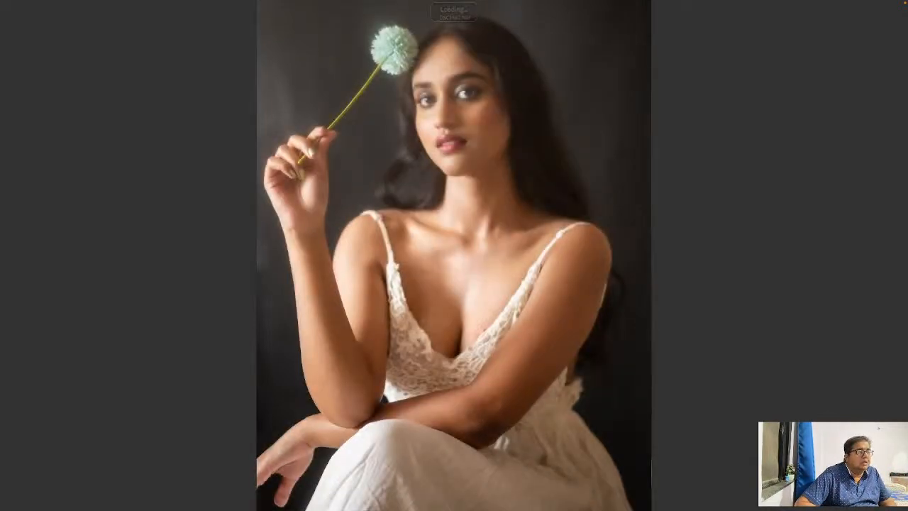
key("Right")
key("Right")
key("Right")
key("Right")
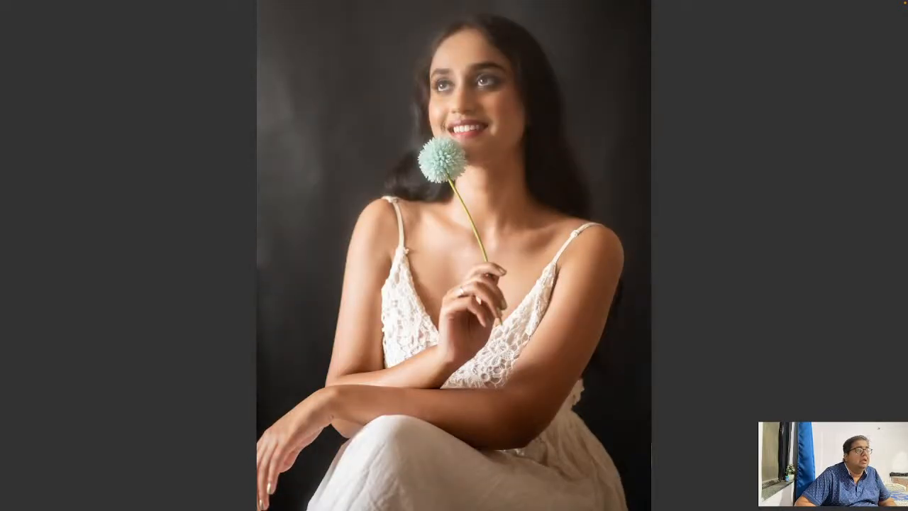
key("Right")
key("Right")
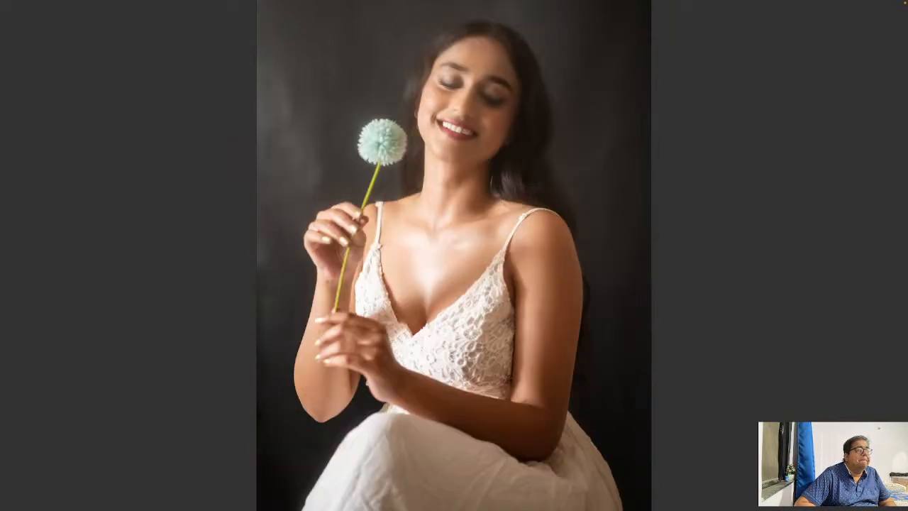
key("Escape")
Step: View the first warm golden-toned portrait with crossed arms full screen
scroll(539, 325, "down", 5)
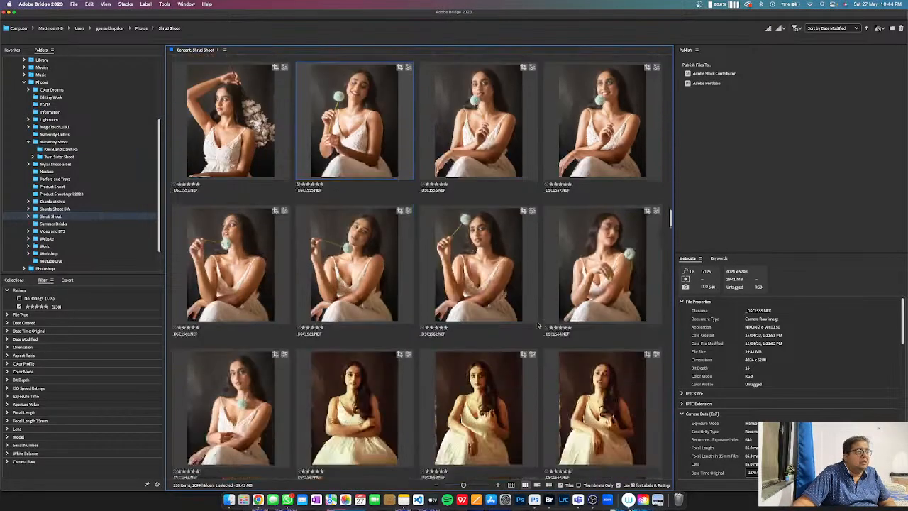
left_click(341, 303)
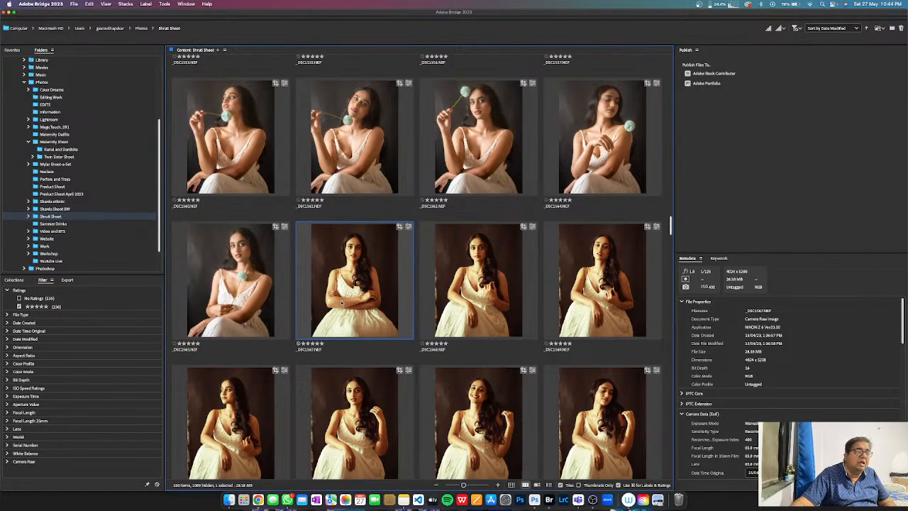
key("space")
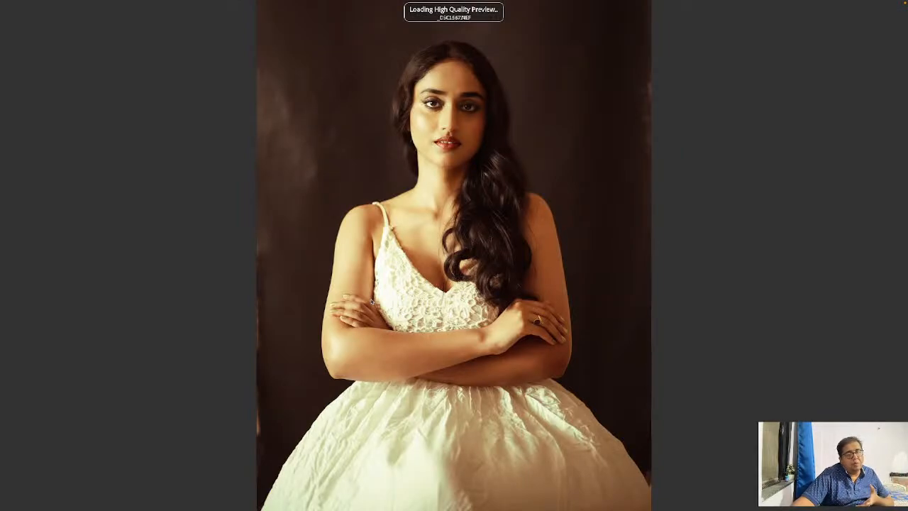
key("space")
scroll(385, 278, "down", 4)
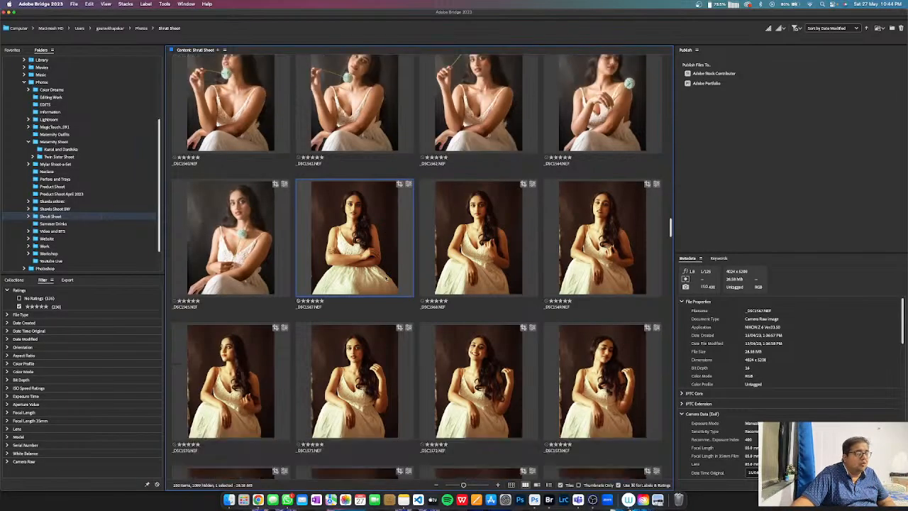
Step: Preview the first backlit portrait on the white background and browse the rest of the backlit series
scroll(385, 278, "down", 5)
left_click(359, 133)
key("space")
key("space")
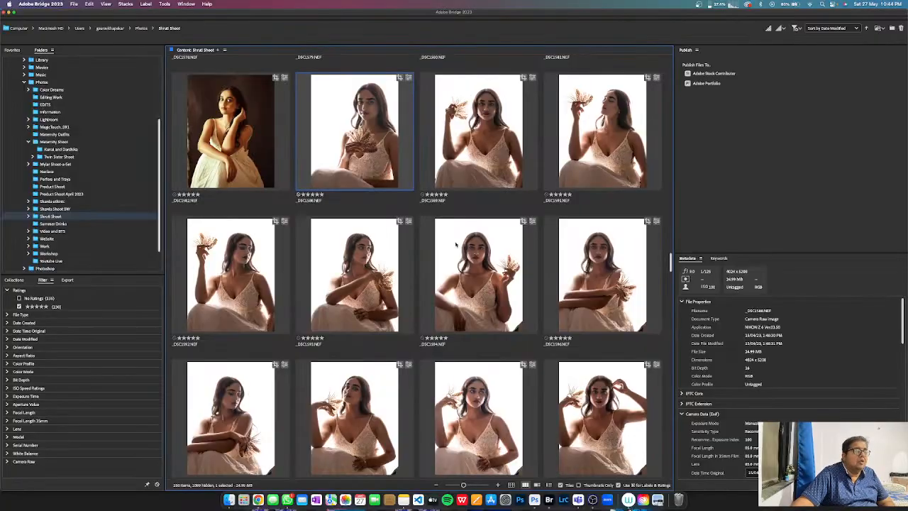
scroll(484, 296, "down", 15)
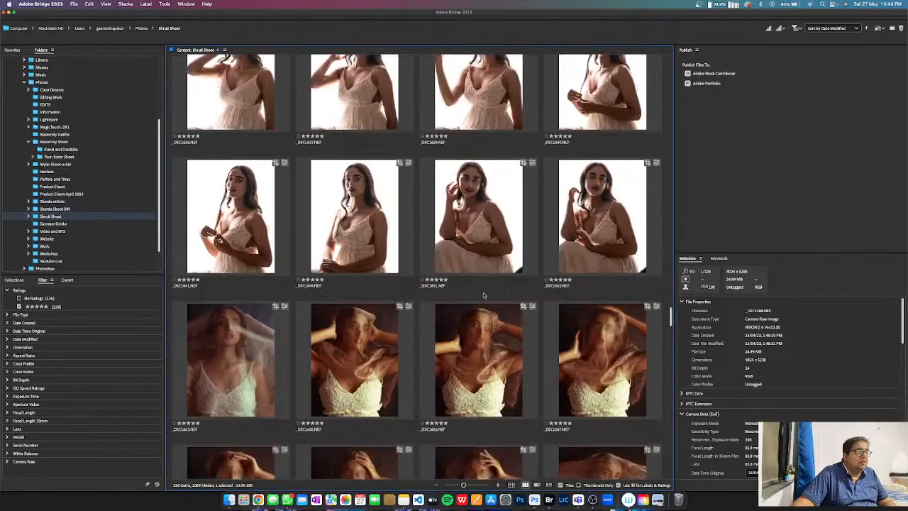
scroll(483, 292, "up", 10)
left_click(370, 220)
scroll(376, 234, "down", 1)
left_click(605, 443, "shift")
left_click(479, 176, "shift")
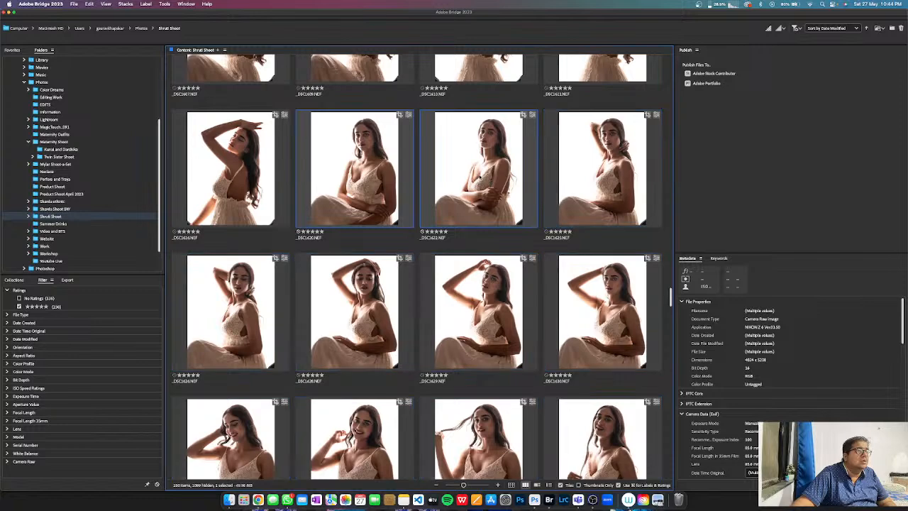
Step: Select the three backlit portraits in the last column, starting with _DSC1625.NEF, and open them together in Camera Raw
left_click(601, 180)
left_click(609, 290, "super")
left_click(603, 423, "super")
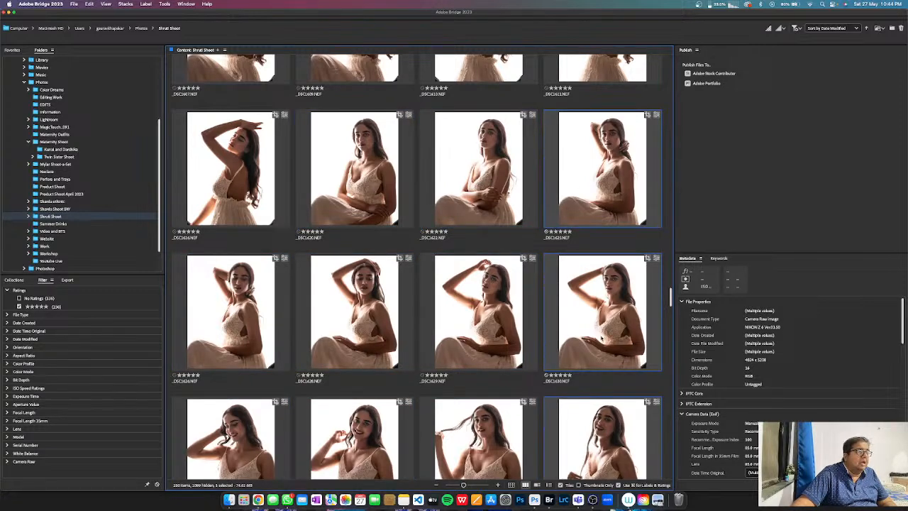
right_click(602, 339)
left_click(642, 281)
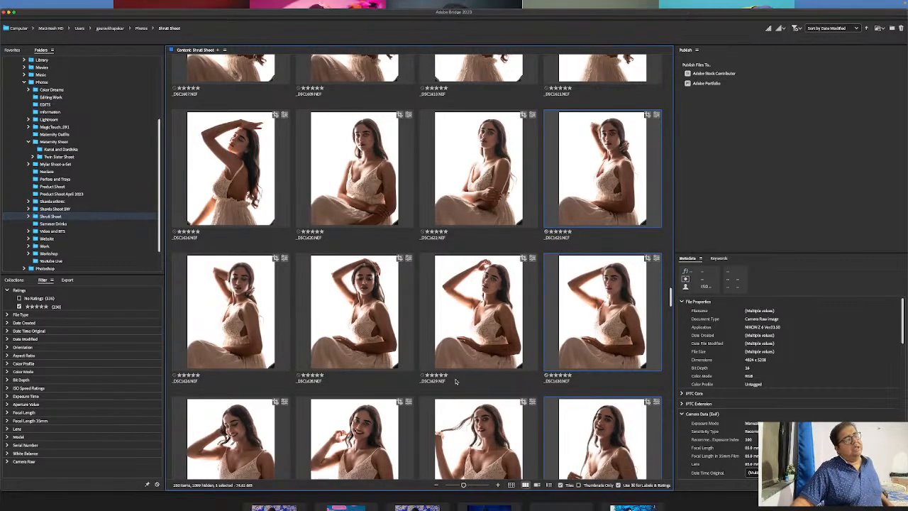
key("super+r")
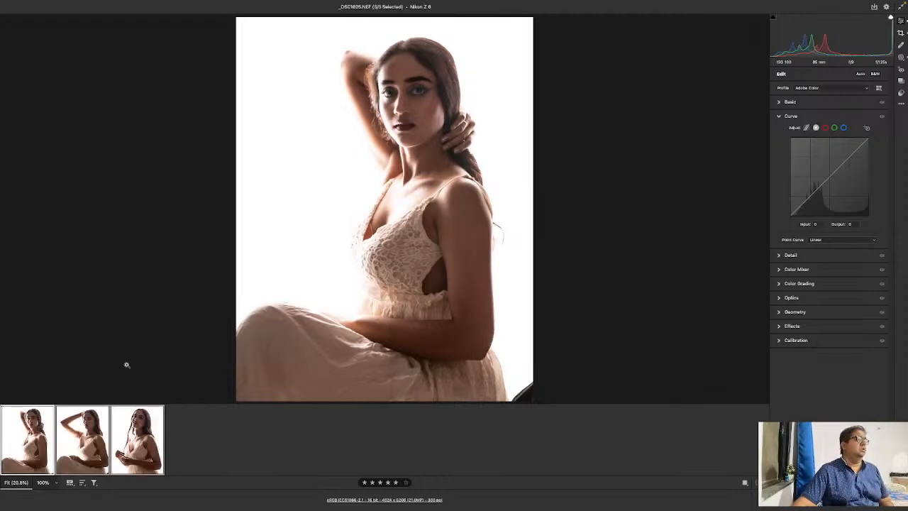
Step: Reset all three backlit portraits to their default settings and keep the whole set selected
left_click(901, 103)
left_click(822, 121)
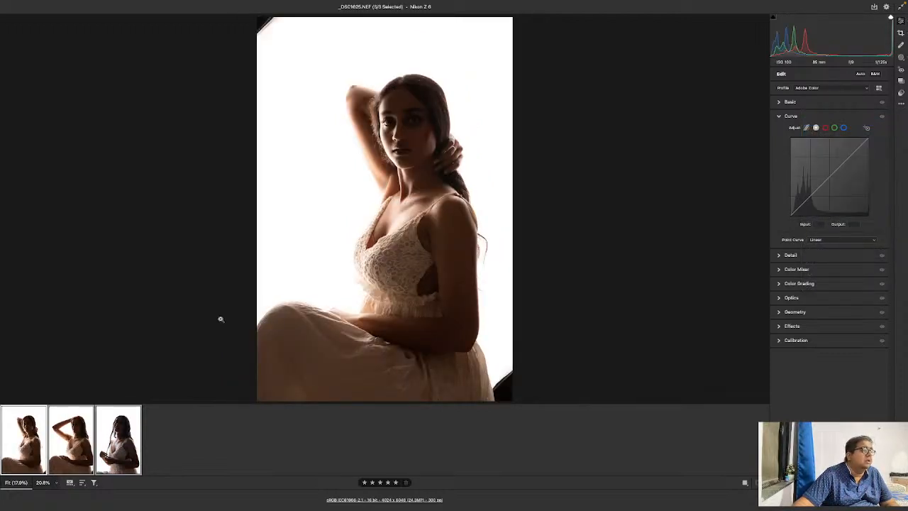
left_click(14, 451)
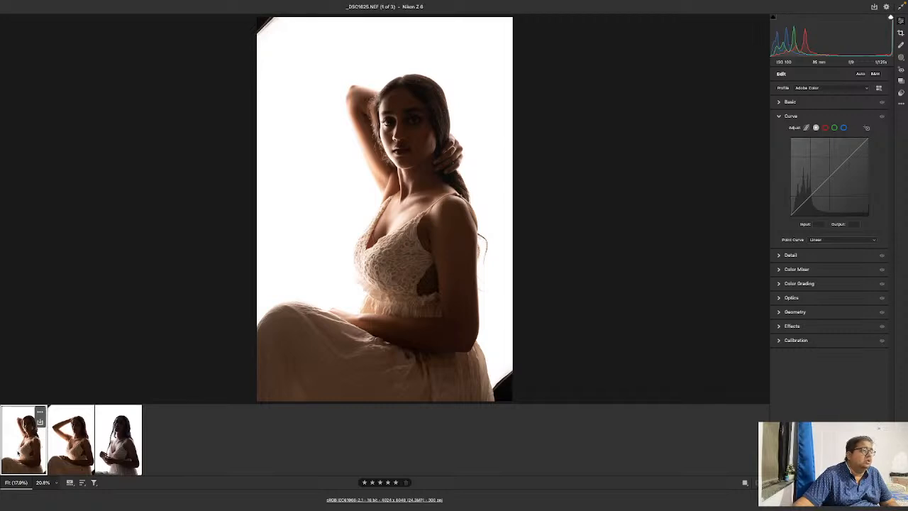
left_click(119, 461, "shift")
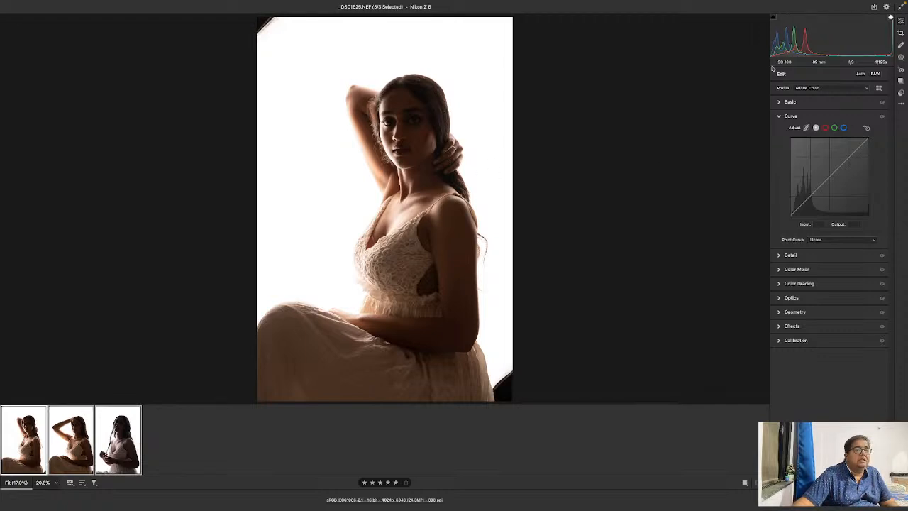
Step: Crop all three portraits to the 8.5 x 11 aspect ratio
left_click(900, 32)
left_click(800, 86)
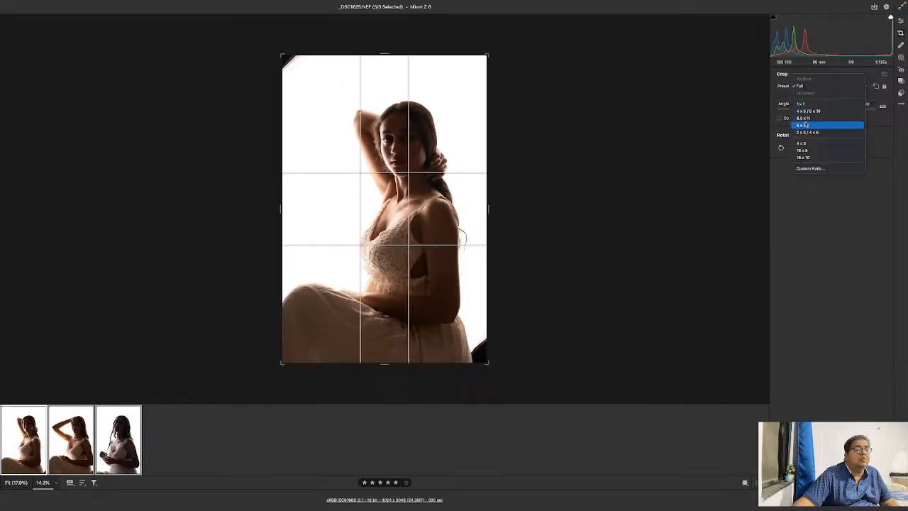
left_click(803, 118)
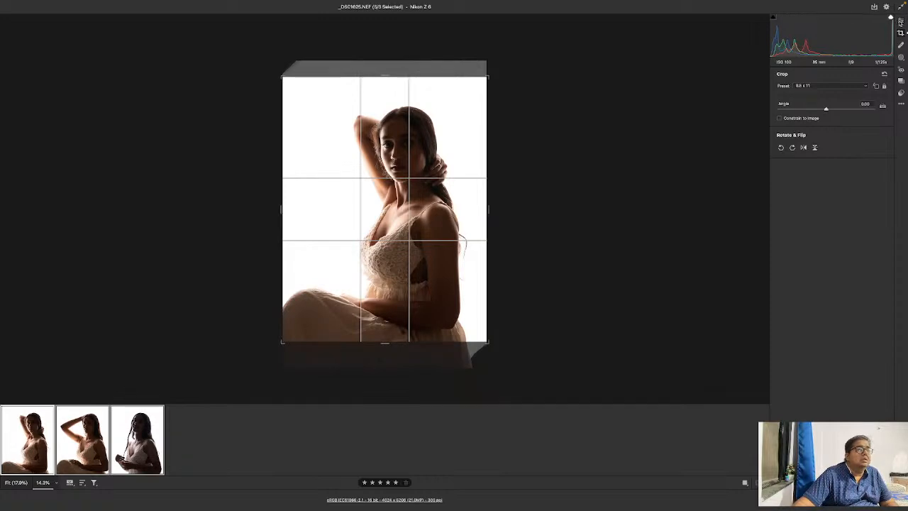
Step: Return to the edit settings and convert all three portraits to black and white
left_click(900, 22)
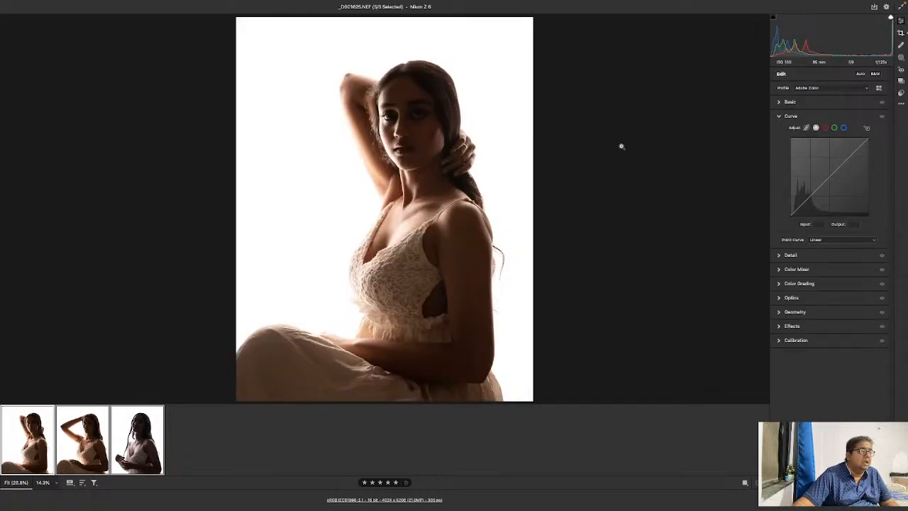
left_click(877, 75)
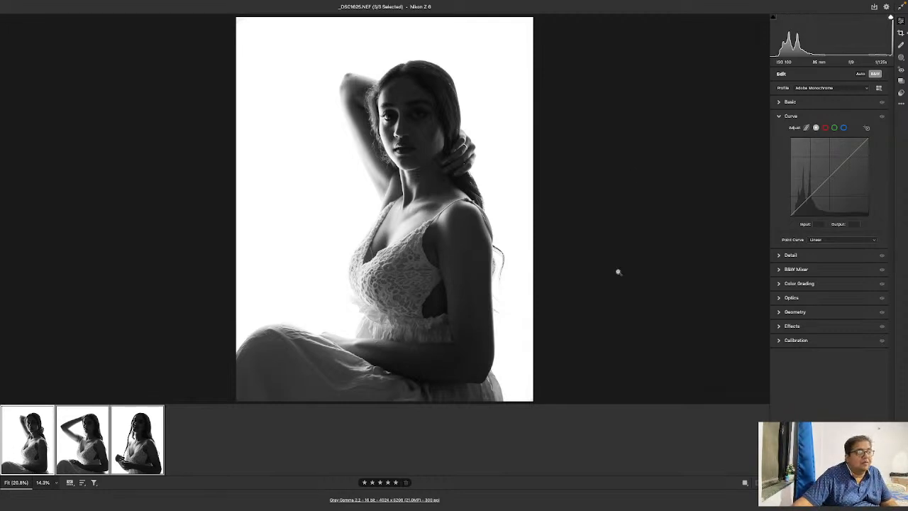
Step: Brighten the darker tones of all three portraits by lifting a tone curve point to about input 58, output 76
left_click(810, 197)
left_click_drag(809, 196, 809, 191)
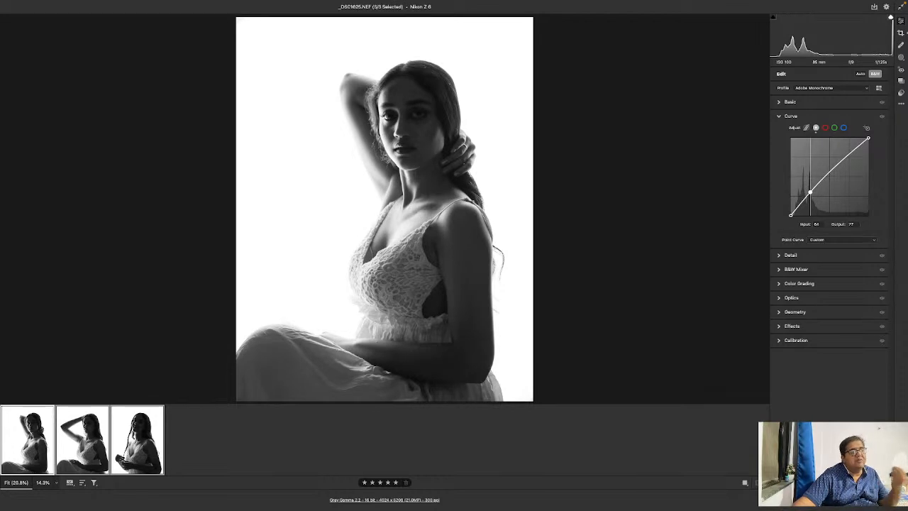
left_click_drag(809, 192, 809, 186)
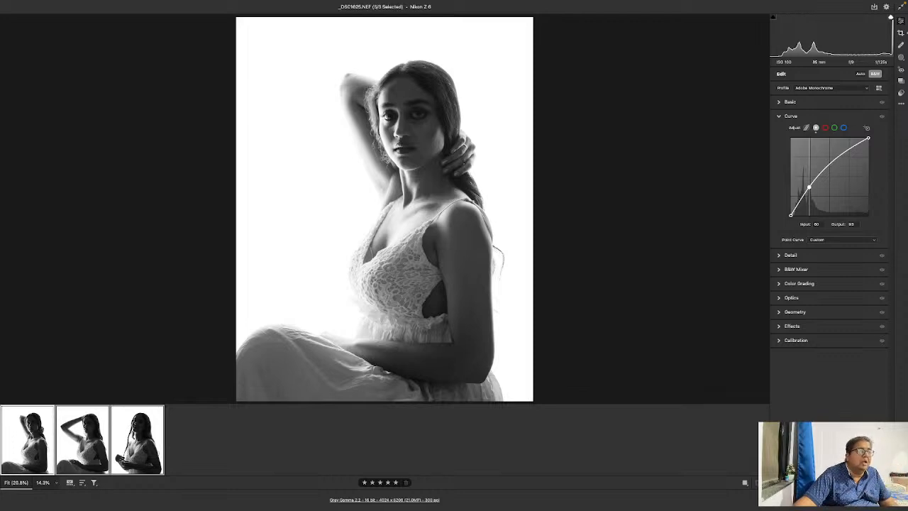
left_click_drag(808, 187, 808, 191)
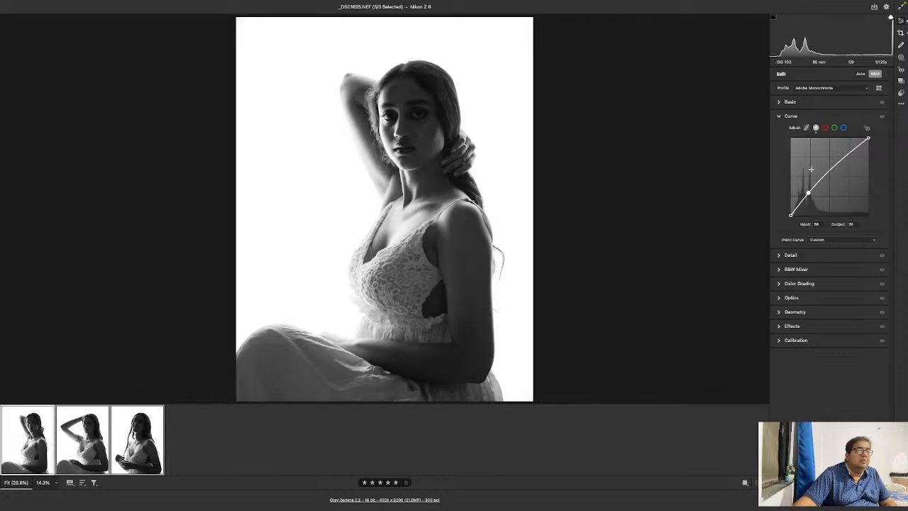
Step: Raise Shadows to +22 on all three portraits, lift them slightly more on the third portrait alone, and reselect the whole set
left_click(814, 105)
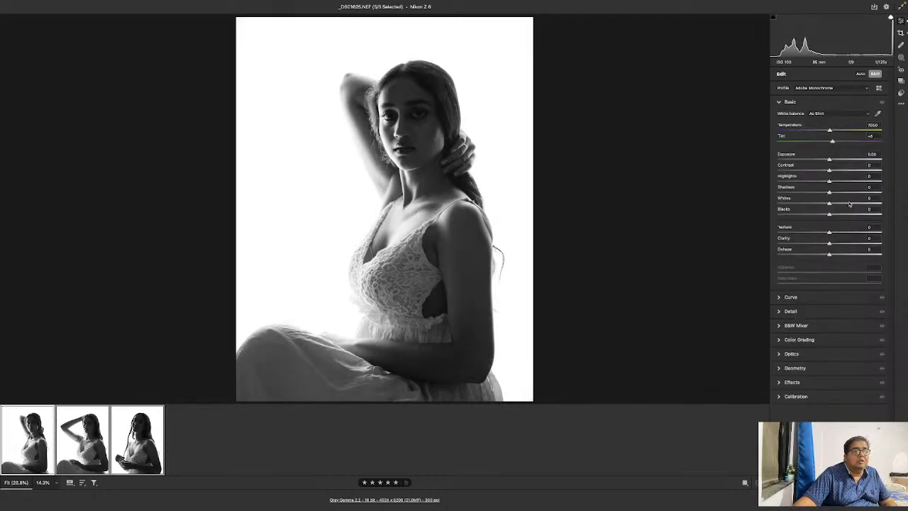
left_click_drag(854, 192, 840, 192)
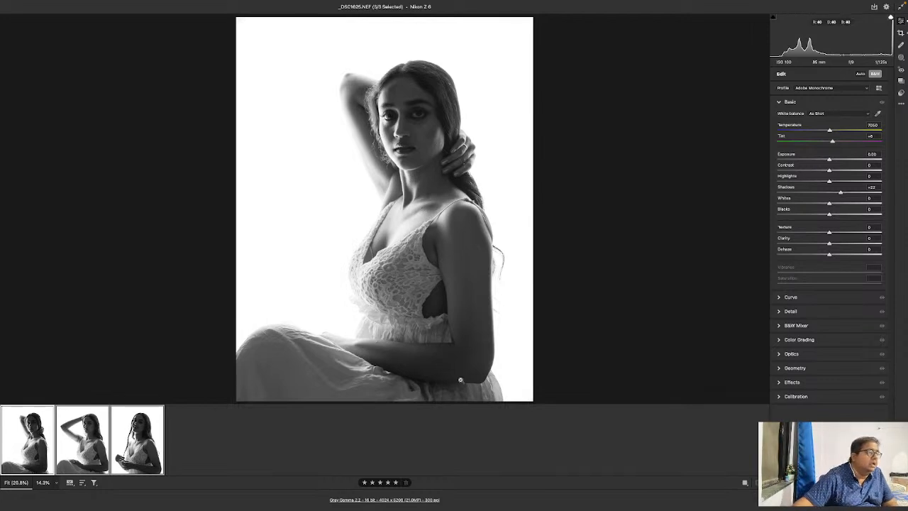
left_click(157, 424)
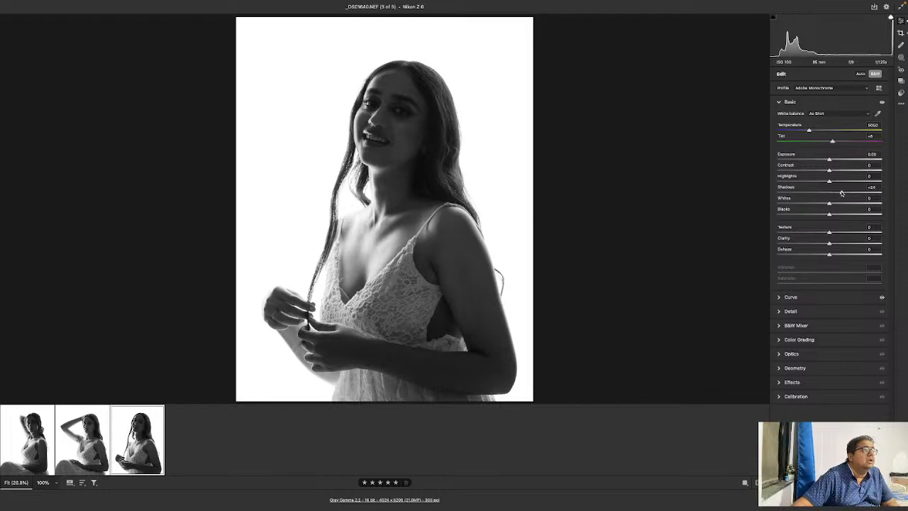
key("super+a")
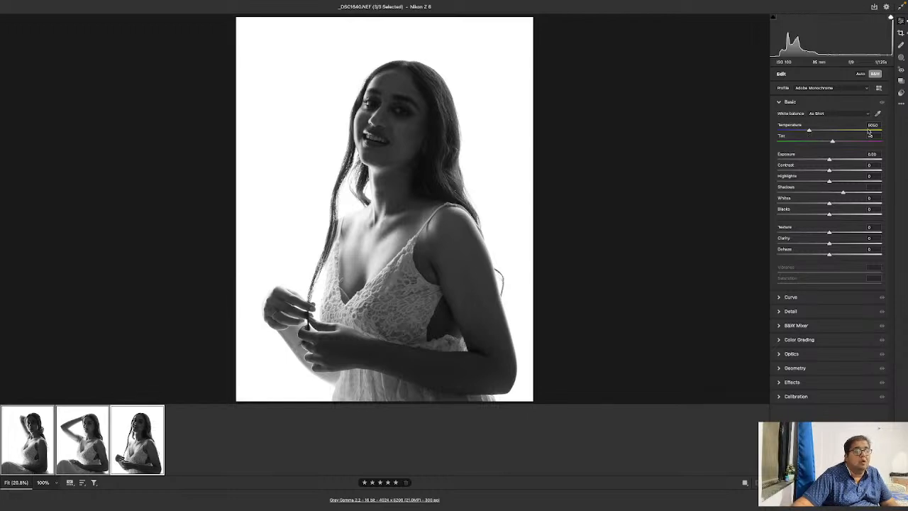
Step: Apply the Adaptive: Portrait preset Glamour Portrait and the Adaptive: Subject preset Soft to all three portraits, and return to the edit settings
left_click(901, 94)
left_click_drag(893, 154, 901, 294)
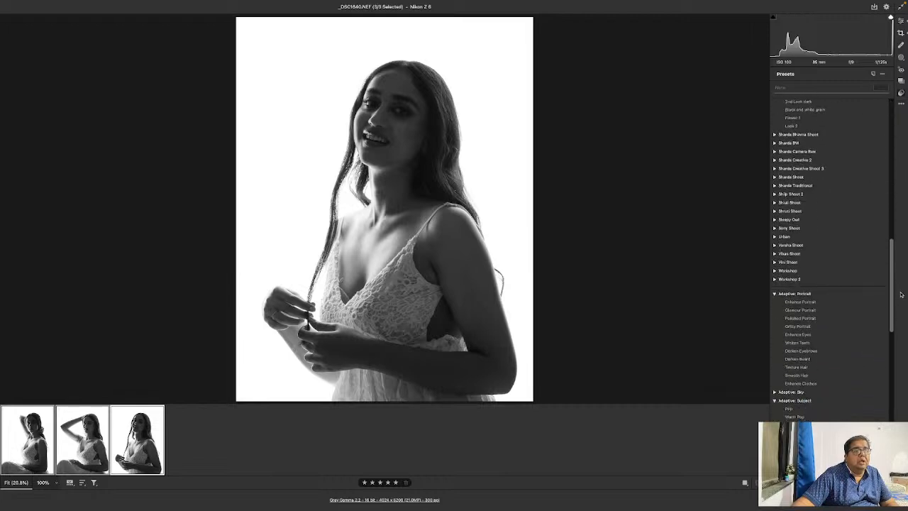
left_click(797, 311)
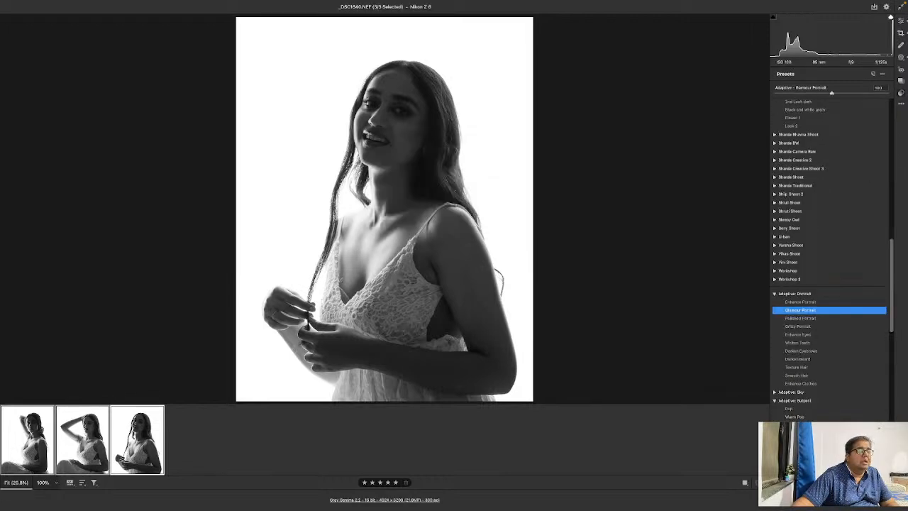
left_click(789, 427)
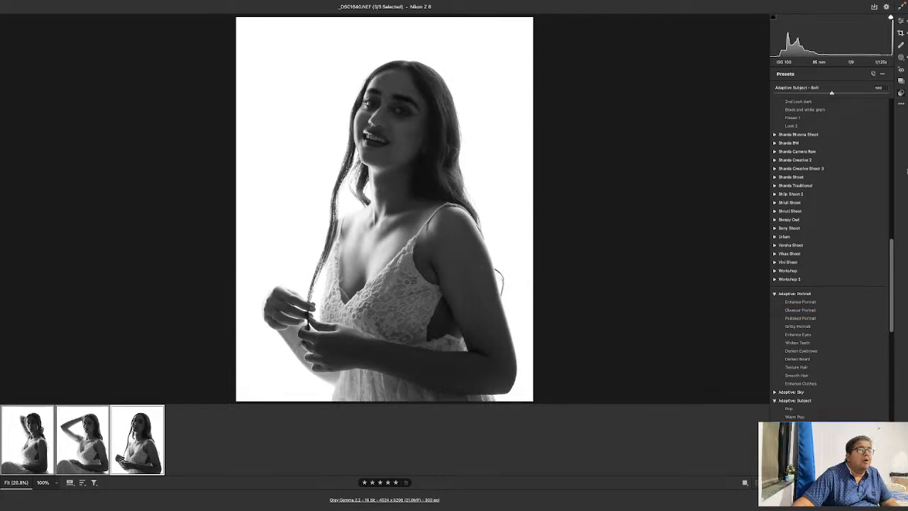
left_click(901, 21)
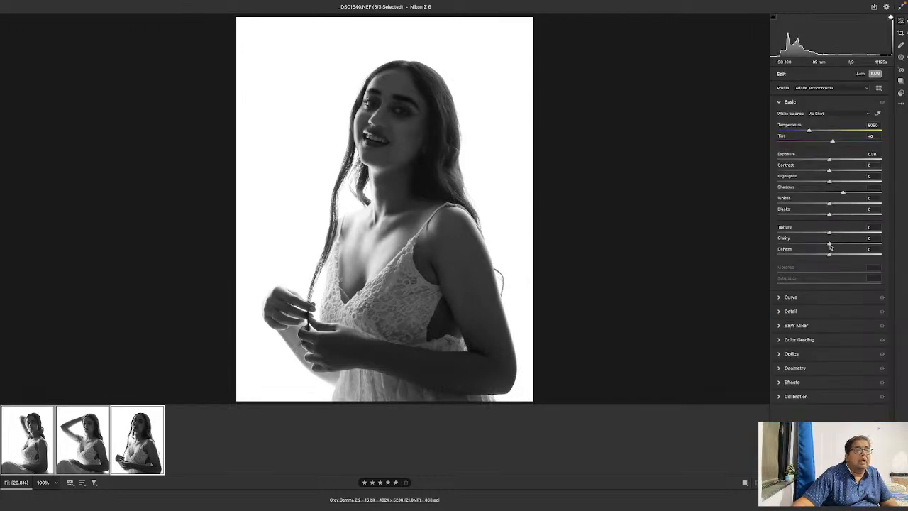
Step: Try Whites at +42 with a slight Exposure change, inspect the hair at 100%, and reset both settings
left_click(857, 204)
left_click_drag(856, 204, 851, 204)
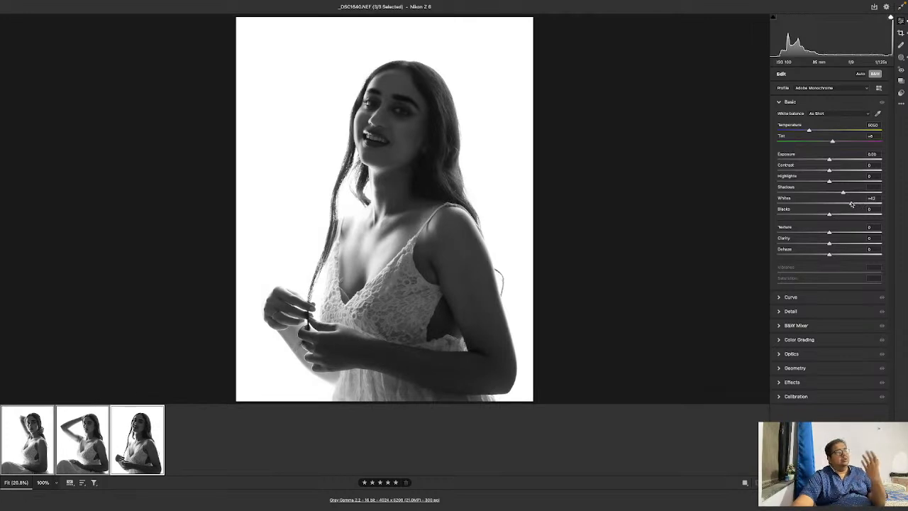
left_click(457, 181)
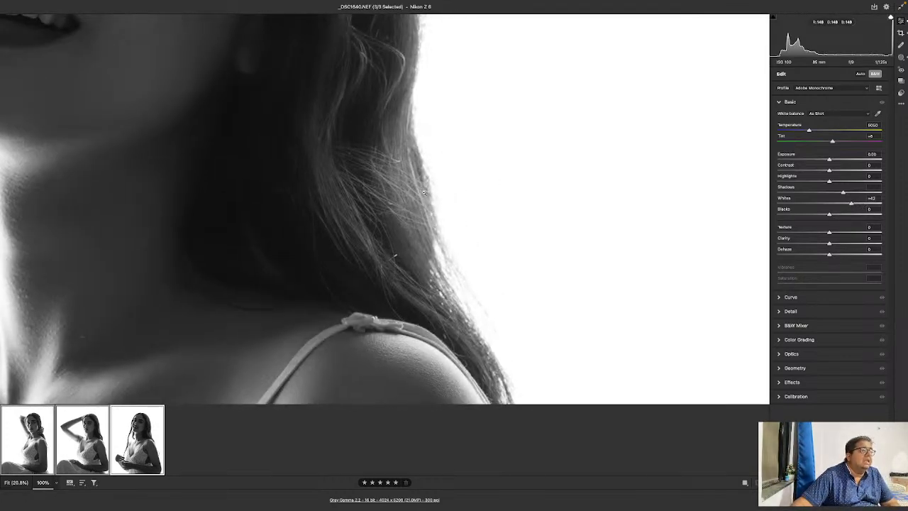
left_click_drag(829, 160, 827, 160)
double_click(828, 160)
double_click(852, 204)
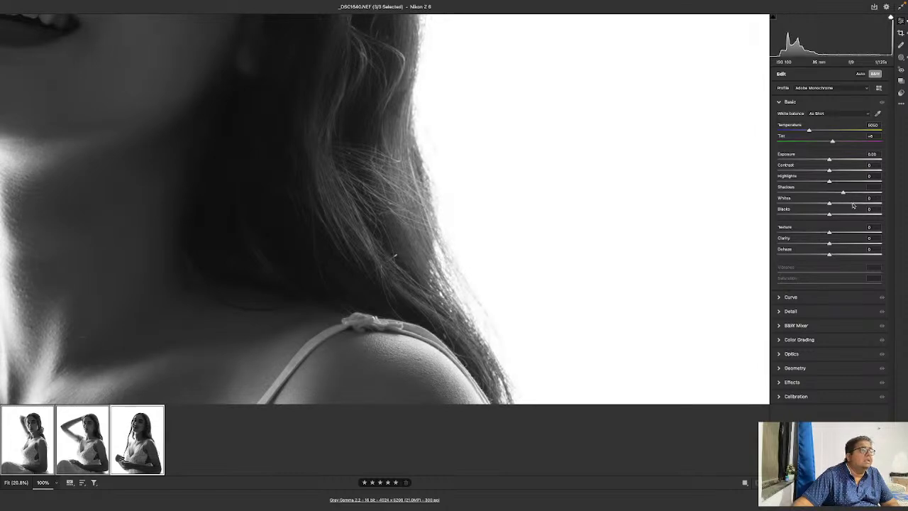
left_click(506, 256)
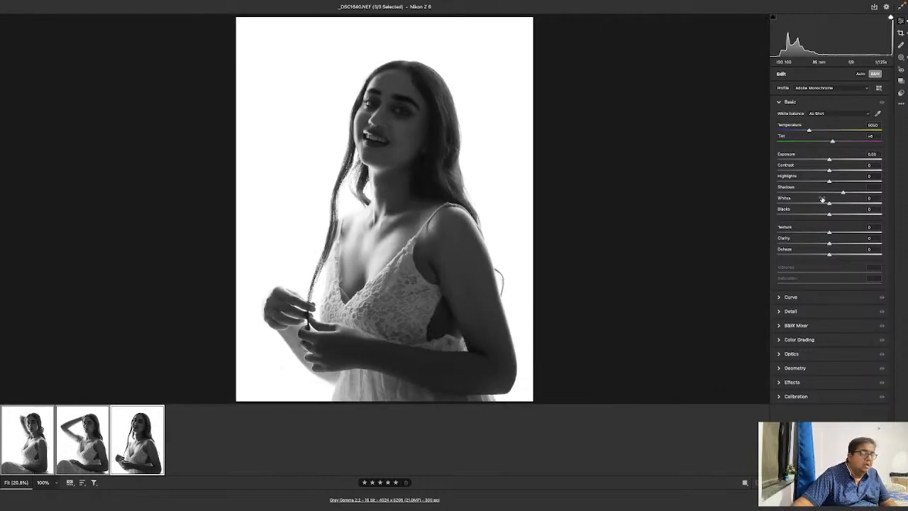
Step: Set Exposure to +0.10, Shadows to +33, Whites to +40 and Blacks to -9 on all three portraits, comparing against the colour version
left_click_drag(830, 205, 851, 208)
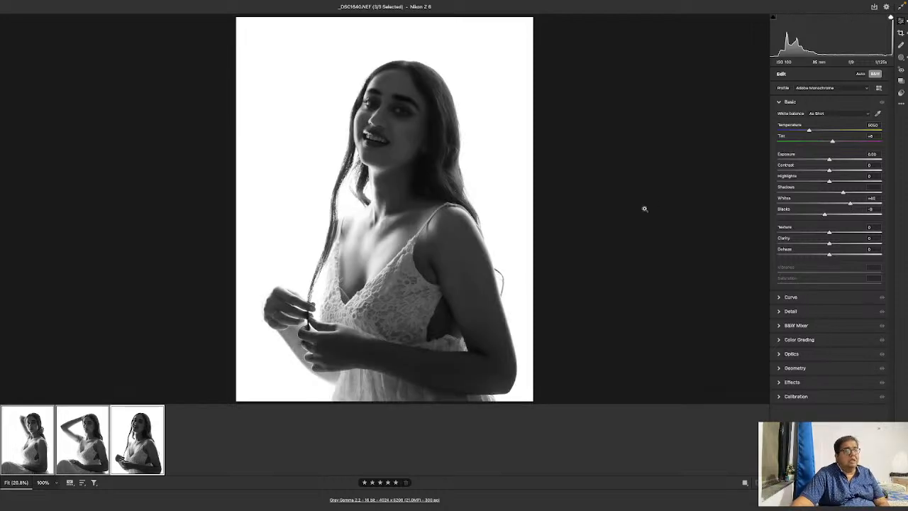
key("v")
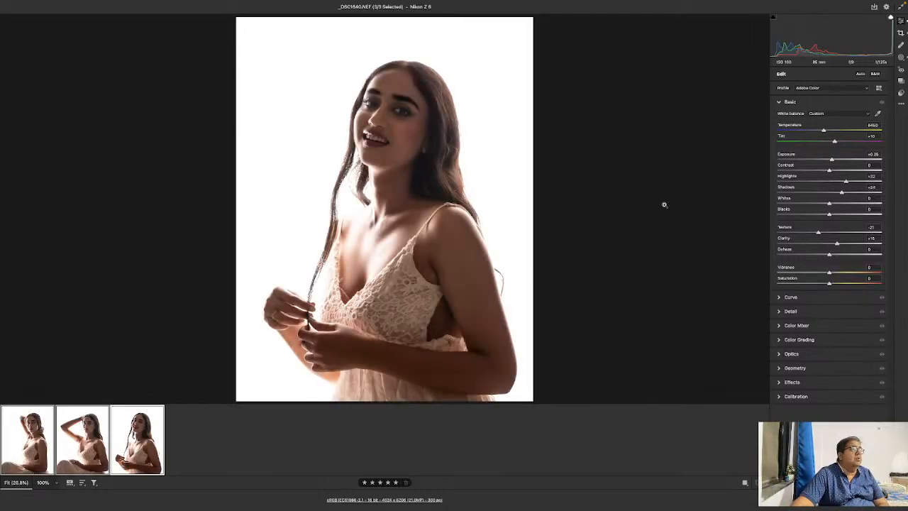
key("v")
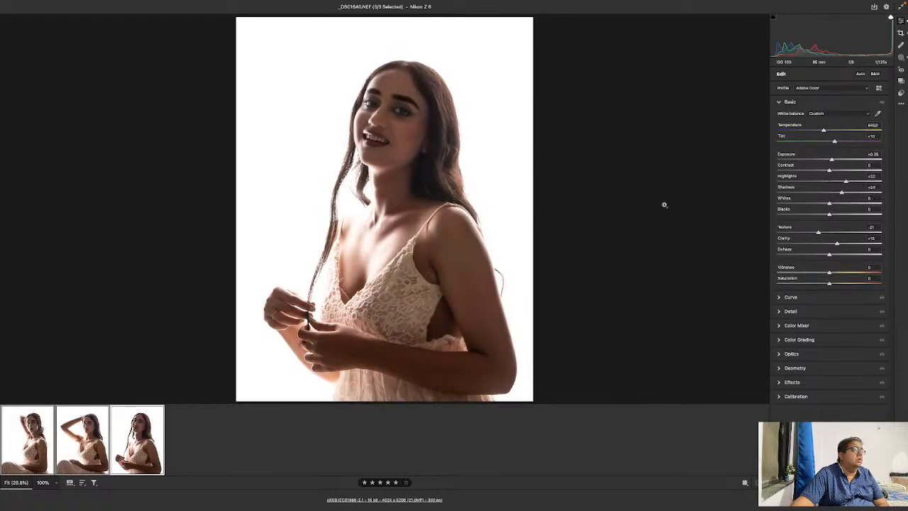
key("super+z")
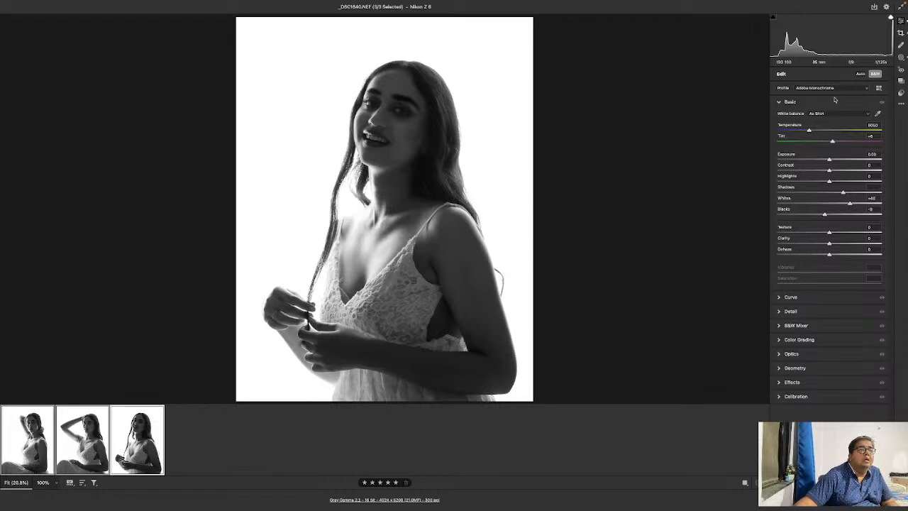
left_click_drag(844, 193, 847, 193)
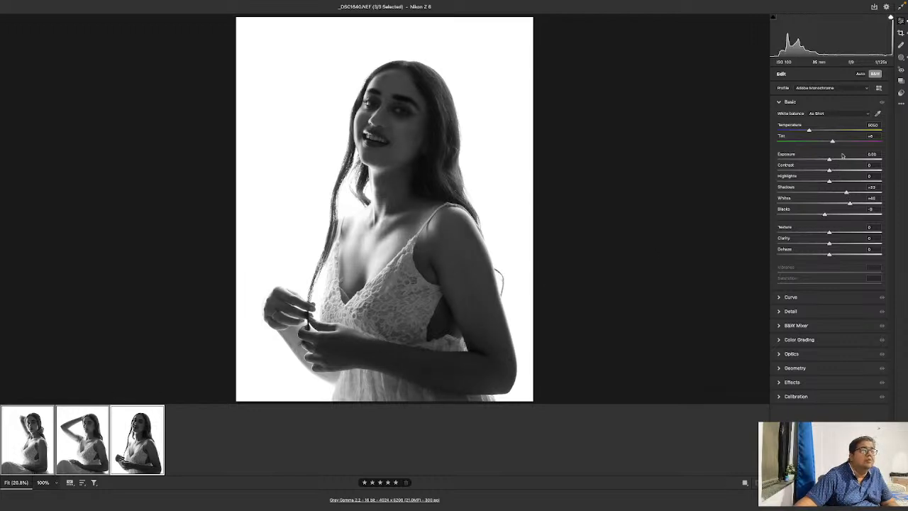
left_click_drag(831, 161, 834, 161)
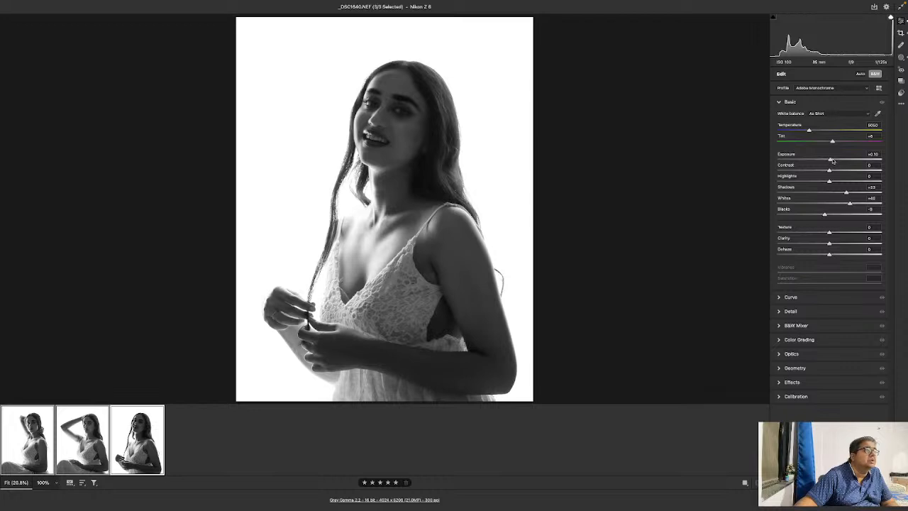
Step: Check the first portrait on its own, reselect all three, and accept the edits to return to Bridge
left_click(50, 460)
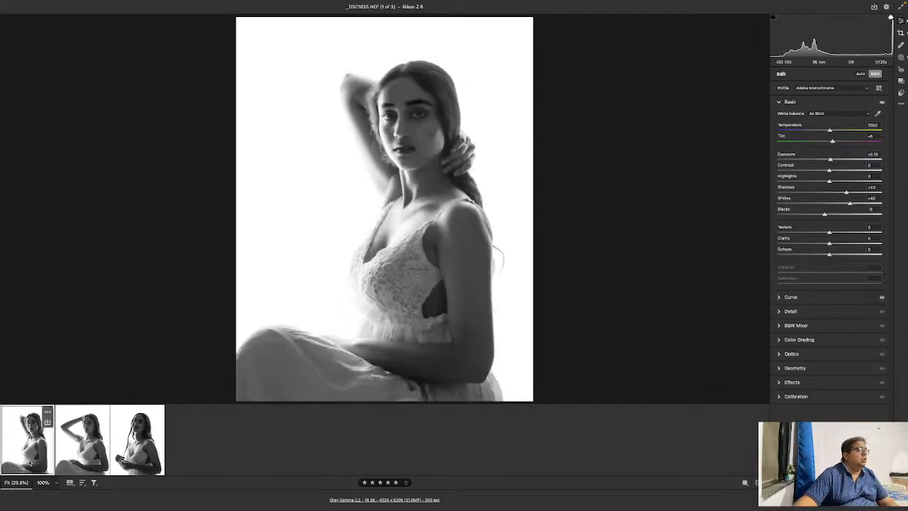
left_click(138, 447, "shift")
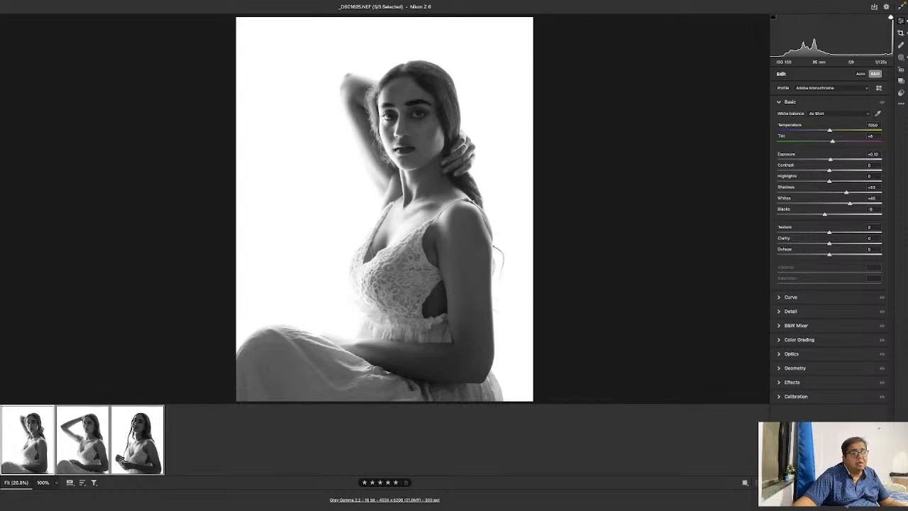
left_click(881, 499)
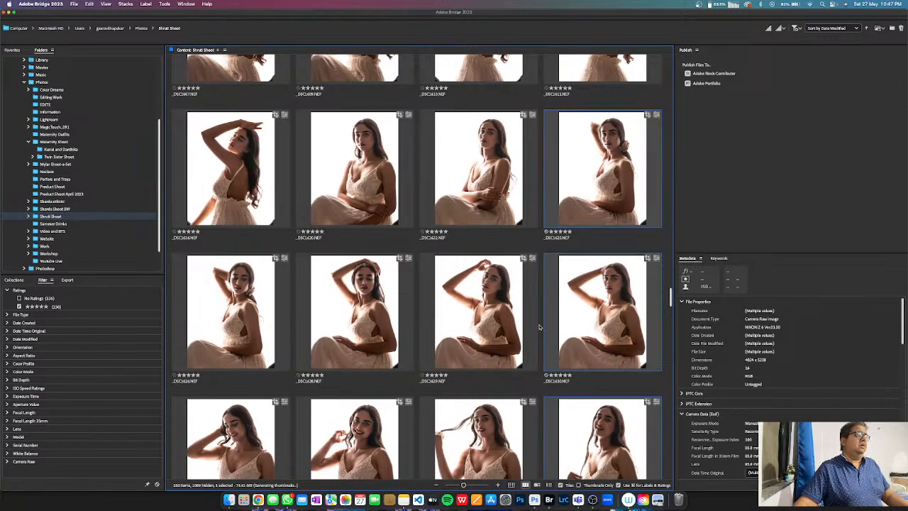
Step: Browse the warm-toned veil portraits and examine _DSC1671.NEF and _DSC1700.NEF in full-screen preview
scroll(539, 327, "down", 10)
scroll(539, 327, "up", 2)
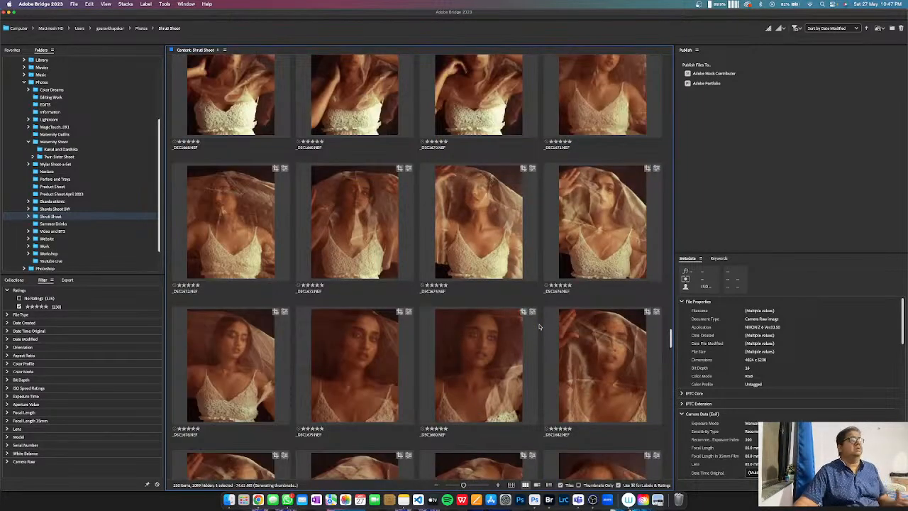
scroll(539, 327, "up", 2)
left_click(600, 266)
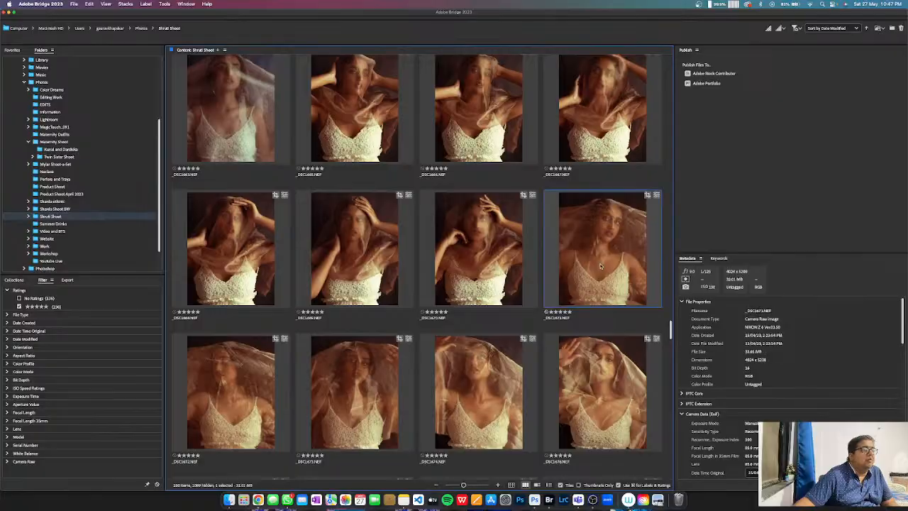
key("space")
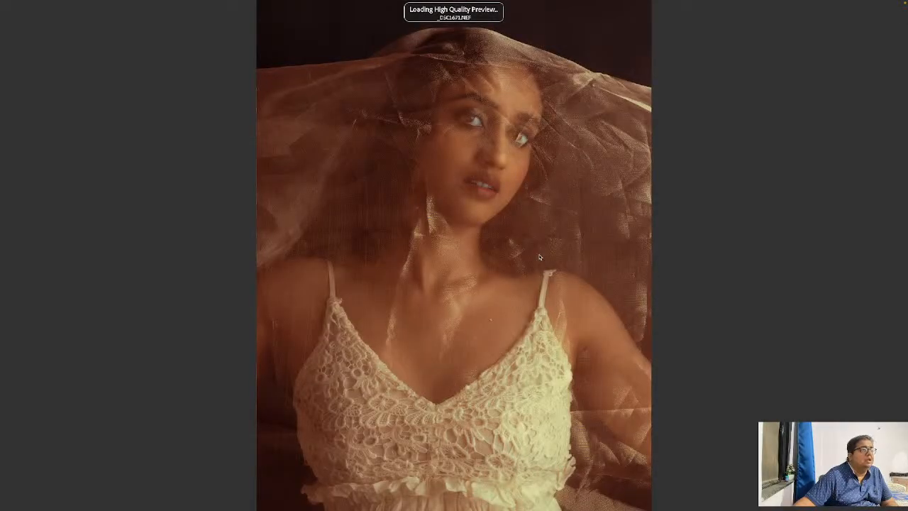
key("space")
scroll(539, 257, "down", 5)
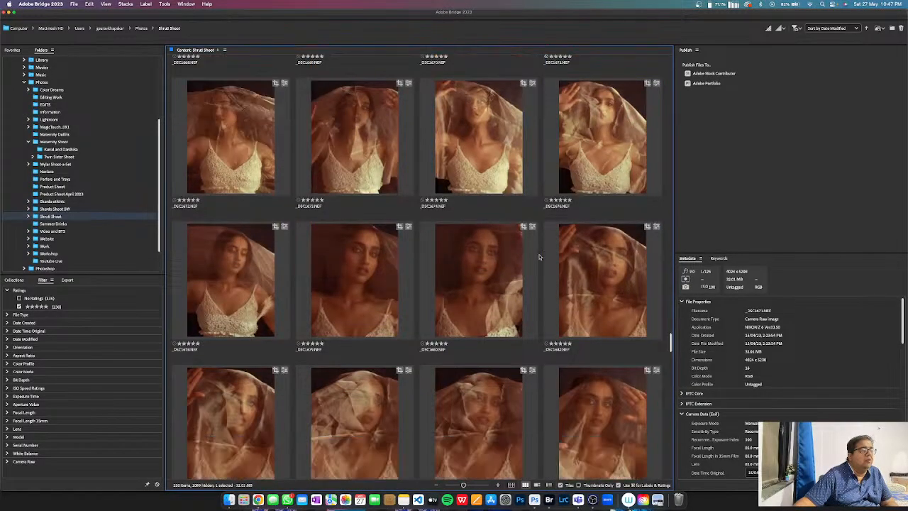
scroll(539, 257, "down", 2)
scroll(539, 257, "down", 3)
left_click(619, 211)
key("space")
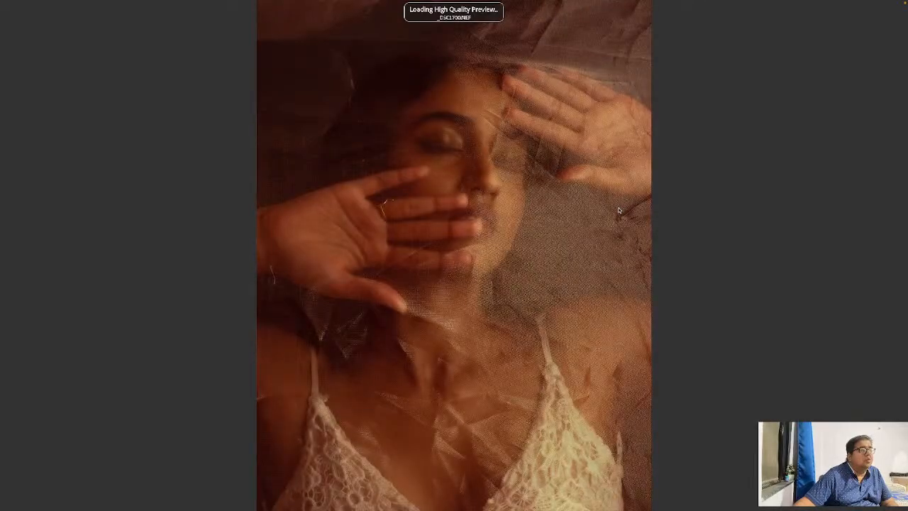
key("space")
Step: Preview _DSC1705.NEF, select it together with _DSC1699.NEF and _DSC1715.NEF, and open the three portraits in Camera Raw
left_click(610, 339)
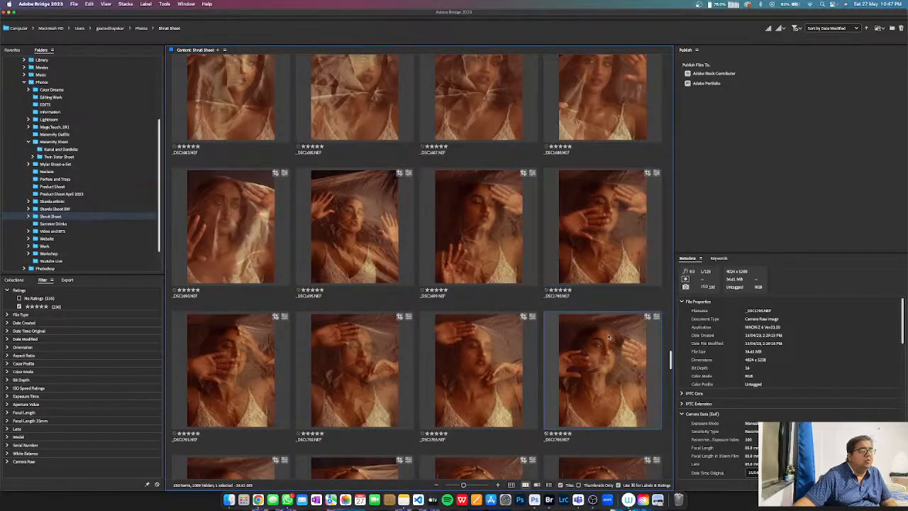
key("space")
key("space")
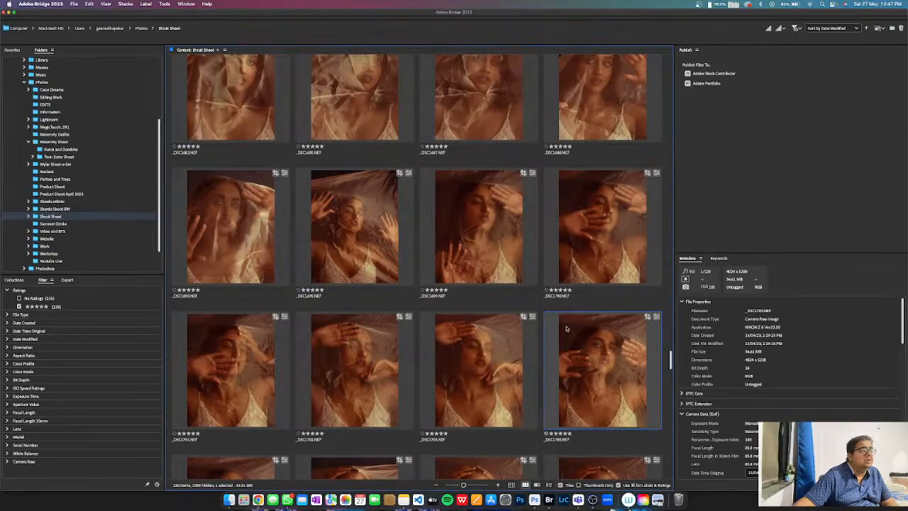
left_click(485, 237, "super")
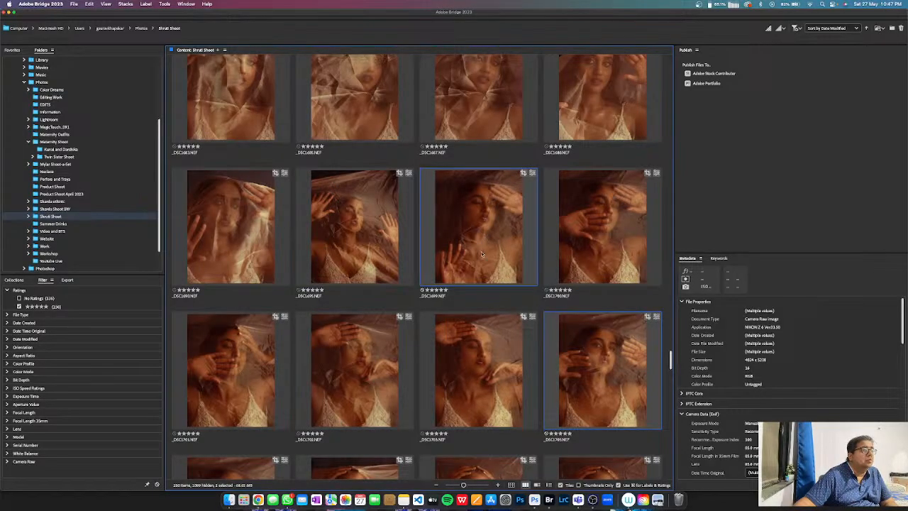
scroll(481, 251, "down", 5)
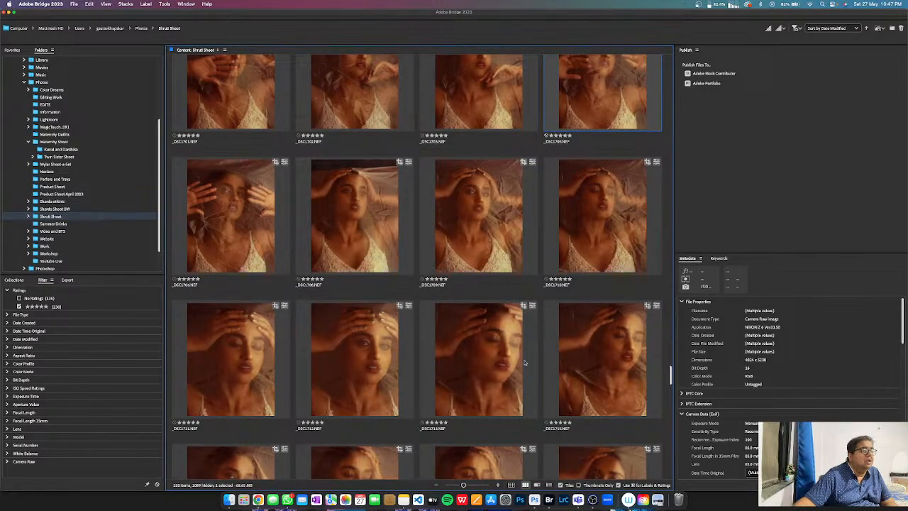
left_click(602, 365, "super")
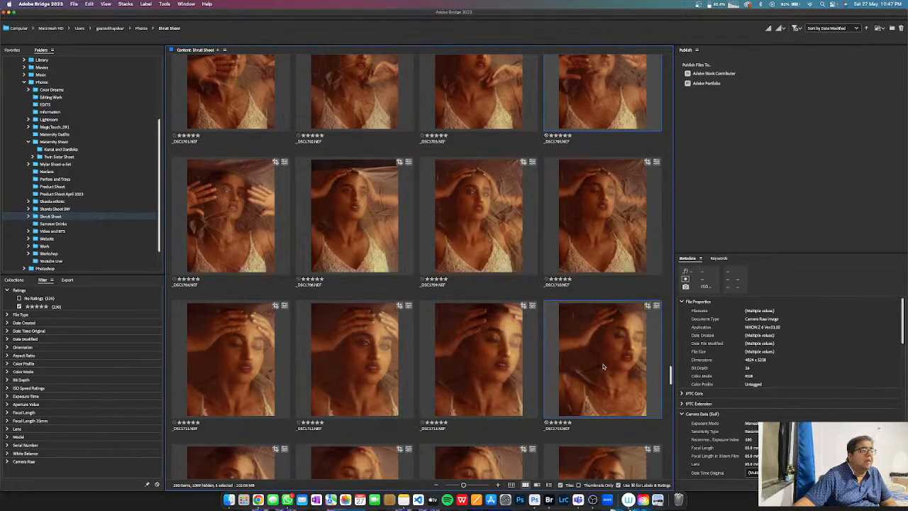
right_click(603, 366)
left_click(627, 272)
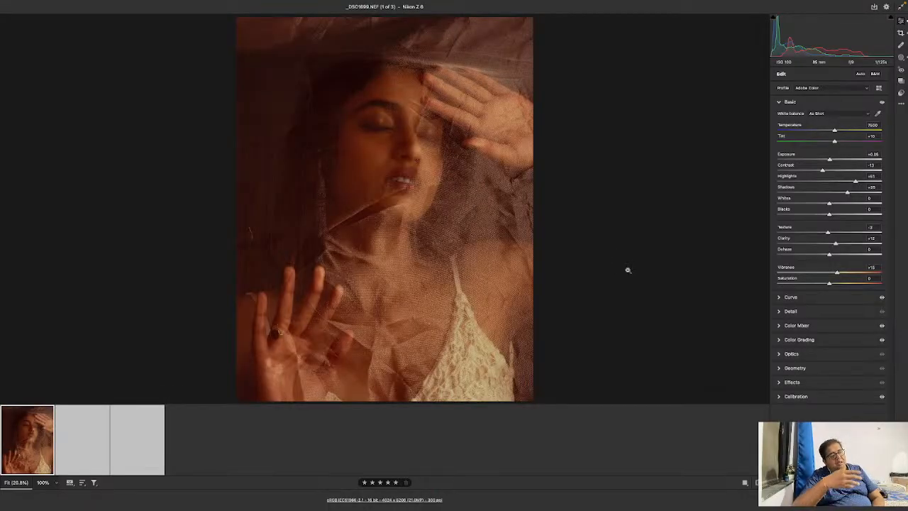
Step: Select all three veil portraits and reset their edits and crop to the default settings
key("ctrl+a")
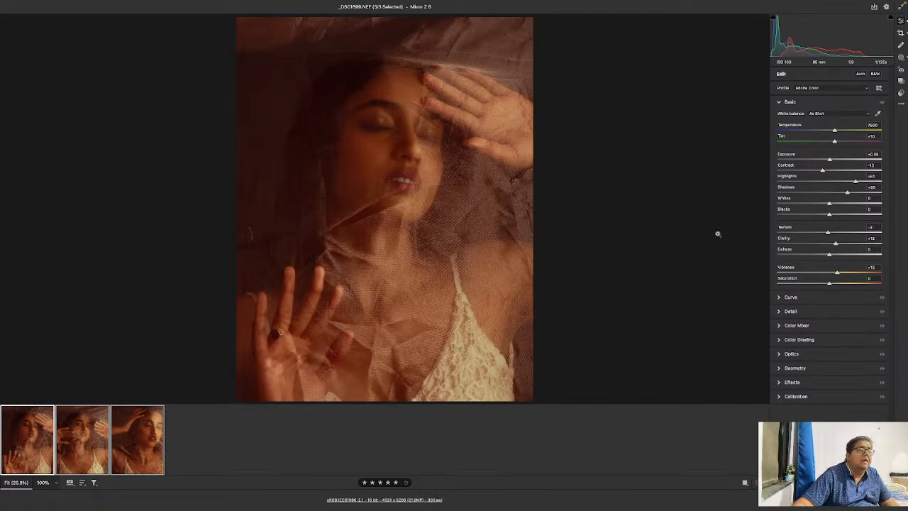
left_click(899, 105)
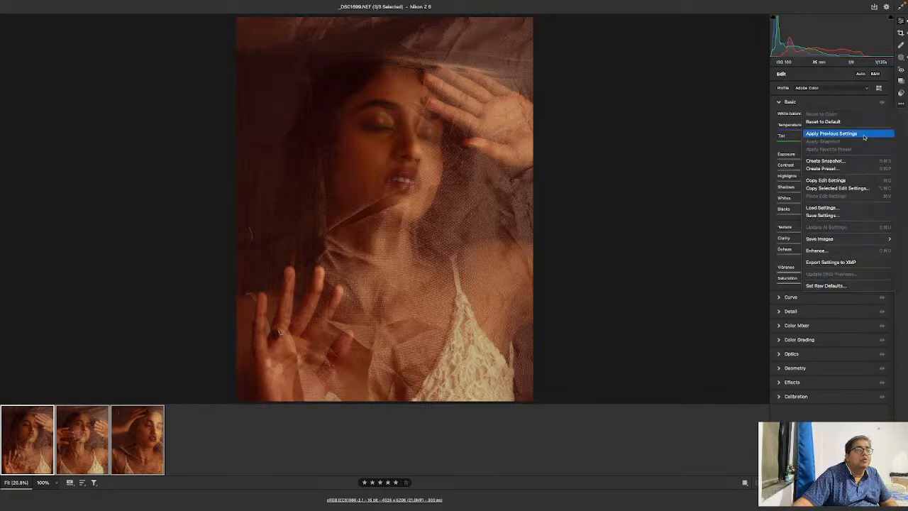
left_click(840, 133)
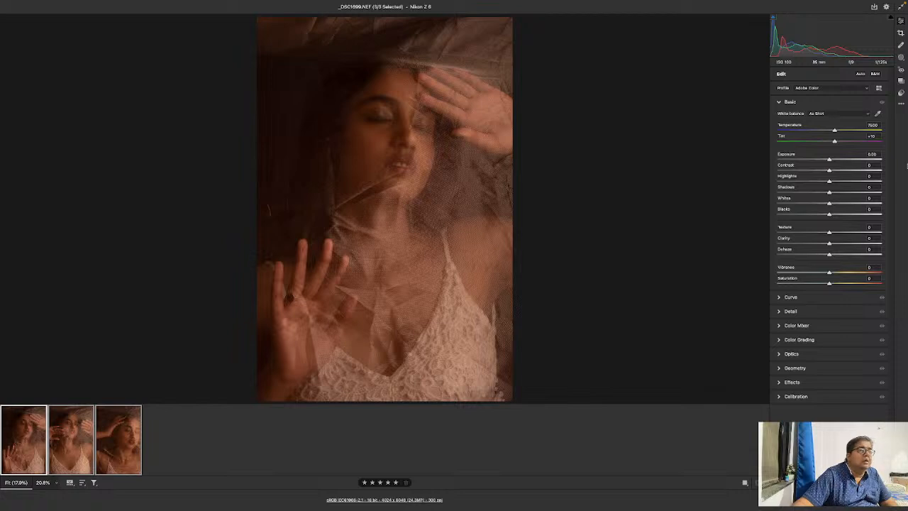
Step: Crop all three portraits with the 8.5 x 11 preset and check the framing on _DSC1715.NEF
left_click(901, 32)
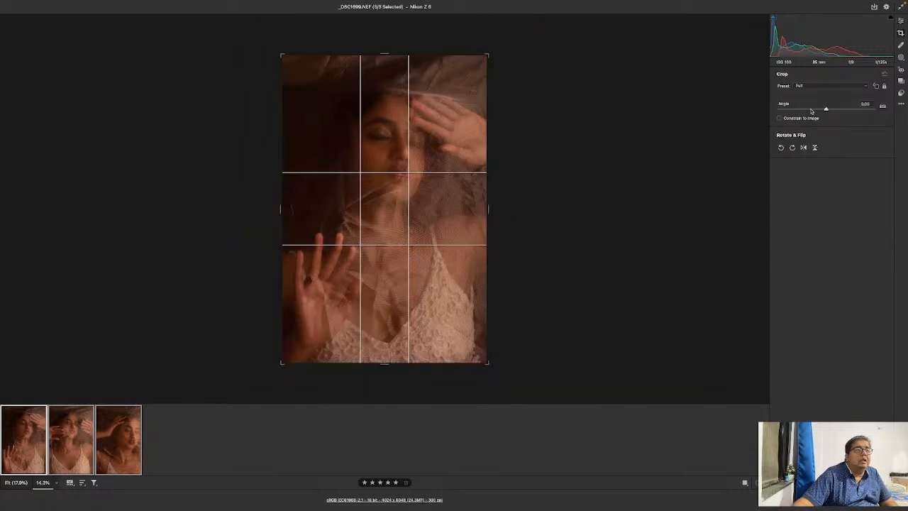
left_click(816, 86)
left_click(812, 118)
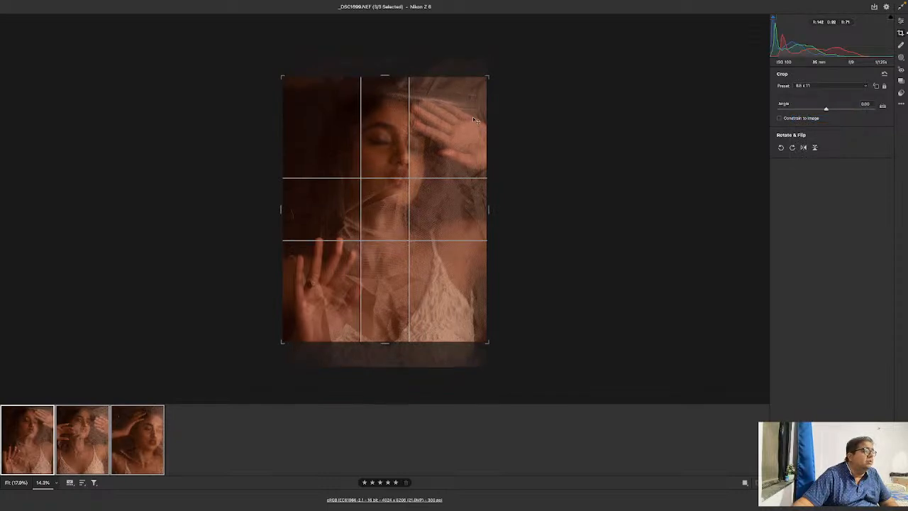
left_click(137, 440)
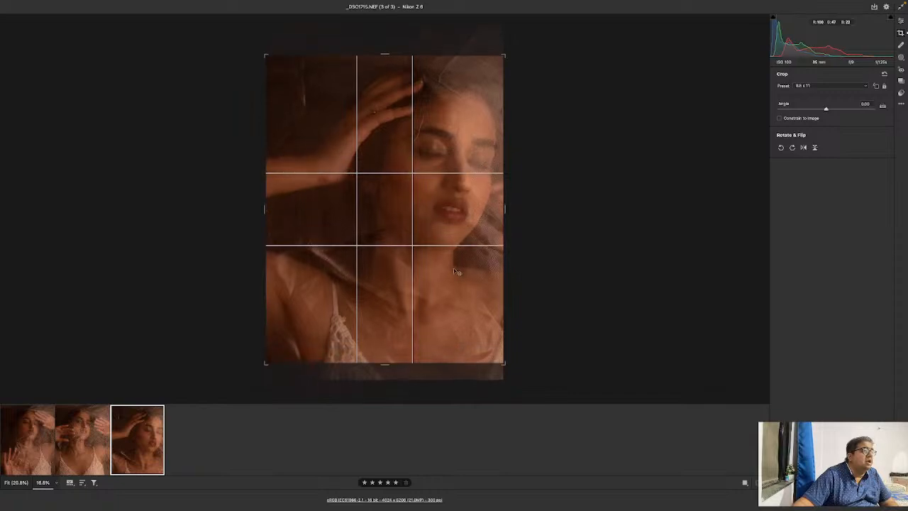
Step: Reselect all three portraits and cool their white balance to a Temperature of 4300
key("ctrl+a")
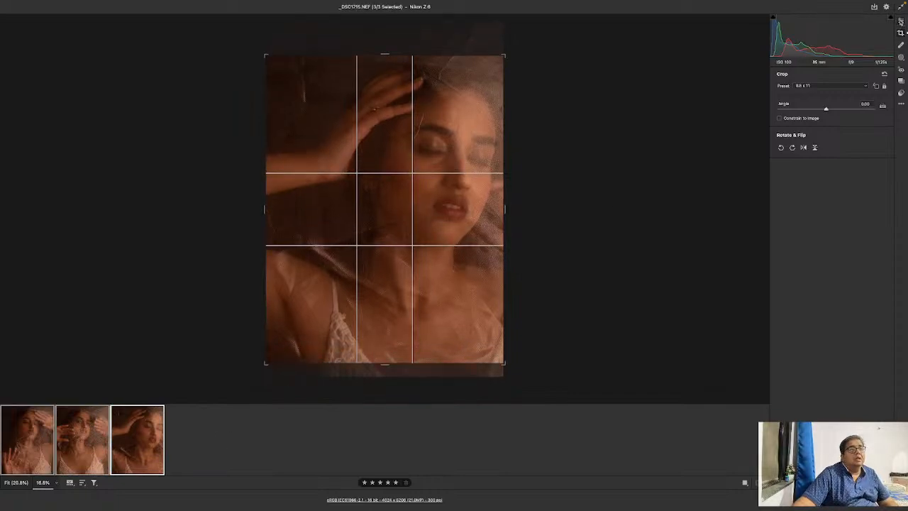
left_click(900, 21)
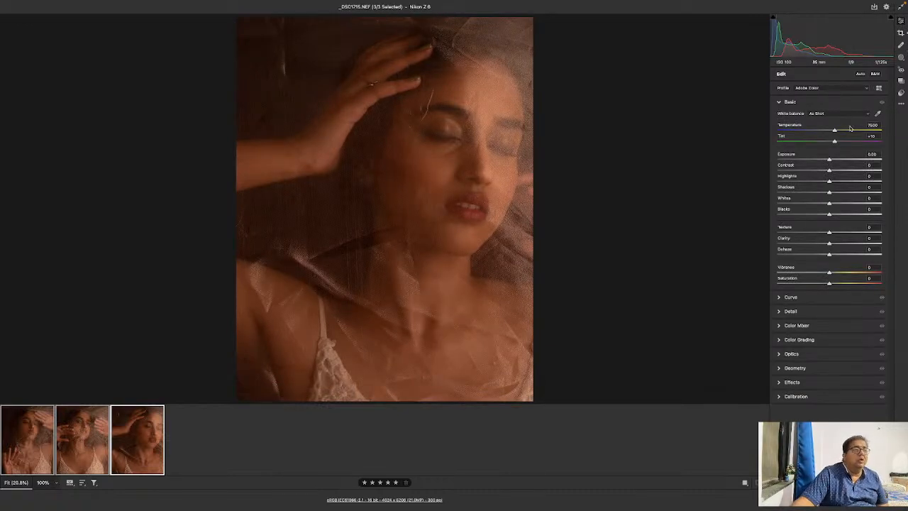
left_click_drag(835, 131, 807, 133)
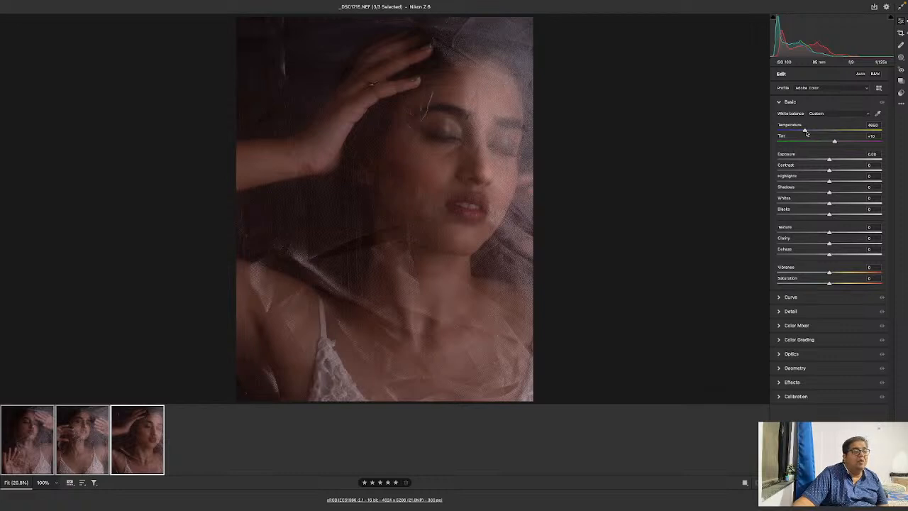
mouse_move(806, 133)
left_mouse_down()
mouse_move(794, 133)
mouse_move(803, 134)
left_mouse_up()
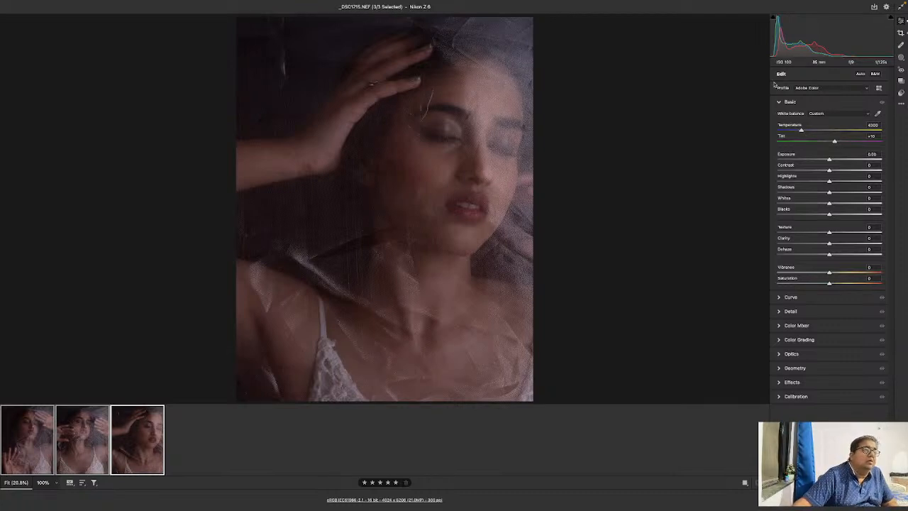
Step: Inspect the veil texture up close, apply the Adaptive: Subject Pop preset to all three portraits, and reduce its strength
left_click(901, 103)
left_click(903, 94)
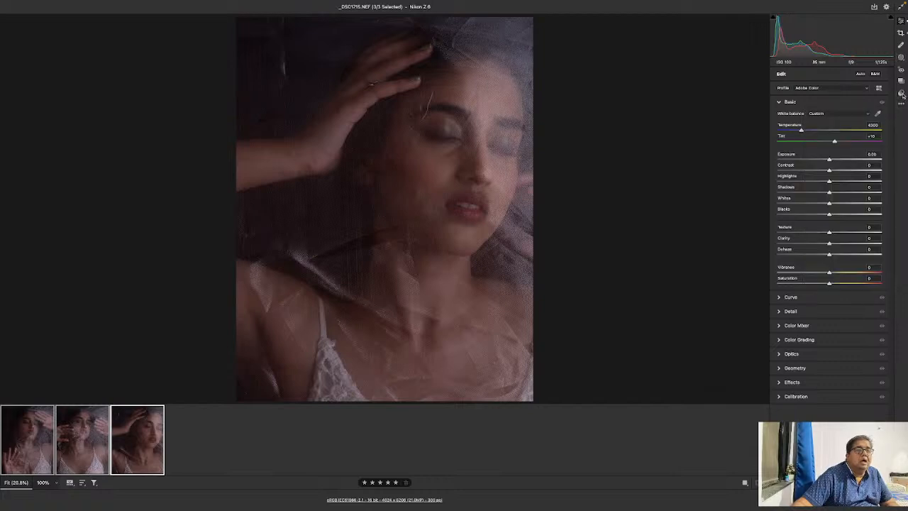
left_click(902, 93)
left_click_drag(893, 136, 897, 265)
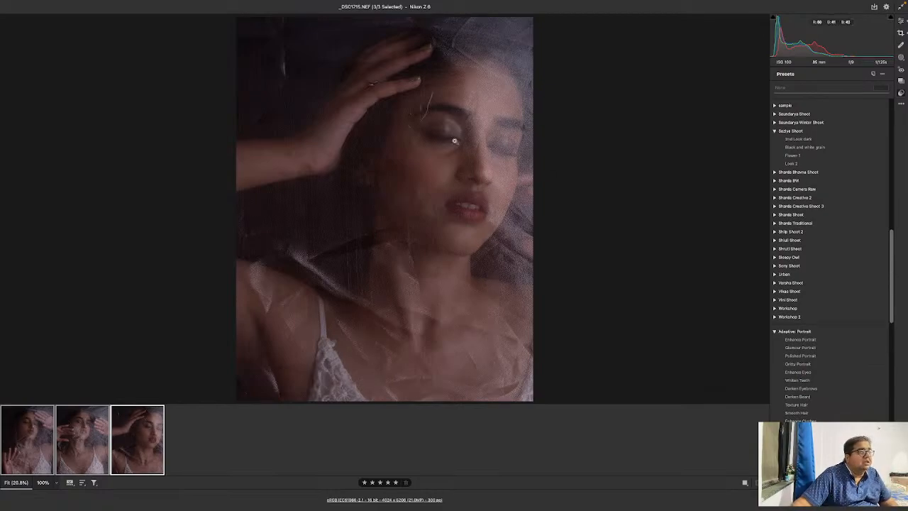
left_click(436, 142)
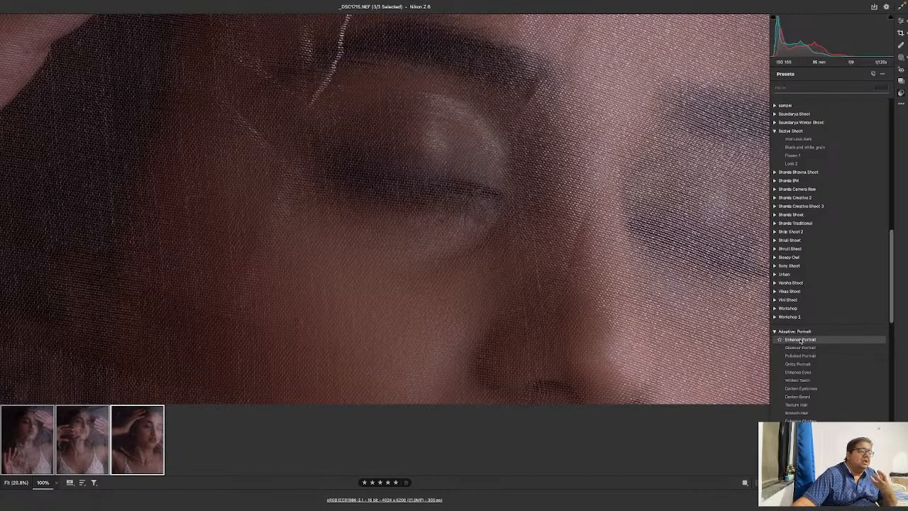
left_click(529, 256)
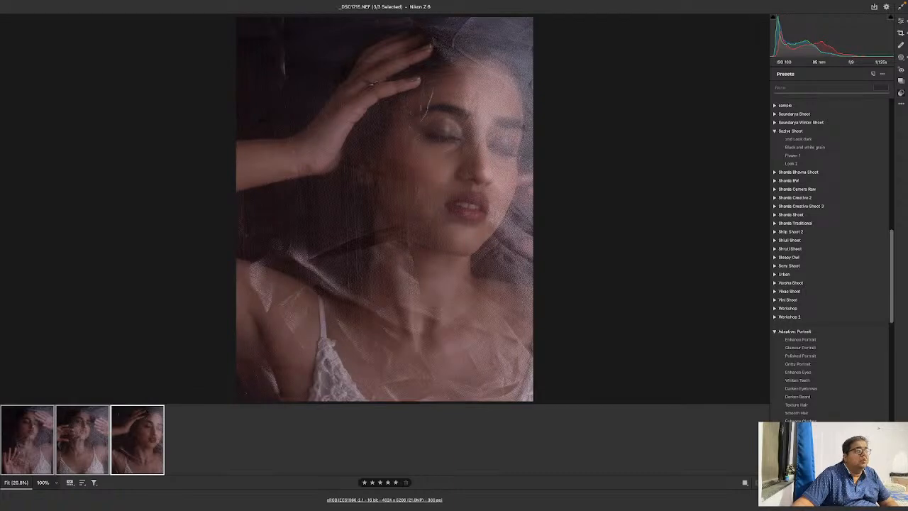
left_click(791, 446)
left_click(800, 93)
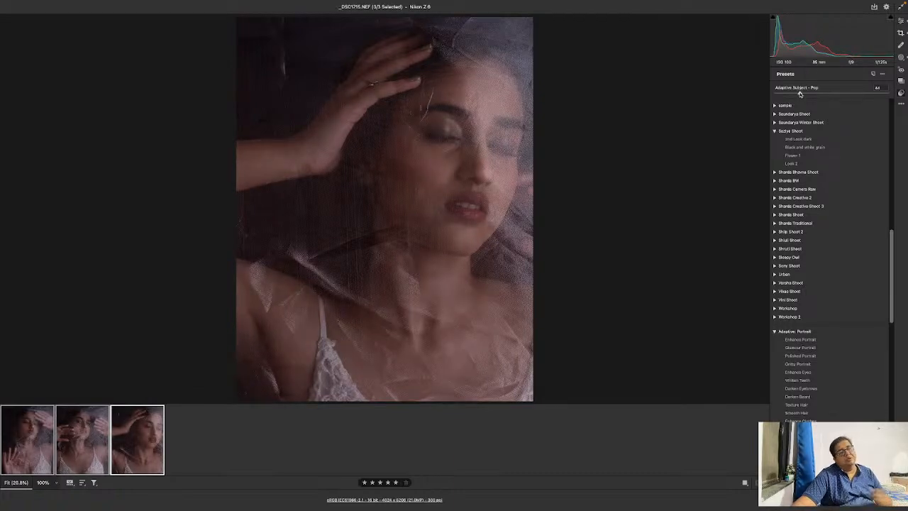
Step: Add a vertical linear gradient mask to the three portraits, fading from the image's right edge towards its centre
left_click(901, 59)
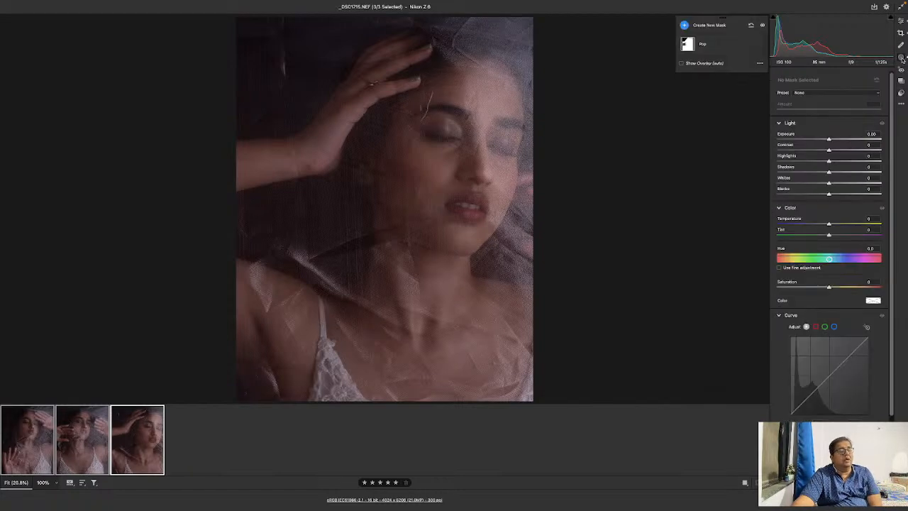
left_click(717, 25)
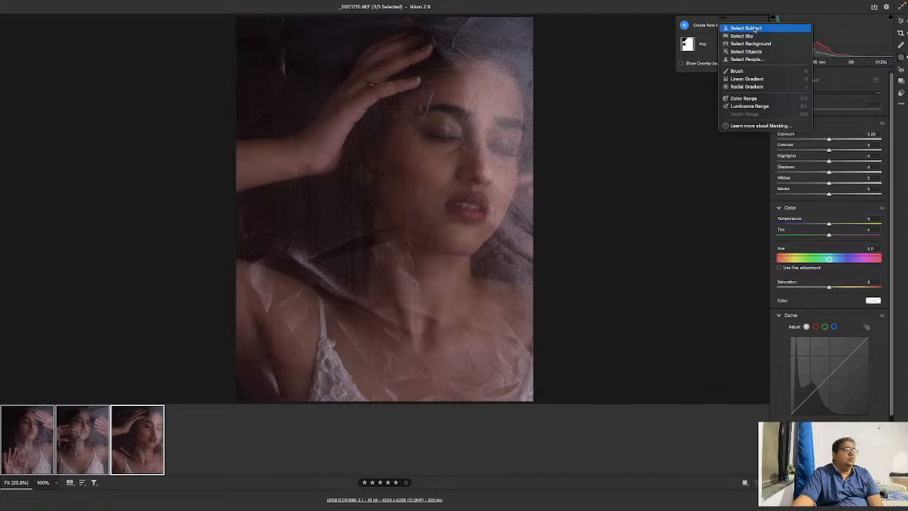
left_click(748, 78)
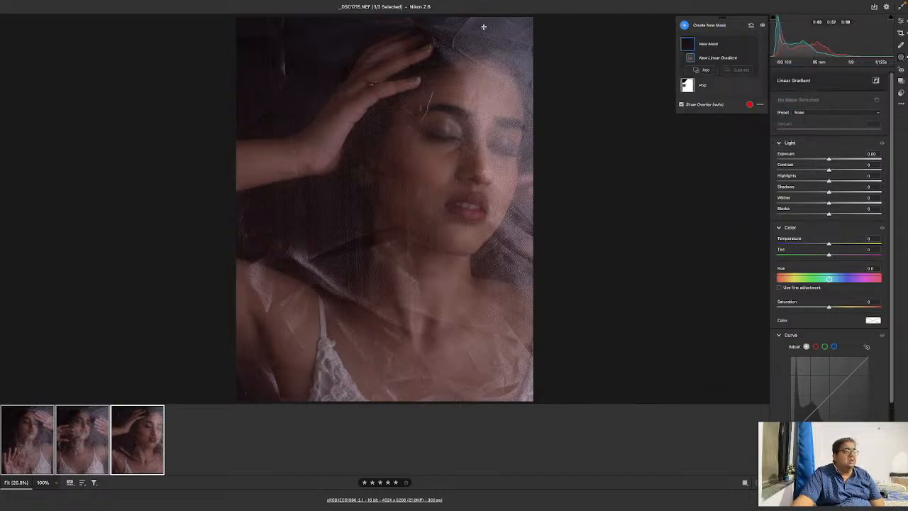
left_click_drag(530, 269, 395, 270)
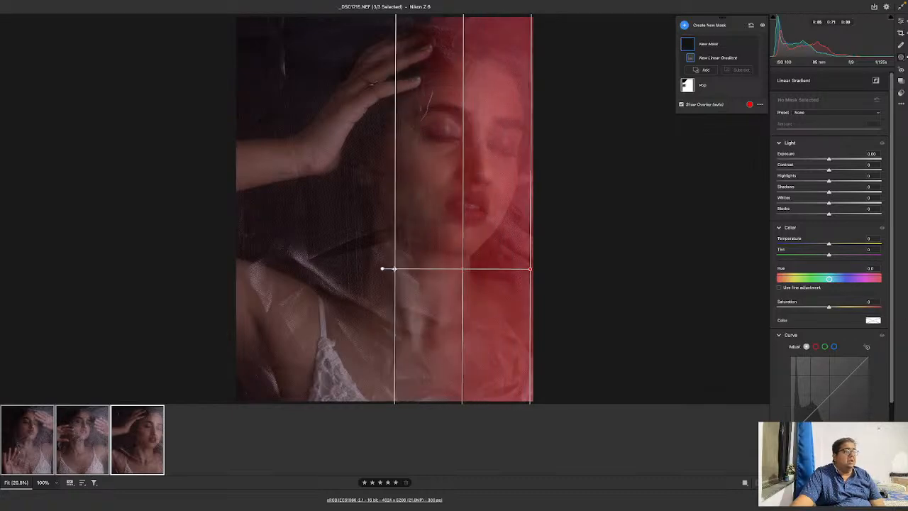
mouse_move(462, 269)
left_mouse_down()
mouse_move(450, 269)
mouse_move(457, 270)
left_mouse_up()
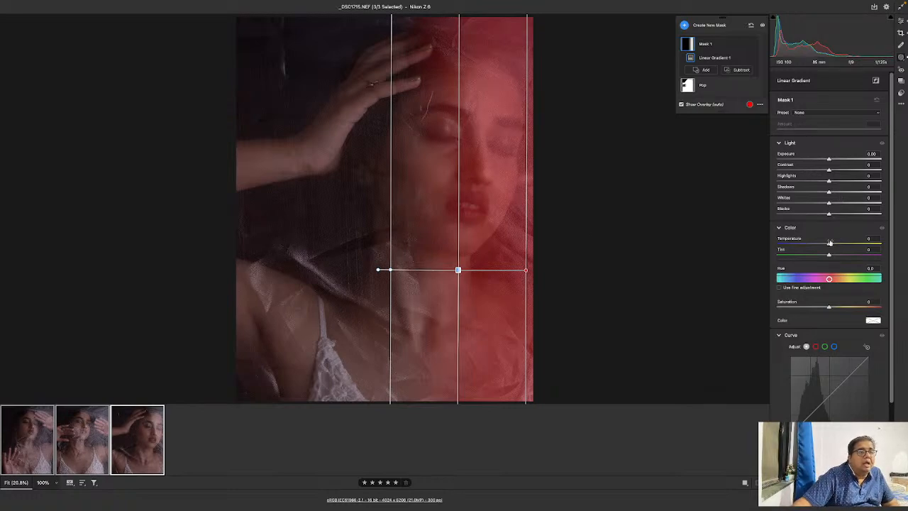
Step: Set the gradient mask's Temperature to +18, Exposure to +0.10 and Highlights to +40
mouse_move(829, 245)
left_mouse_down()
mouse_move(846, 246)
mouse_move(839, 245)
left_mouse_up()
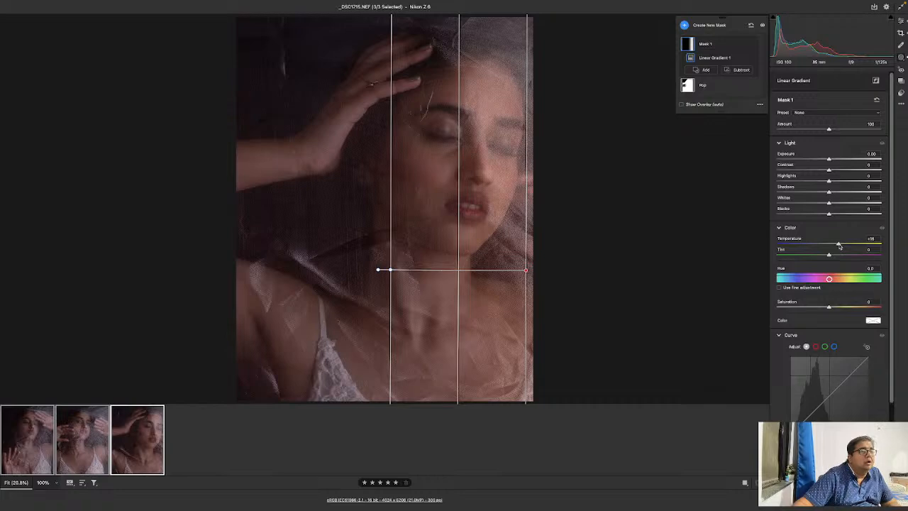
mouse_move(831, 161)
left_mouse_down()
mouse_move(850, 185)
mouse_move(837, 161)
left_mouse_up()
double_click(835, 160)
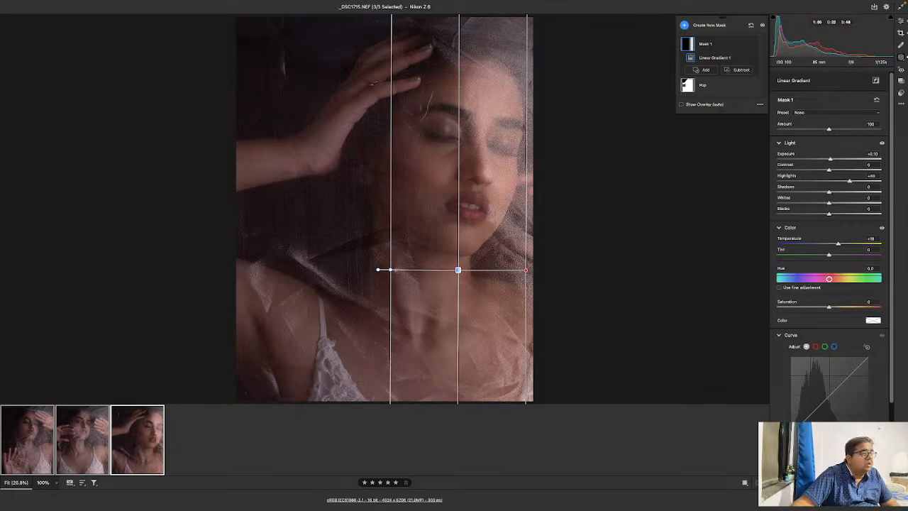
Step: Widen the gradient across most of the portrait and set the mask's Shadows to +16
left_click_drag(396, 275, 286, 276)
left_click_drag(405, 271, 426, 274)
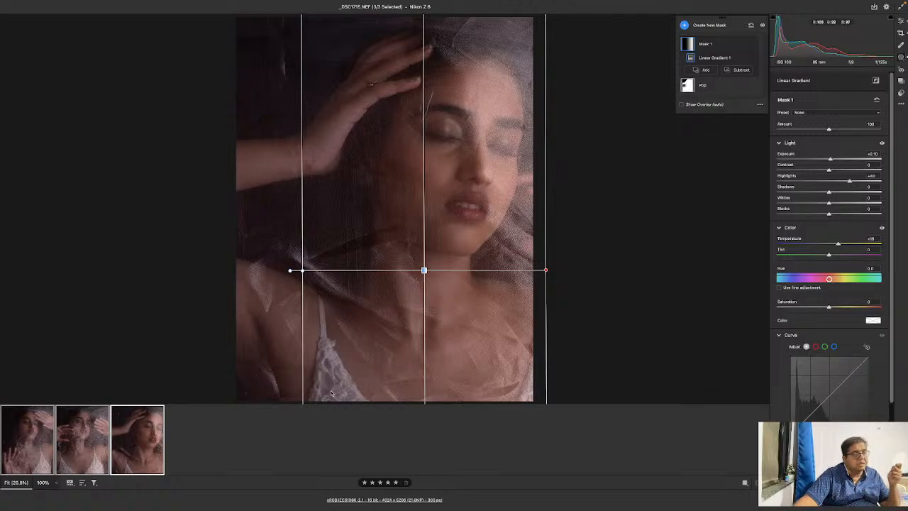
left_click_drag(839, 244, 838, 244)
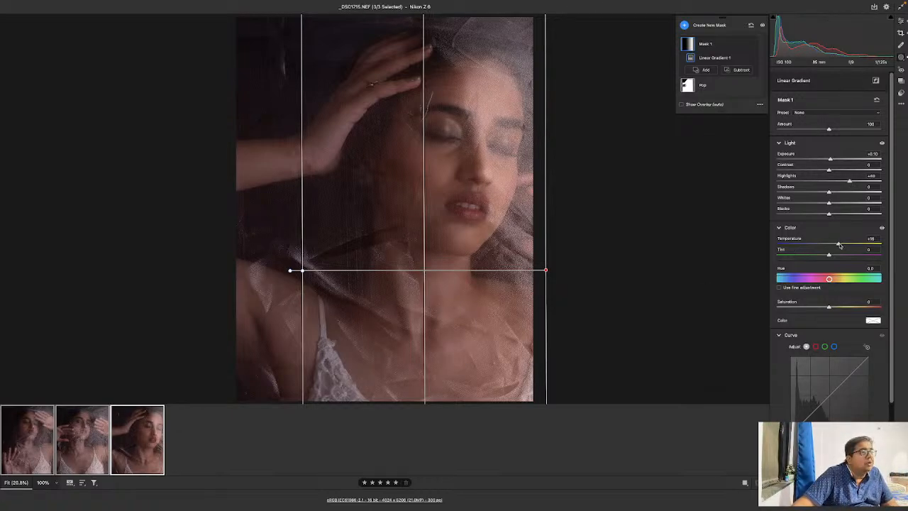
left_click_drag(830, 160, 831, 160)
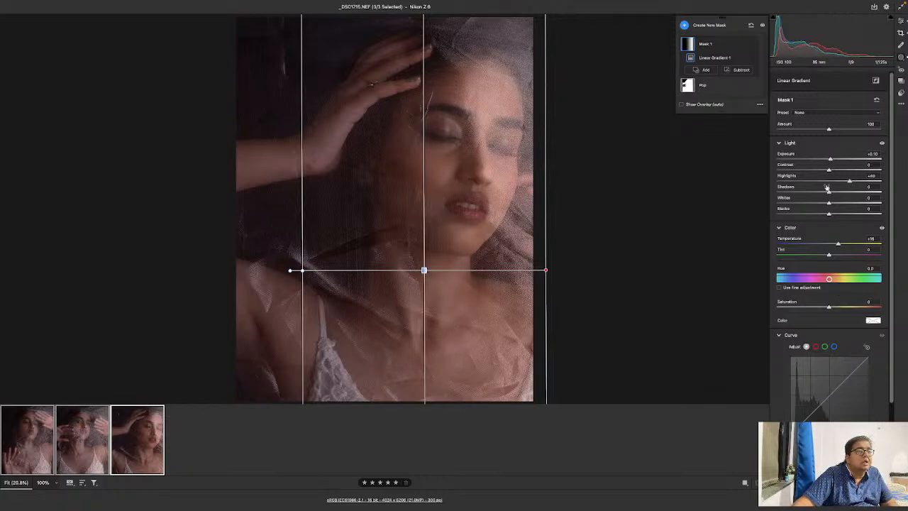
mouse_move(830, 192)
left_mouse_down()
mouse_move(839, 192)
mouse_move(829, 193)
left_mouse_up()
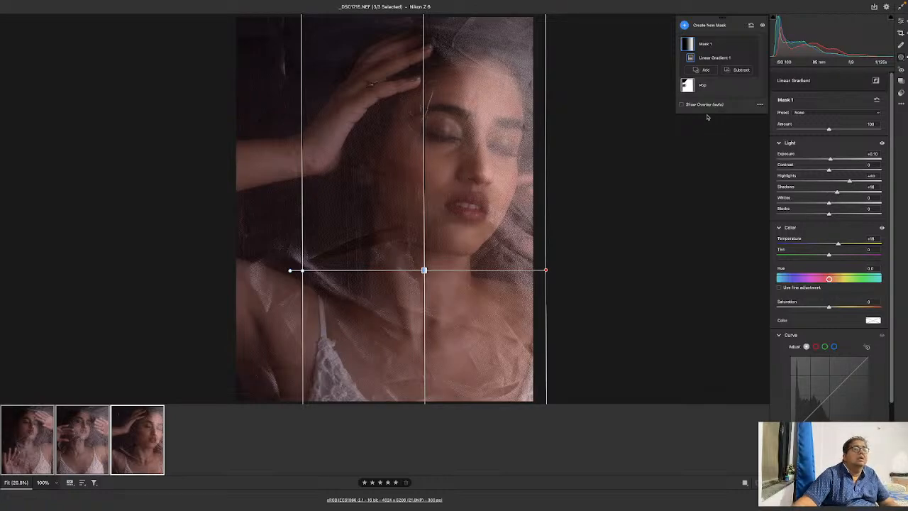
Step: Select only the first two portraits and shift their Mask 1 linear gradient towards the image's left side
left_click(82, 464)
left_click(43, 461, "super")
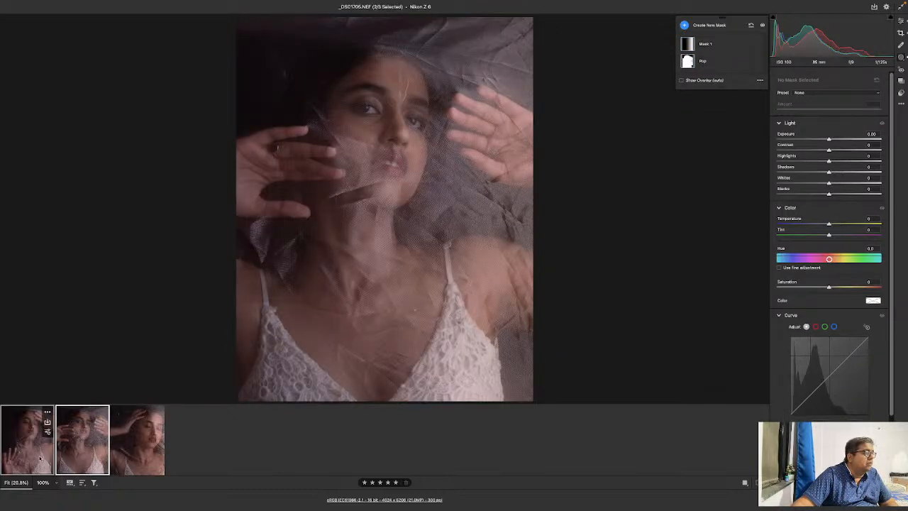
left_click(702, 44)
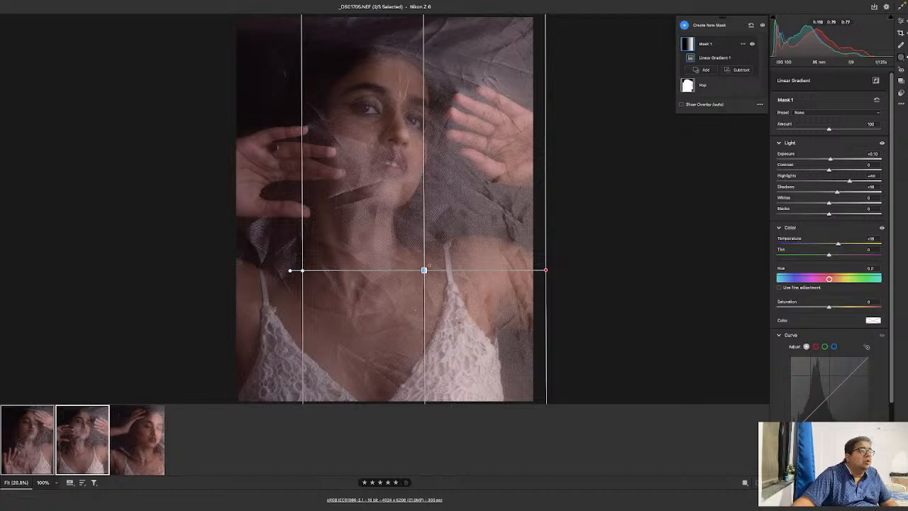
left_click_drag(423, 271, 370, 269)
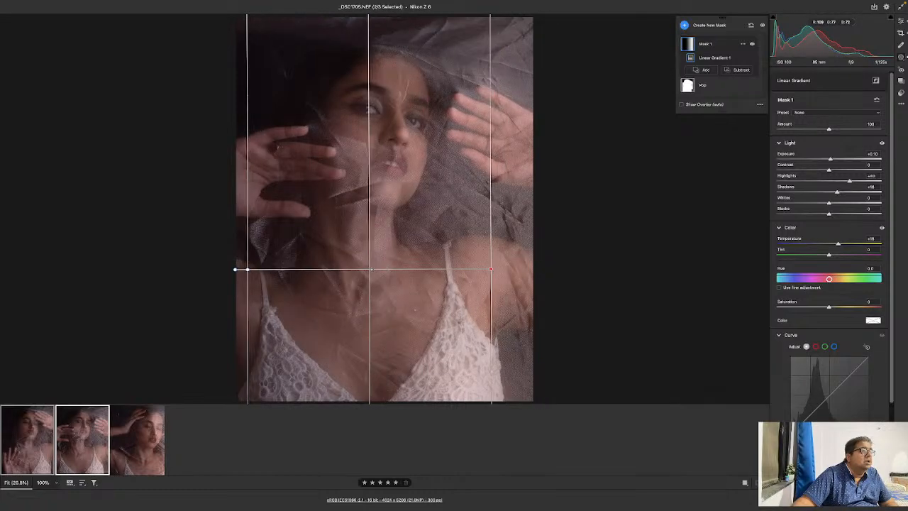
Step: Set the two portraits' mask Temperature to +27 and Exposure to +0.20, lower Highlights slightly, and extend the fade past the left edge
left_click(844, 245)
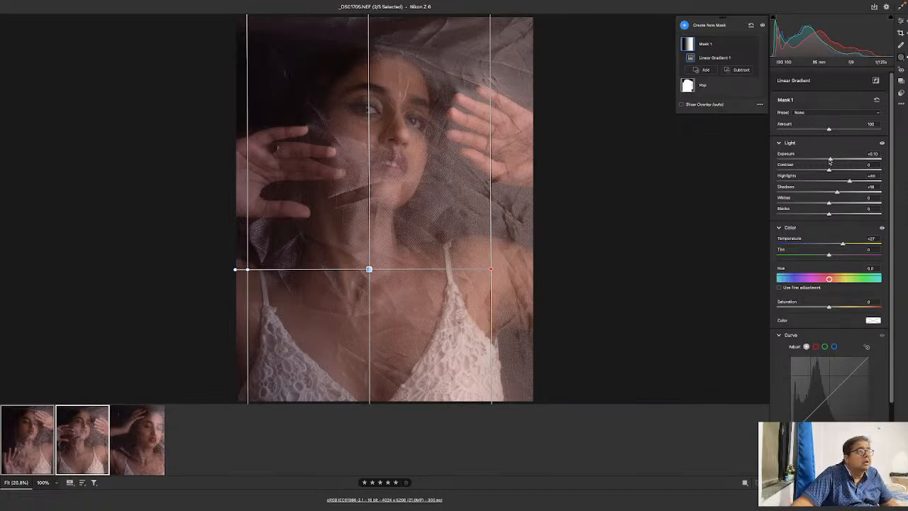
left_click_drag(850, 182, 833, 159)
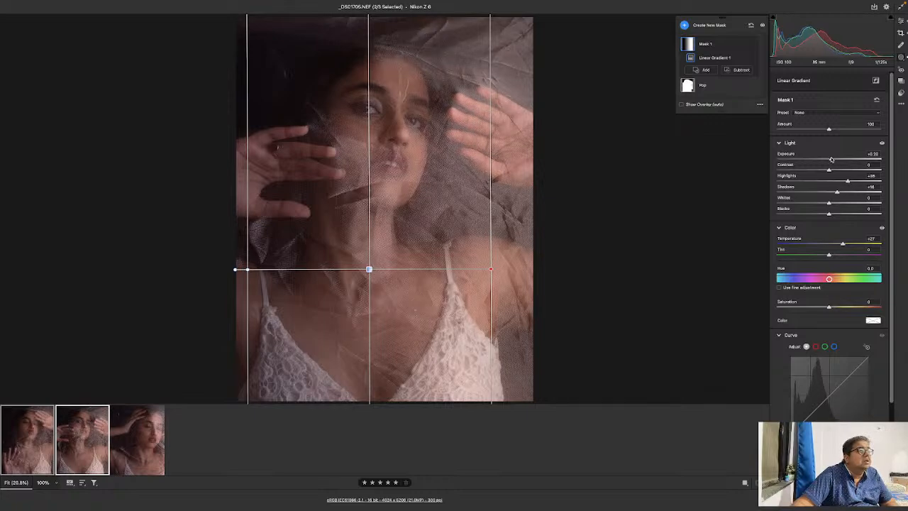
left_click_drag(249, 271, 217, 268)
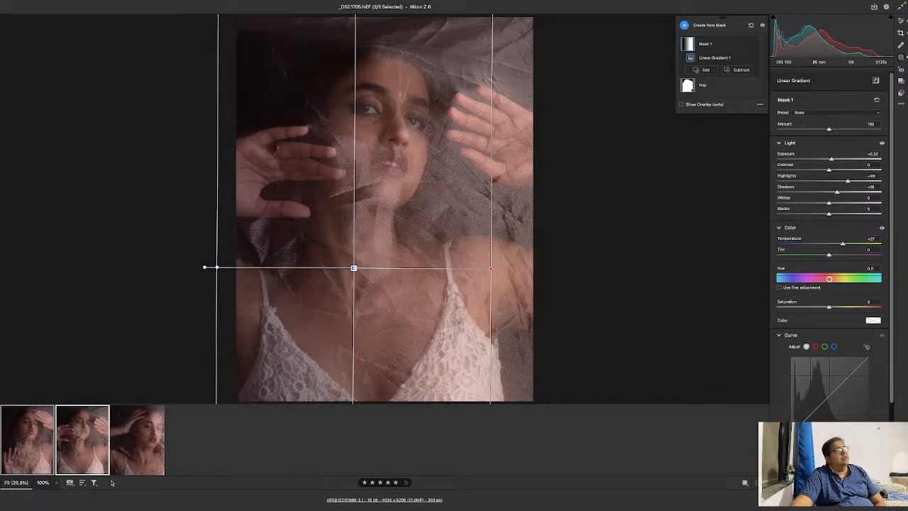
Step: Review the three veil portraits one after another to compare the masked warm and cool tones
key("ctrl+a")
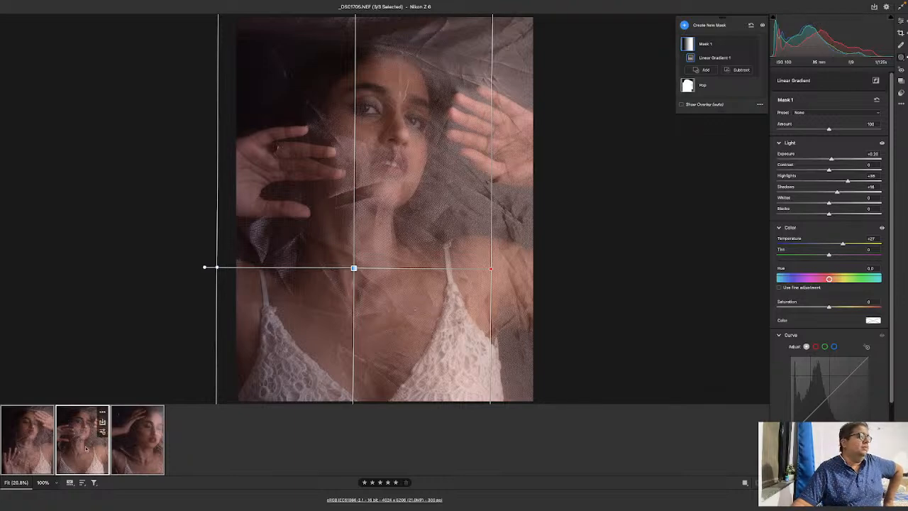
left_click(26, 451)
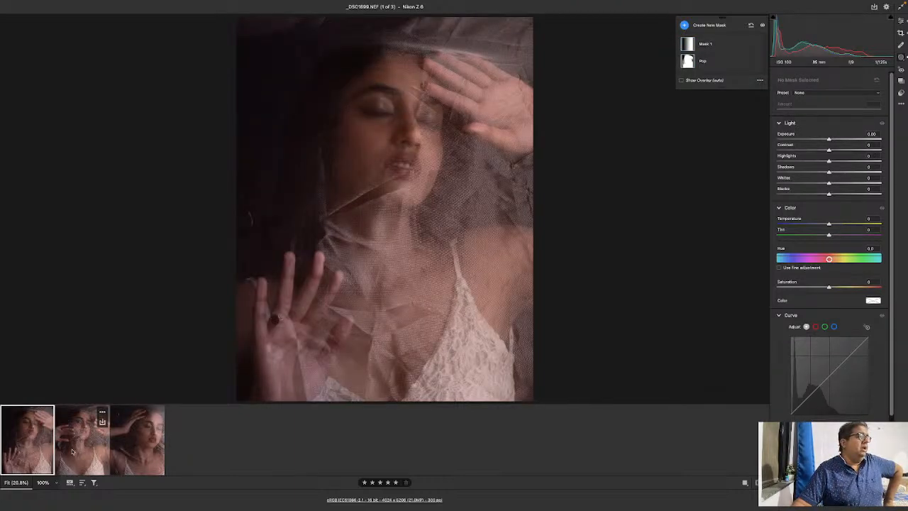
left_click(81, 441)
left_click(141, 450)
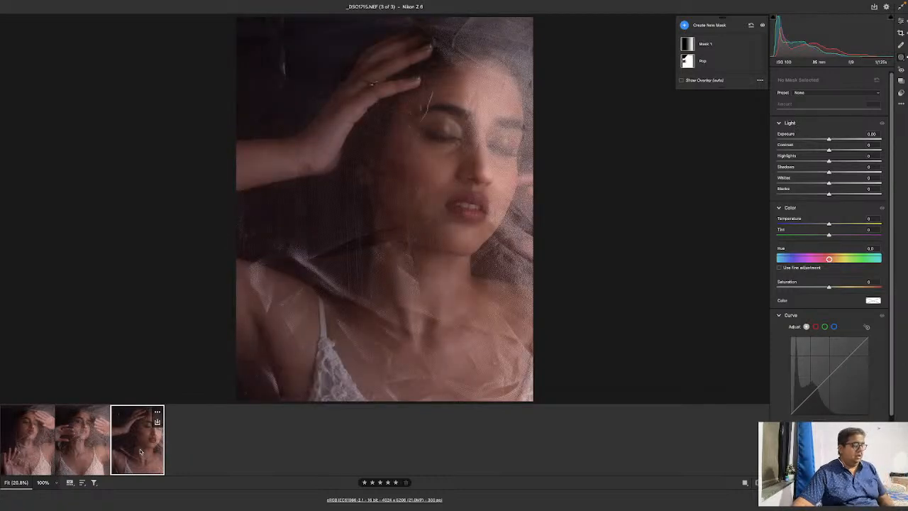
Step: Select all three portraits, add a large radial gradient over the image's right edge beside the face, and set its Exposure to +0.20
key("super+a")
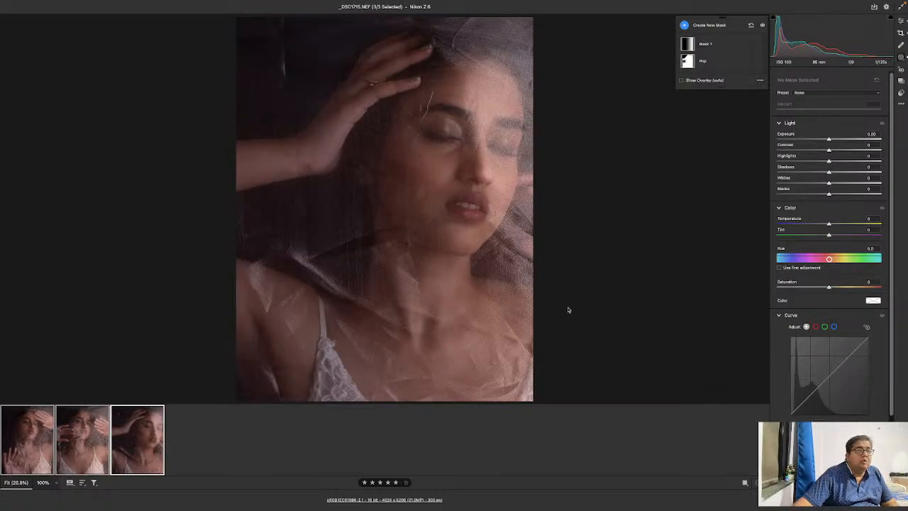
left_click(710, 25)
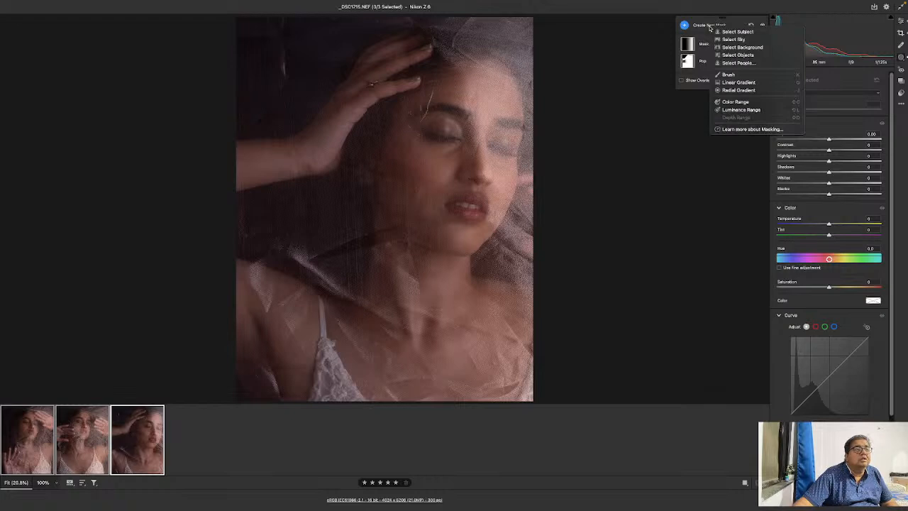
left_click(739, 90)
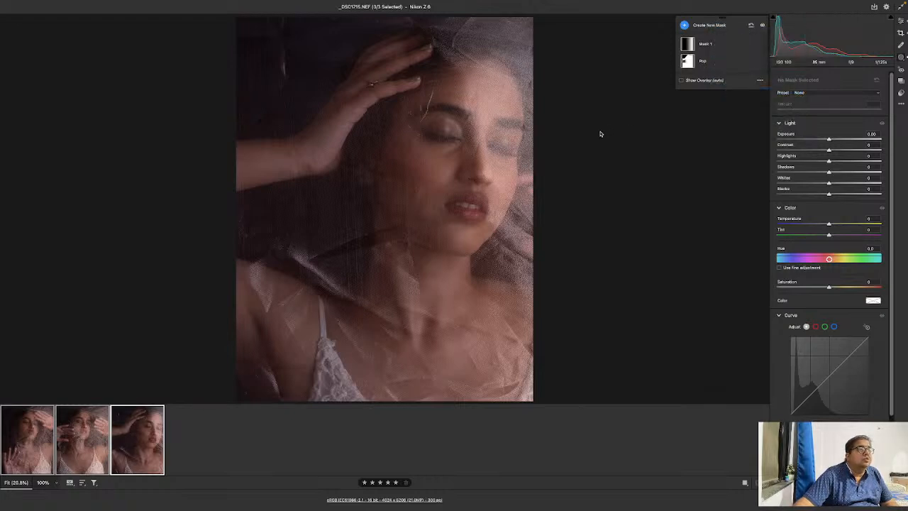
left_click_drag(500, 113, 573, 185)
left_click_drag(569, 153, 608, 180)
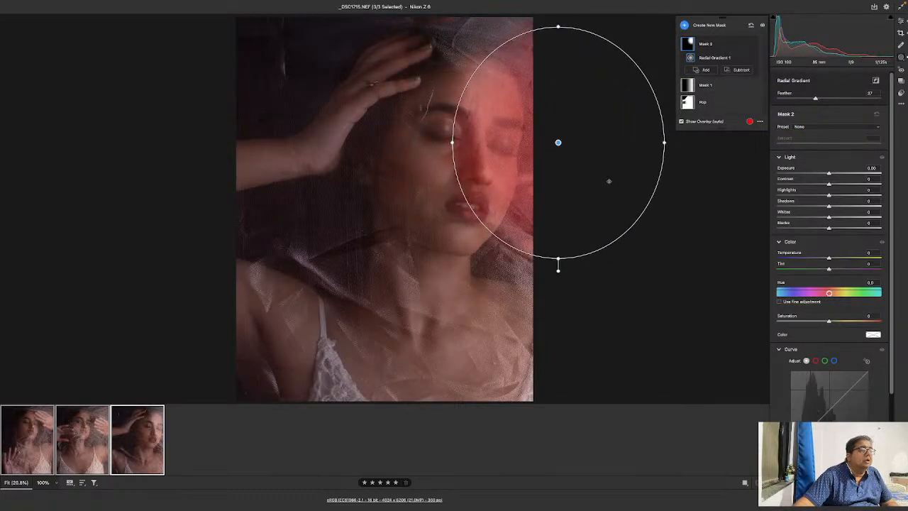
left_click(840, 174)
left_click_drag(840, 175, 831, 174)
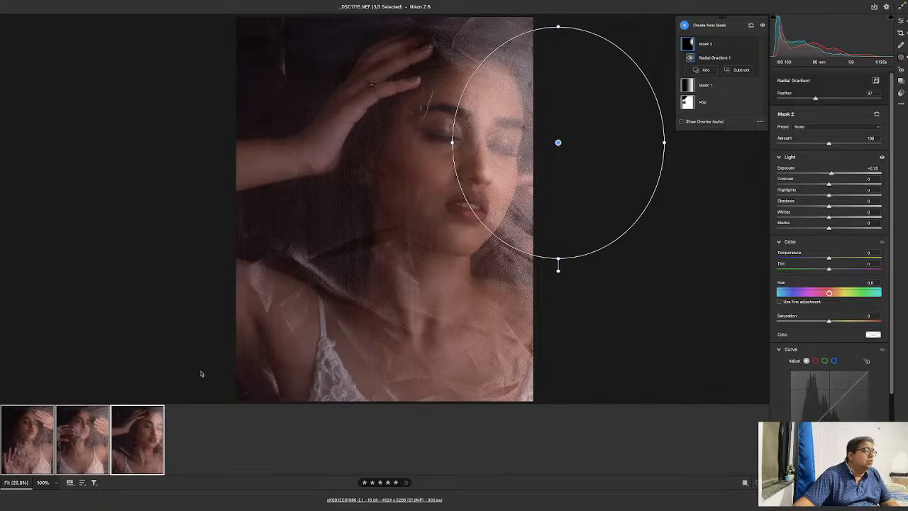
Step: On only the first two portraits, move Mask 2's radial gradient inward over the raised hand, widen it, and set Exposure to +0.20
left_click(81, 460)
left_click(37, 455, "shift")
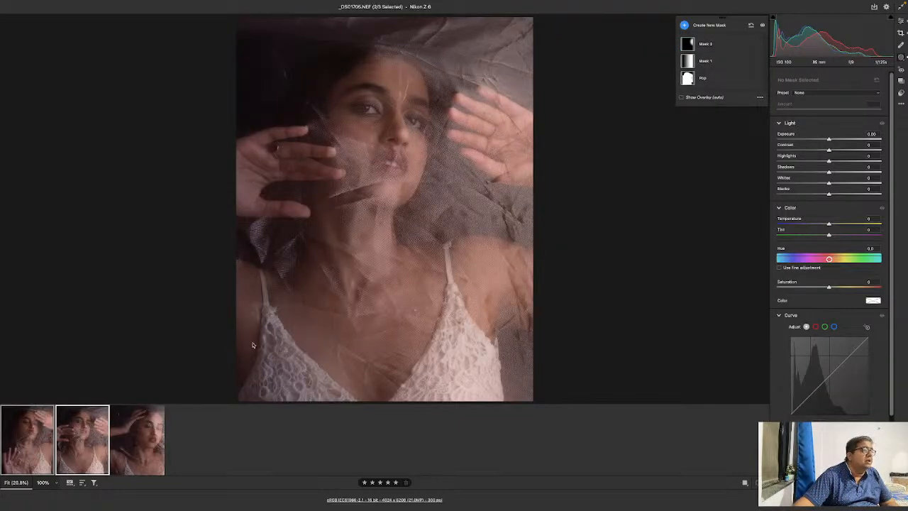
left_click(693, 41)
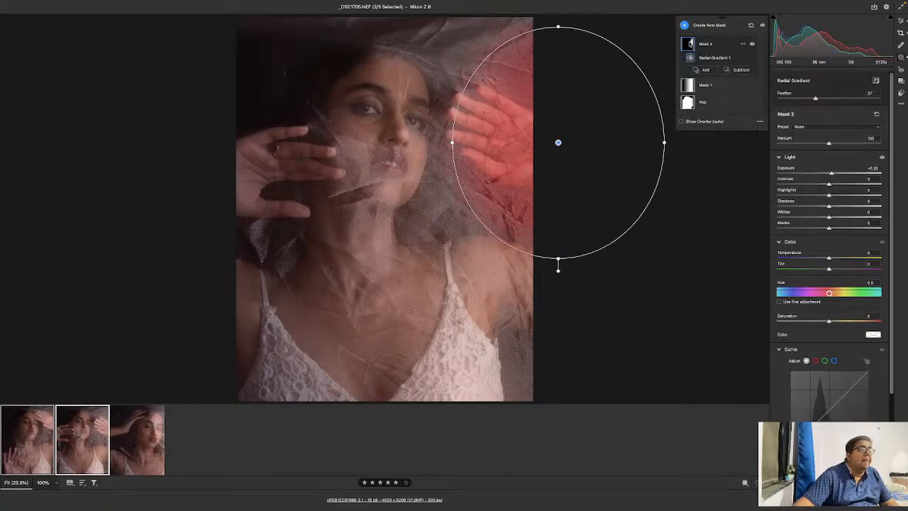
left_click_drag(578, 171, 510, 175)
mouse_move(595, 147)
left_mouse_down()
mouse_move(624, 146)
mouse_move(601, 146)
left_mouse_up()
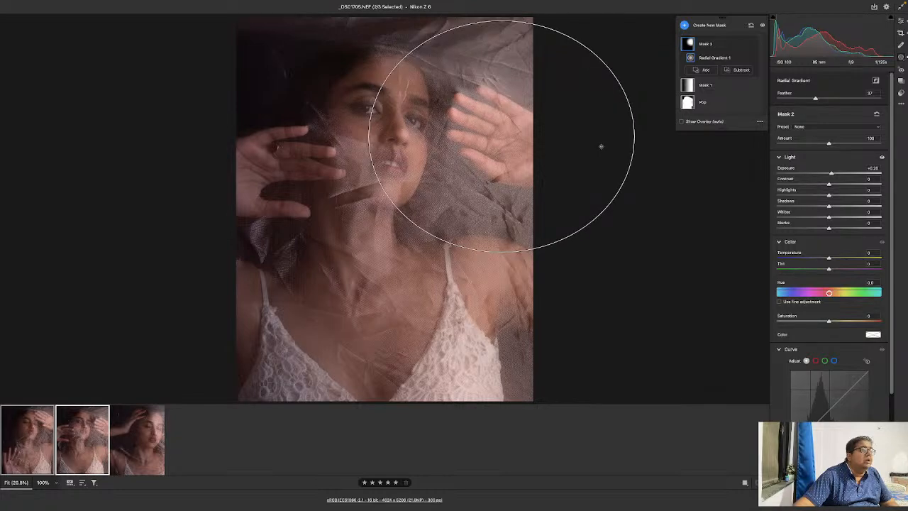
left_click(838, 173)
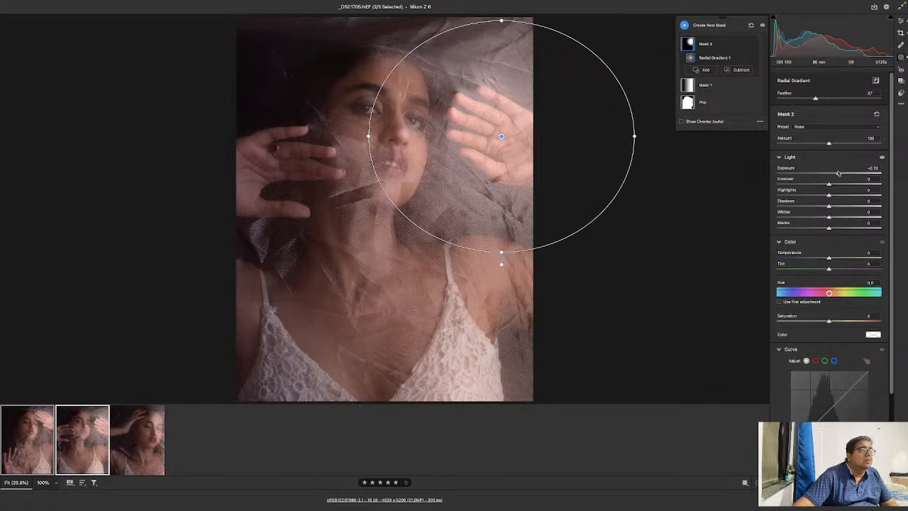
left_click_drag(838, 173, 832, 173)
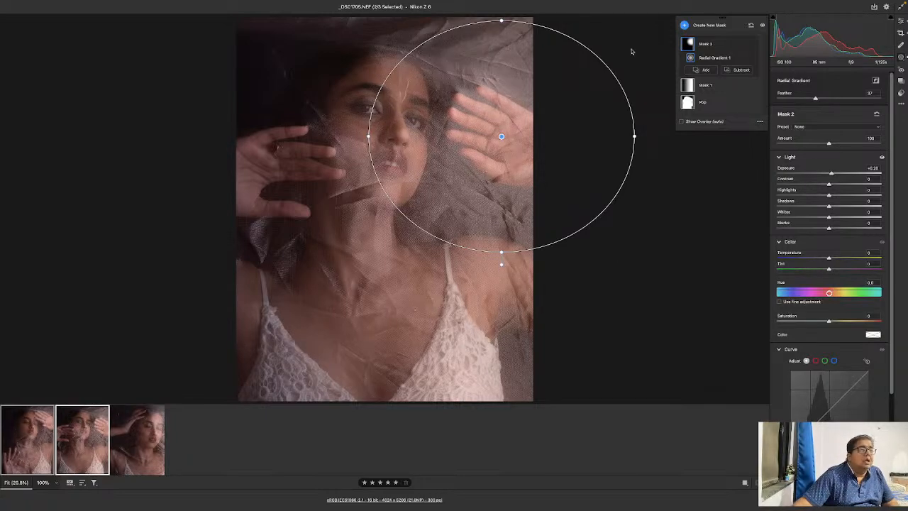
Step: Add a point on the lower part of the first two portraits' overall tone curve
left_click(902, 21)
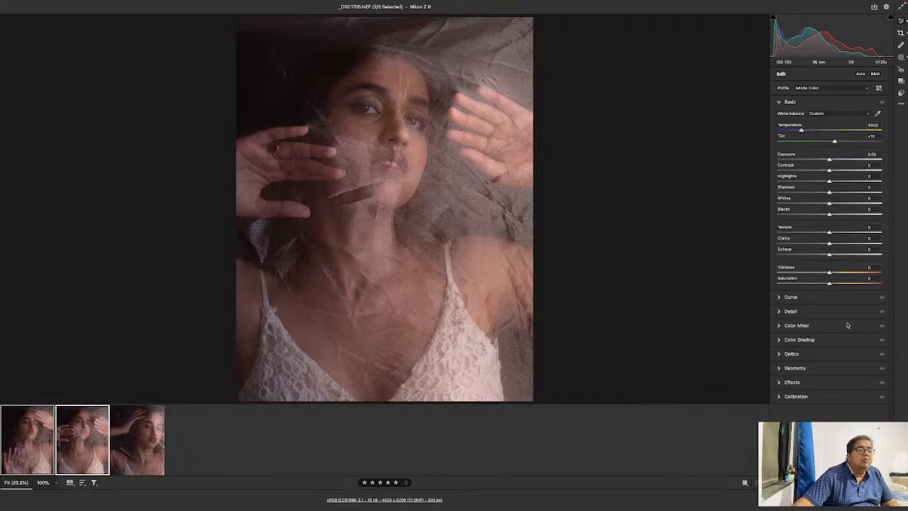
left_click(822, 298)
left_click_drag(817, 195, 809, 198)
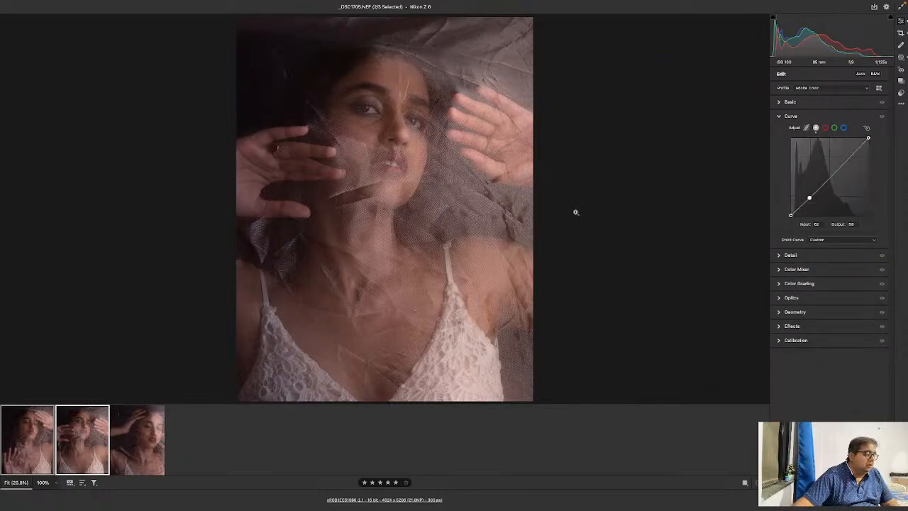
Step: With all three portraits selected, add a linear gradient mask that covers the image's left side and fades out across the face
left_click(137, 441)
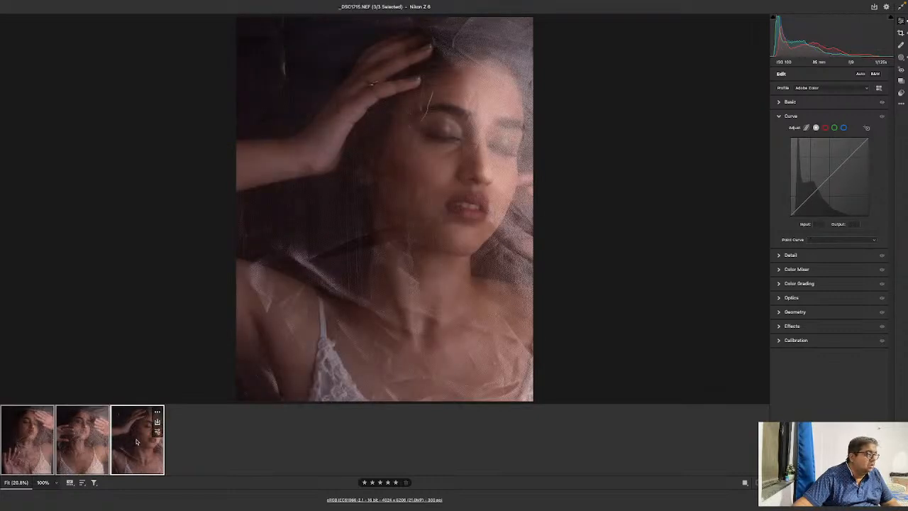
left_click(901, 60)
left_click(687, 27)
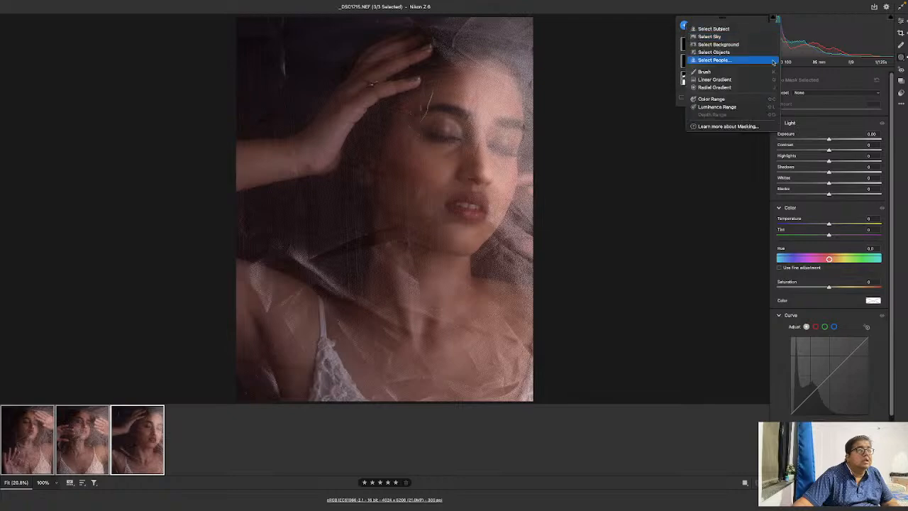
left_click(722, 80)
left_click_drag(241, 187, 468, 188)
left_click_drag(349, 187, 459, 186)
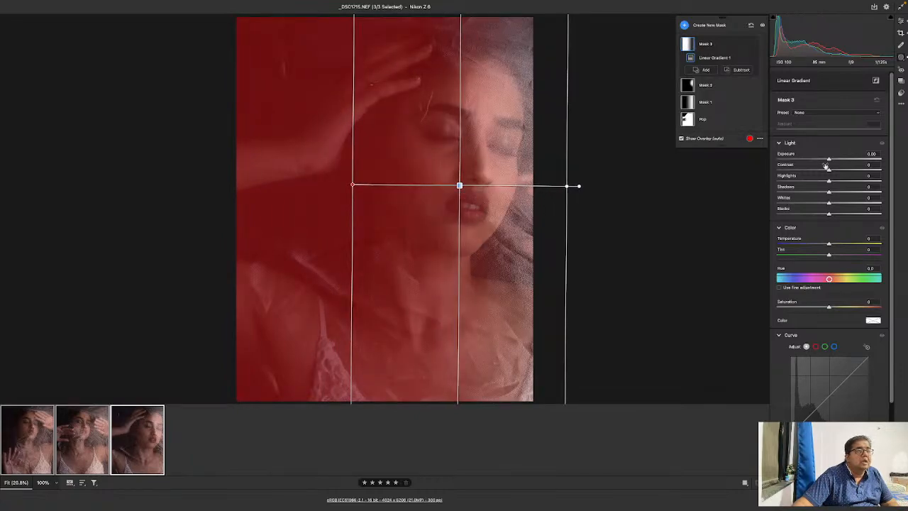
Step: Darken the new Mask 3 with Exposure -0.35, Shadows -65 and Highlights -61
left_click_drag(828, 159, 824, 162)
left_click(796, 192)
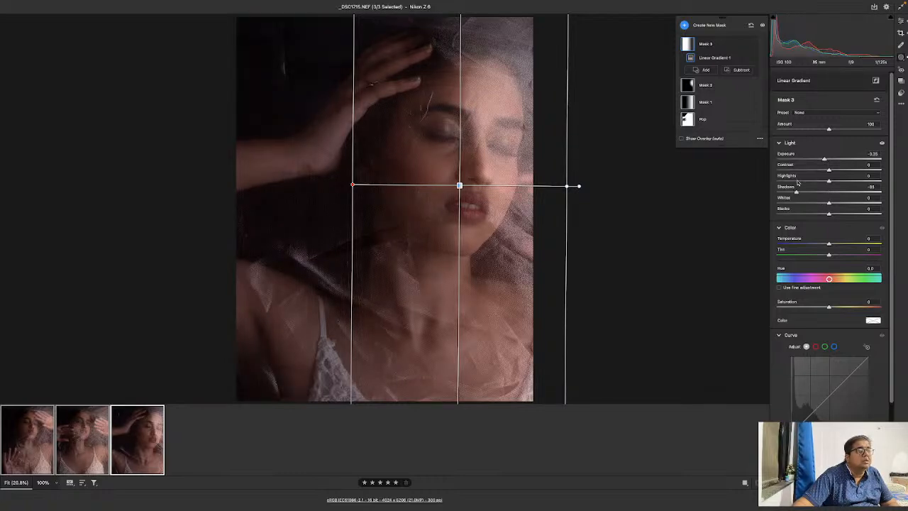
left_click(796, 180)
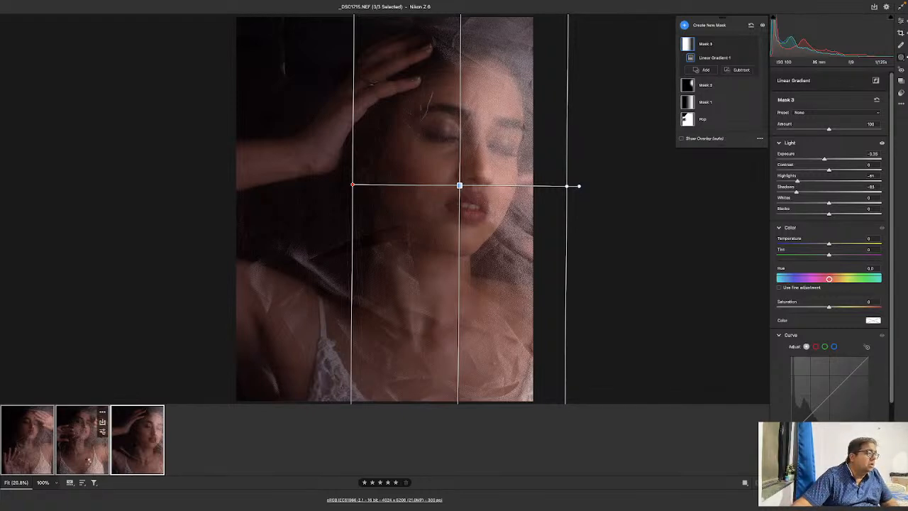
Step: On only the first two portraits, shift Mask 3's gradient towards the image's left side and set Exposure to -0.50 and Highlights to -73
left_click(89, 461)
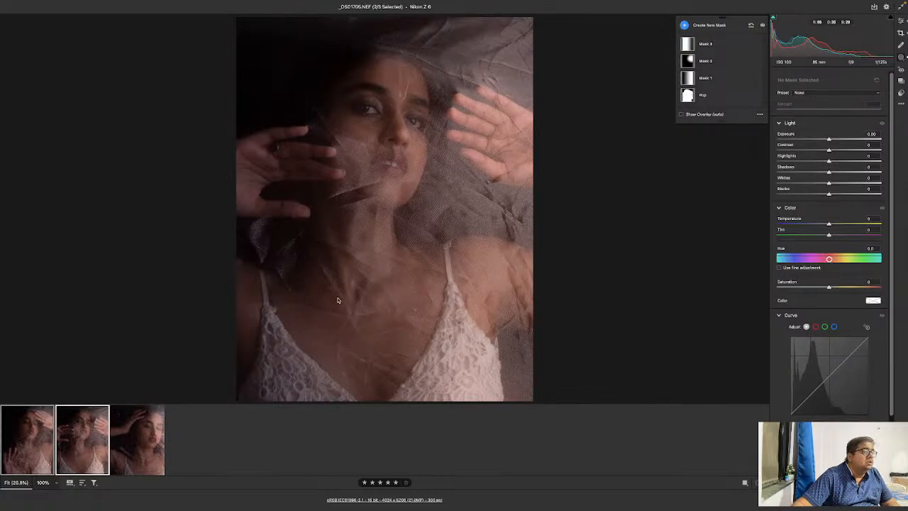
left_click(696, 44)
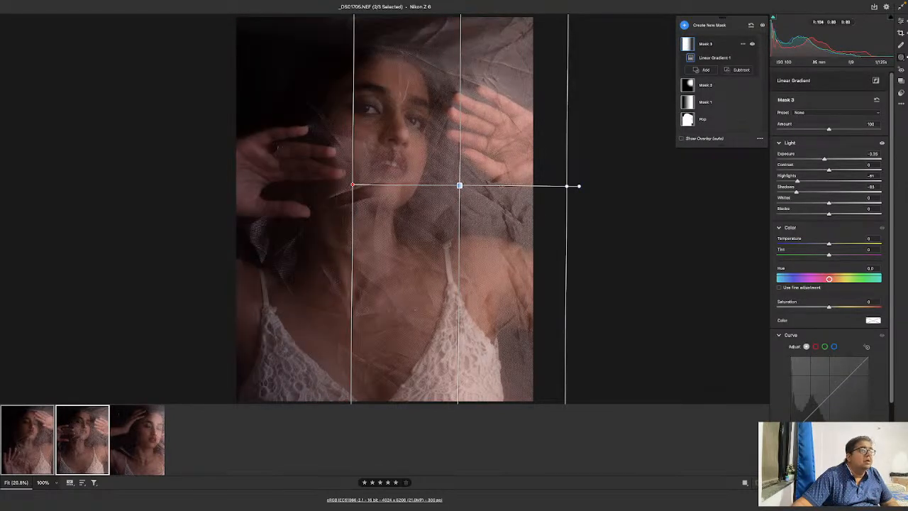
left_click_drag(459, 186, 396, 182)
left_click_drag(824, 161, 793, 182)
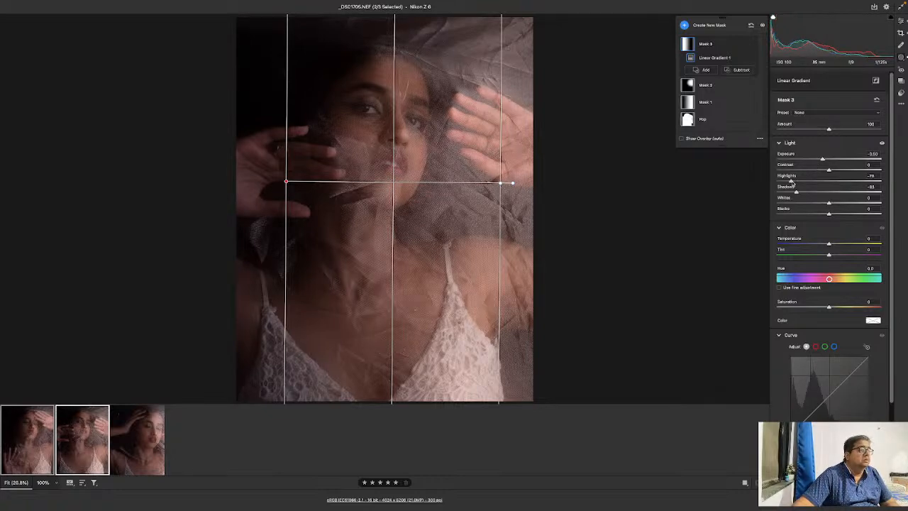
Step: Reduce Mask 3's Amount to 61 on the third portrait only
left_click(152, 458)
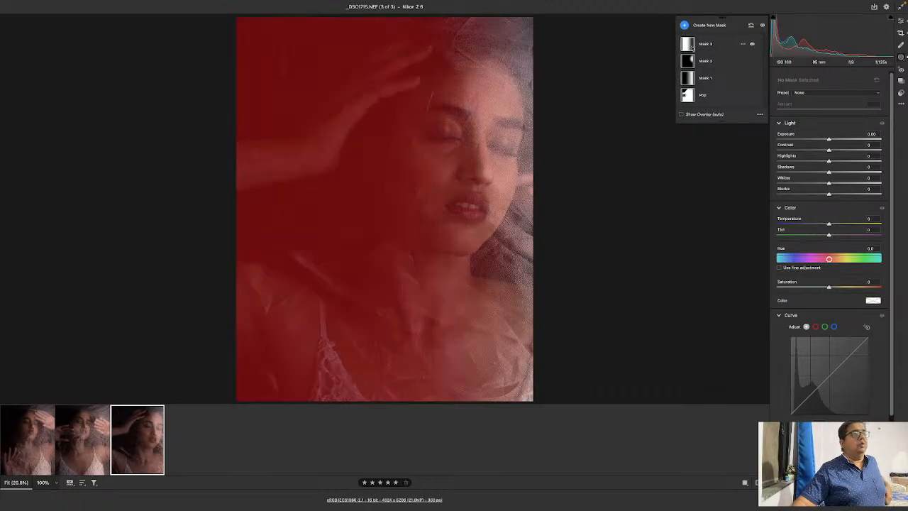
left_click(692, 47)
left_click_drag(818, 131, 807, 130)
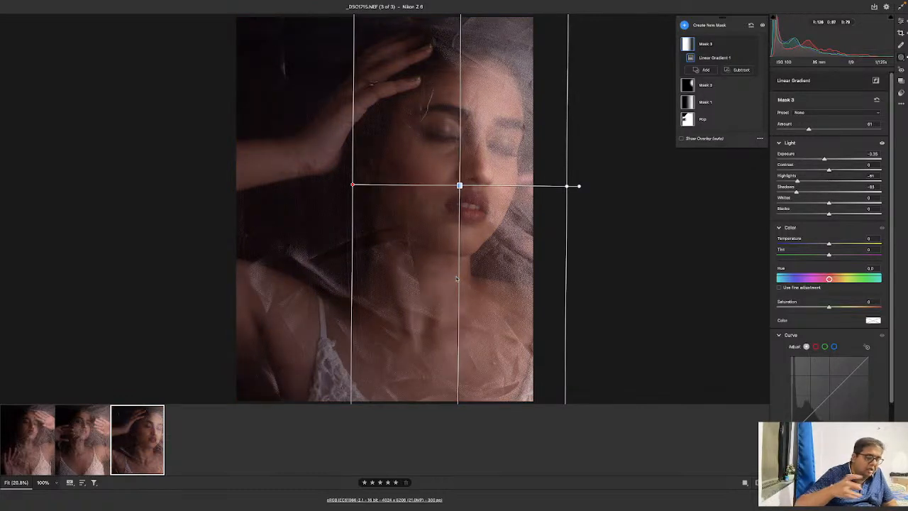
Step: Shape a gentle S-curve on all three portraits' overall tone curve by lowering the shadow point and raising the highlight point
key("super+a")
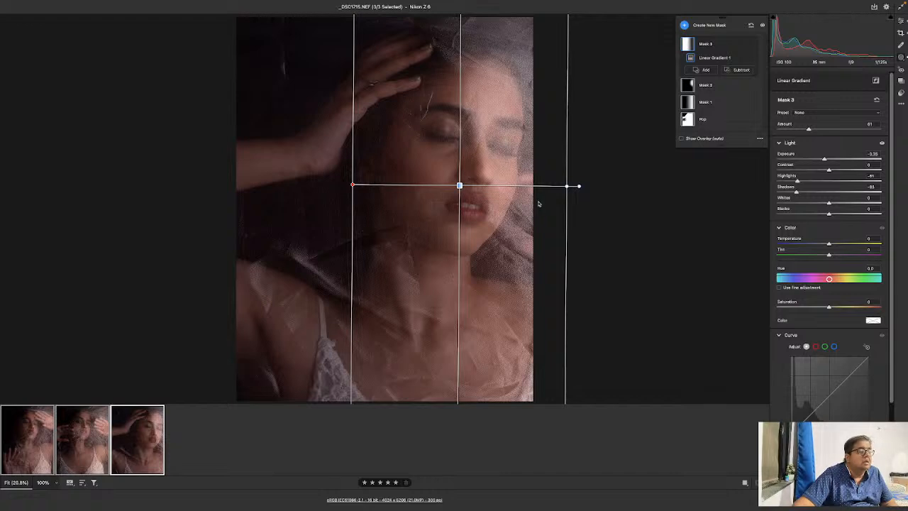
left_click(903, 20)
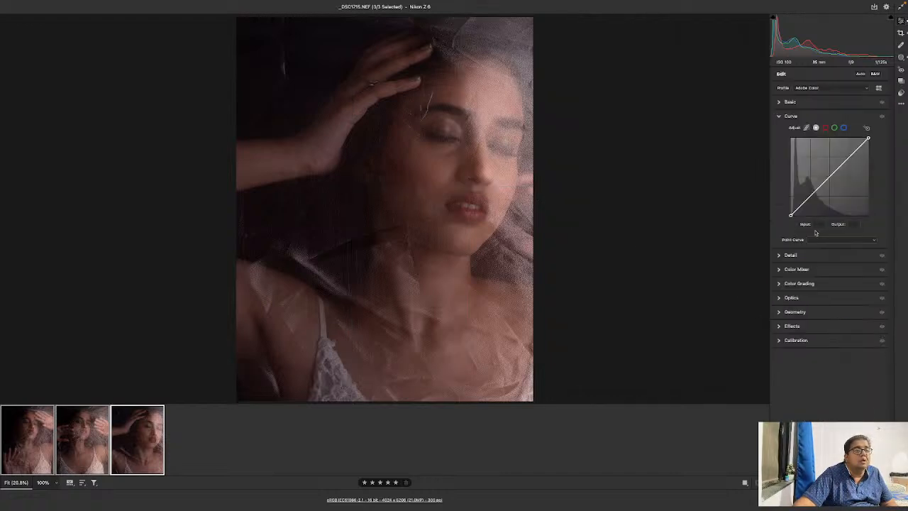
left_click(810, 196)
left_click_drag(809, 197, 810, 200)
left_click(850, 155)
left_click_drag(850, 155, 848, 155)
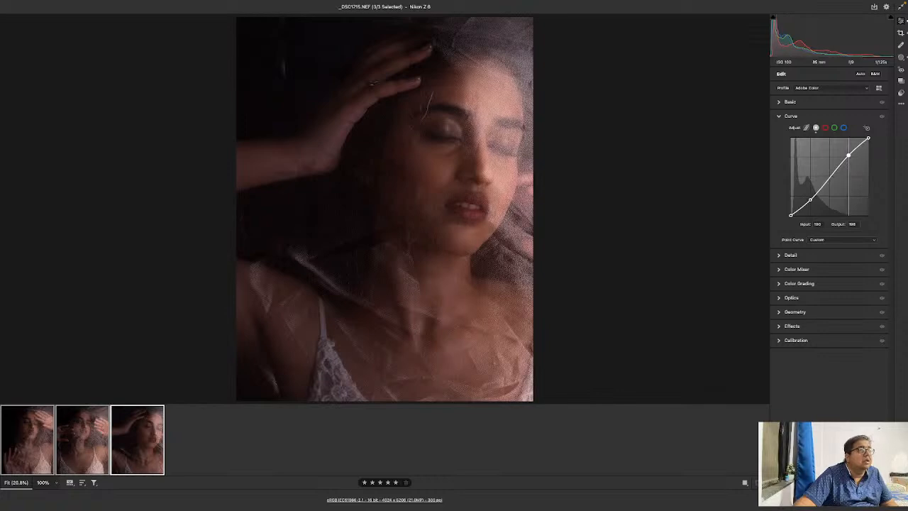
Step: Add a midtone point near the curve's centre, fine-tune it, and set the shadow point to about input 64, output 52
left_click(830, 176)
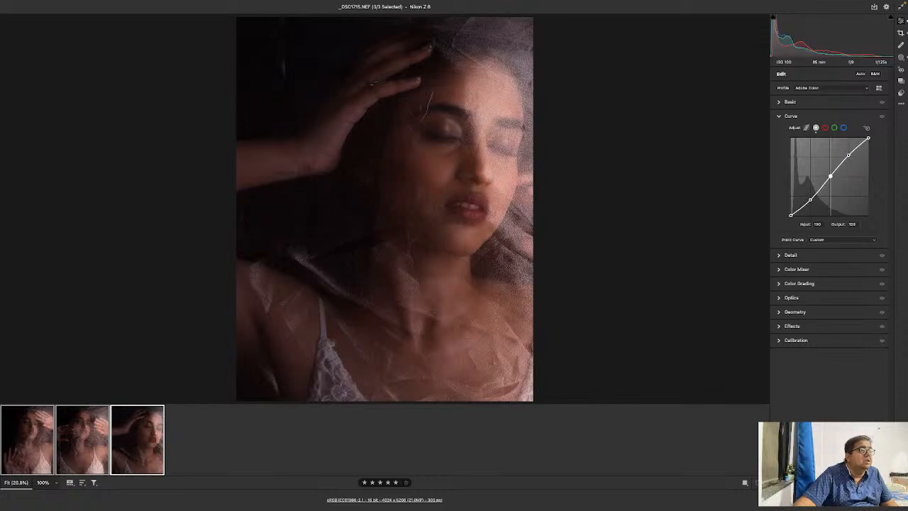
left_click_drag(830, 176, 831, 177)
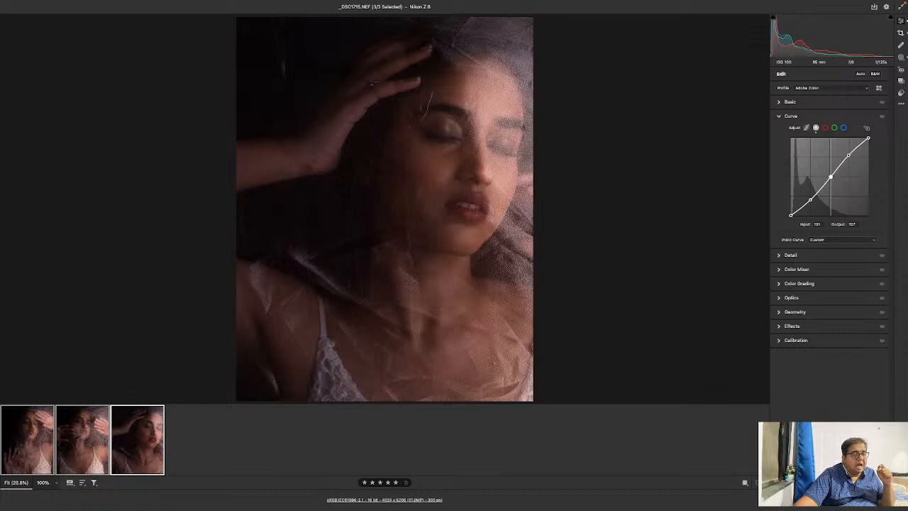
left_click_drag(830, 176, 830, 175)
scroll(629, 172, "down", 1)
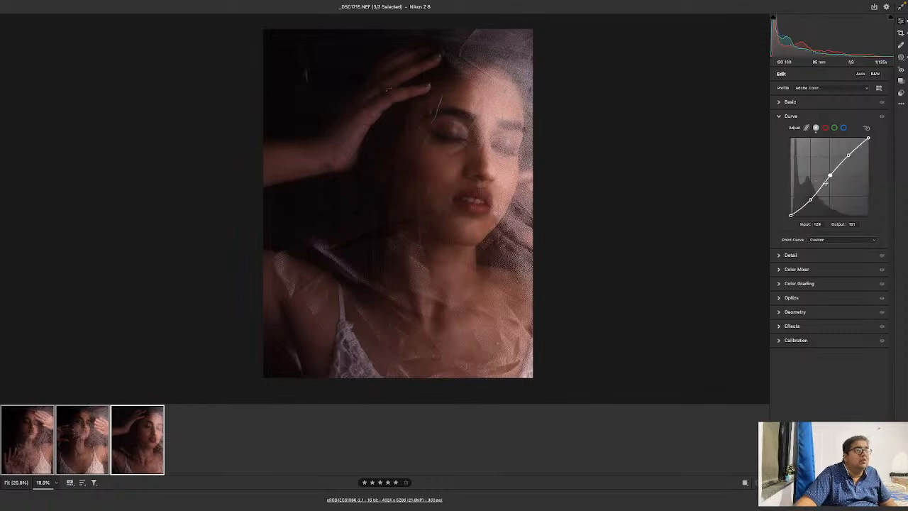
left_click_drag(829, 175, 810, 199)
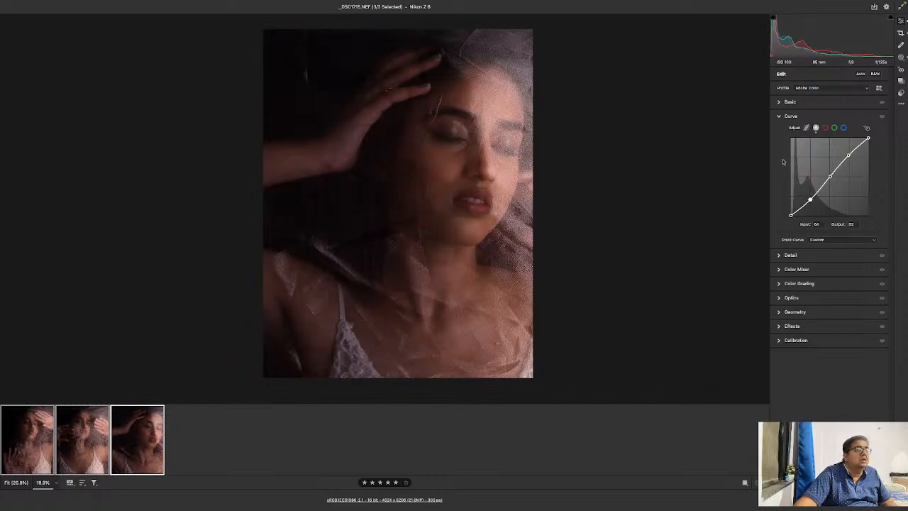
Step: Set the three portraits' global Exposure to +0.05 and Shadows to +26
left_click(786, 107)
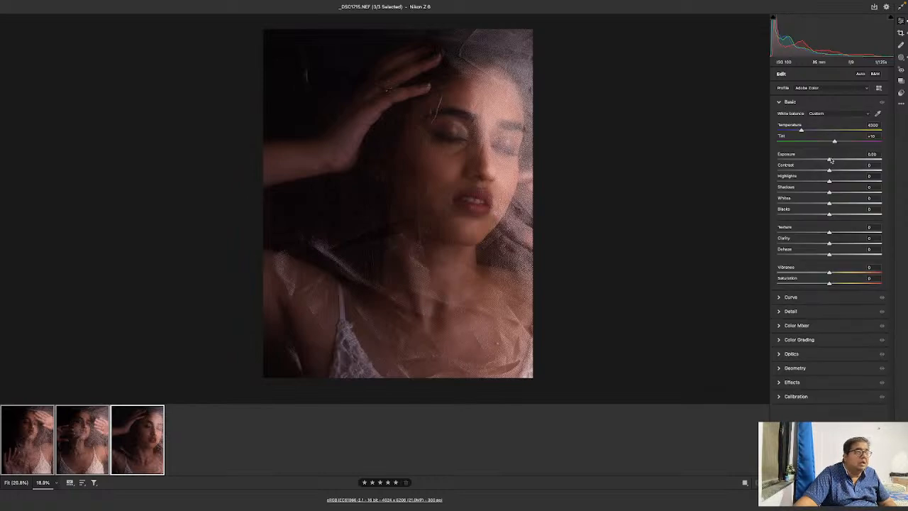
left_click_drag(830, 160, 830, 168)
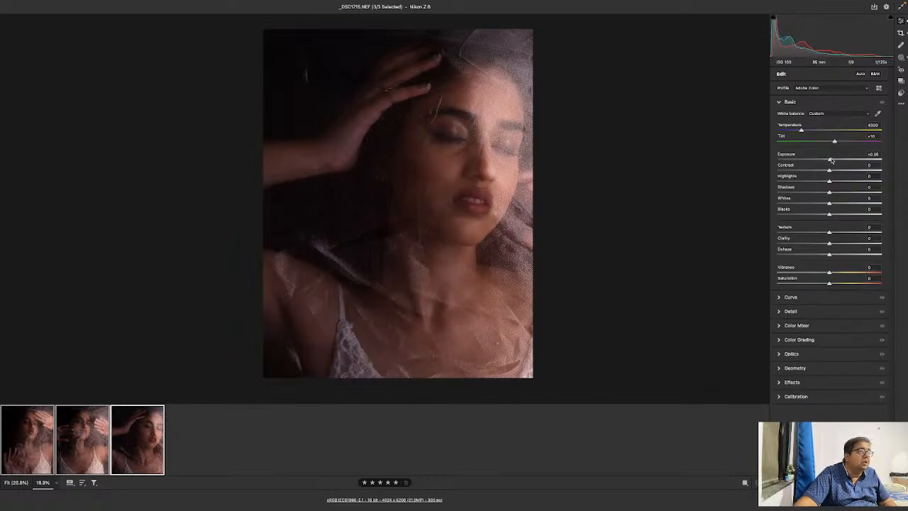
left_click(843, 193)
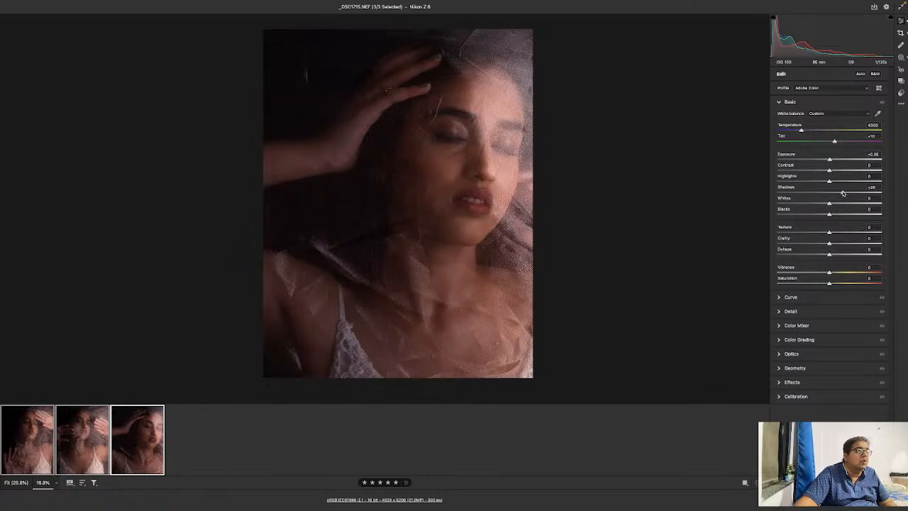
Step: Set the Blue Primary calibration to Hue +22 and Saturation +25, and finish the edits to return to Adobe Bridge
left_click(832, 396)
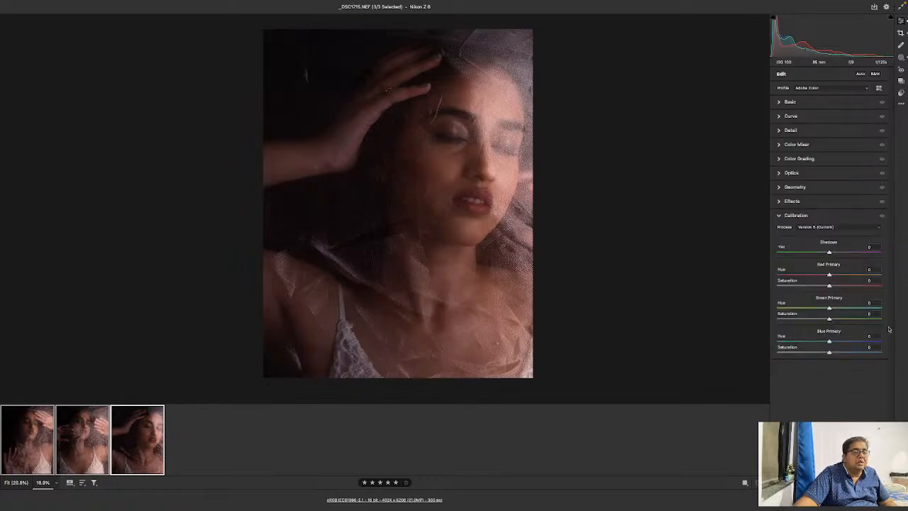
left_click_drag(829, 342, 844, 355)
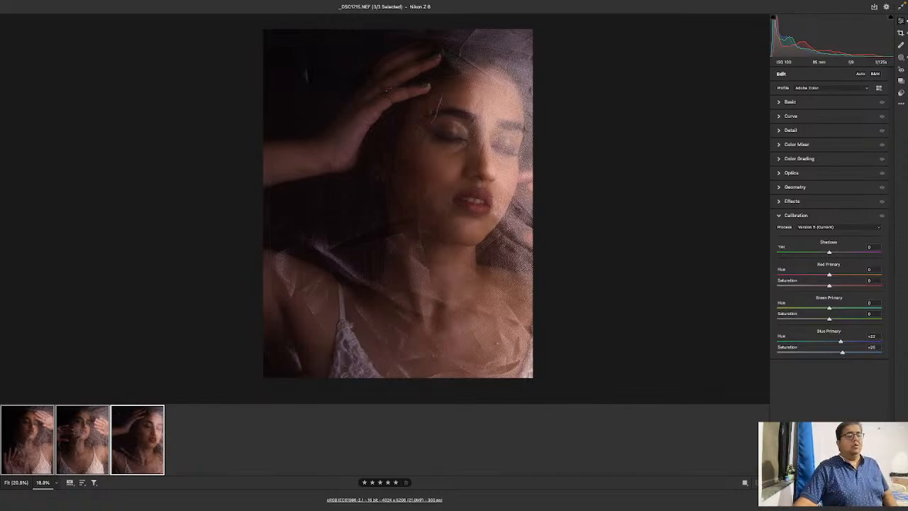
left_click(882, 499)
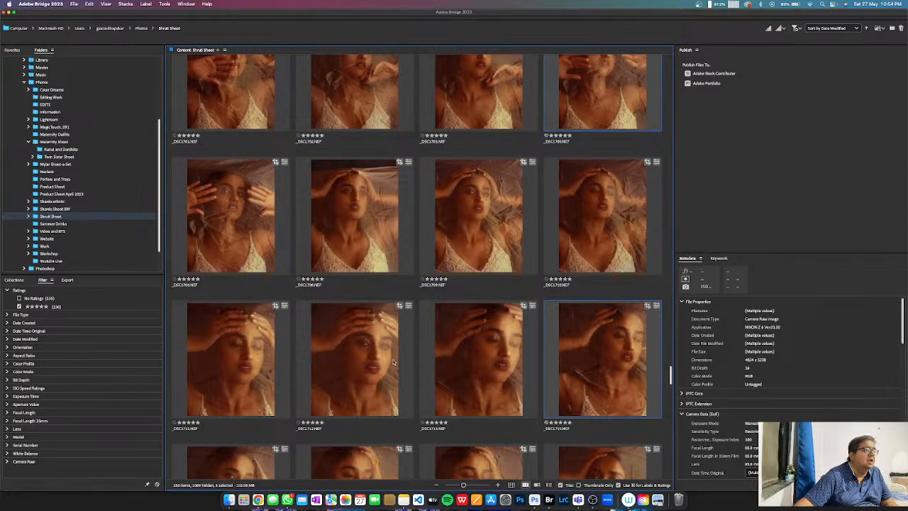
Step: Open the warm portrait _DSC1713.NEF together with the cool-toned _DSC1715.NEF in Camera Raw
scroll(498, 343, "up", 3)
scroll(497, 342, "up", 10)
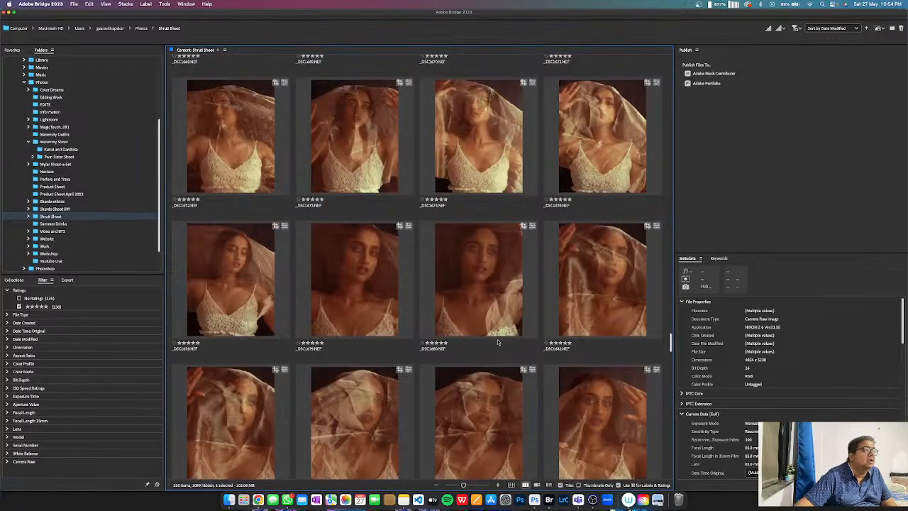
scroll(497, 339, "down", 12)
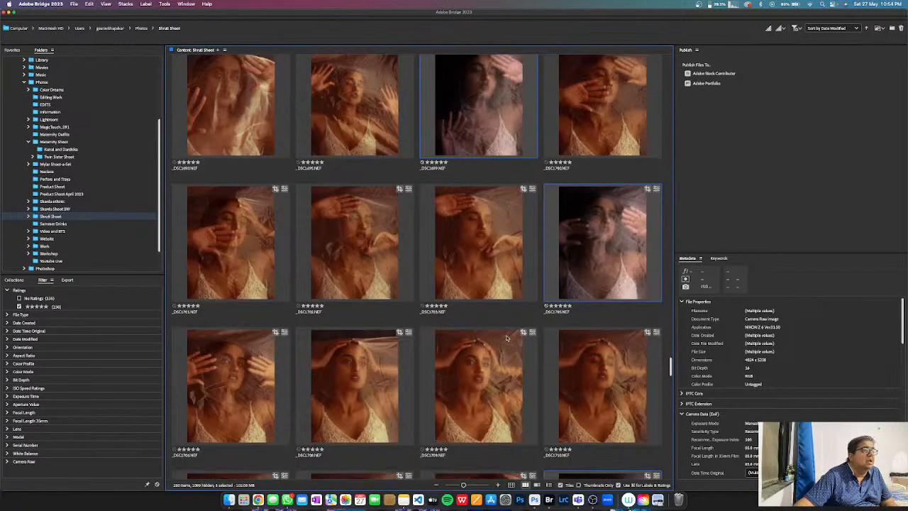
left_click(614, 249)
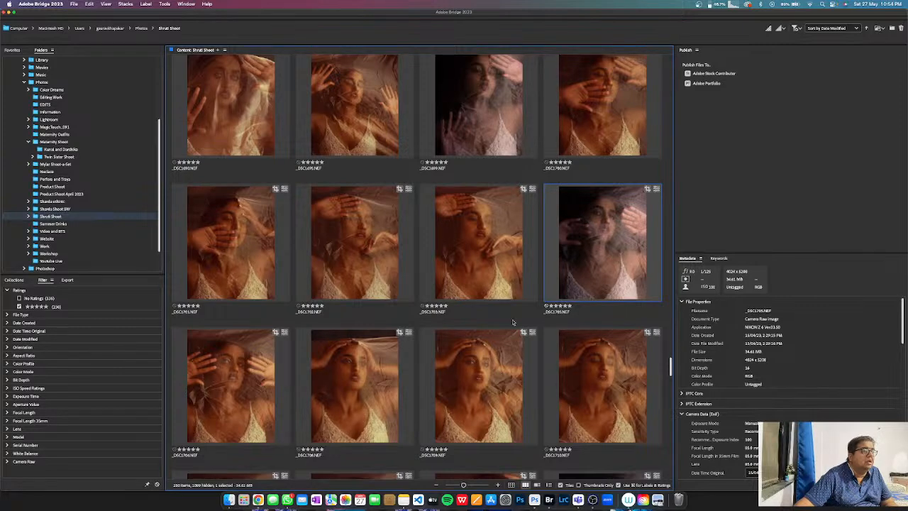
key("Down")
key("Down")
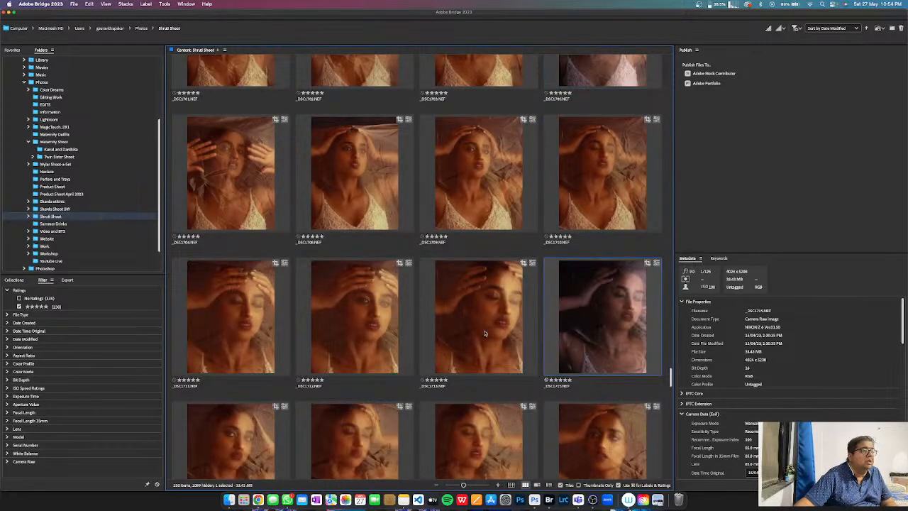
left_click(485, 333, "super")
right_click(485, 333)
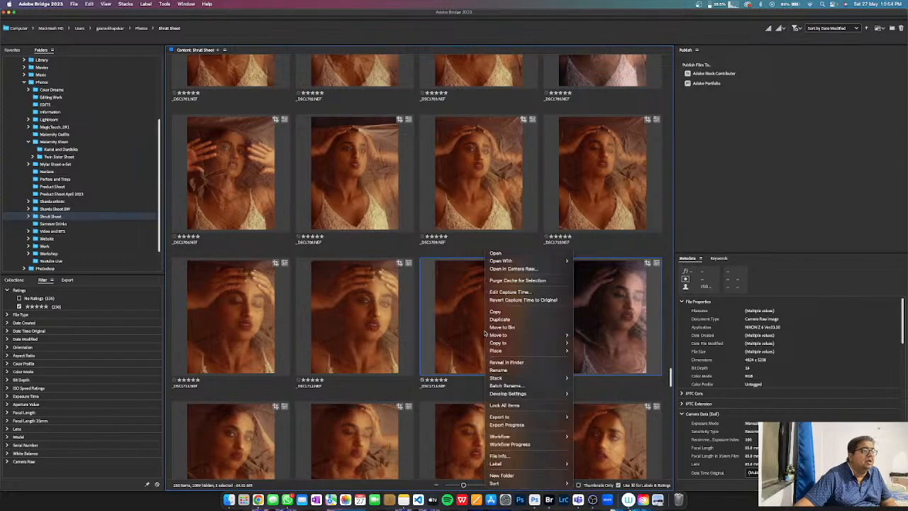
left_click(528, 270)
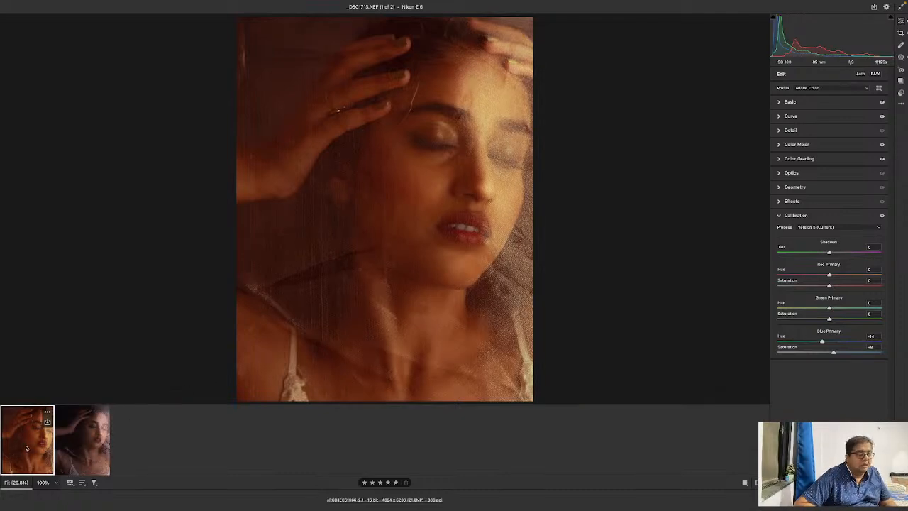
Step: Compare the warm edit of _DSC1713.NEF with the cool edit of _DSC1715.NEF, and return to Adobe Bridge
key("Right")
key("Left")
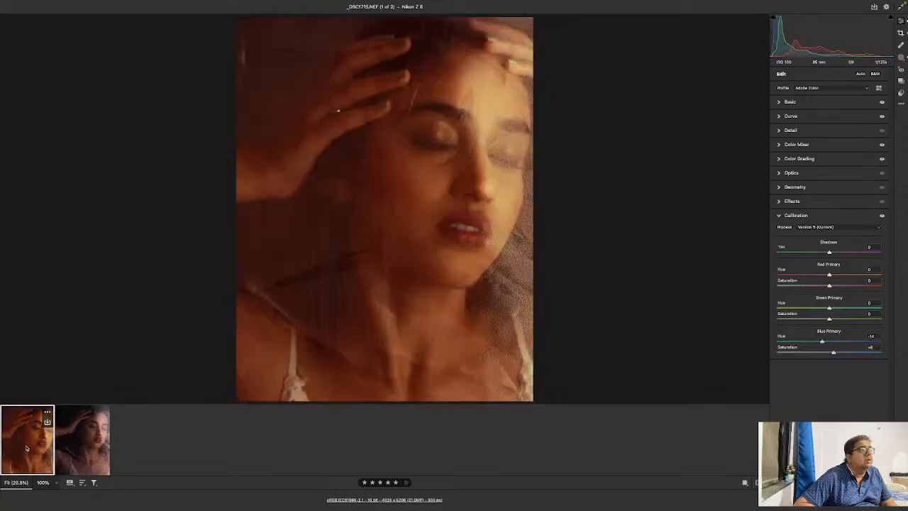
key("Right")
key("Left")
key("Right")
key("Left")
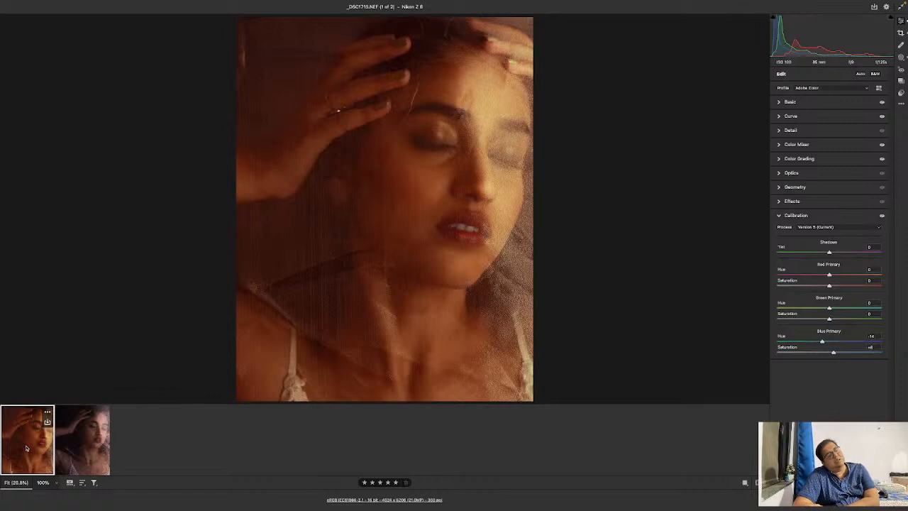
key("Right")
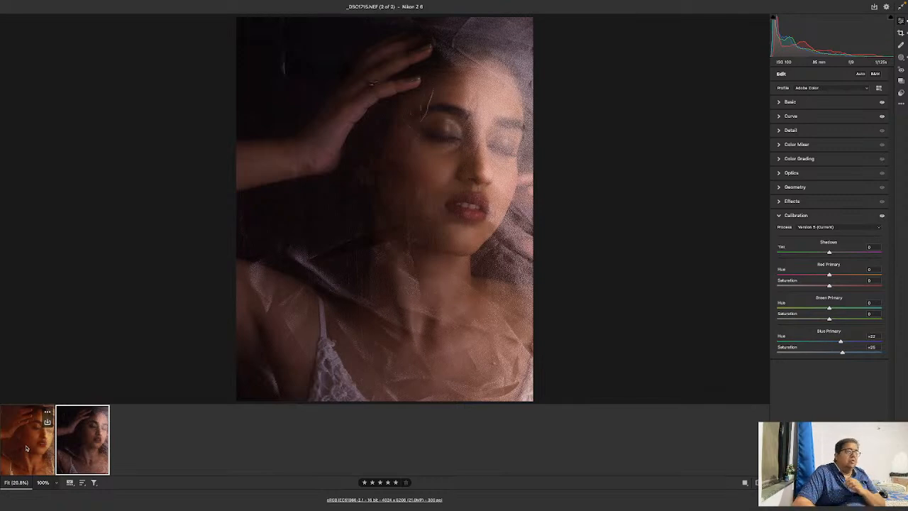
left_click(27, 448)
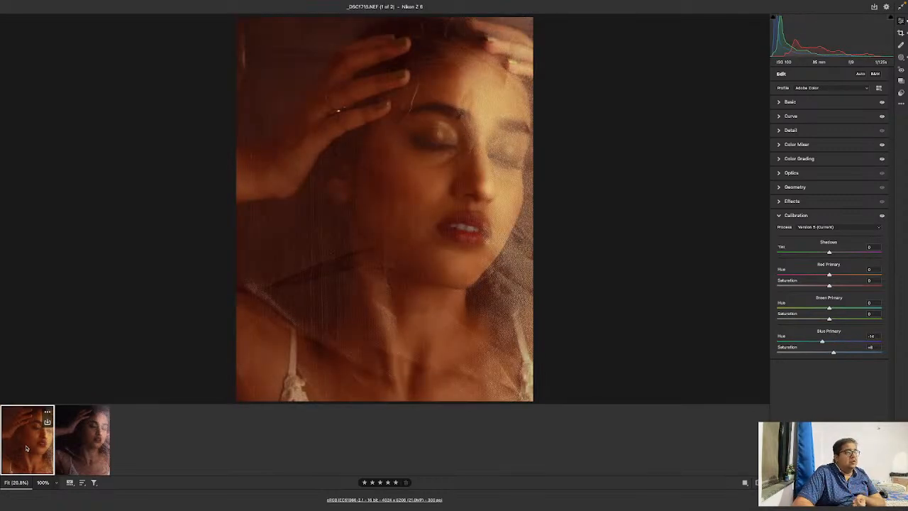
key("Right")
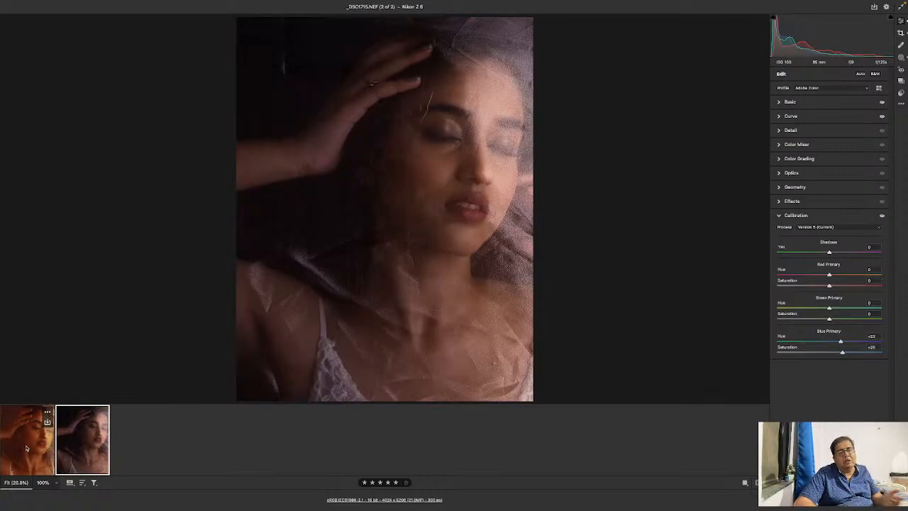
left_click(27, 448)
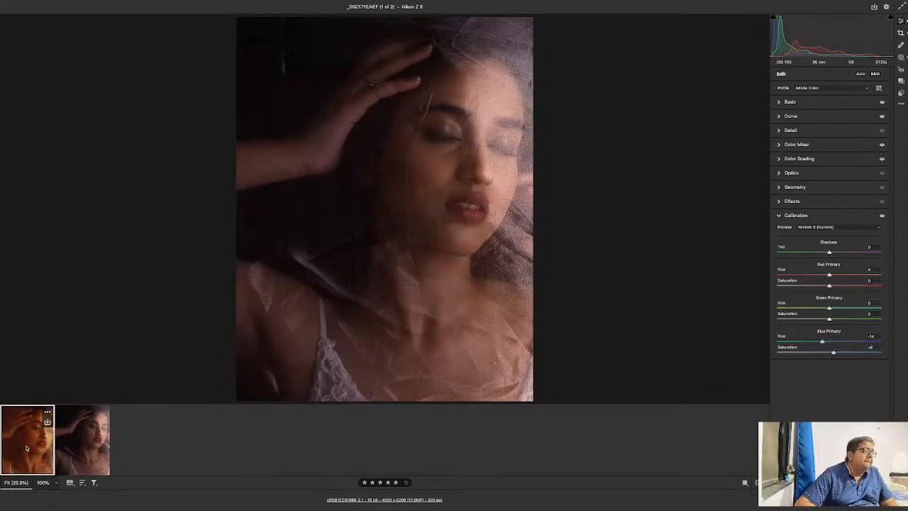
key("Right")
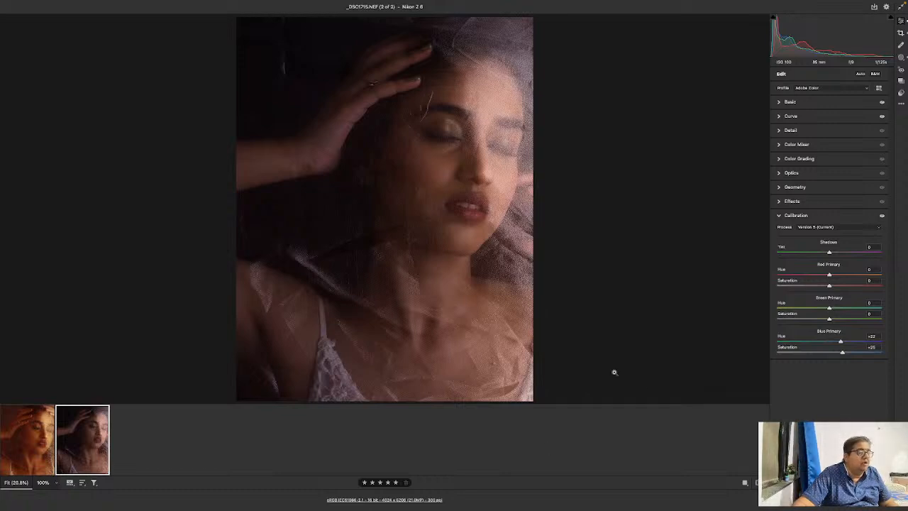
left_click(880, 500)
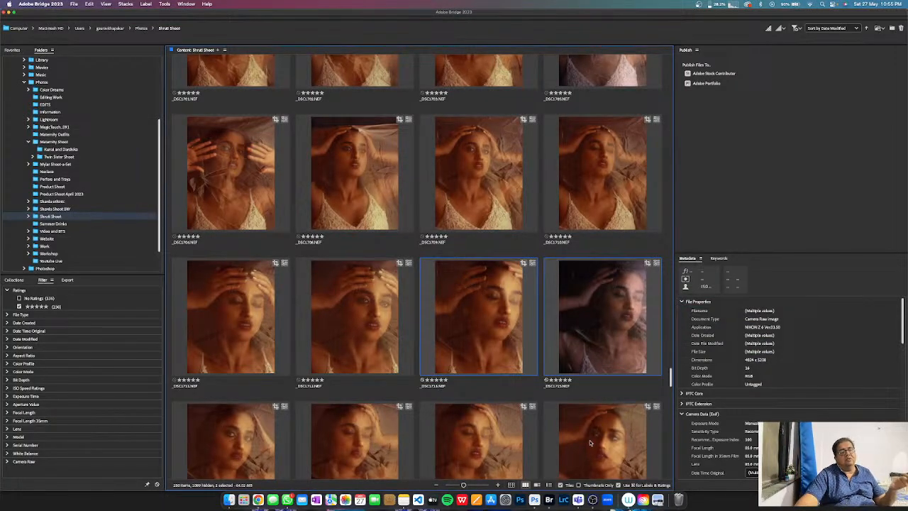
Step: Compare the veil portraits with the seated blue-backdrop series and preview _DSC1736.NEF at full screen
scroll(594, 363, "down", 10)
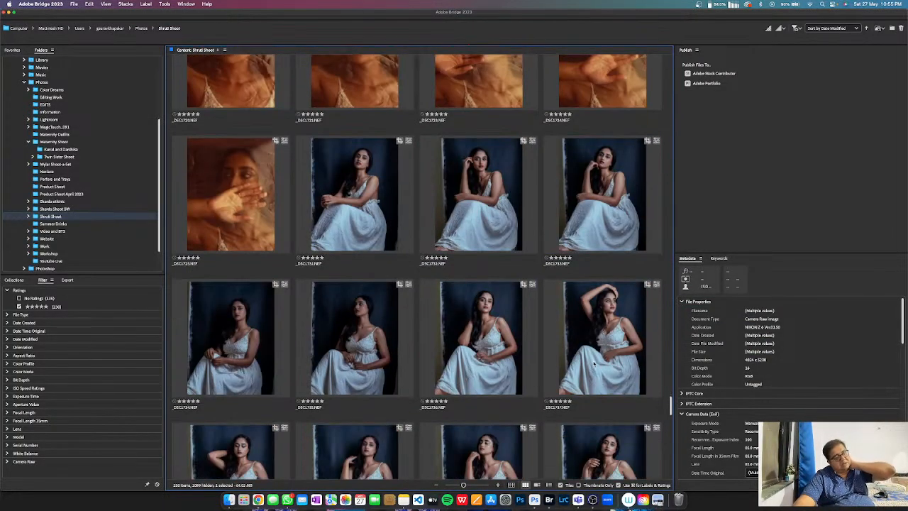
scroll(595, 363, "down", 2)
left_click(479, 276)
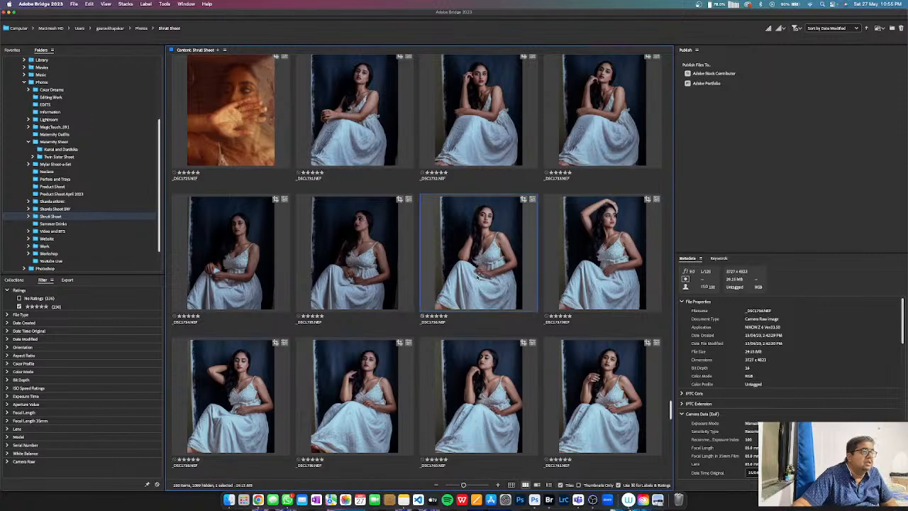
scroll(479, 278, "up", 5)
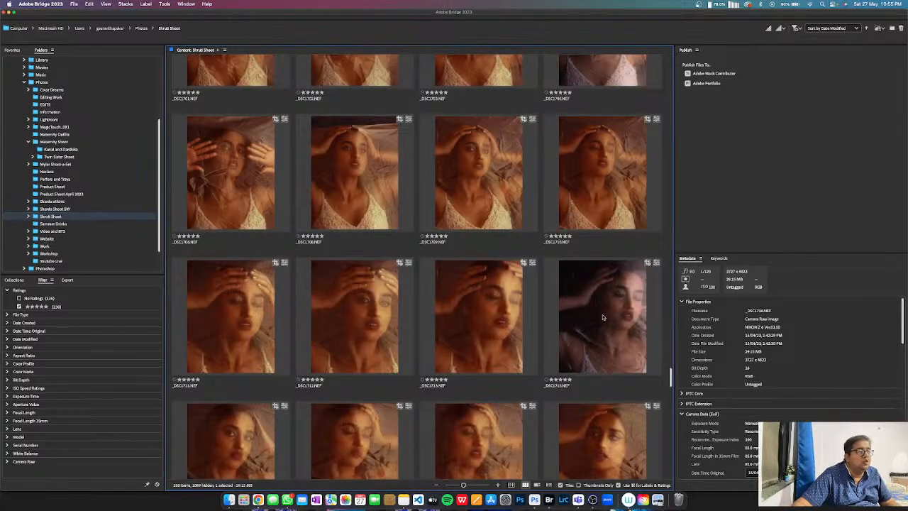
scroll(602, 317, "up", 10)
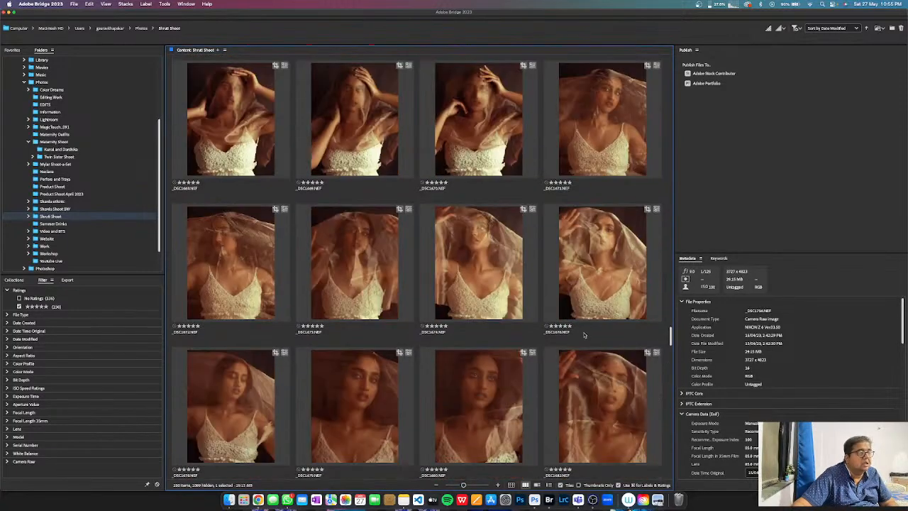
scroll(510, 337, "down", 12)
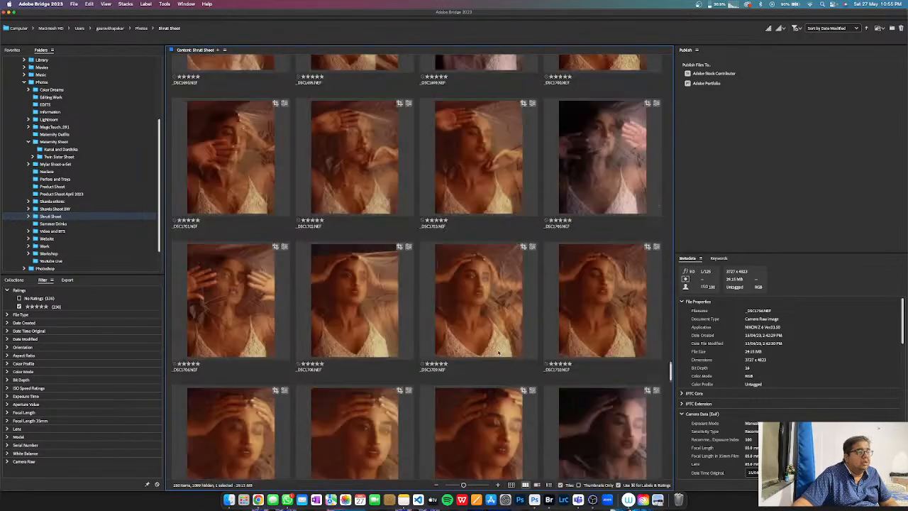
scroll(498, 353, "down", 4)
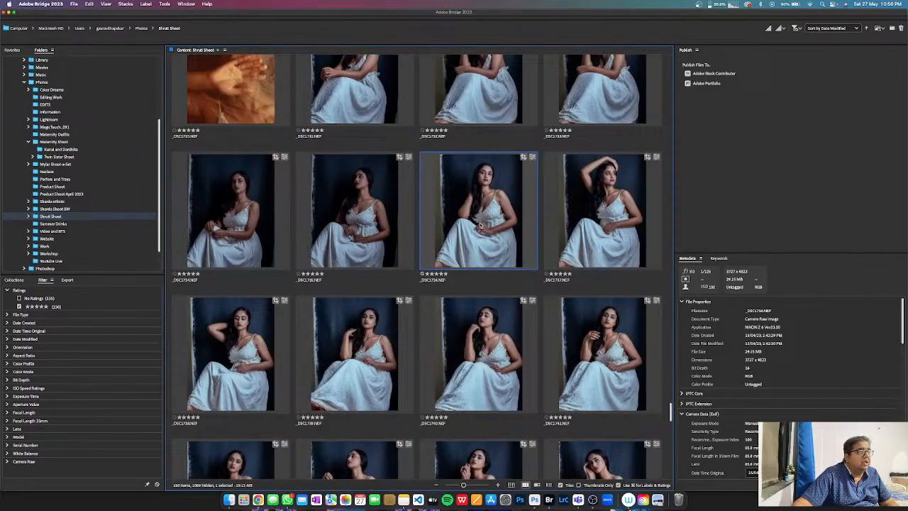
key("space")
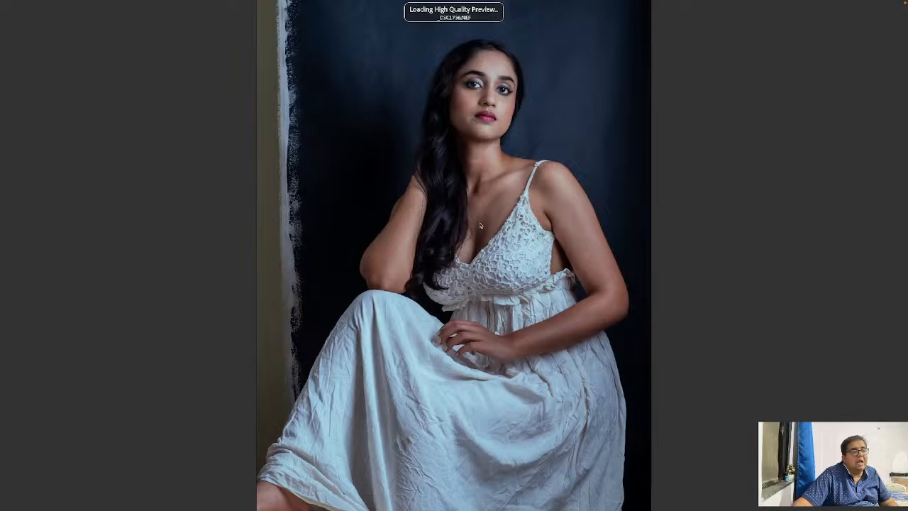
key("space")
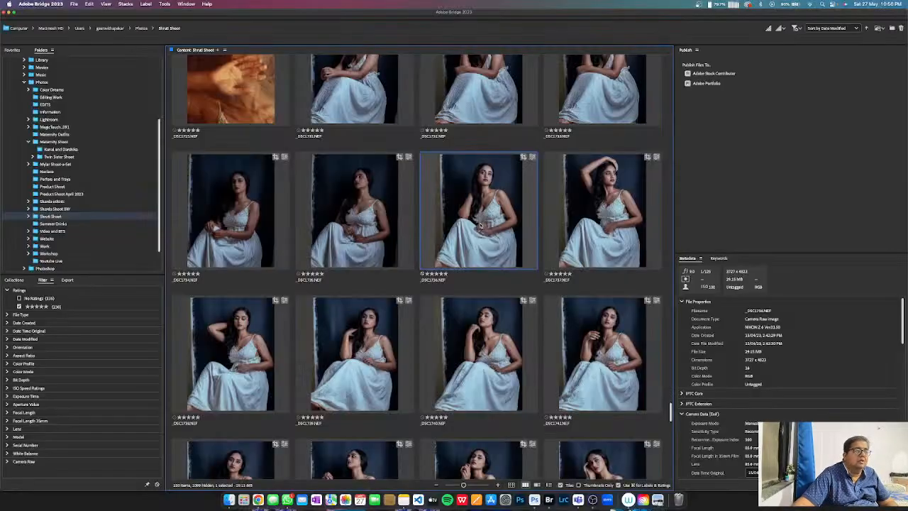
Step: Preview the blue-backdrop portrait _DSC1751.NEF at full screen, and return to the thumbnails
scroll(480, 226, "up", 2)
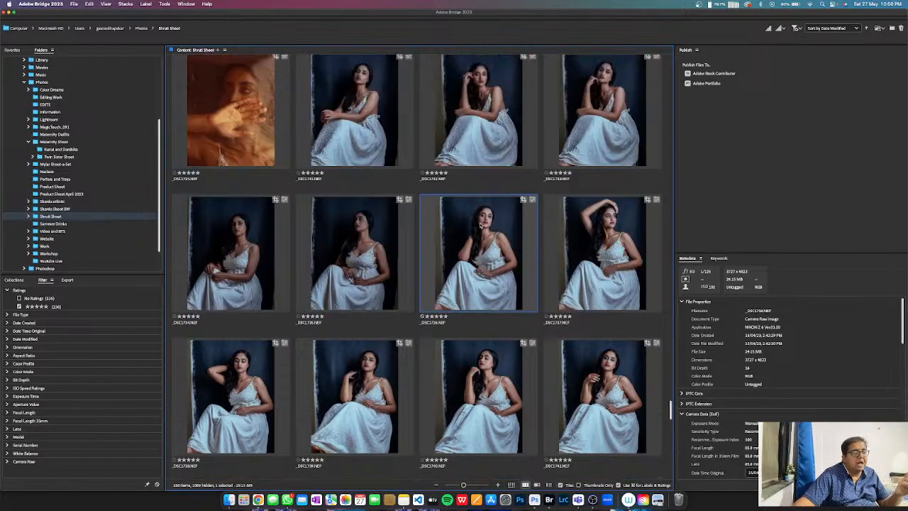
scroll(481, 225, "down", 6)
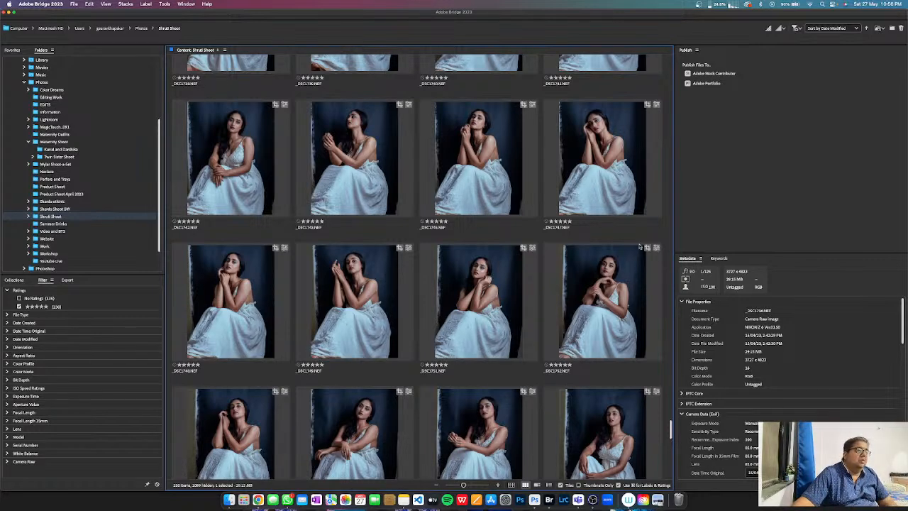
left_click(505, 295)
key("space")
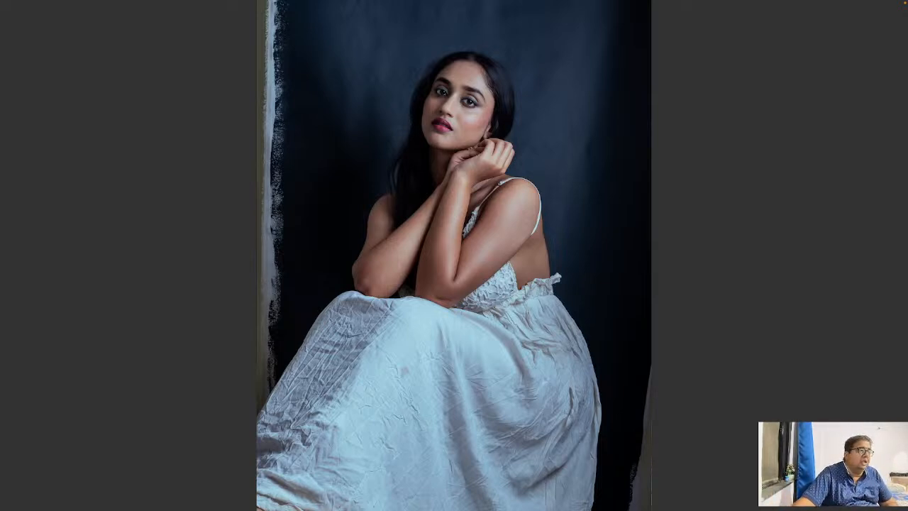
key("space")
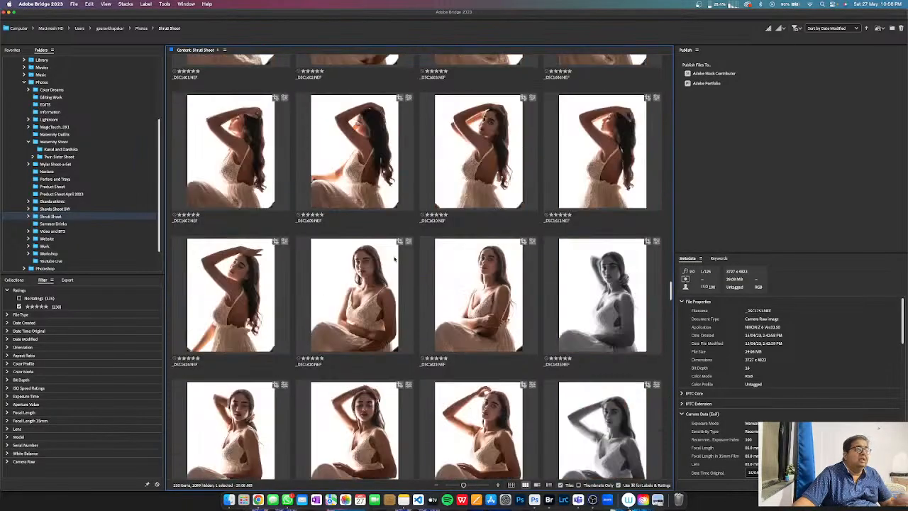
Step: Review the whole five-star set of the shoot for consistent looks across its series, finishing at the first portraits
scroll(394, 259, "down", 15)
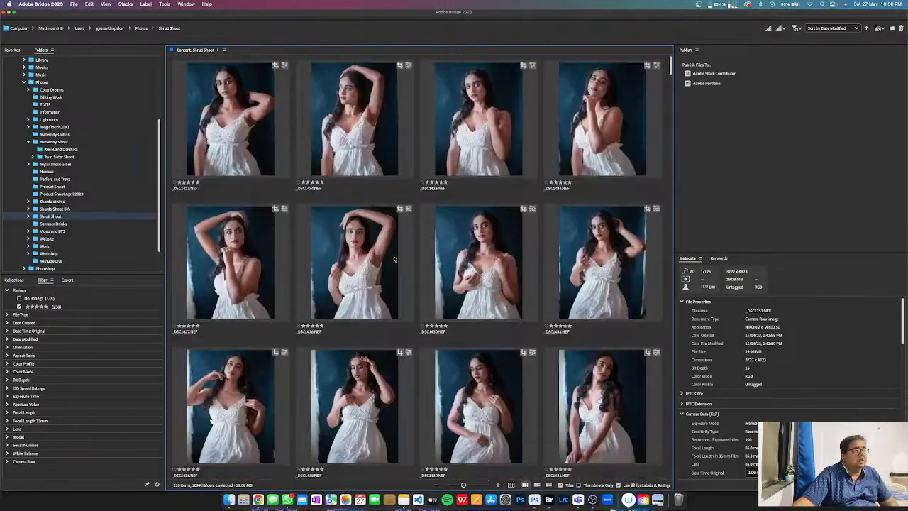
scroll(394, 259, "down", 10)
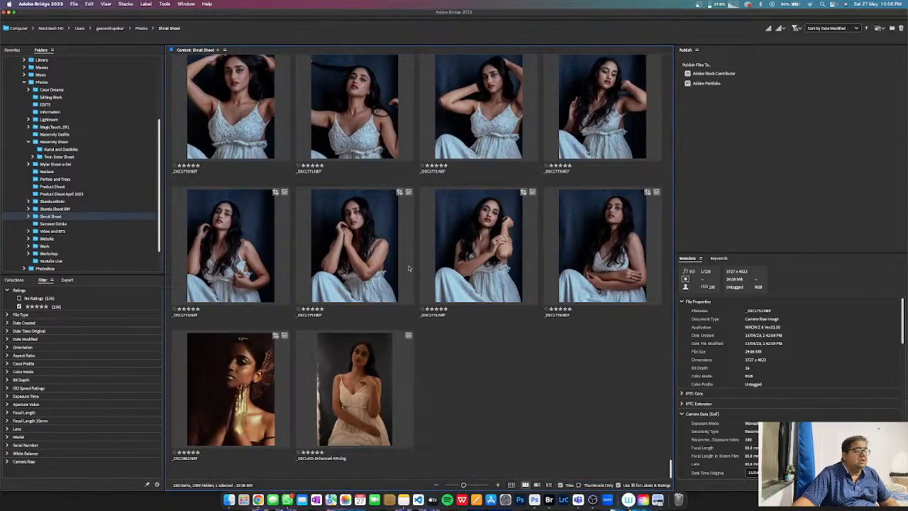
scroll(399, 259, "up", 1)
scroll(399, 261, "up", 15)
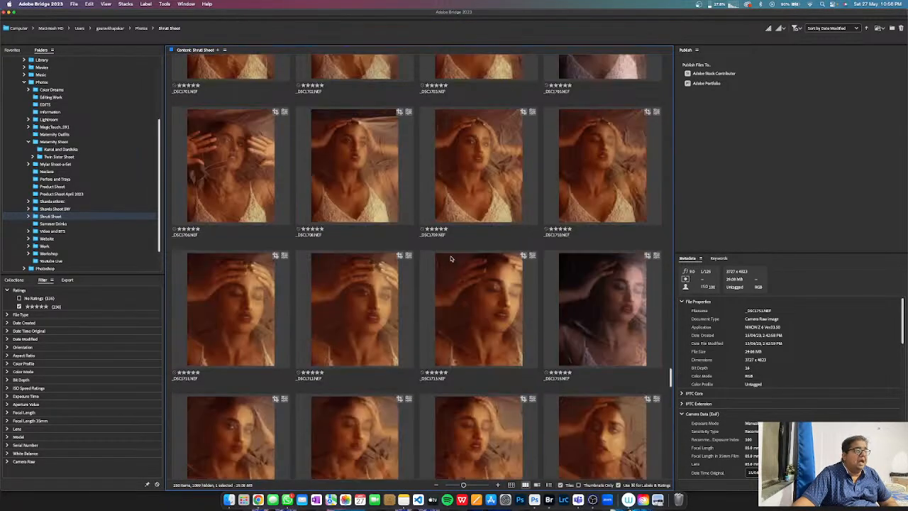
scroll(451, 259, "up", 10)
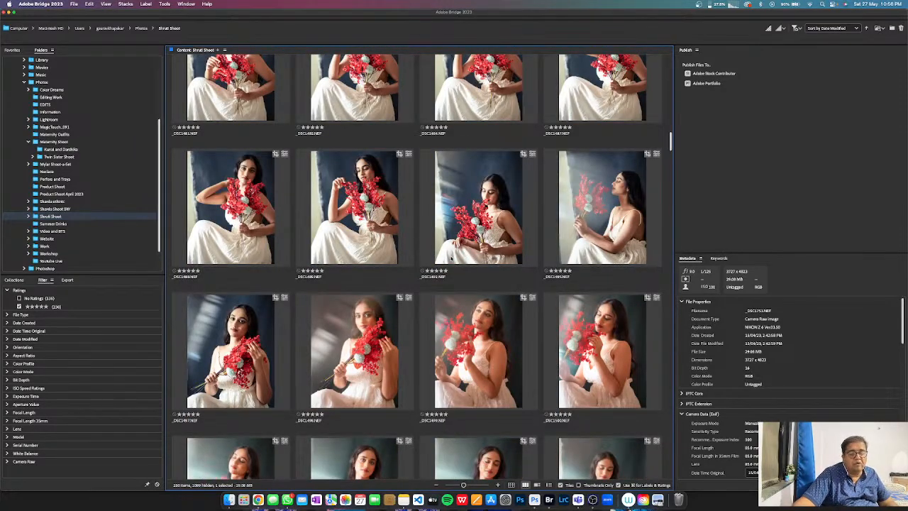
scroll(387, 251, "up", 10)
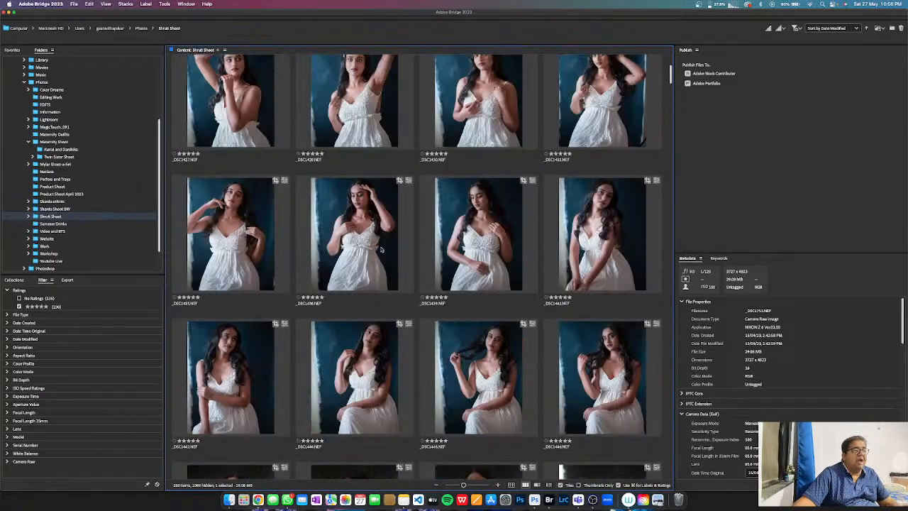
scroll(381, 249, "up", 3)
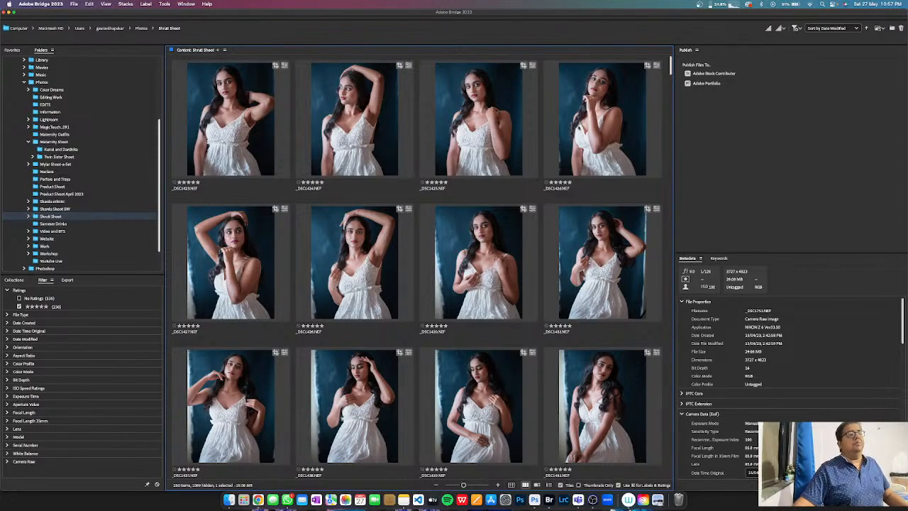
scroll(621, 225, "down", 10)
scroll(621, 225, "up", 10)
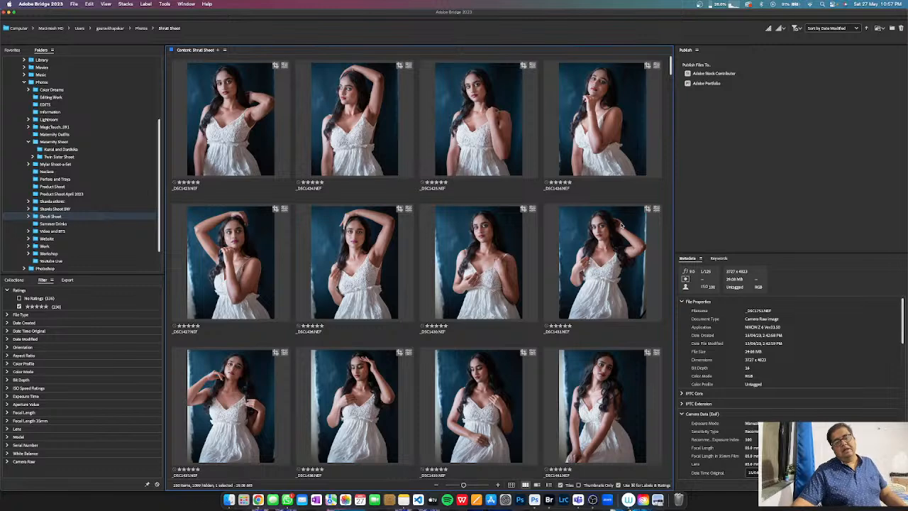